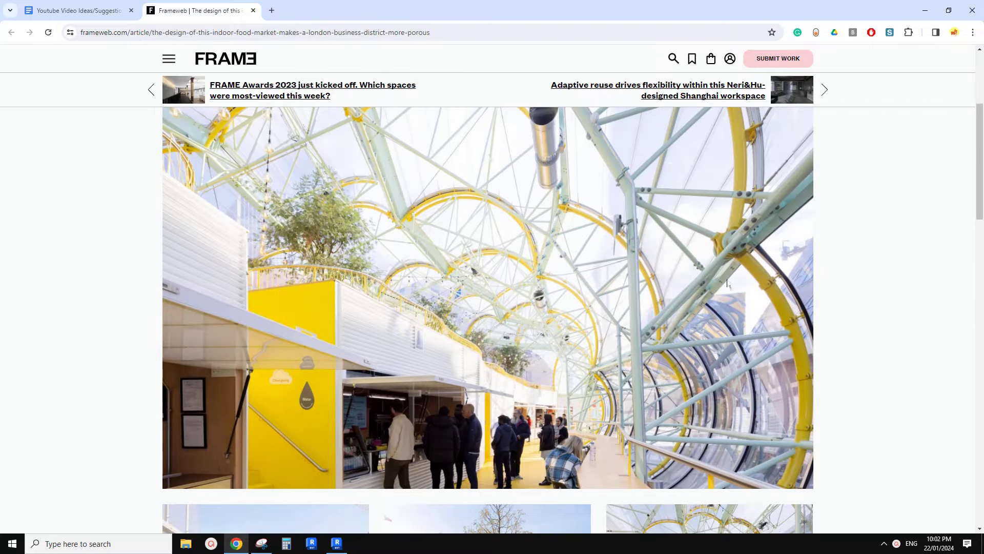
# Step: Examine the arched yellow and green tubular roof structure in the indoor food market article's photos
pyautogui.scroll(-3, 594, 374)
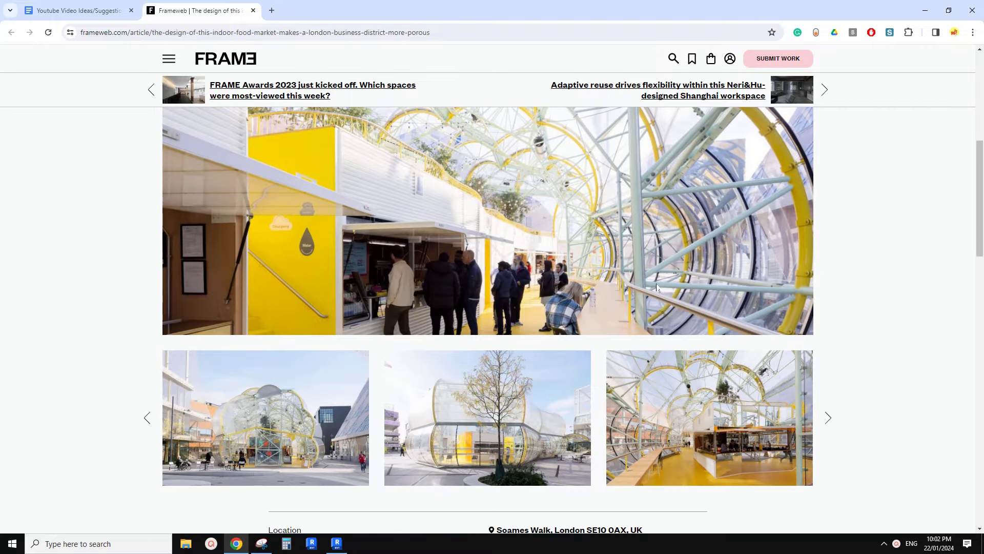
pyautogui.scroll(3, 588, 290)
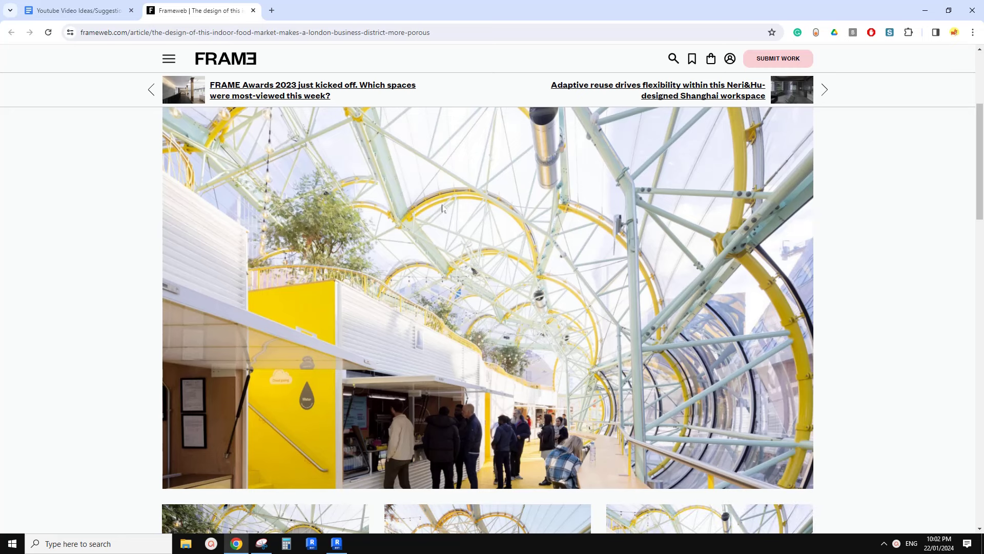
pyautogui.scroll(1, 443, 207)
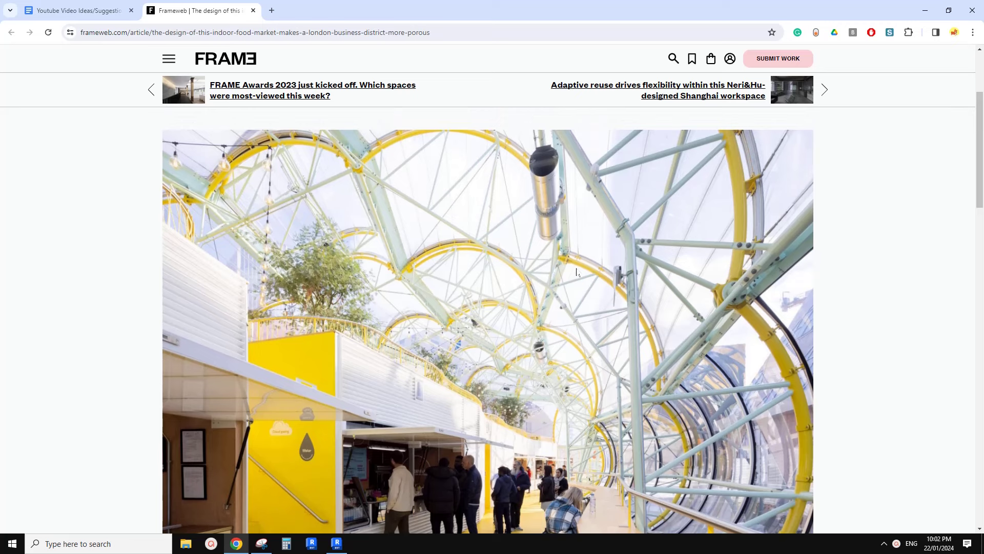
pyautogui.scroll(-3, 654, 395)
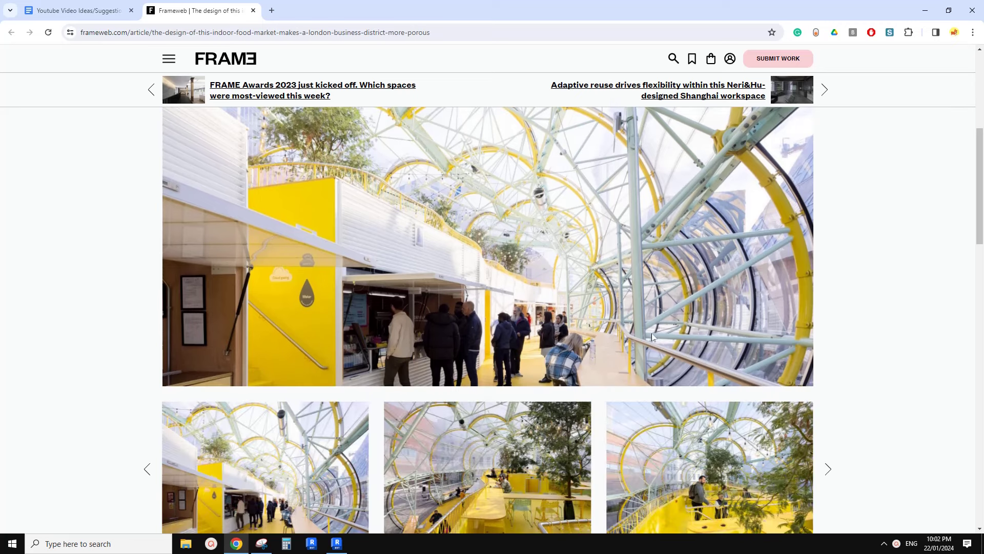
pyautogui.scroll(2, 653, 335)
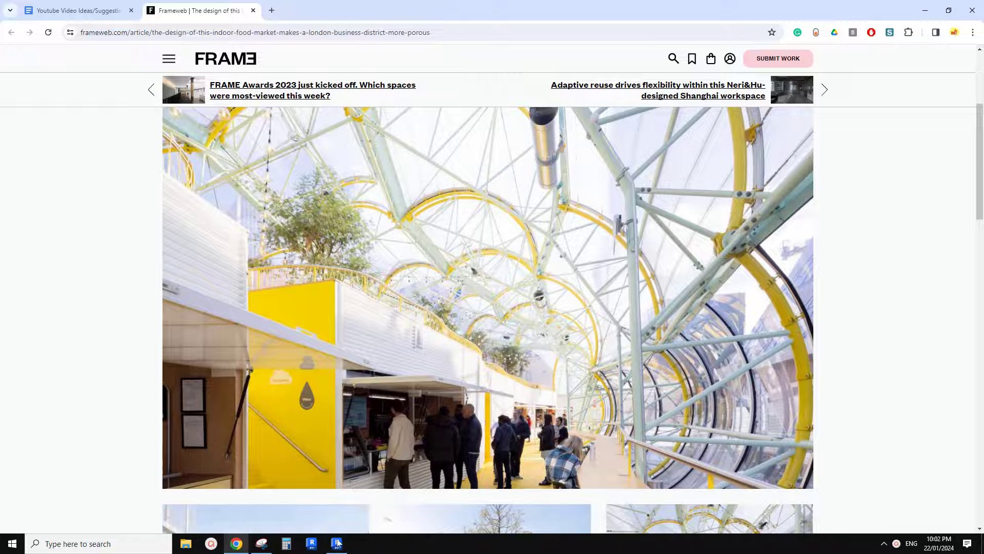
# Step: Switch to Revit and examine the example curved canopy with its rows of arched trusses from several angles
pyautogui.click(337, 544)
pyautogui.keyDown('shift'); pyautogui.moveTo(401, 377); pyautogui.dragTo(489, 342, button='middle'); pyautogui.keyUp('shift')
pyautogui.press('Escape')
pyautogui.click(364, 338)
pyautogui.moveTo(490, 342)
pyautogui.keyDown('shift'); pyautogui.mouseDown(button='middle')
pyautogui.moveTo(447, 376)
pyautogui.moveTo(393, 378)
pyautogui.moveTo(490, 329)
pyautogui.moveTo(493, 348)
pyautogui.moveTo(493, 333)
pyautogui.mouseUp(button='middle'); pyautogui.keyUp('shift')
pyautogui.scroll(-1, 483, 372)
pyautogui.moveTo(494, 333); pyautogui.dragTo(456, 362, button='middle')
pyautogui.keyDown('shift'); pyautogui.moveTo(456, 362); pyautogui.dragTo(455, 340, button='middle'); pyautogui.keyUp('shift')
pyautogui.click(341, 231)
pyautogui.moveTo(340, 233); pyautogui.dragTo(343, 239, button='middle')
pyautogui.moveTo(303, 199); pyautogui.dragTo(351, 190, button='middle')
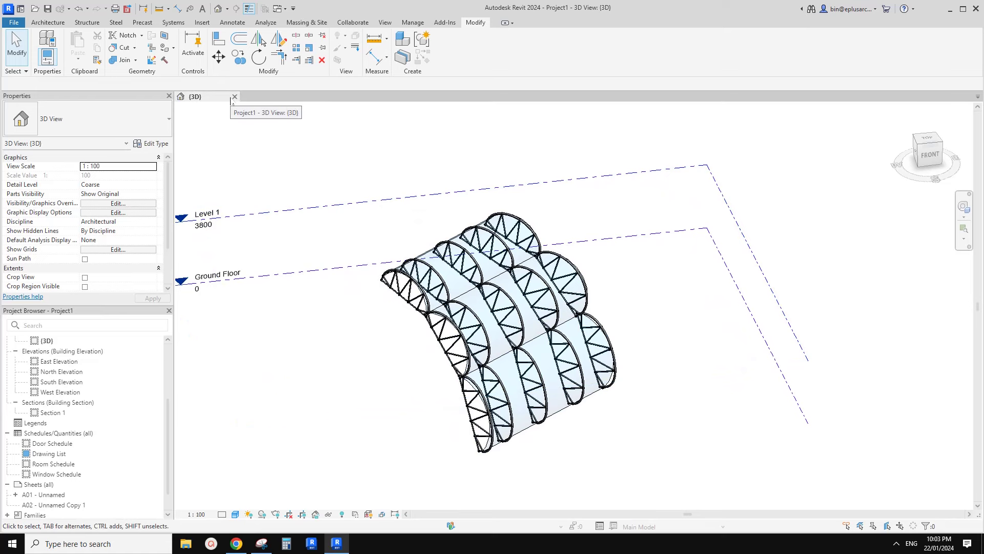
# Step: Close Project1 without saving and create a new project from the Architectural Template
pyautogui.click(234, 96)
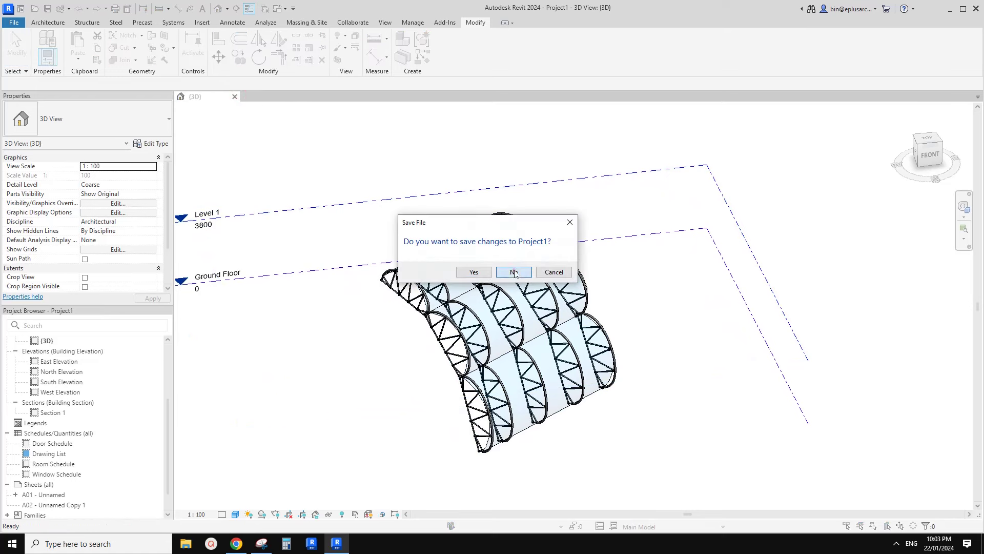
pyautogui.click(514, 272)
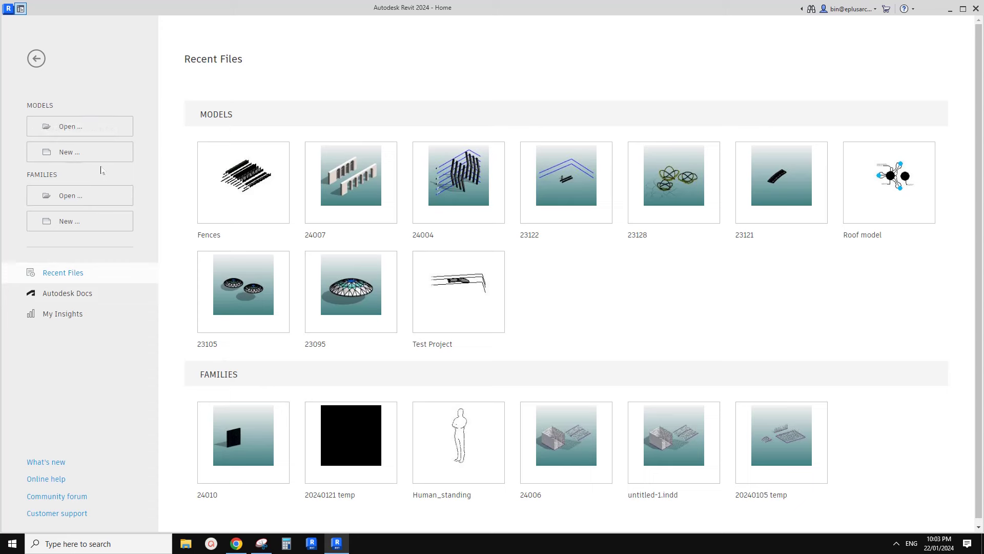
pyautogui.click(78, 152)
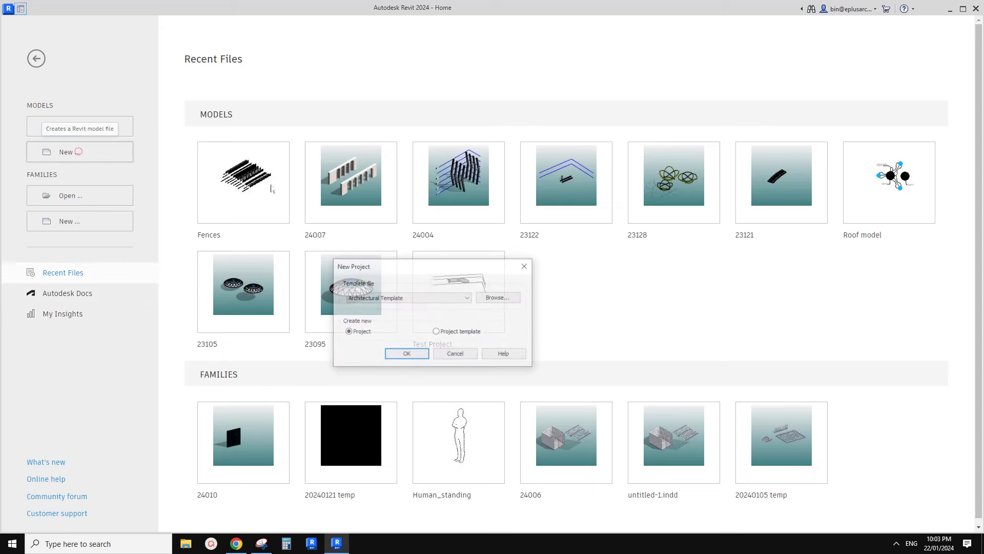
pyautogui.click(414, 358)
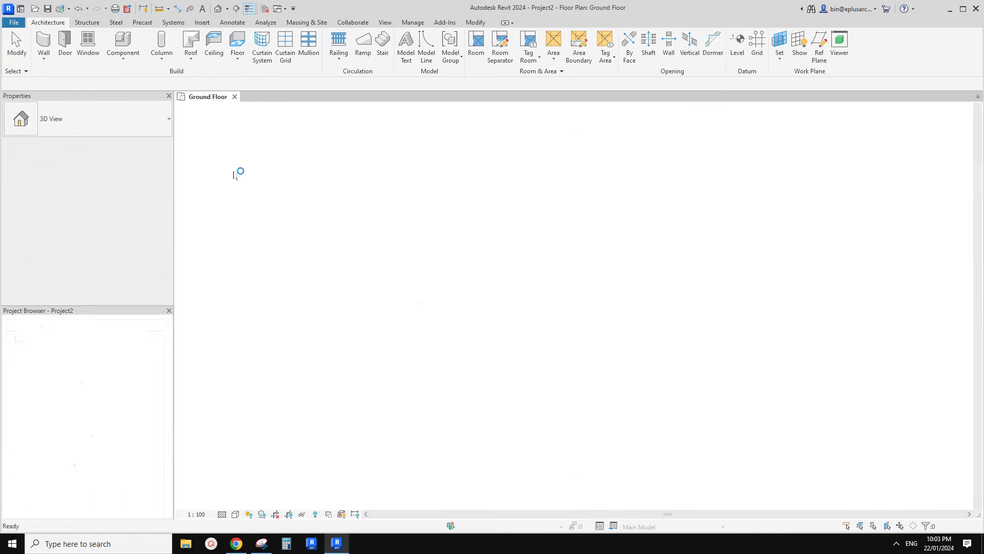
# Step: Start an in-place model in the Mass category named Mass 1 and check the market photo for reference
pyautogui.click(123, 58)
pyautogui.click(143, 98)
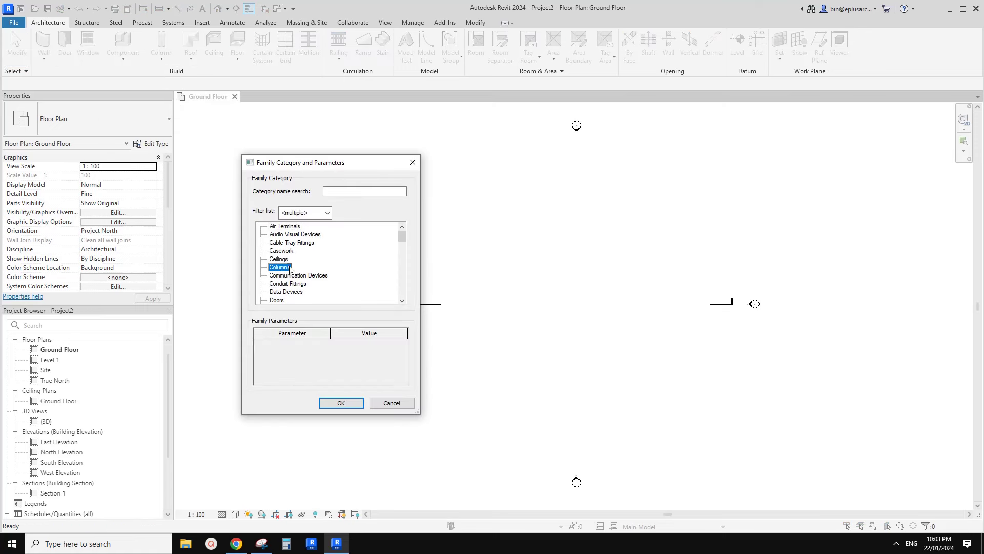
pyautogui.press('m')
pyautogui.click(340, 406)
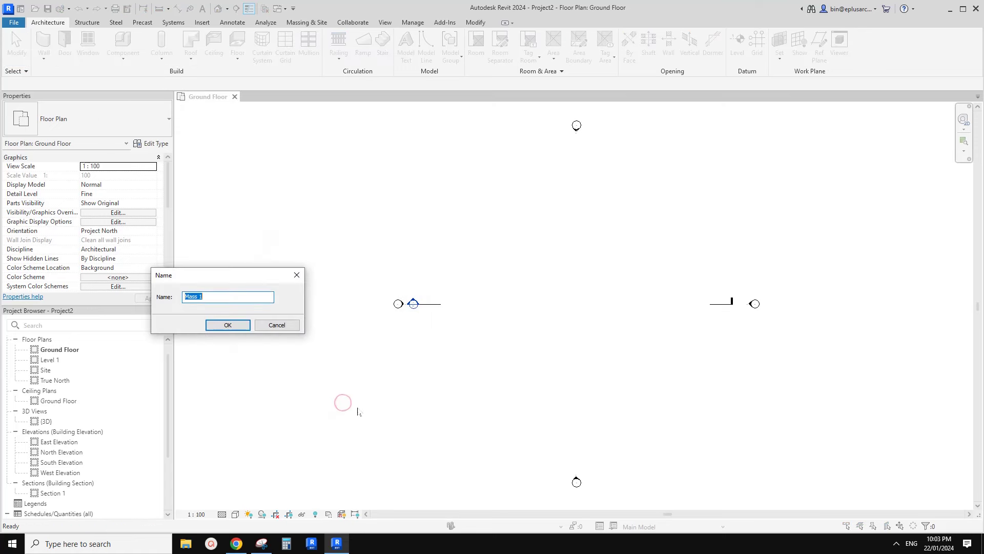
pyautogui.click(227, 324)
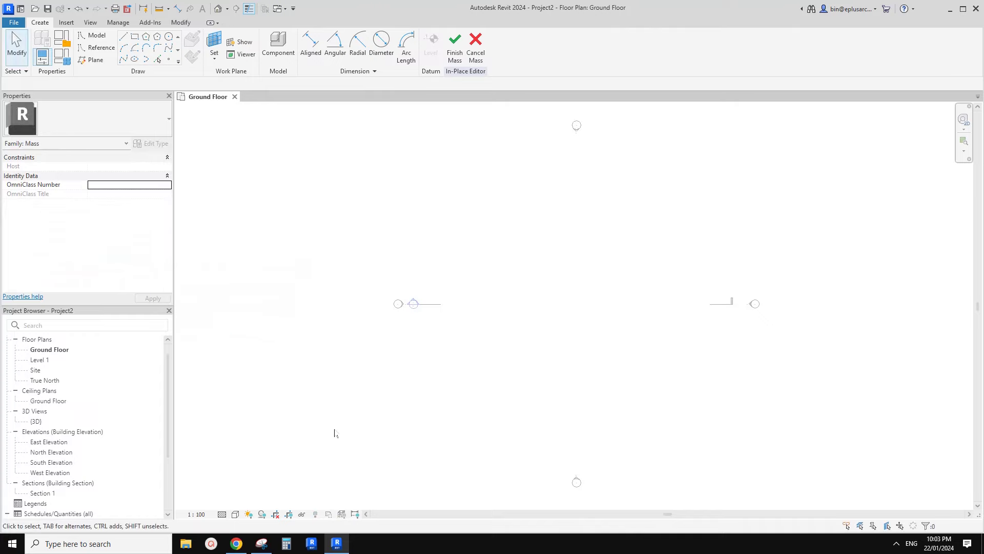
pyautogui.click(237, 550)
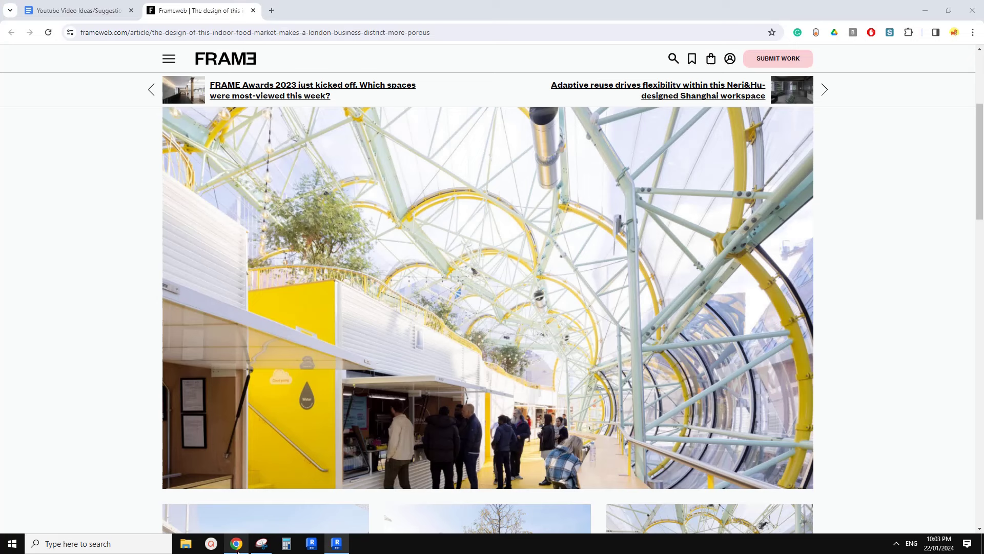
pyautogui.click(338, 544)
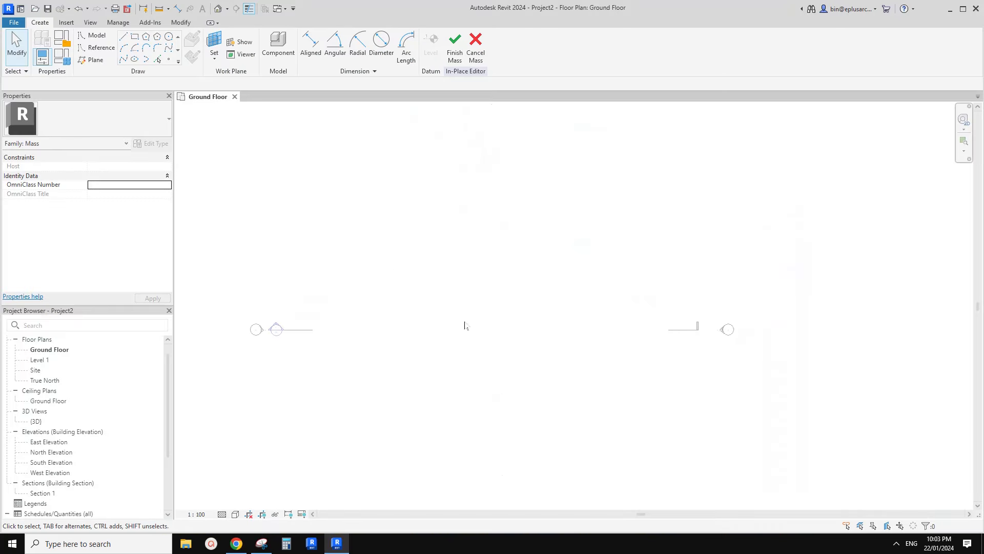
# Step: Draw two connected reference lines on the Ground Floor plan, the second about 7200 mm long at 19°
pyautogui.click(98, 48)
pyautogui.click(135, 37)
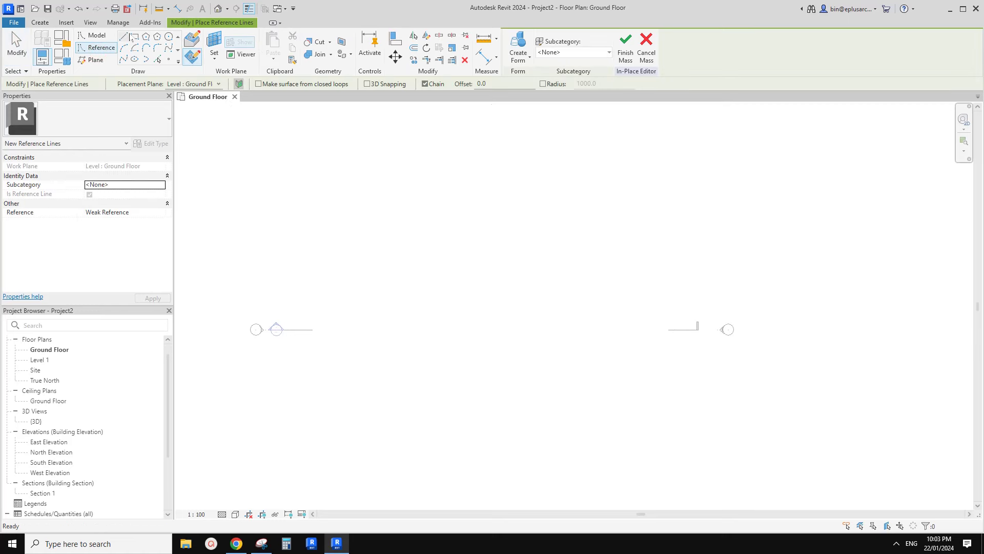
pyautogui.click(358, 217)
pyautogui.click(626, 438)
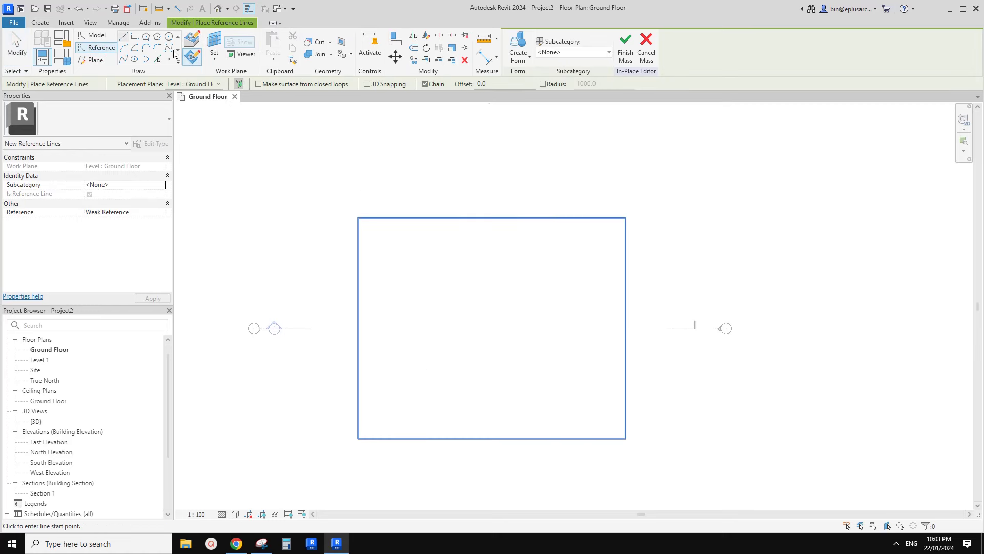
pyautogui.click(123, 37)
pyautogui.click(415, 371)
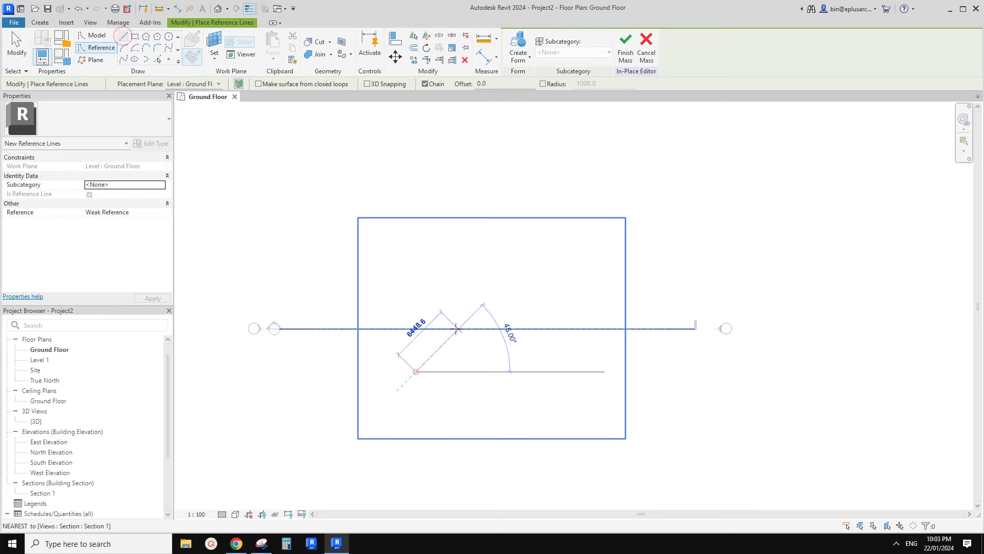
pyautogui.click(458, 320)
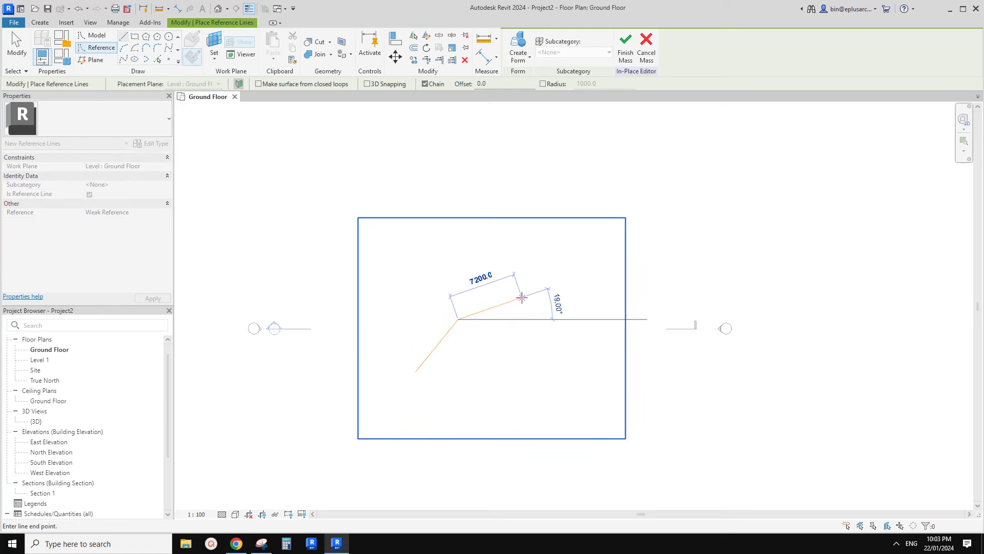
pyautogui.press('Escape')
pyautogui.press('Escape')
pyautogui.scroll(2, 456, 339)
pyautogui.moveTo(454, 340); pyautogui.dragTo(468, 347, button='middle')
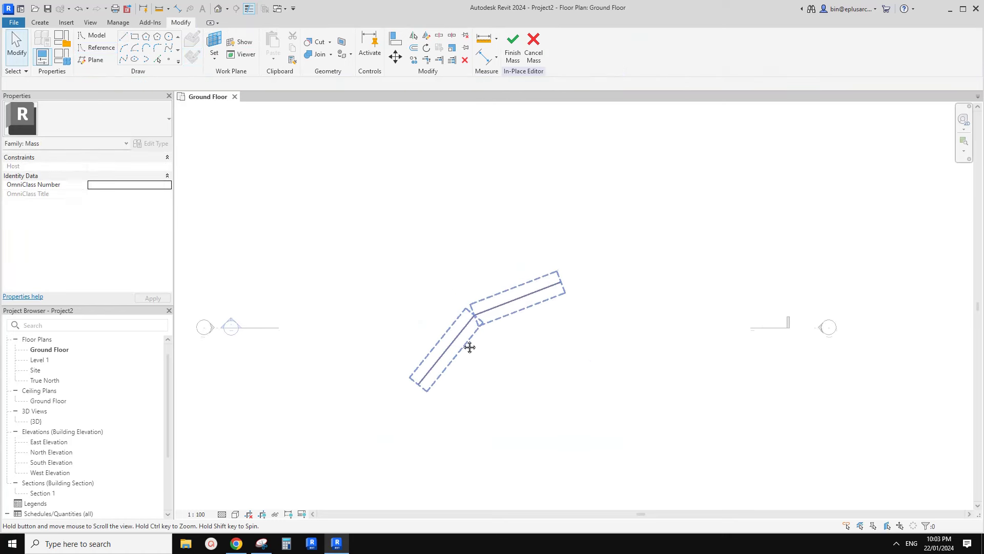
pyautogui.scroll(1, 252, 122)
# Step: Open the default 3D view and place a reference point on the first of the two connected lines
pyautogui.click(220, 11)
pyautogui.moveTo(546, 274); pyautogui.dragTo(531, 266, button='middle')
pyautogui.scroll(5, 587, 306)
pyautogui.press('Tab')
pyautogui.click(595, 265)
pyautogui.keyDown('shift'); pyautogui.moveTo(451, 274); pyautogui.dragTo(714, 235, button='middle'); pyautogui.keyUp('shift')
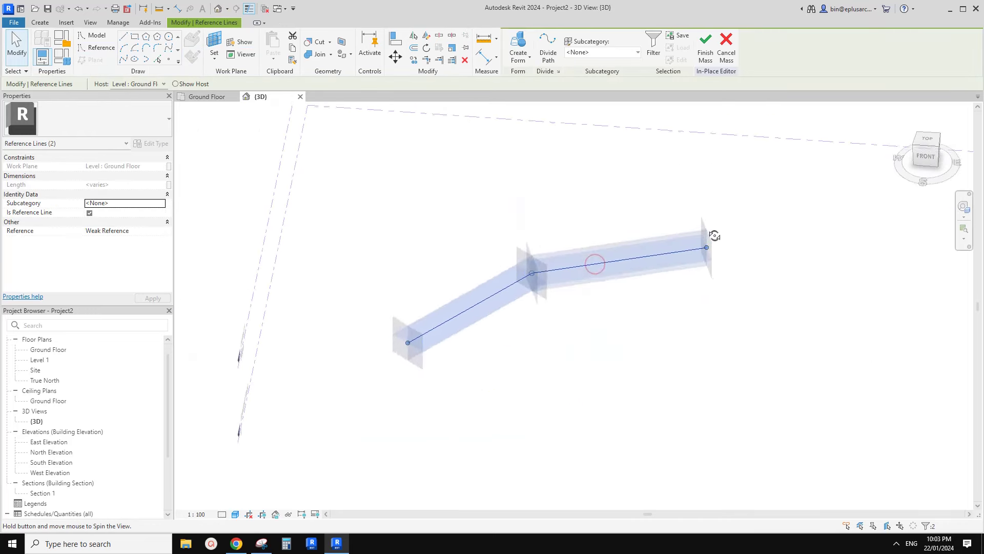
pyautogui.scroll(2, 518, 299)
pyautogui.moveTo(517, 298); pyautogui.dragTo(511, 309, button='middle')
pyautogui.click(168, 60)
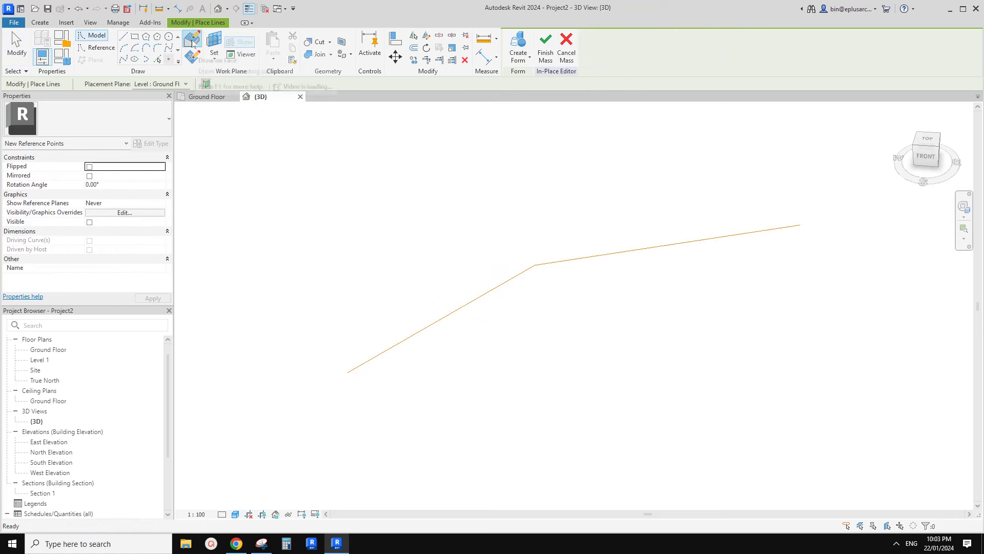
pyautogui.click(403, 340)
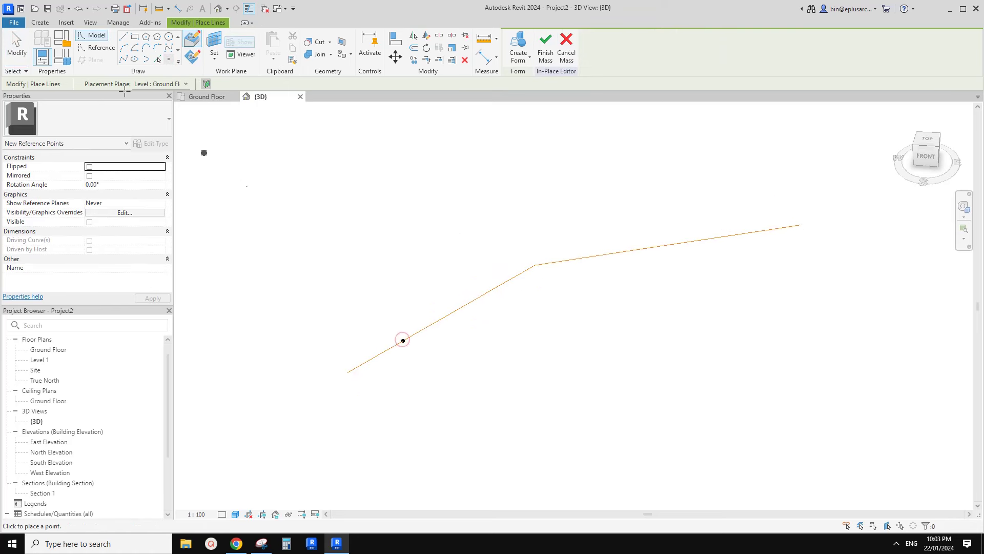
pyautogui.click(94, 48)
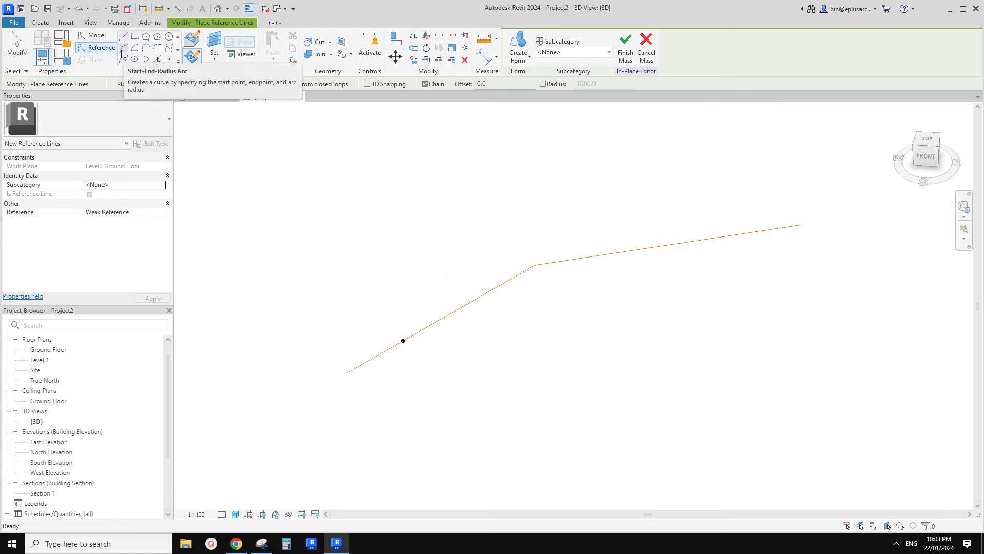
pyautogui.click(122, 49)
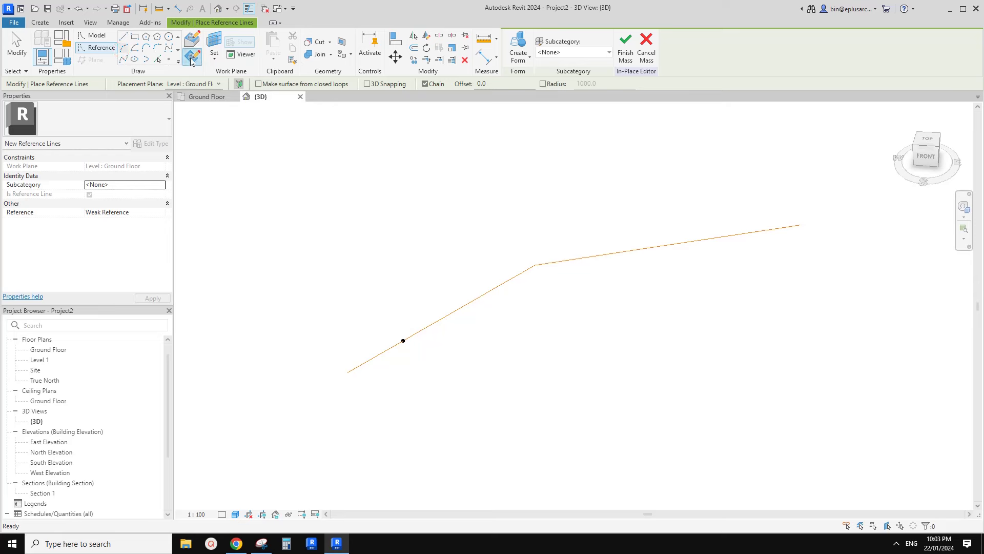
pyautogui.press('Escape')
pyautogui.press('Escape')
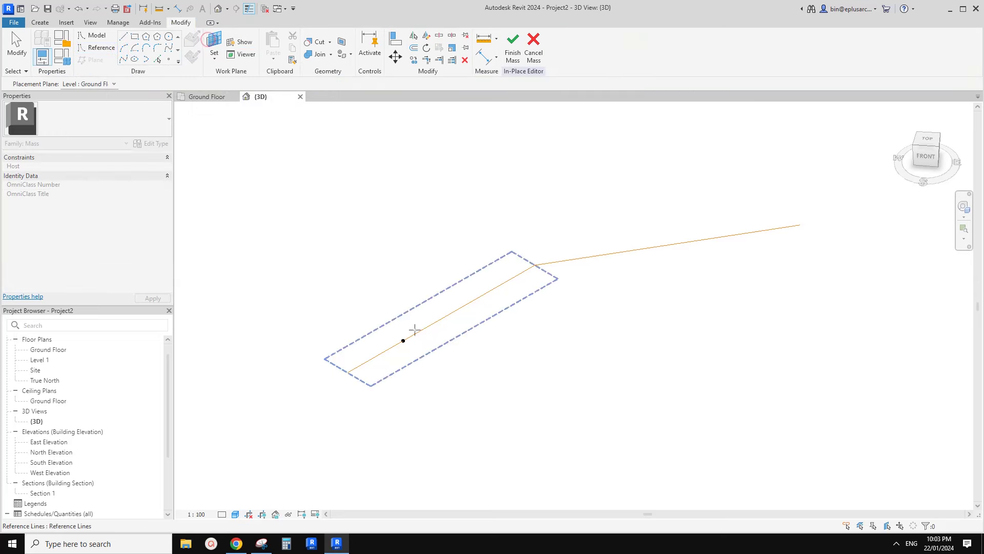
# Step: Set the work plane to the plane of the reference point on the first line
pyautogui.click(403, 340)
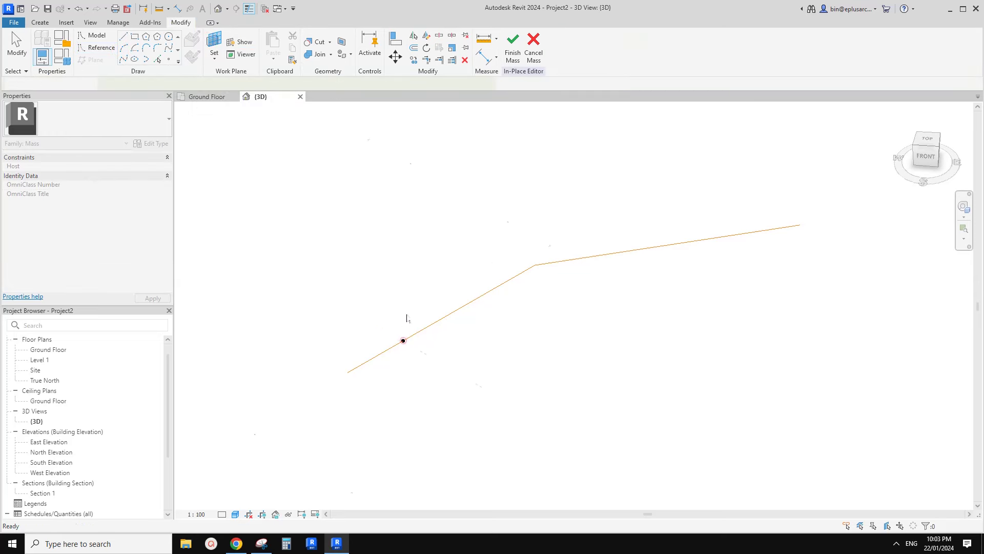
pyautogui.scroll(-2, 407, 323)
pyautogui.moveTo(402, 330)
pyautogui.keyDown('shift'); pyautogui.mouseDown(button='middle')
pyautogui.moveTo(534, 278)
pyautogui.moveTo(492, 287)
pyautogui.mouseUp(button='middle'); pyautogui.keyUp('shift')
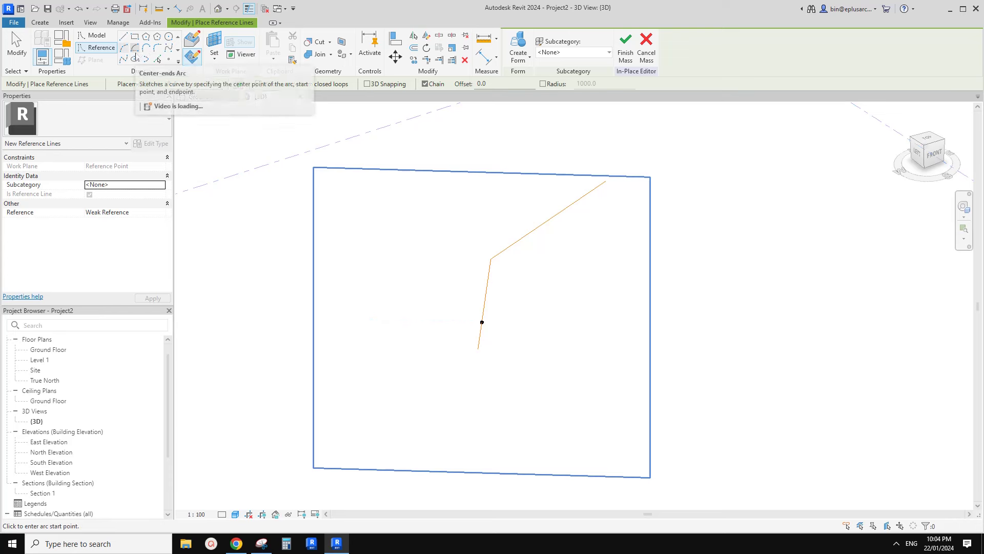
# Step: Draw a semicircular reference arc with a 6000 mm radius above the path, centred on the reference point
pyautogui.click(135, 50)
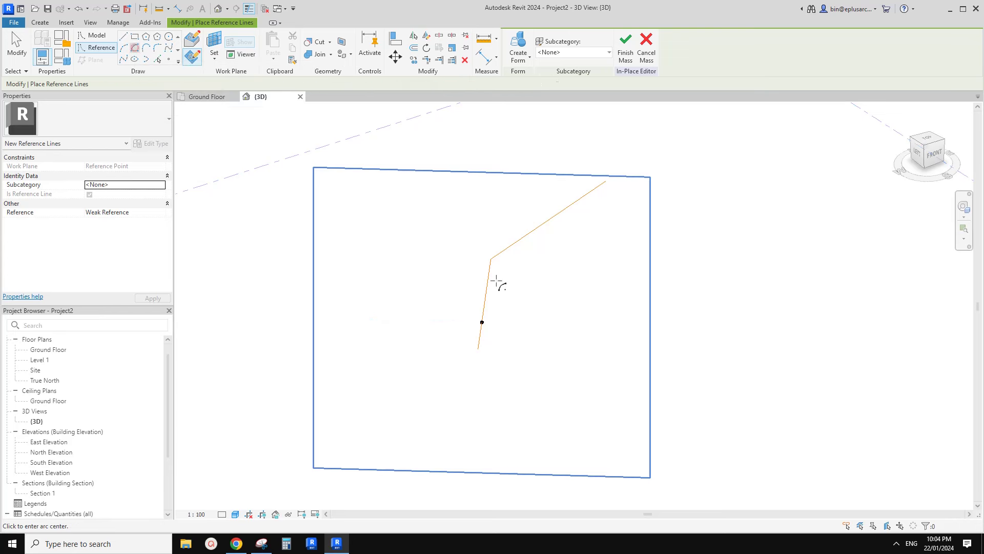
pyautogui.click(482, 322)
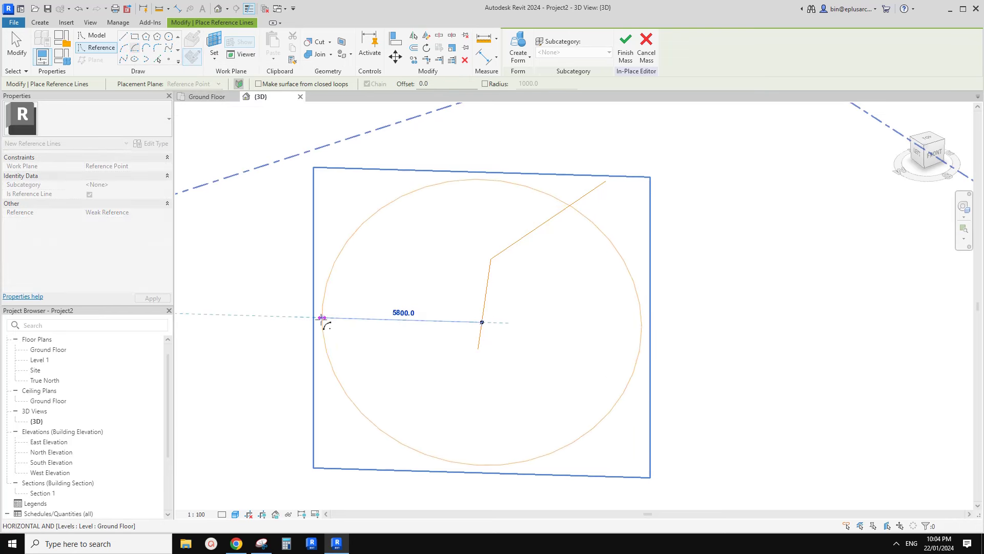
pyautogui.click(316, 318)
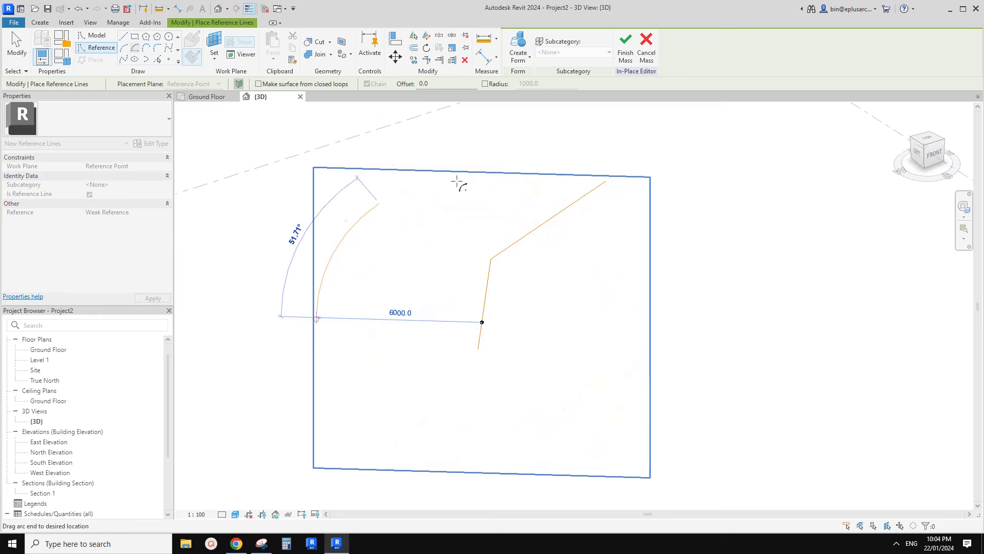
pyautogui.click(548, 216)
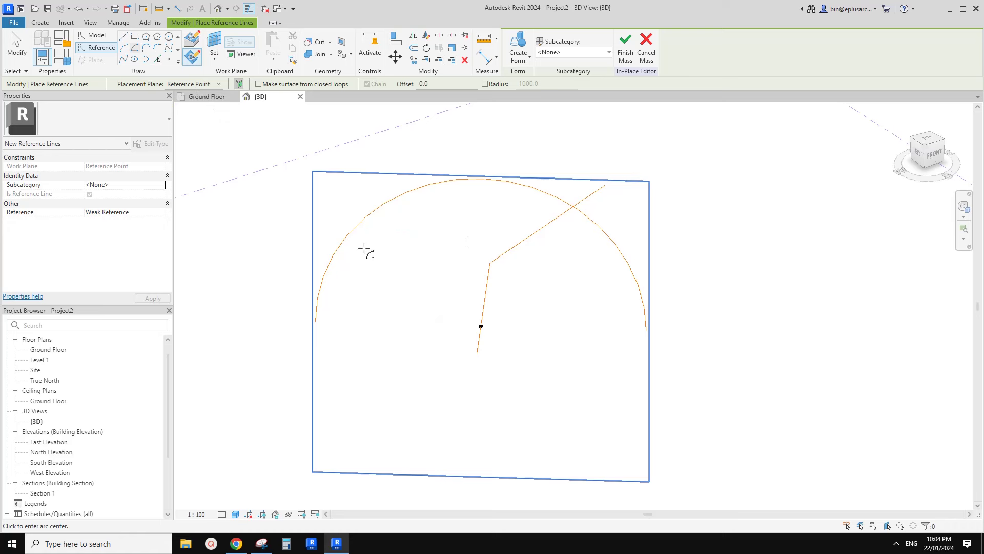
# Step: Check the food market reference photo and draw a small outward reference arc of about 1900 mm radius from the semicircle's left end
pyautogui.moveTo(382, 182); pyautogui.dragTo(385, 186, button='middle')
pyautogui.moveTo(229, 139); pyautogui.dragTo(261, 163, button='middle')
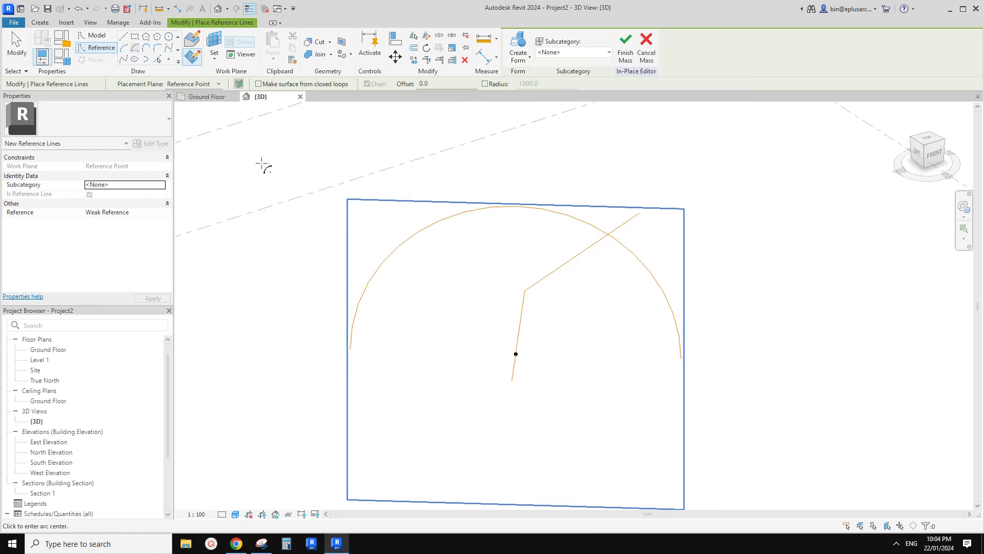
pyautogui.click(123, 48)
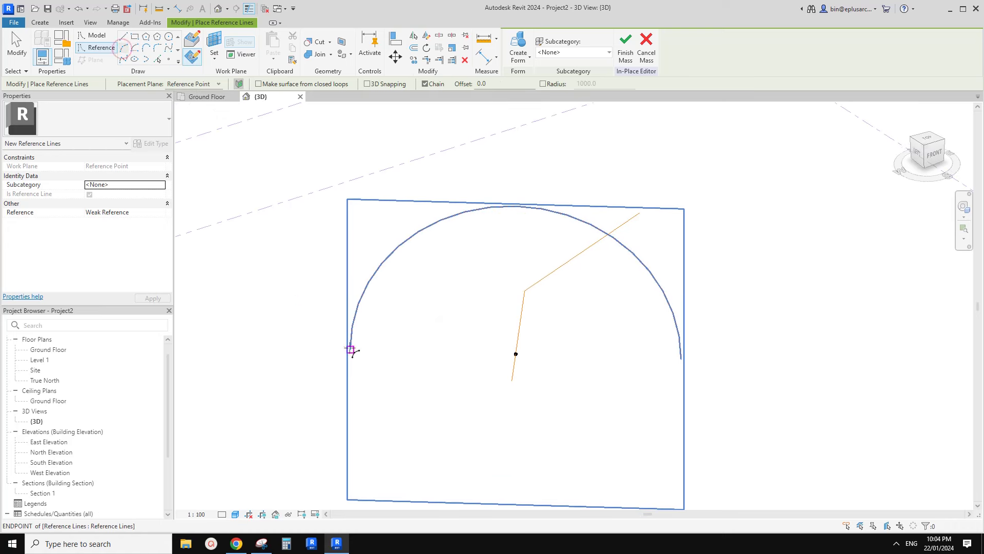
pyautogui.click(351, 350)
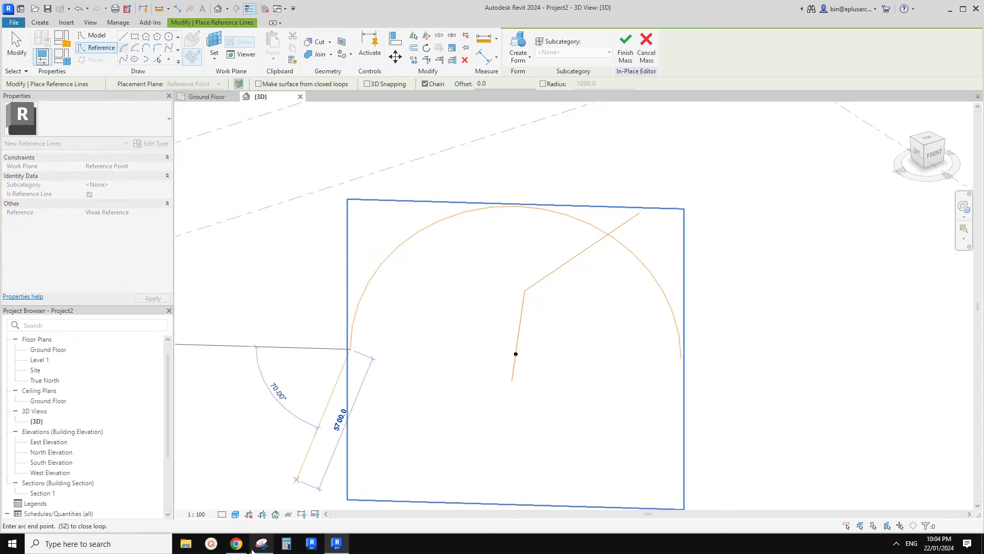
pyautogui.click(244, 546)
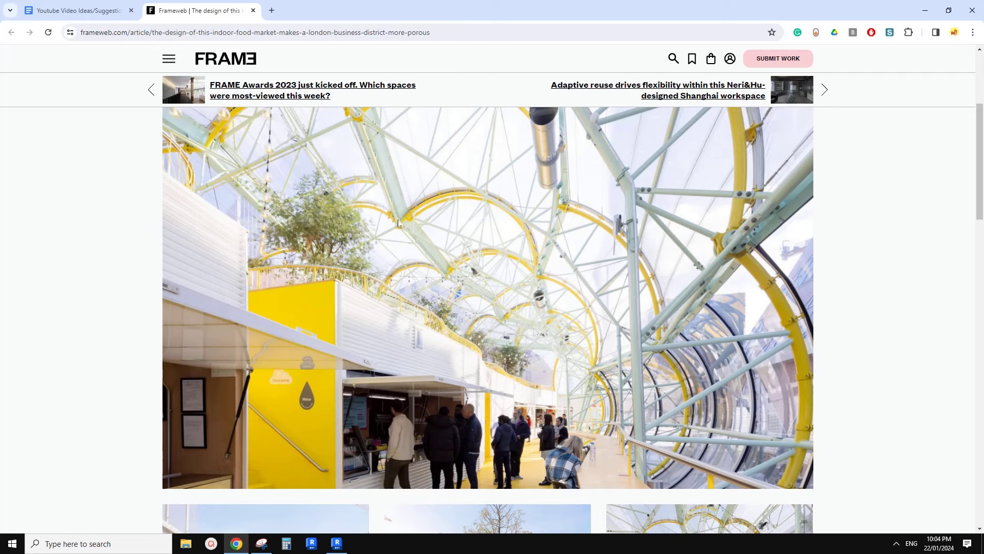
pyautogui.click(337, 543)
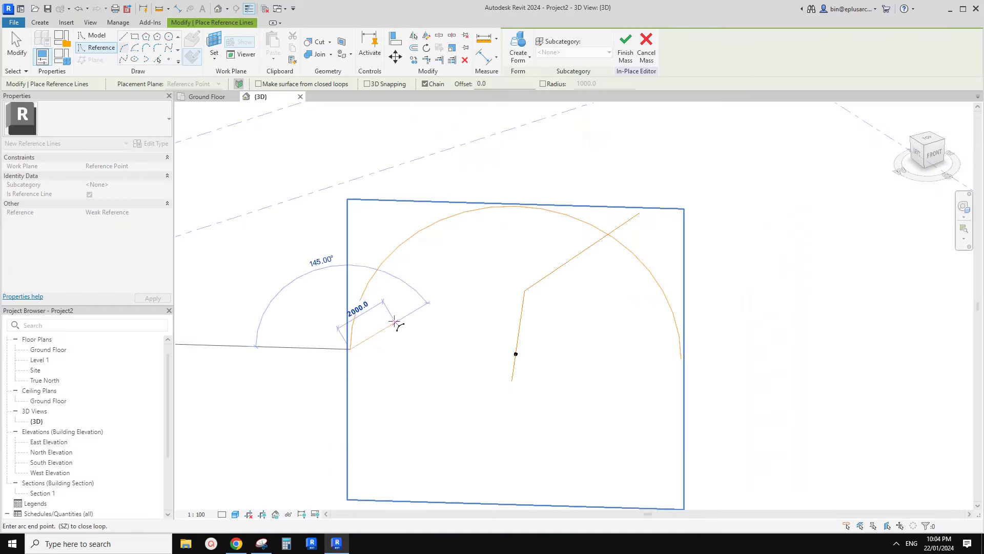
pyautogui.click(381, 265)
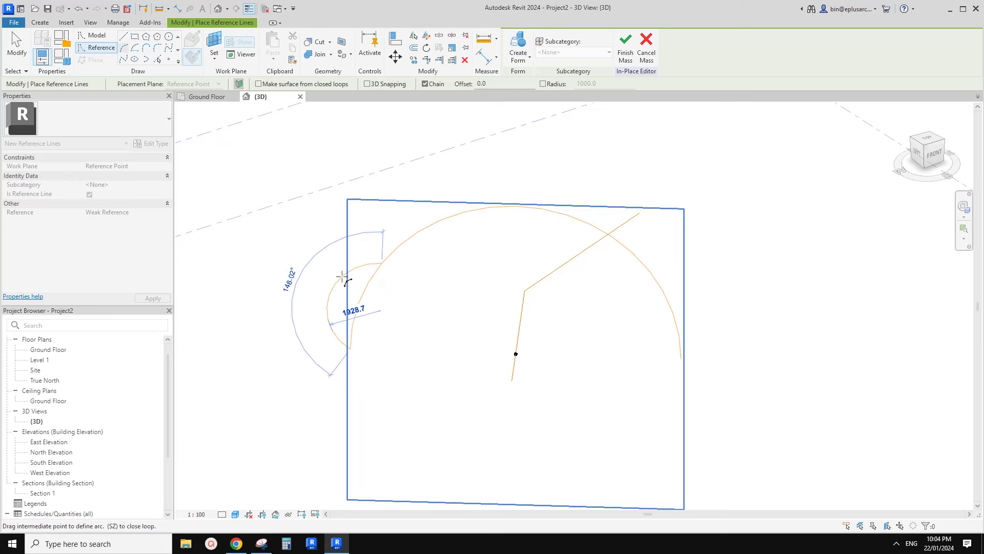
pyautogui.click(339, 277)
# Step: Continue the chain with two more outward-bulging reference arcs along the semicircle, ending near its crown
pyautogui.scroll(2, 409, 253)
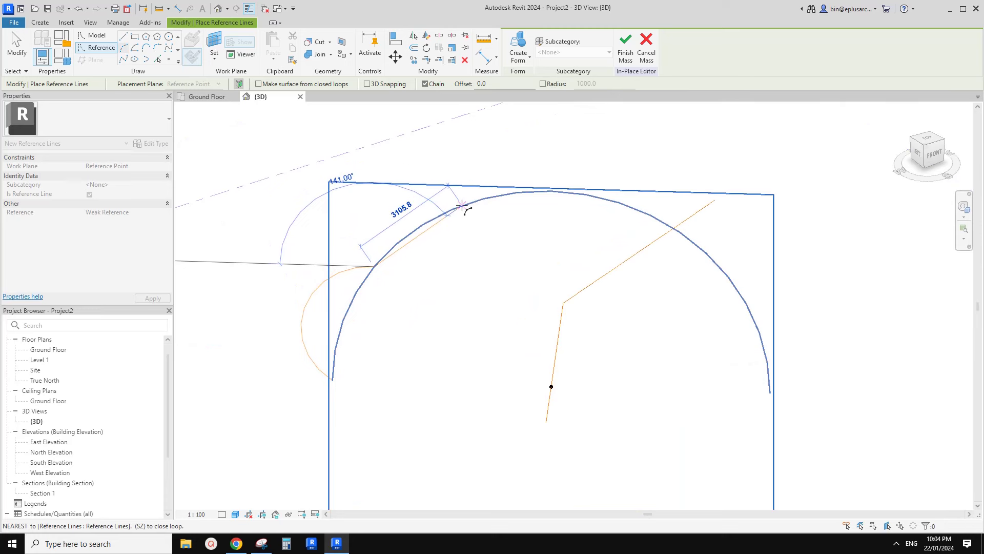
pyautogui.click(463, 206)
pyautogui.click(409, 192)
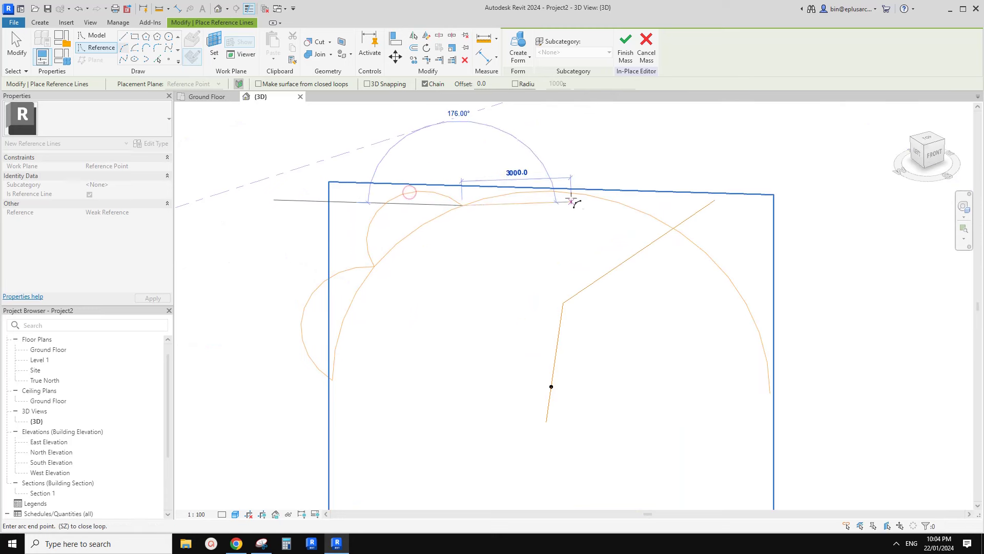
pyautogui.click(553, 192)
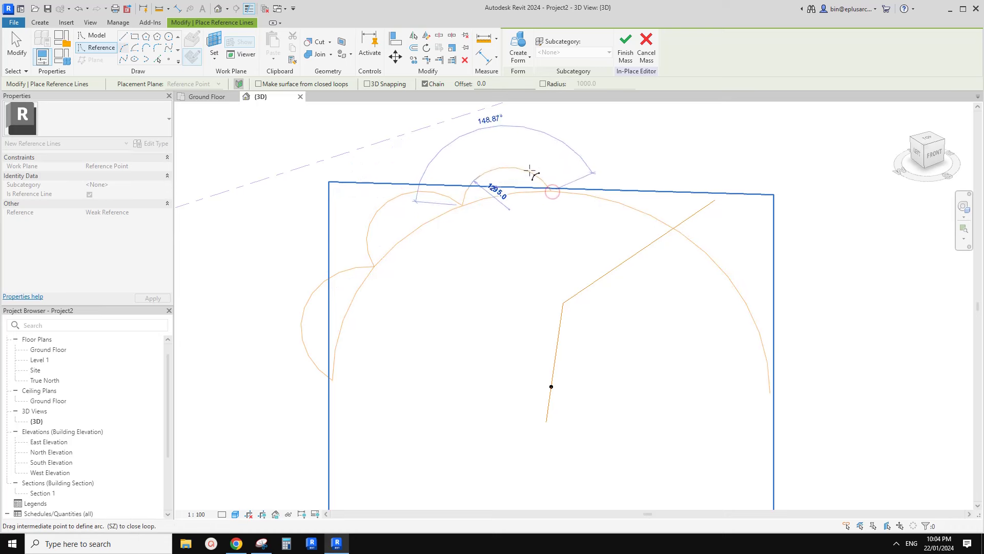
pyautogui.click(530, 173)
pyautogui.scroll(-3, 553, 237)
pyautogui.press('Escape')
pyautogui.press('Escape')
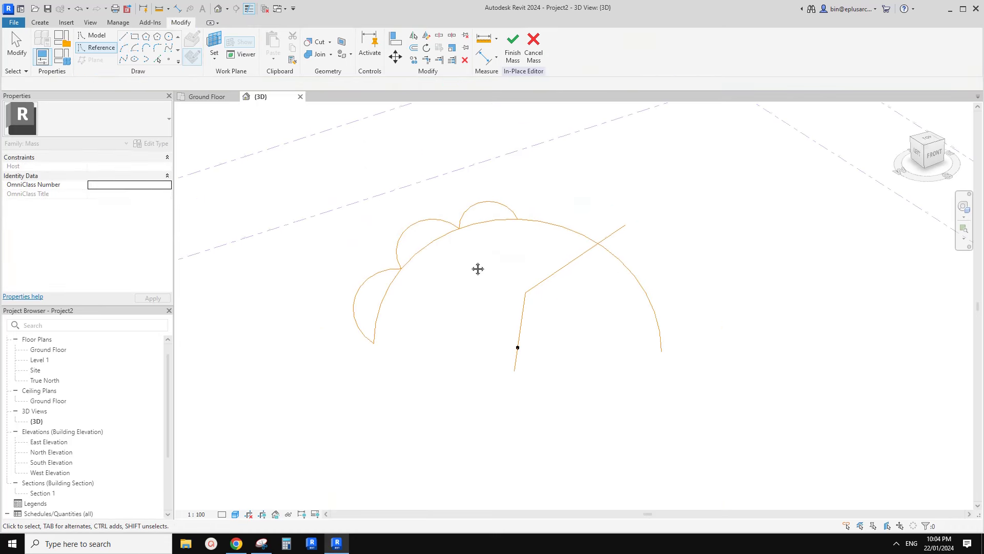
# Step: Delete the large semicircular guide arc and mirror a copy of the three small arcs about a vertical axis through the crown endpoint
pyautogui.click(548, 226)
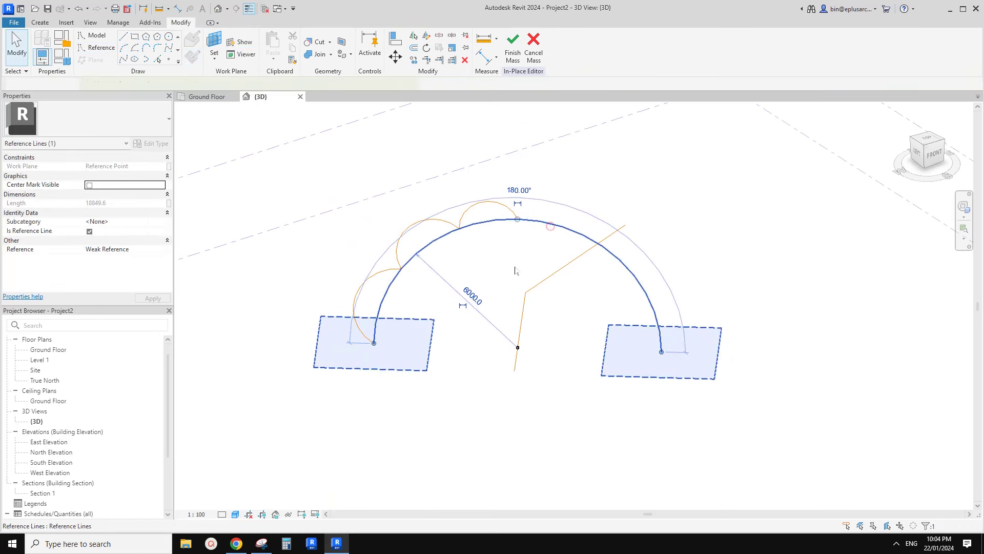
pyautogui.press('Delete')
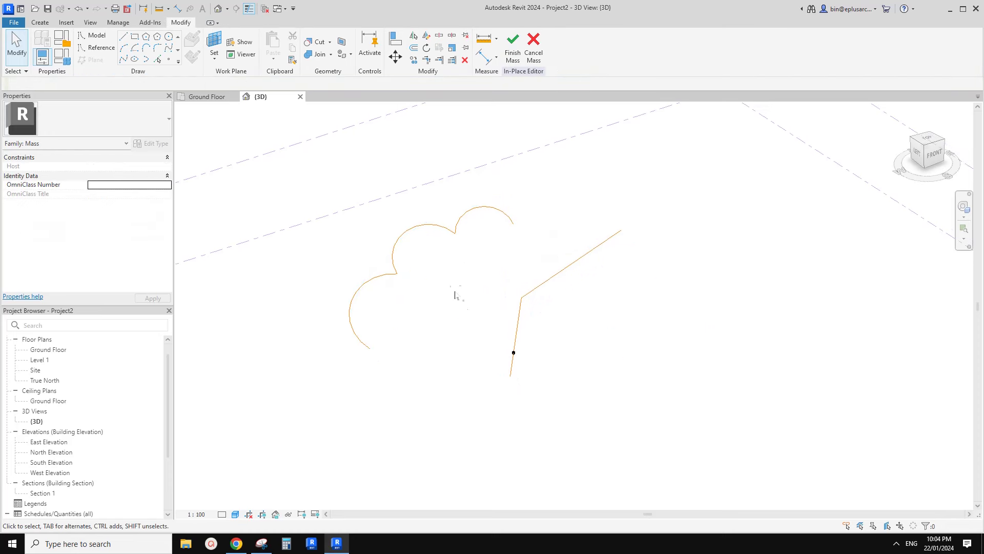
pyautogui.moveTo(455, 296); pyautogui.dragTo(386, 207)
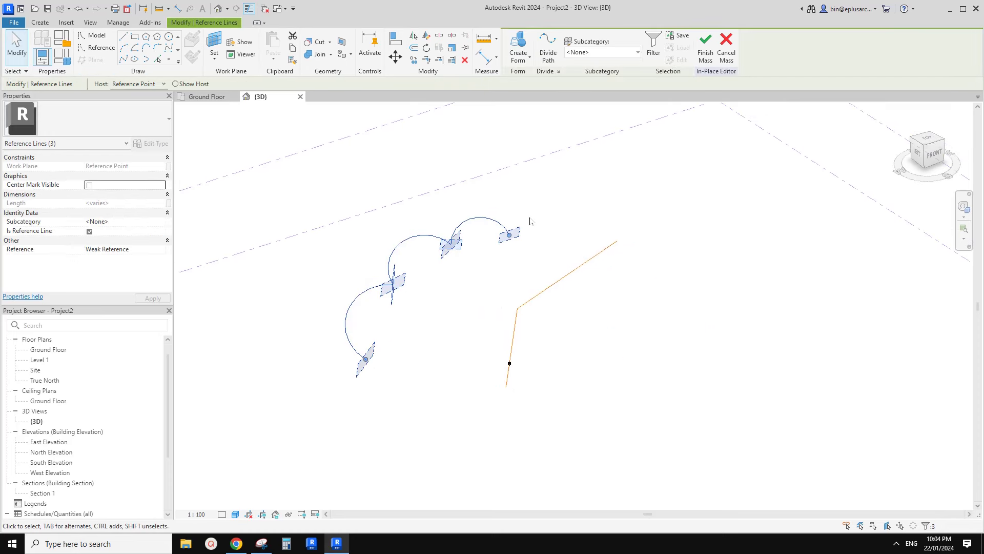
pyautogui.moveTo(531, 222); pyautogui.dragTo(485, 224, button='middle')
pyautogui.press('d')
pyautogui.press('m')
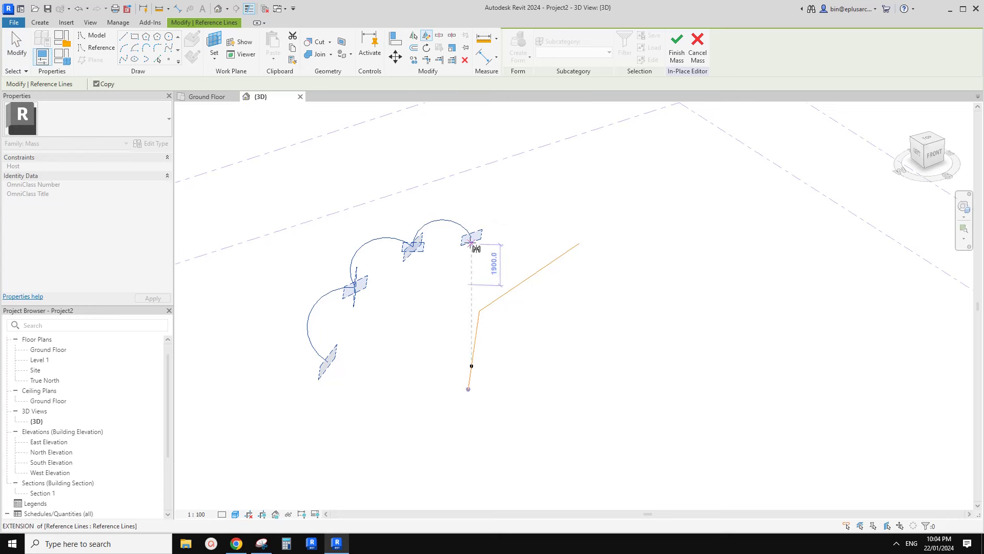
pyautogui.click(471, 252)
pyautogui.click(472, 270)
pyautogui.press('Escape')
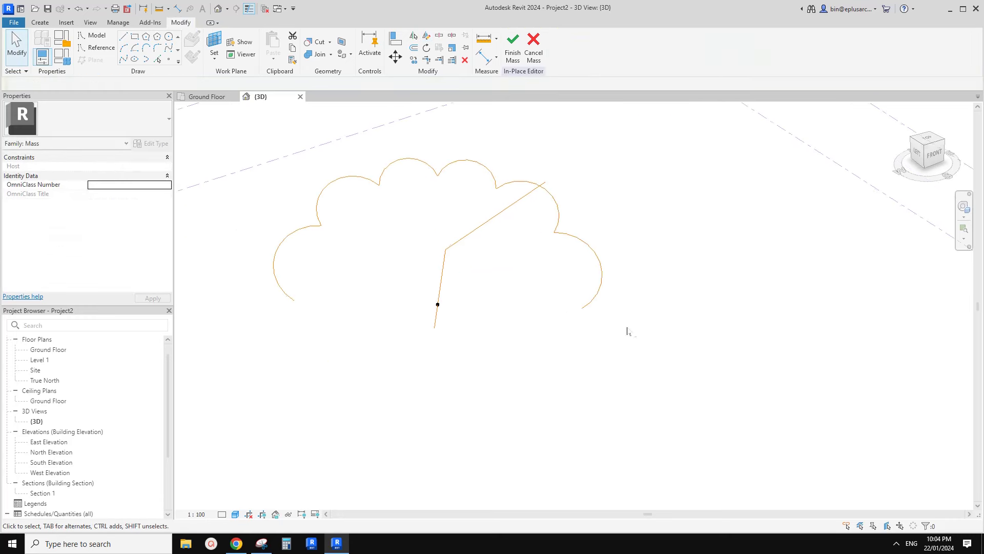
# Step: Try to create a form by sweeping the open chain of six arcs along the two-segment path
pyautogui.keyDown('shift'); pyautogui.moveTo(543, 296); pyautogui.dragTo(543, 257, button='middle'); pyautogui.keyUp('shift')
pyautogui.press('Tab')
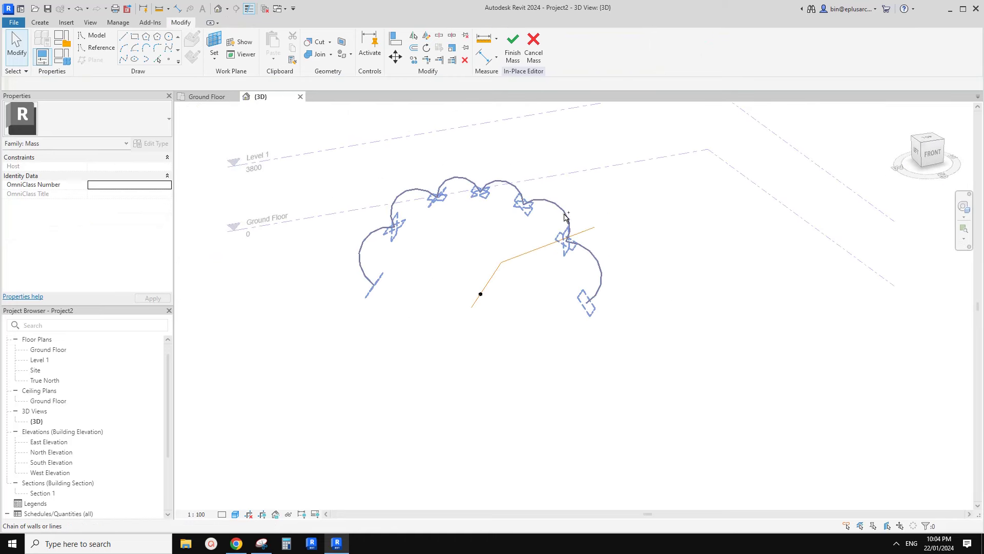
pyautogui.click(564, 213)
pyautogui.press('Tab')
pyautogui.keyDown('ctrl'); pyautogui.click(530, 253); pyautogui.keyUp('ctrl')
pyautogui.moveTo(512, 203); pyautogui.dragTo(491, 230, button='middle')
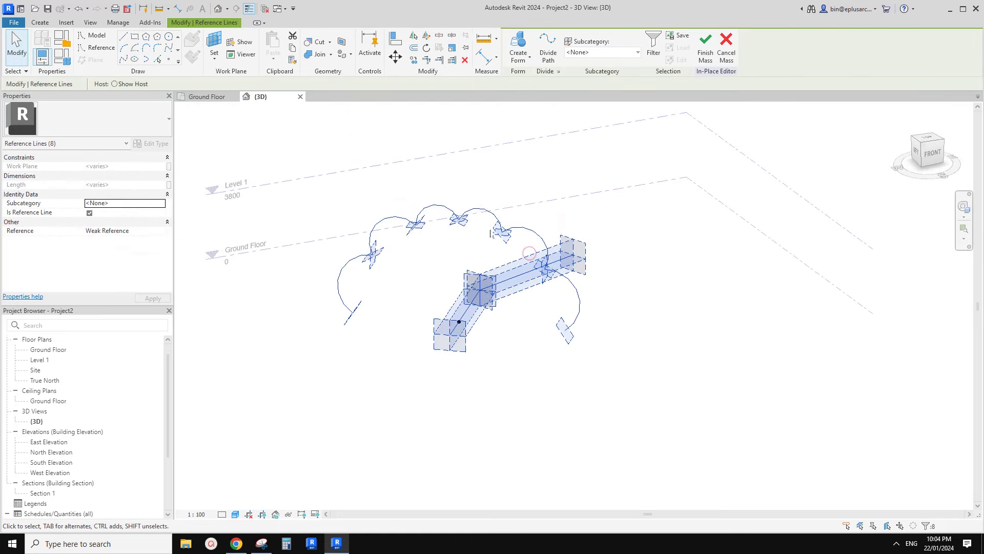
pyautogui.click(520, 39)
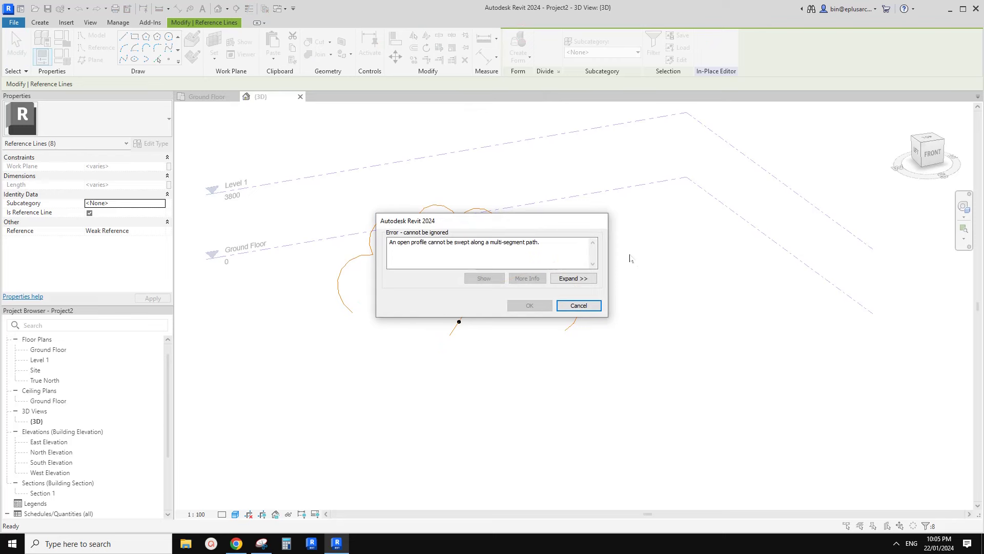
pyautogui.click(588, 306)
pyautogui.press('Tab')
pyautogui.click(506, 280)
pyautogui.press('Tab')
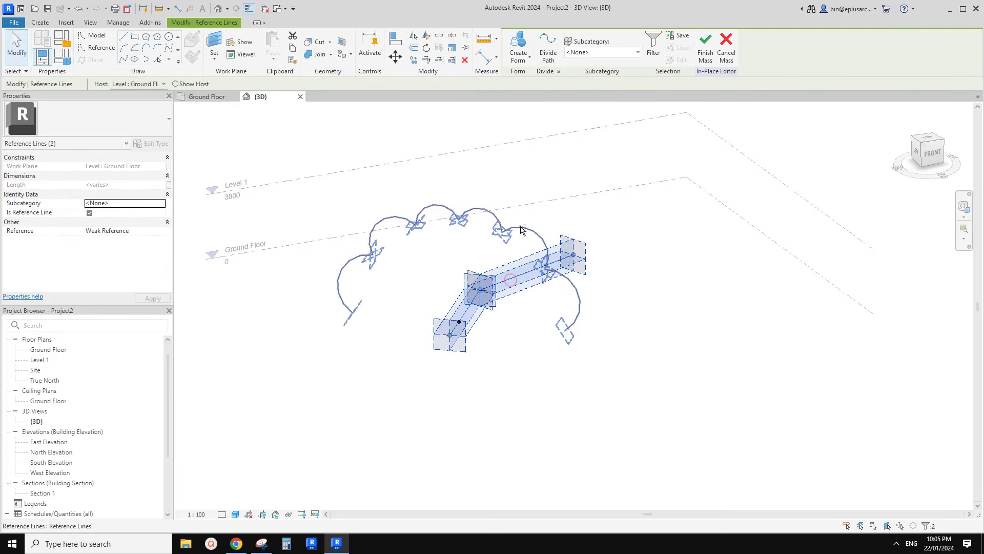
pyautogui.keyDown('ctrl'); pyautogui.click(521, 226); pyautogui.keyUp('ctrl')
pyautogui.click(522, 39)
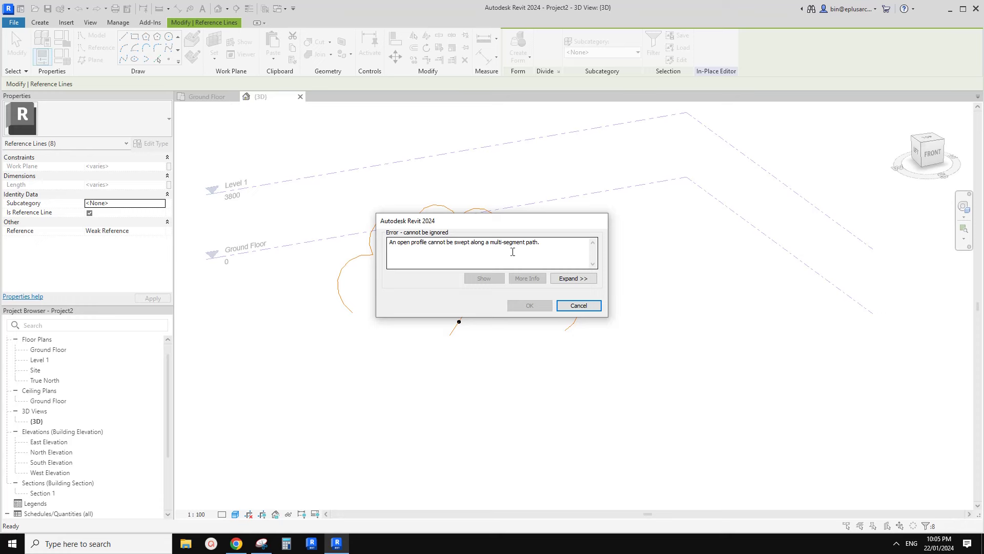
pyautogui.press('Escape')
# Step: Close the scalloped profile with a straight reference line joining the two outer arc ends
pyautogui.keyDown('shift'); pyautogui.moveTo(527, 268); pyautogui.dragTo(446, 308, button='middle'); pyautogui.keyUp('shift')
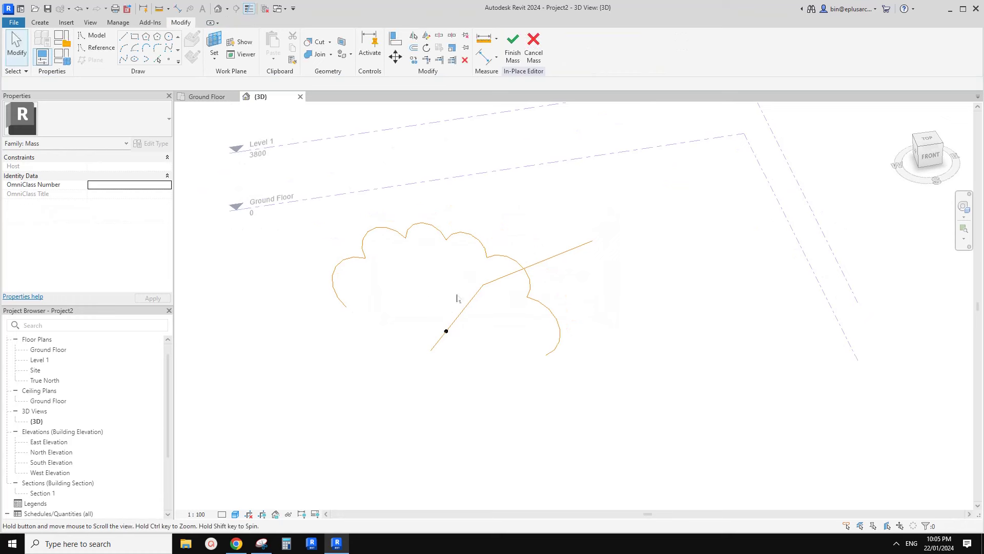
pyautogui.click(125, 38)
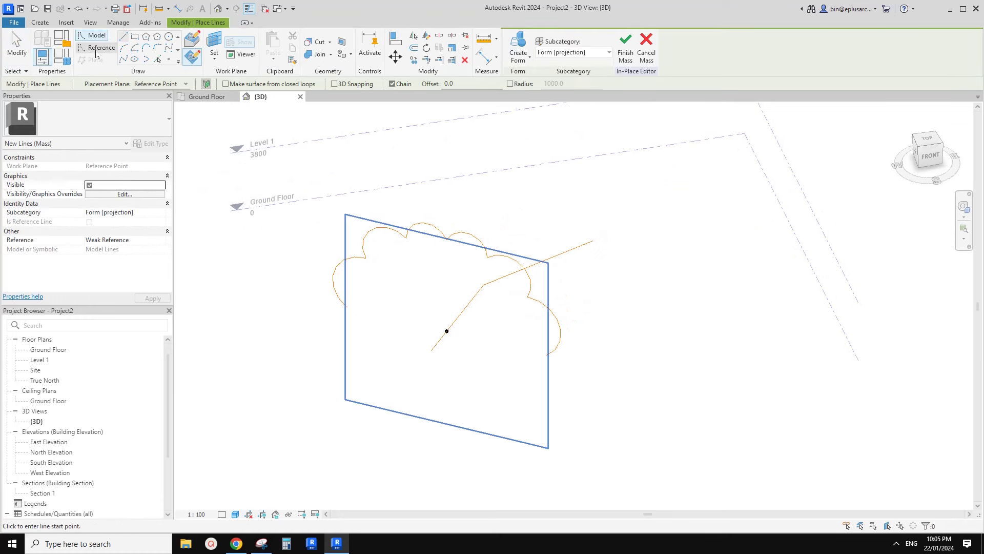
pyautogui.click(111, 50)
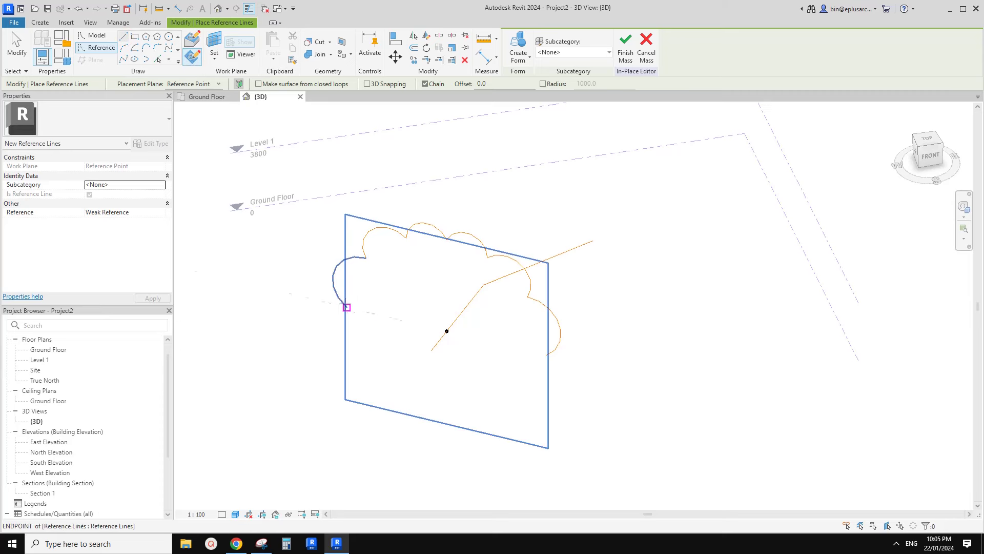
pyautogui.click(346, 306)
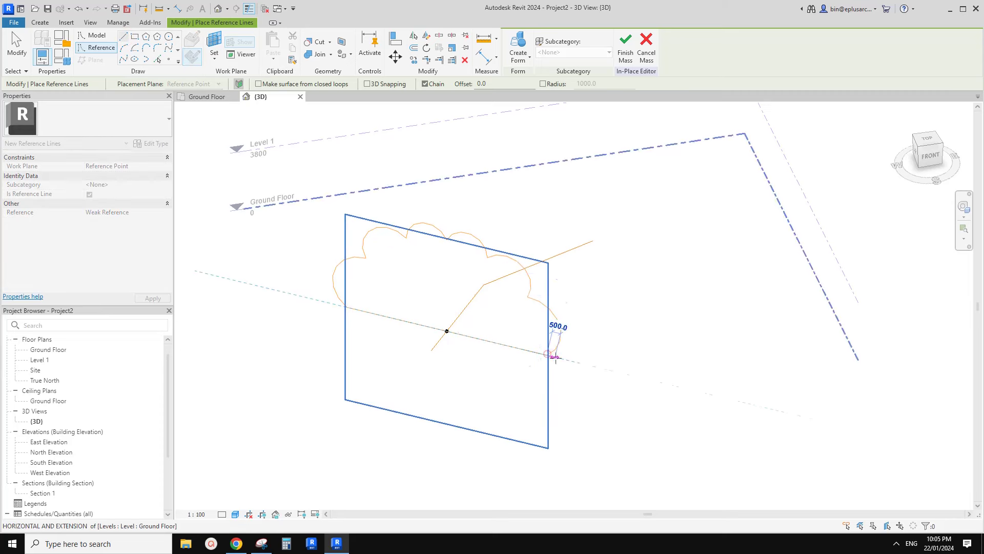
pyautogui.click(547, 354)
pyautogui.press('Escape')
# Step: Create a solid form by sweeping the closed scalloped profile along the two-segment path
pyautogui.click(501, 344)
pyautogui.keyDown('ctrl'); pyautogui.click(477, 296); pyautogui.keyUp('ctrl')
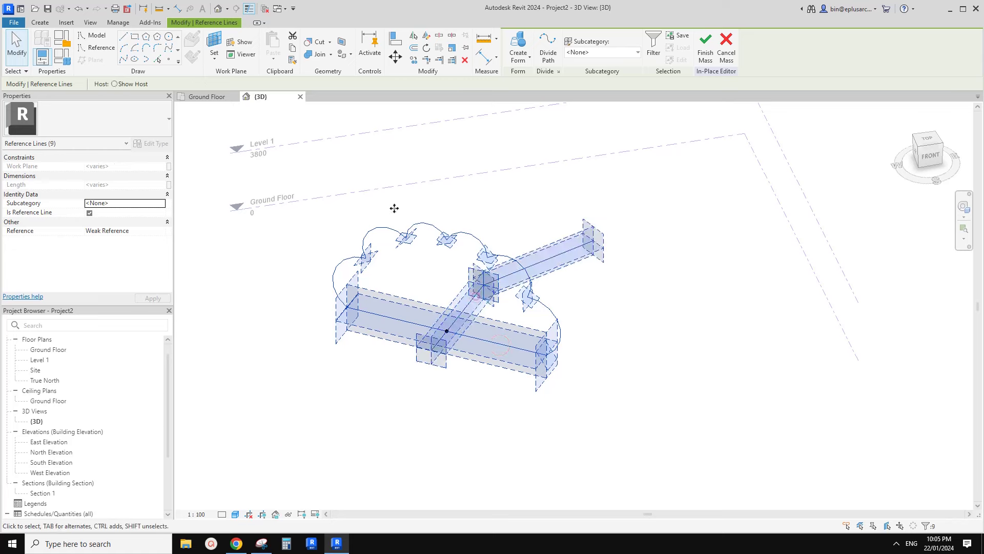
pyautogui.click(522, 43)
pyautogui.keyDown('shift'); pyautogui.moveTo(615, 266); pyautogui.dragTo(476, 315, button='middle'); pyautogui.keyUp('shift')
pyautogui.click(482, 146)
pyautogui.press('Escape')
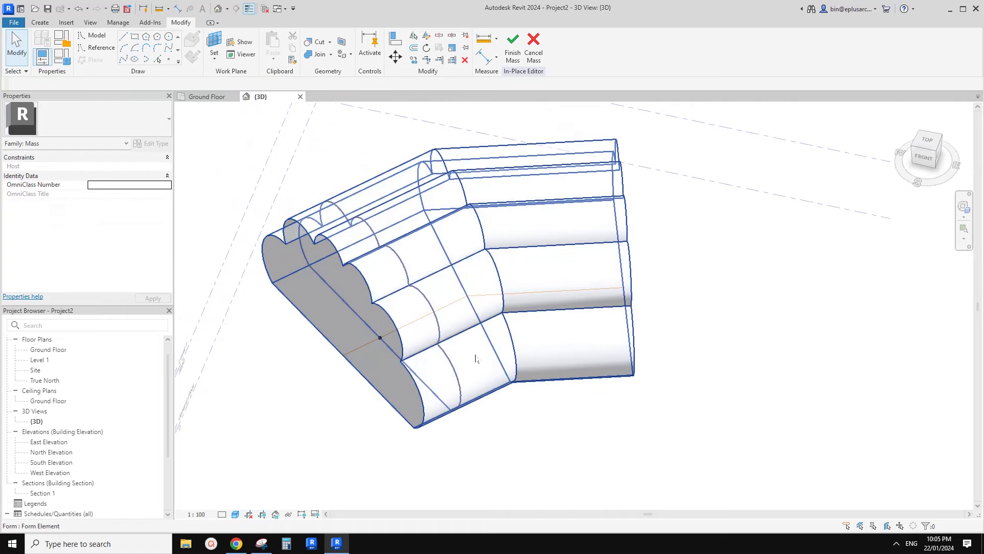
pyautogui.press('Tab')
pyautogui.click(476, 355)
pyautogui.keyDown('ctrl'); pyautogui.click(464, 318); pyautogui.keyUp('ctrl')
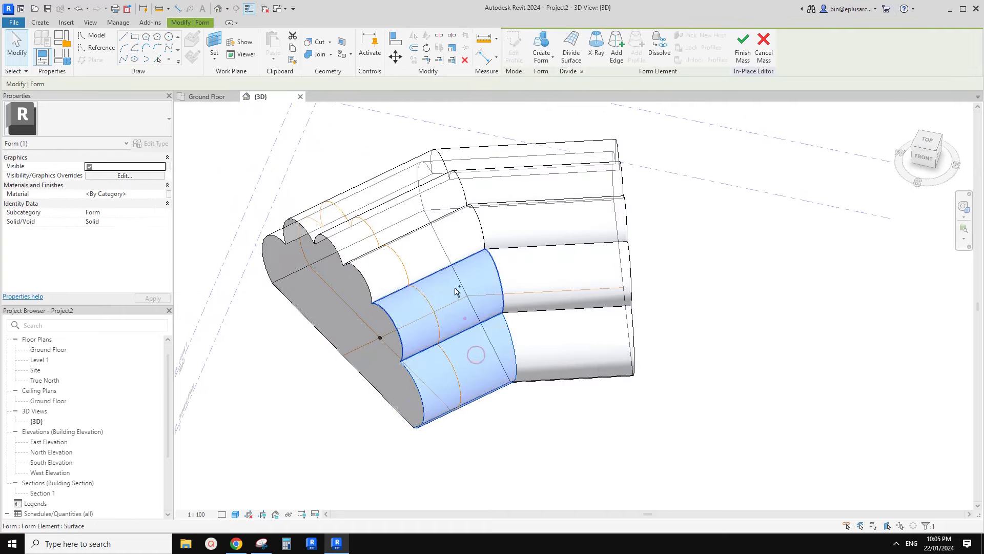
pyautogui.keyDown('ctrl'); pyautogui.click(432, 256); pyautogui.keyUp('ctrl')
pyautogui.keyDown('shift'); pyautogui.moveTo(400, 268); pyautogui.dragTo(480, 260, button='middle'); pyautogui.keyUp('shift')
pyautogui.keyDown('ctrl'); pyautogui.click(444, 244); pyautogui.keyUp('ctrl')
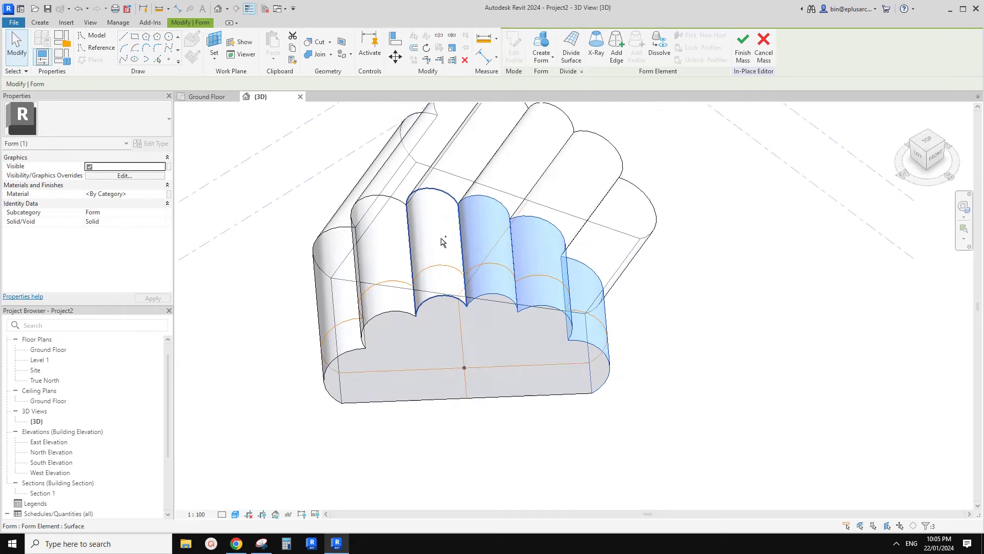
pyautogui.keyDown('ctrl'); pyautogui.click(395, 241); pyautogui.keyUp('ctrl')
pyautogui.keyDown('shift'); pyautogui.moveTo(395, 241); pyautogui.dragTo(329, 286, button='middle'); pyautogui.keyUp('shift')
pyautogui.keyDown('ctrl'); pyautogui.click(362, 316); pyautogui.keyUp('ctrl')
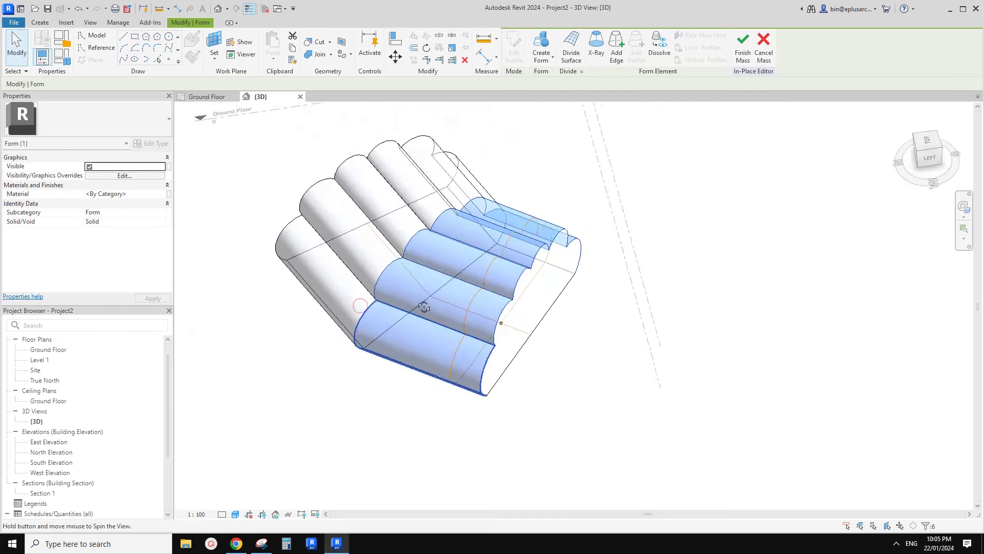
pyautogui.keyDown('ctrl'); pyautogui.click(331, 281); pyautogui.keyUp('ctrl')
pyautogui.keyDown('ctrl'); pyautogui.click(363, 245); pyautogui.keyUp('ctrl')
pyautogui.keyDown('ctrl'); pyautogui.click(384, 198); pyautogui.keyUp('ctrl')
pyautogui.keyDown('shift'); pyautogui.moveTo(384, 199); pyautogui.dragTo(276, 218, button='middle'); pyautogui.keyUp('shift')
pyautogui.click(494, 181)
pyautogui.scroll(-1, 562, 253)
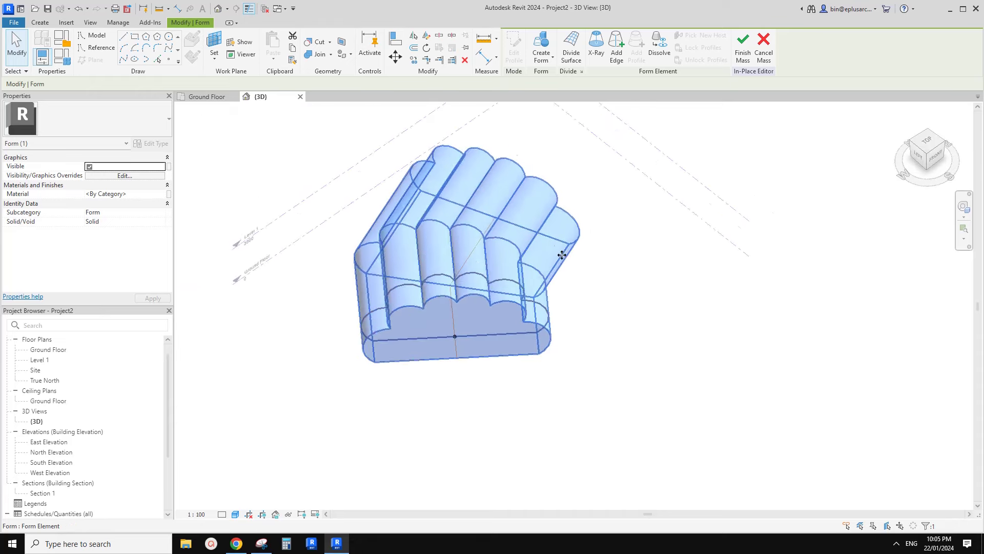
pyautogui.keyDown('shift'); pyautogui.moveTo(563, 253); pyautogui.dragTo(530, 266, button='middle'); pyautogui.keyUp('shift')
pyautogui.press('Escape')
# Step: Divide the six arched faces along the first segment of the swept form into UV grids
pyautogui.press('Tab')
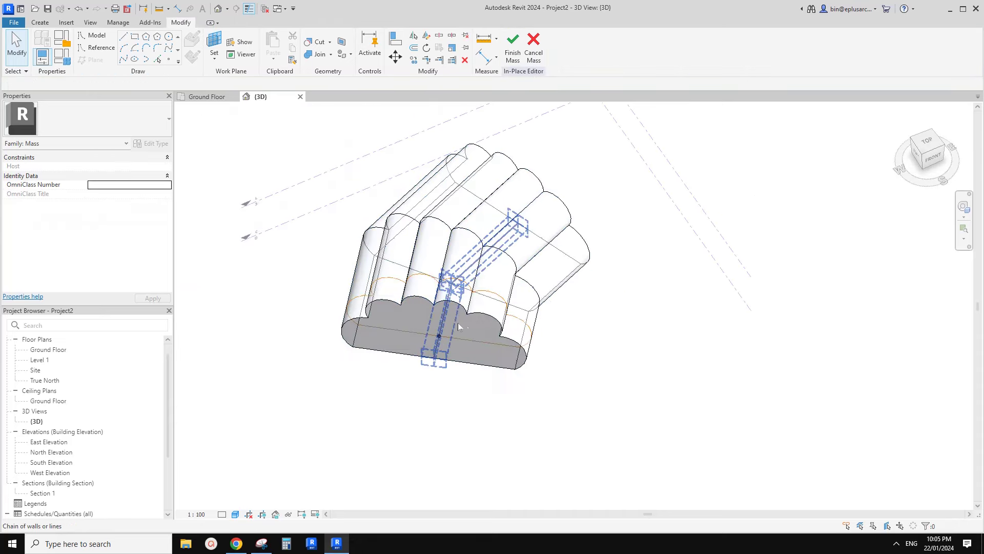
pyautogui.keyDown('shift'); pyautogui.moveTo(457, 322); pyautogui.dragTo(492, 334, button='middle'); pyautogui.keyUp('shift')
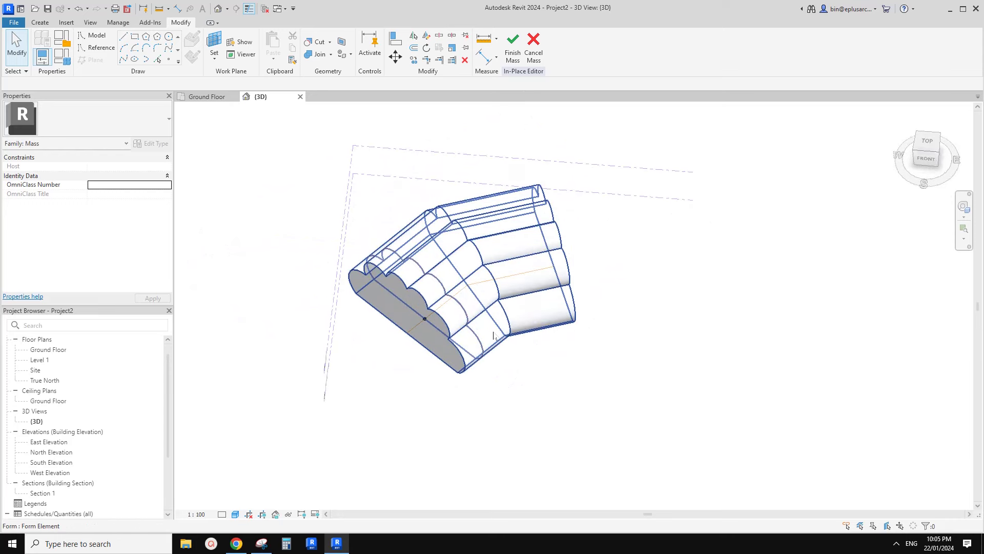
pyautogui.click(494, 336)
pyautogui.scroll(2, 482, 314)
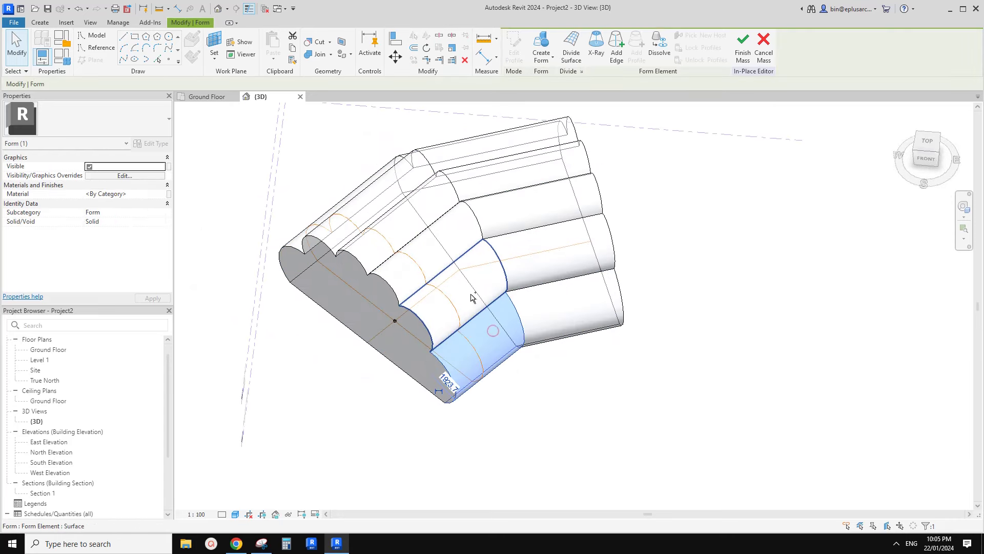
pyautogui.keyDown('ctrl'); pyautogui.click(437, 260); pyautogui.keyUp('ctrl')
pyautogui.keyDown('ctrl'); pyautogui.click(408, 229); pyautogui.keyUp('ctrl')
pyautogui.moveTo(409, 227); pyautogui.dragTo(475, 340, button='middle')
pyautogui.keyDown('shift'); pyautogui.moveTo(474, 340); pyautogui.dragTo(489, 392, button='middle'); pyautogui.keyUp('shift')
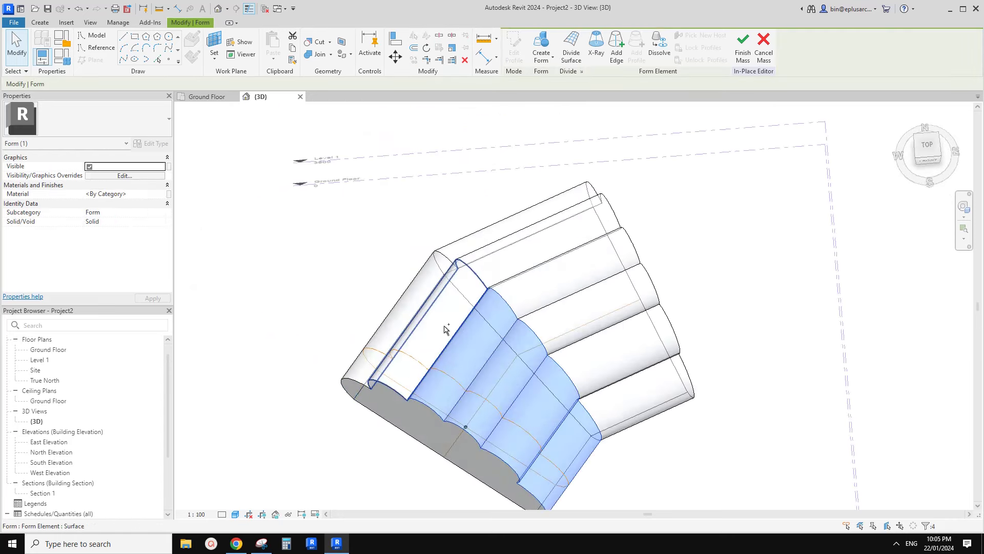
pyautogui.keyDown('ctrl'); pyautogui.click(443, 326); pyautogui.keyUp('ctrl')
pyautogui.keyDown('ctrl'); pyautogui.click(414, 296); pyautogui.keyUp('ctrl')
pyautogui.moveTo(482, 308); pyautogui.dragTo(414, 297, button='middle')
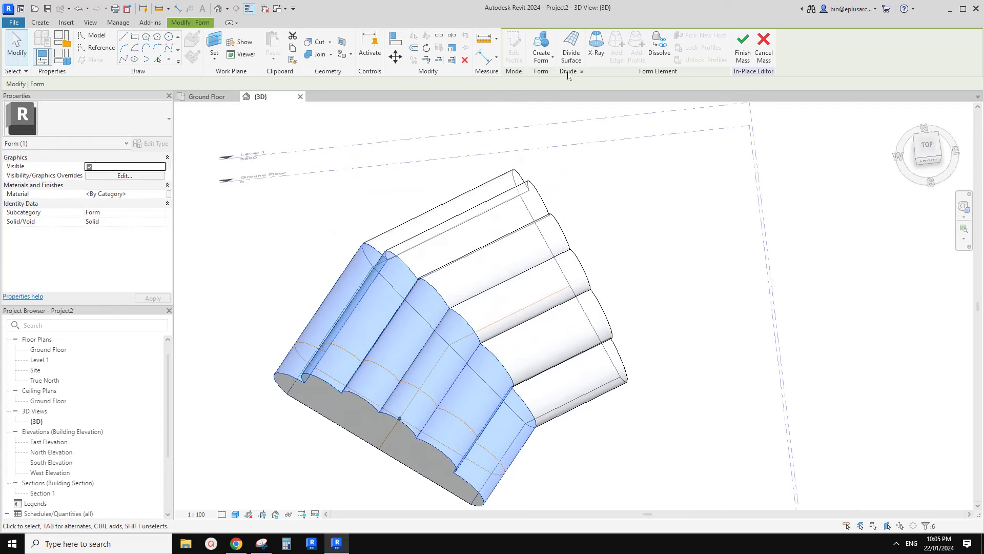
pyautogui.click(573, 52)
# Step: Select the whole swept form and divide its remaining faces into UV grids
pyautogui.moveTo(572, 432); pyautogui.dragTo(534, 336, button='middle')
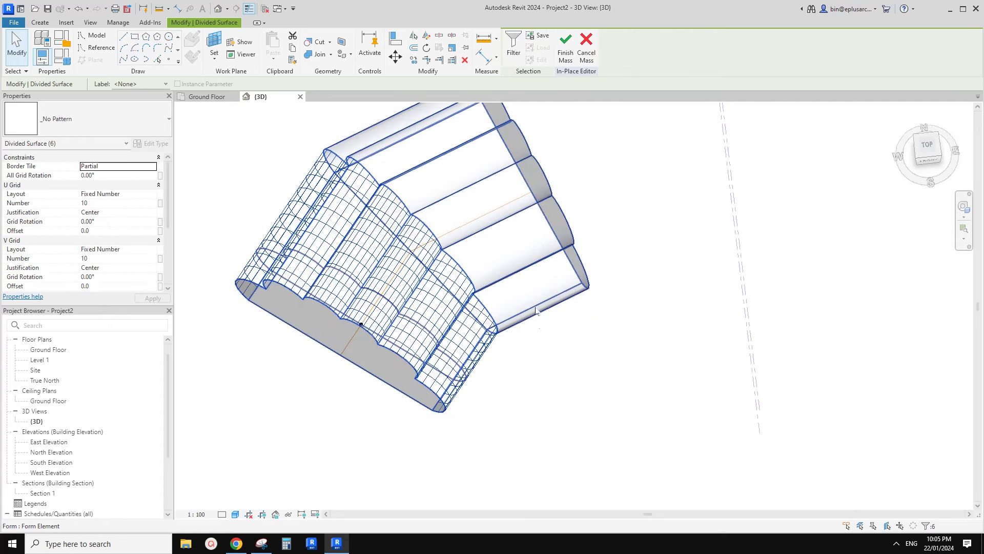
pyautogui.click(531, 292)
pyautogui.scroll(-2, 532, 295)
pyautogui.click(552, 309)
pyautogui.click(553, 311)
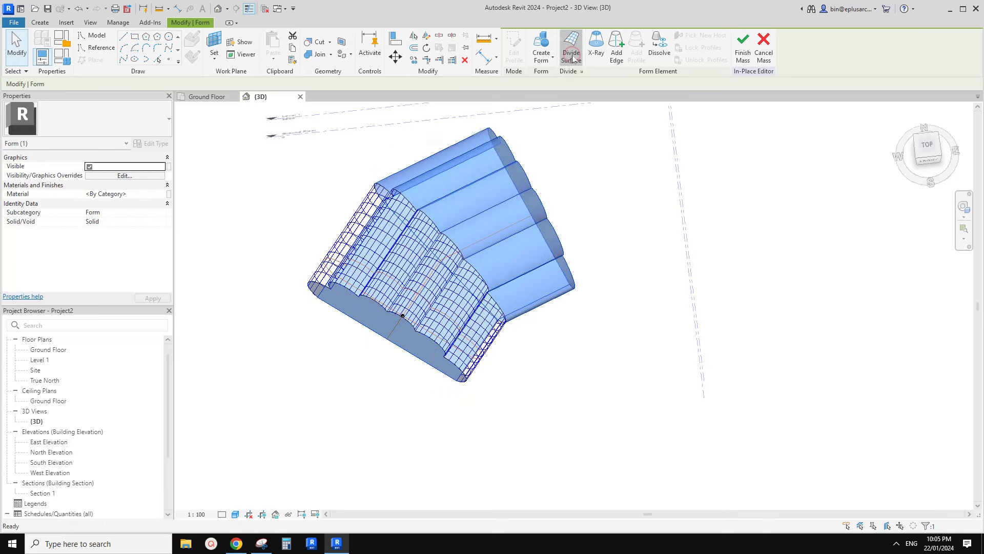
pyautogui.click(573, 55)
pyautogui.keyDown('shift'); pyautogui.moveTo(531, 257); pyautogui.dragTo(538, 343, button='middle'); pyautogui.keyUp('shift')
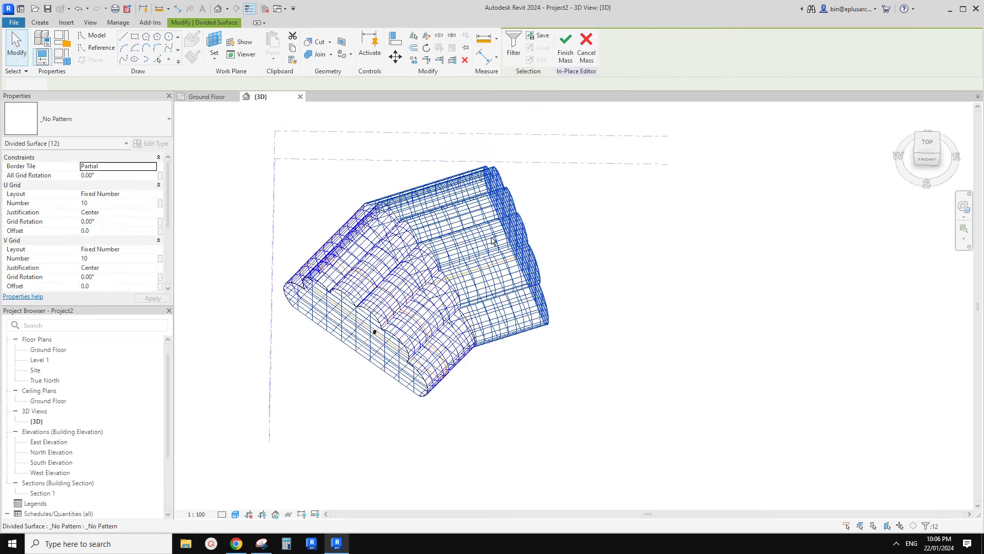
pyautogui.press('Escape')
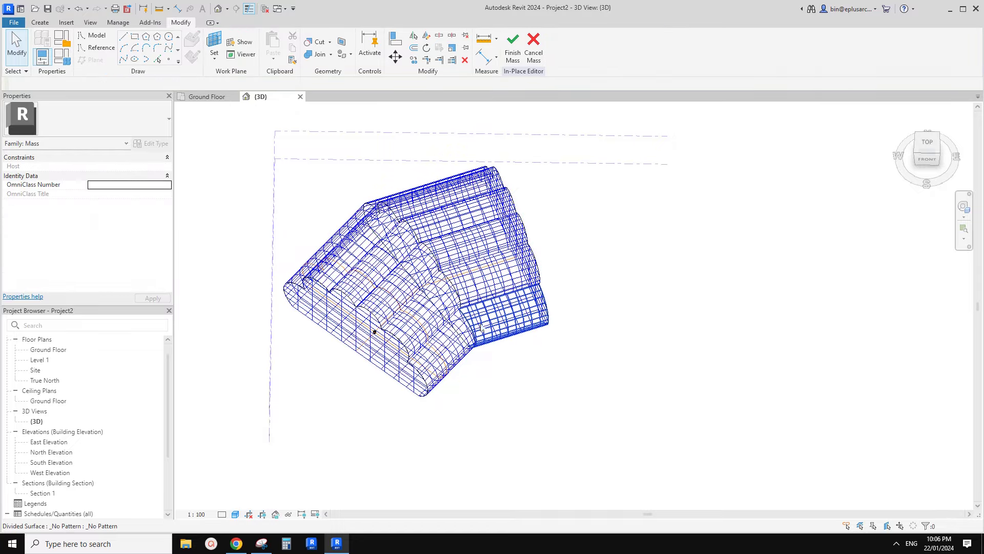
# Step: Delete the divided surfaces from the two scalloped end faces of the form
pyautogui.moveTo(444, 328); pyautogui.dragTo(503, 373, button='middle')
pyautogui.keyDown('shift'); pyautogui.moveTo(504, 373); pyautogui.dragTo(510, 326, button='middle'); pyautogui.keyUp('shift')
pyautogui.scroll(3, 419, 372)
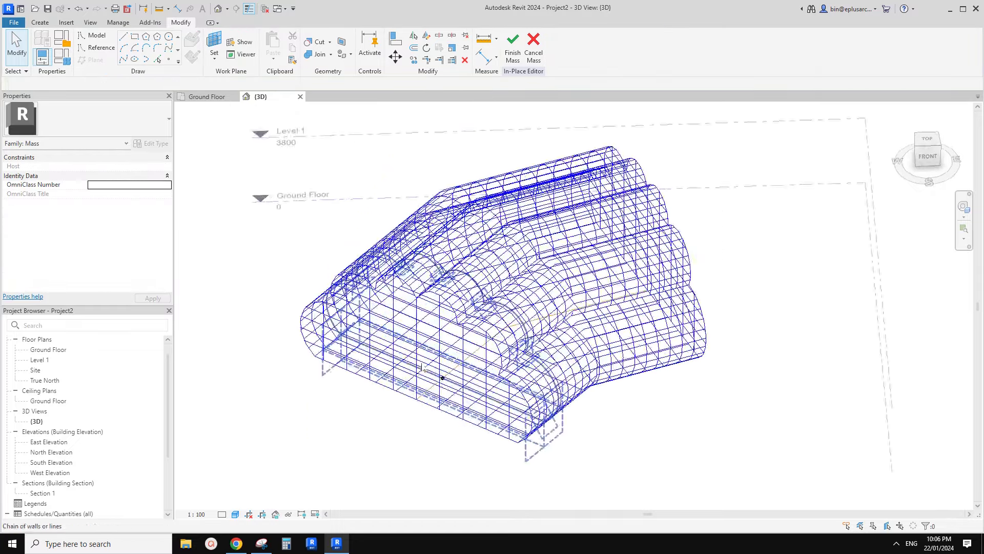
pyautogui.click(432, 330)
pyautogui.press('Escape')
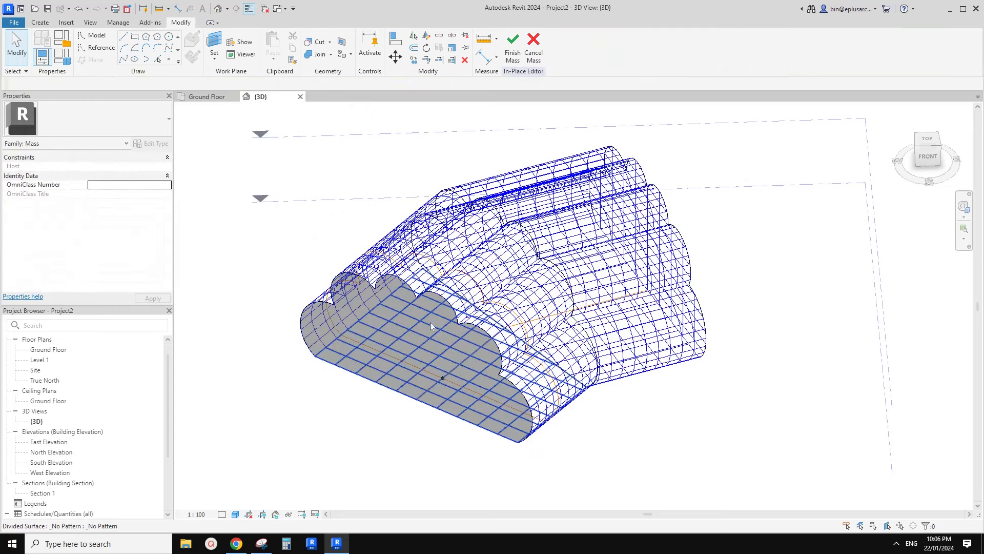
pyautogui.keyDown('shift'); pyautogui.moveTo(610, 334); pyautogui.dragTo(609, 232, button='middle'); pyautogui.keyUp('shift')
pyautogui.click(611, 378)
pyautogui.press('Escape')
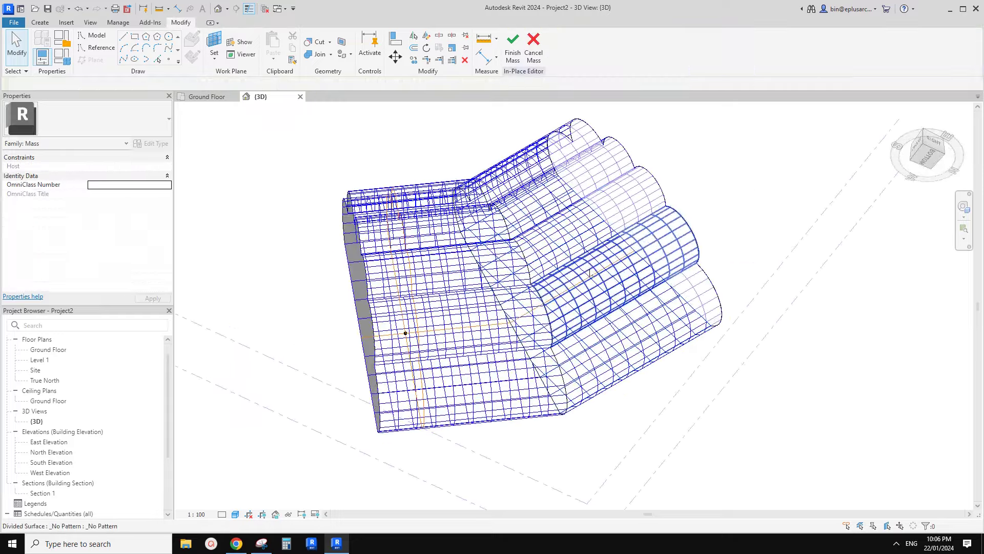
# Step: Delete the divided surfaces from the flat underside of both segments
pyautogui.click(649, 332)
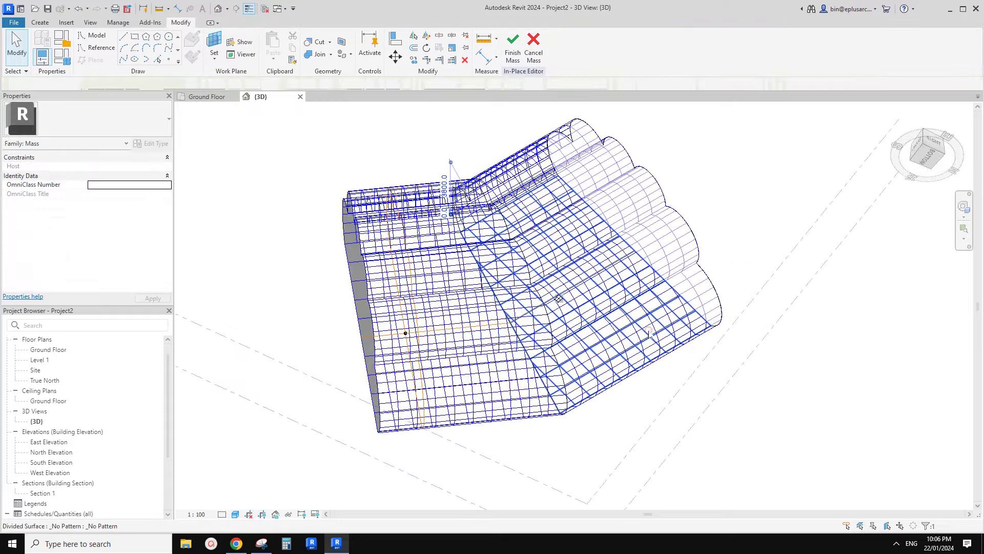
pyautogui.press('Delete')
pyautogui.click(380, 330)
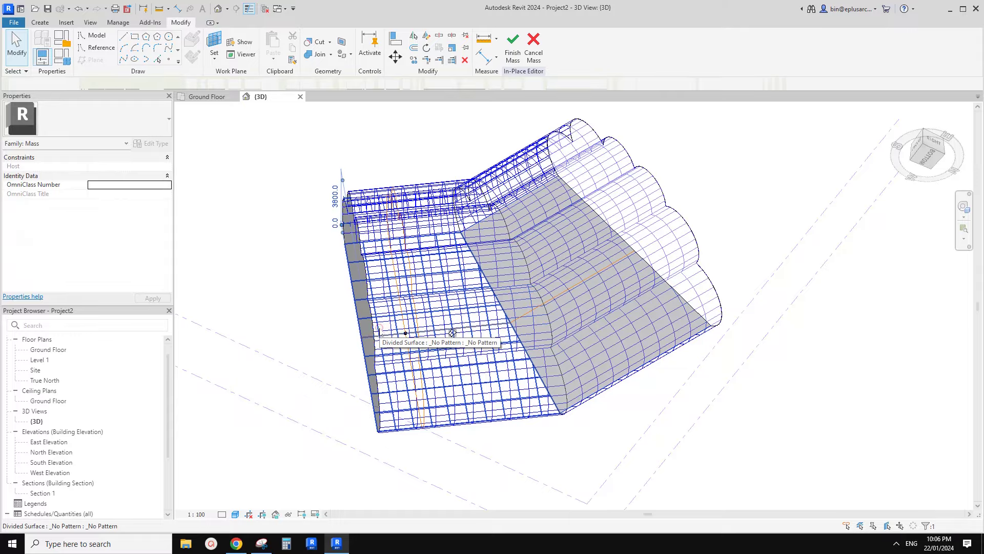
pyautogui.keyDown('shift'); pyautogui.moveTo(454, 329); pyautogui.dragTo(643, 418, button='middle'); pyautogui.keyUp('shift')
pyautogui.click(644, 422)
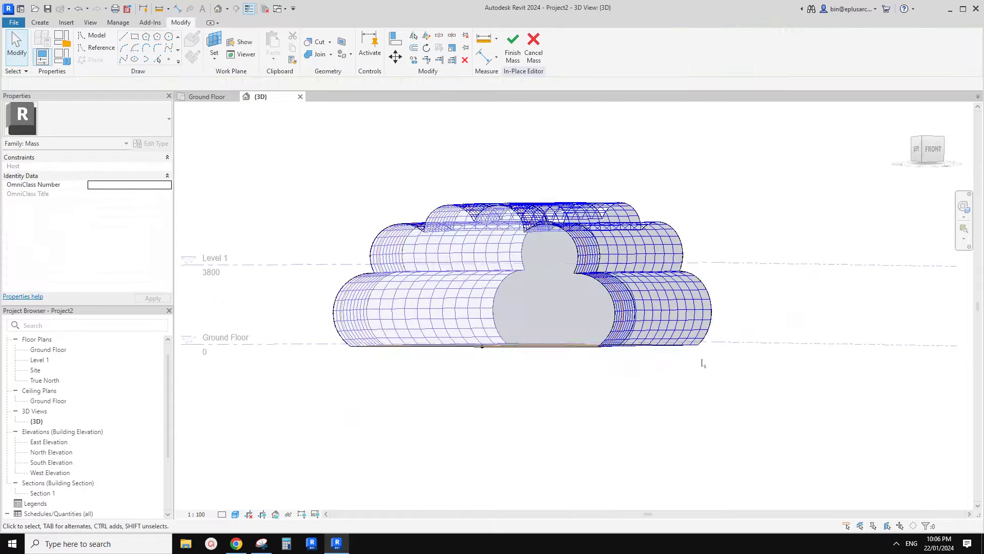
# Step: Select the entire mass and filter the selection to divided surfaces only, excluding the form, reference lines and reference points
pyautogui.keyDown('shift'); pyautogui.moveTo(703, 362); pyautogui.dragTo(589, 405, button='middle'); pyautogui.keyUp('shift')
pyautogui.keyDown('shift'); pyautogui.moveTo(365, 226); pyautogui.dragTo(509, 333, button='middle'); pyautogui.keyUp('shift')
pyautogui.click(508, 333)
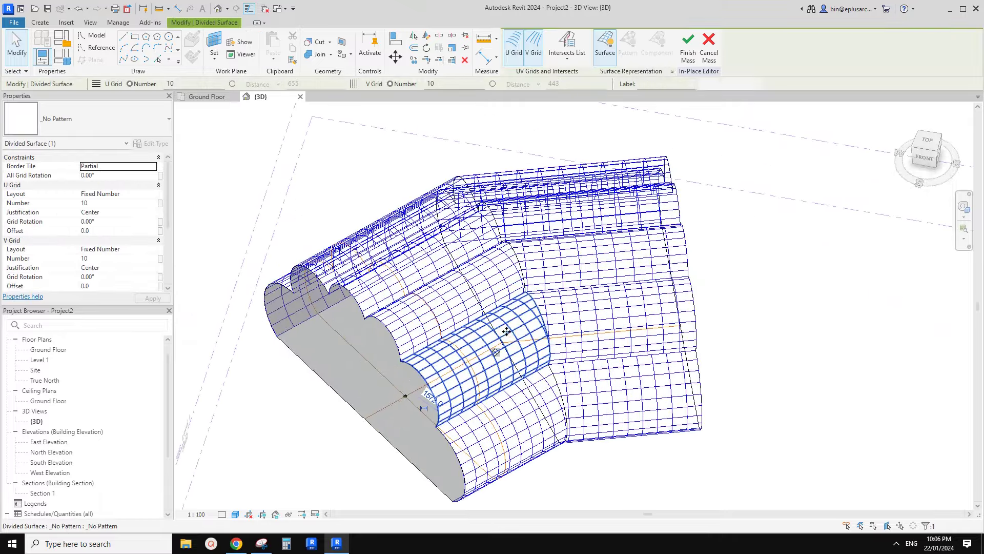
pyautogui.scroll(-3, 500, 335)
pyautogui.moveTo(289, 203); pyautogui.dragTo(665, 454)
pyautogui.click(559, 48)
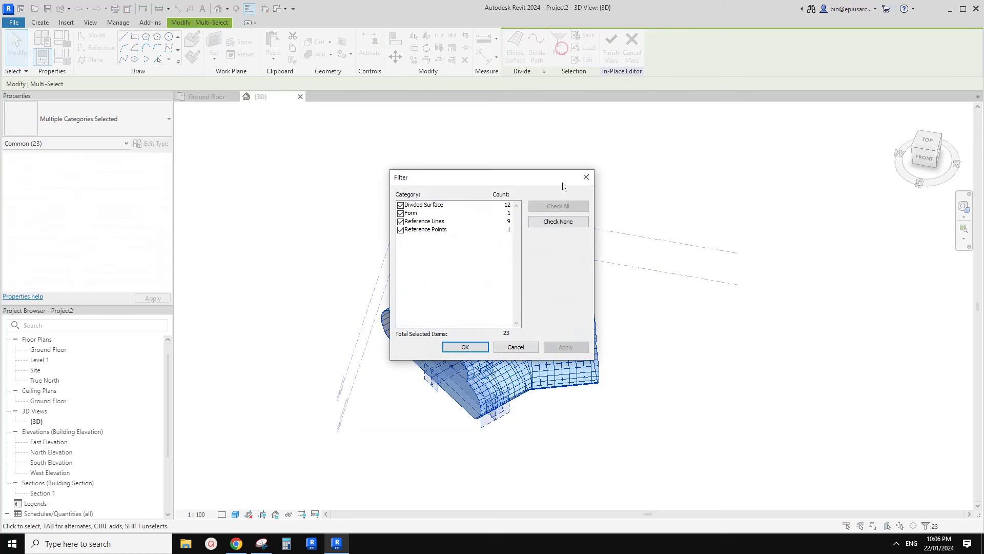
pyautogui.click(401, 229)
pyautogui.click(401, 213)
pyautogui.click(401, 221)
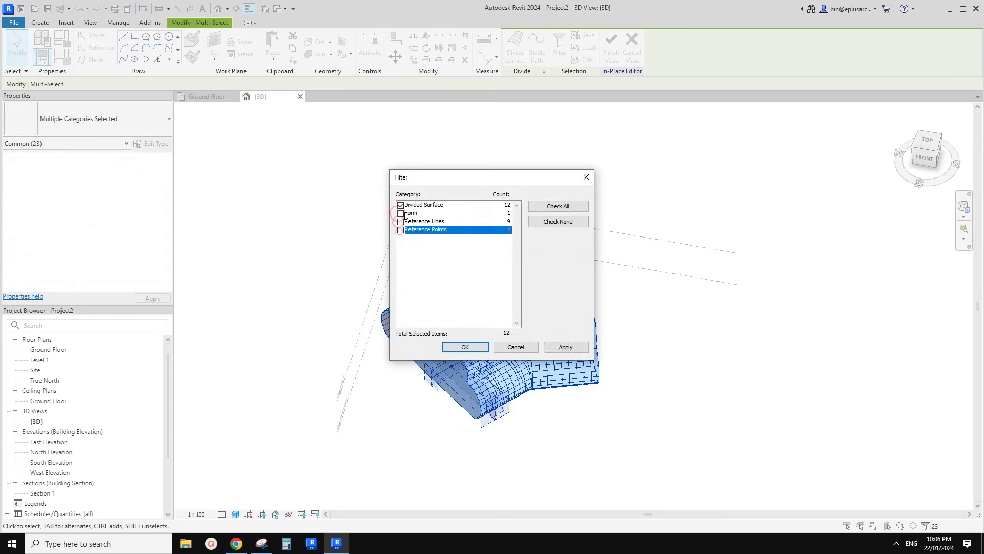
pyautogui.click(465, 347)
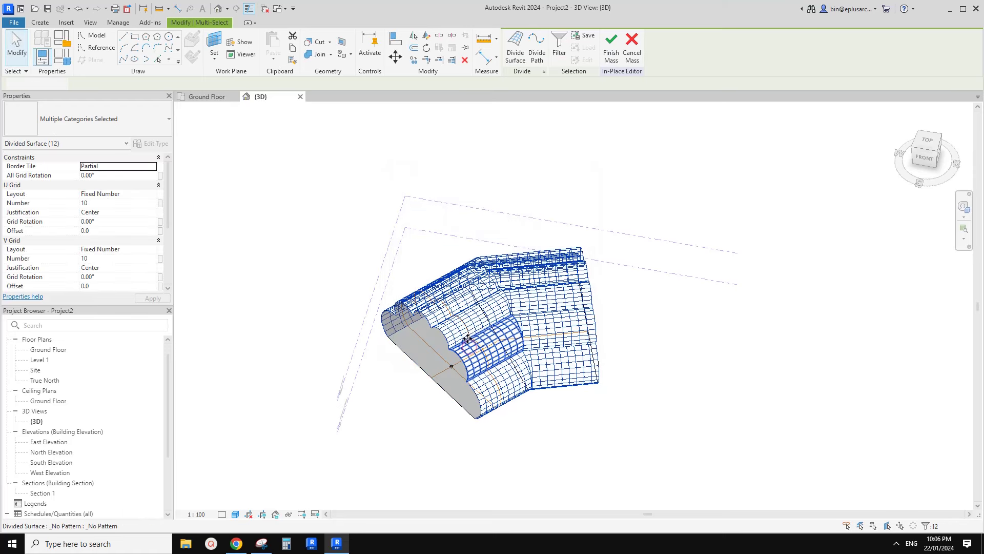
# Step: Set the V Grid number of all the selected divided surfaces to 2
pyautogui.moveTo(466, 337); pyautogui.dragTo(118, 216, button='middle')
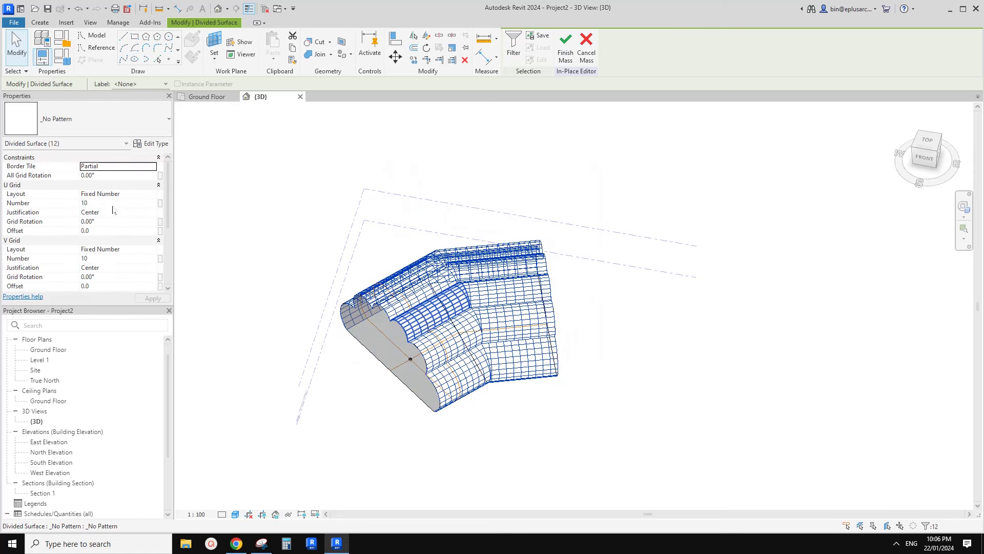
pyautogui.click(113, 205)
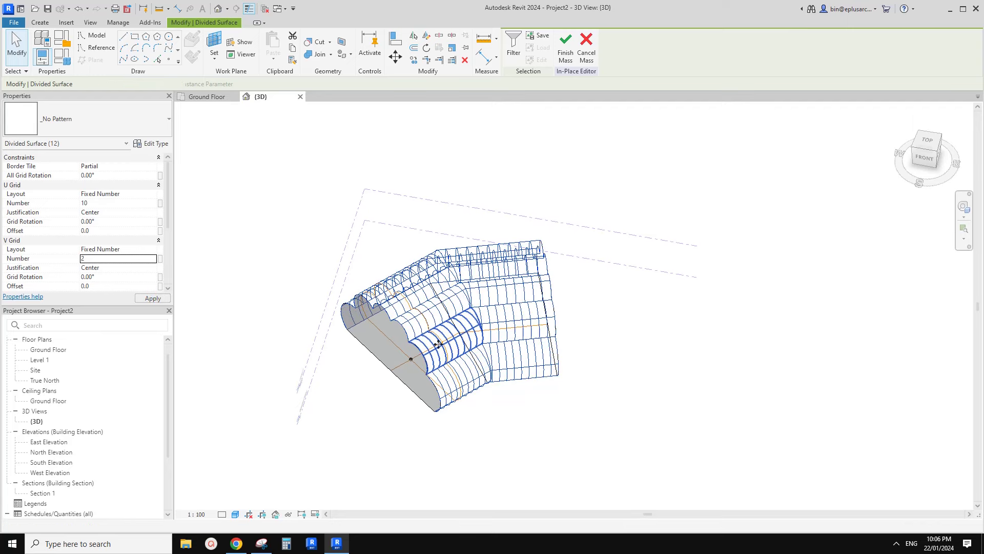
pyautogui.scroll(5, 438, 344)
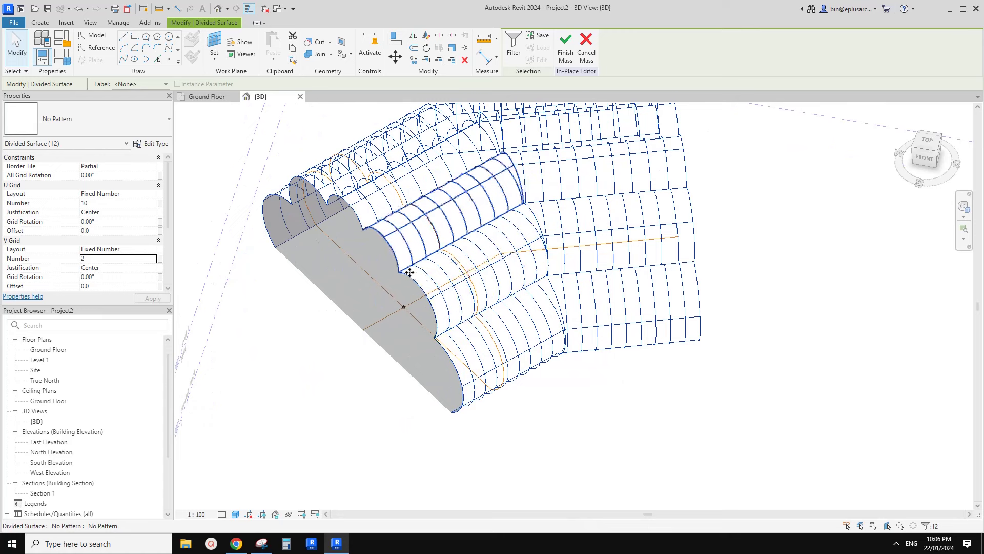
pyautogui.keyDown('shift'); pyautogui.moveTo(410, 273); pyautogui.dragTo(472, 299, button='middle'); pyautogui.keyUp('shift')
pyautogui.scroll(1, 459, 302)
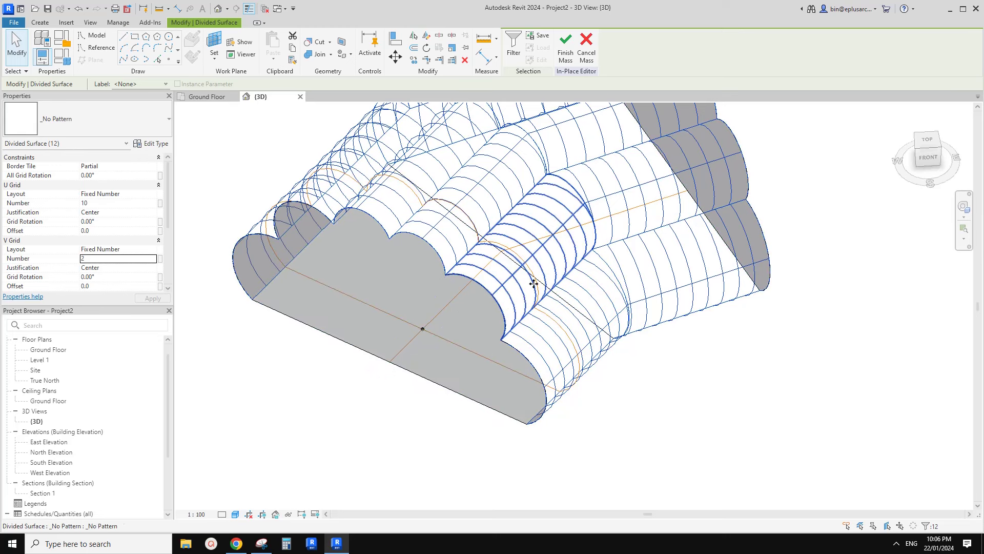
pyautogui.moveTo(533, 283); pyautogui.dragTo(530, 289, button='middle')
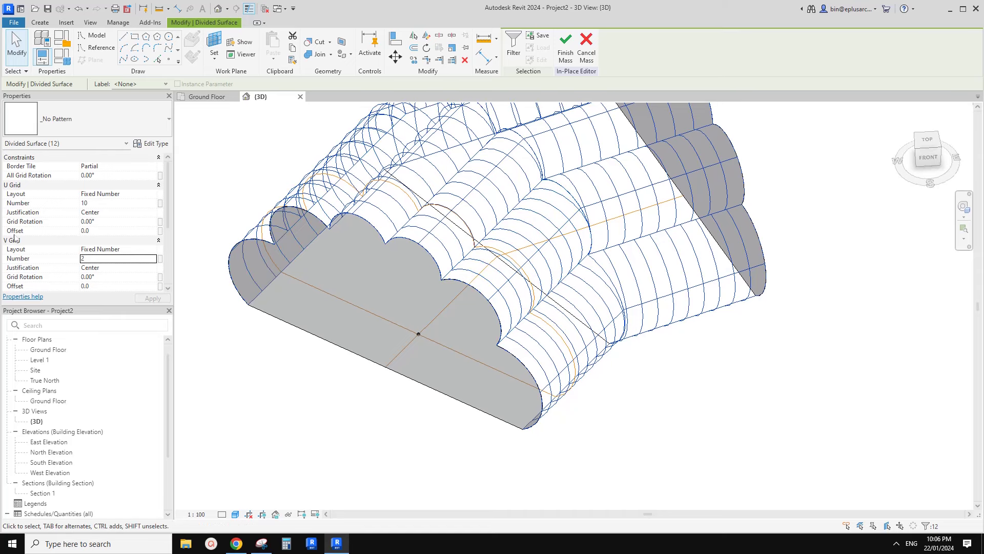
pyautogui.moveTo(490, 251); pyautogui.dragTo(457, 272, button='middle')
pyautogui.moveTo(353, 226); pyautogui.dragTo(343, 231, button='middle')
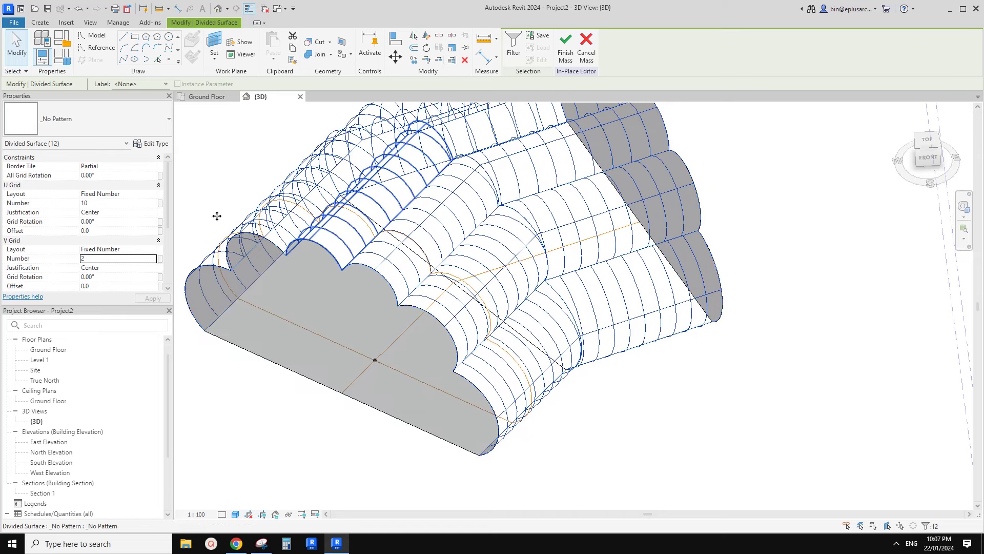
# Step: Set the U Grid number of all the selected divided surfaces to 4, after trying 3
pyautogui.click(113, 204)
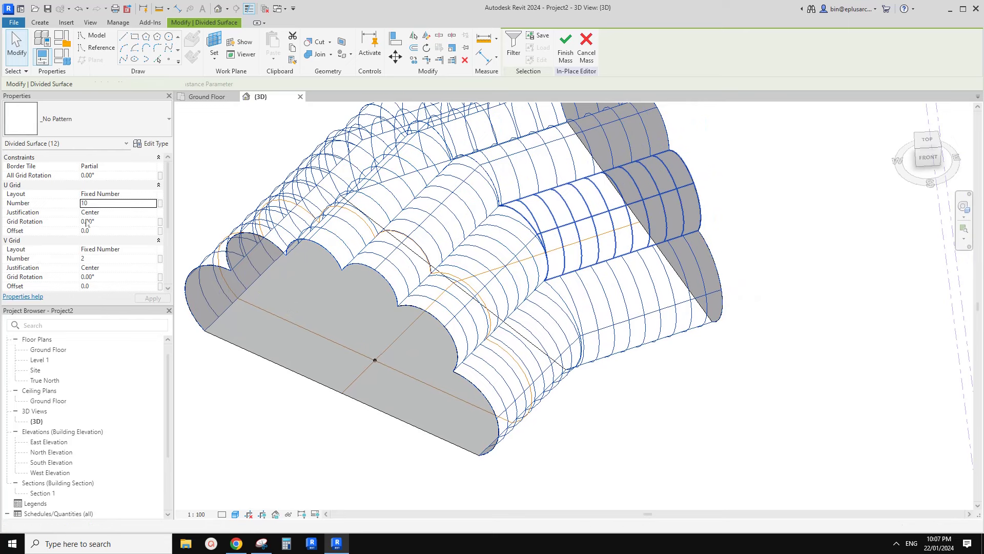
pyautogui.click(109, 206)
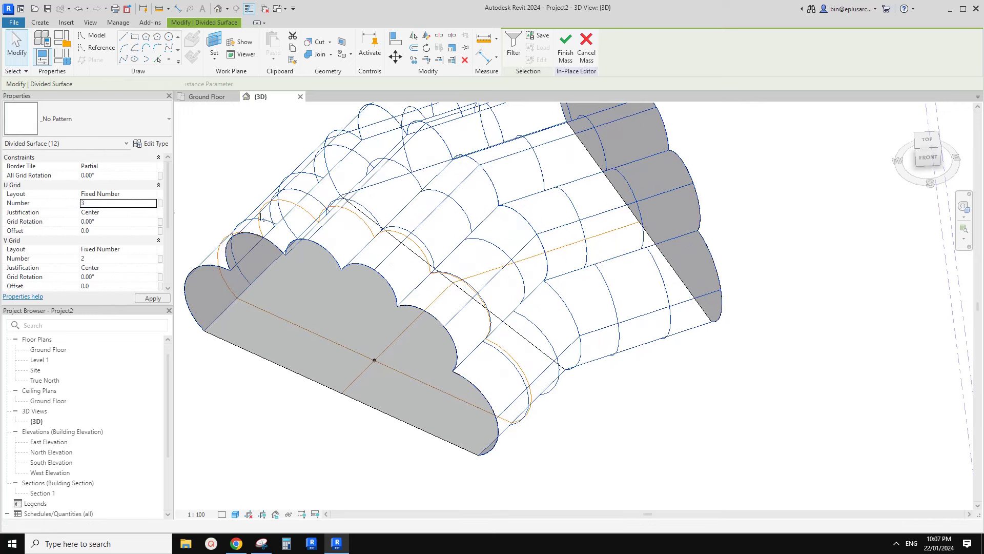
pyautogui.keyDown('shift'); pyautogui.moveTo(480, 250); pyautogui.dragTo(436, 273, button='middle'); pyautogui.keyUp('shift')
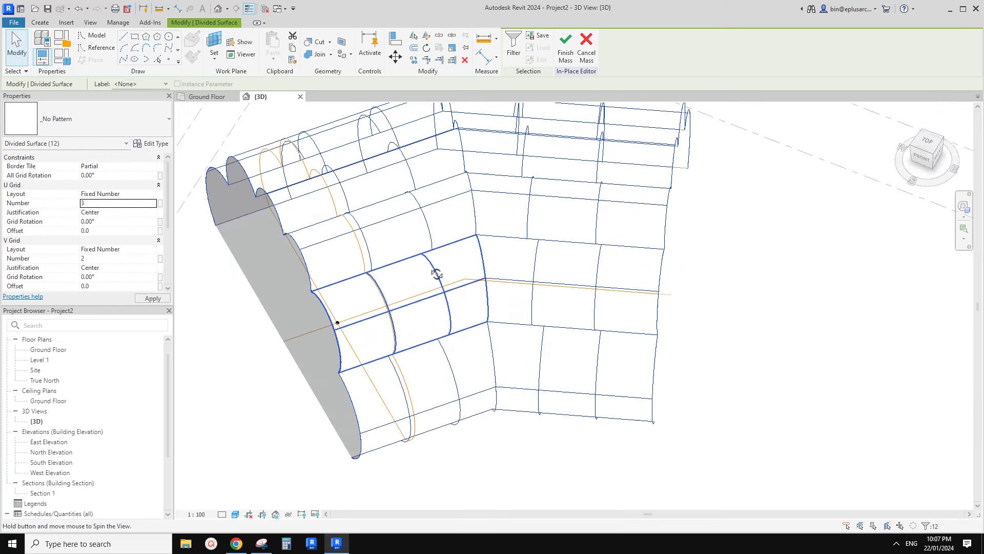
pyautogui.click(100, 202)
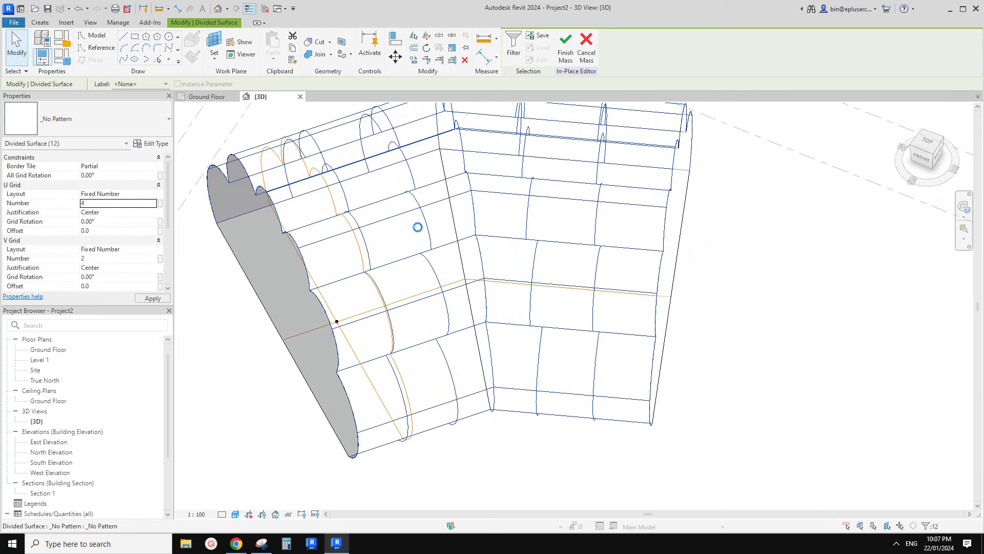
pyautogui.press('Escape')
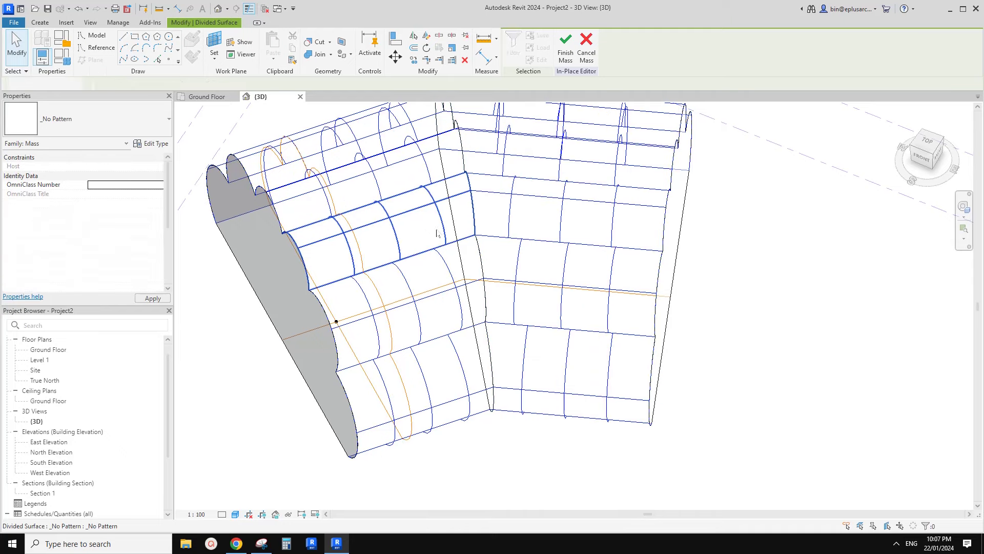
# Step: Examine the divided canopy from directly above and in perspective, and check the U and V grid layout settings of one divided surface
pyautogui.keyDown('shift'); pyautogui.moveTo(425, 232); pyautogui.dragTo(359, 297, button='middle'); pyautogui.keyUp('shift')
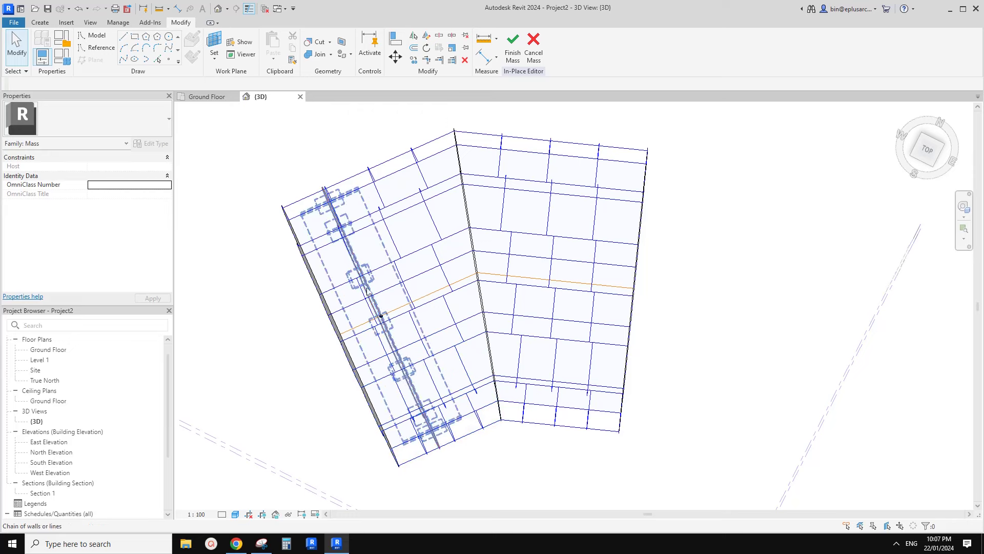
pyautogui.keyDown('shift'); pyautogui.moveTo(447, 385); pyautogui.dragTo(705, 191, button='middle'); pyautogui.keyUp('shift')
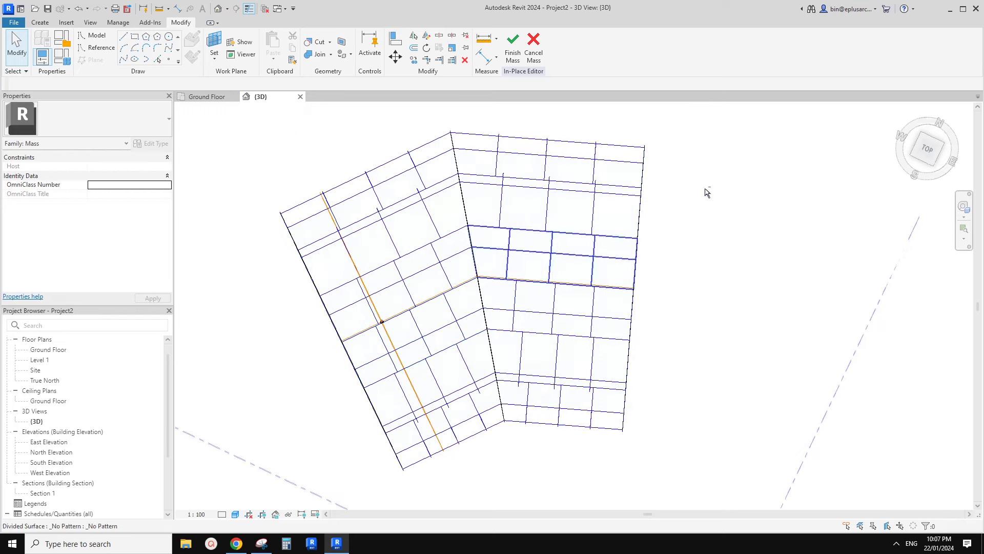
pyautogui.click(926, 150)
pyautogui.scroll(8, 727, 209)
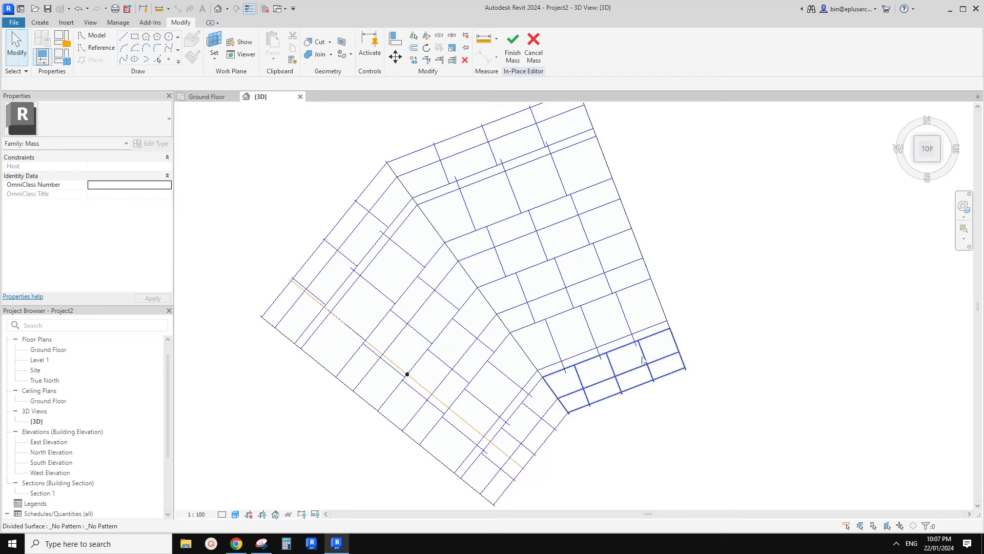
pyautogui.moveTo(544, 289); pyautogui.dragTo(531, 268, button='middle')
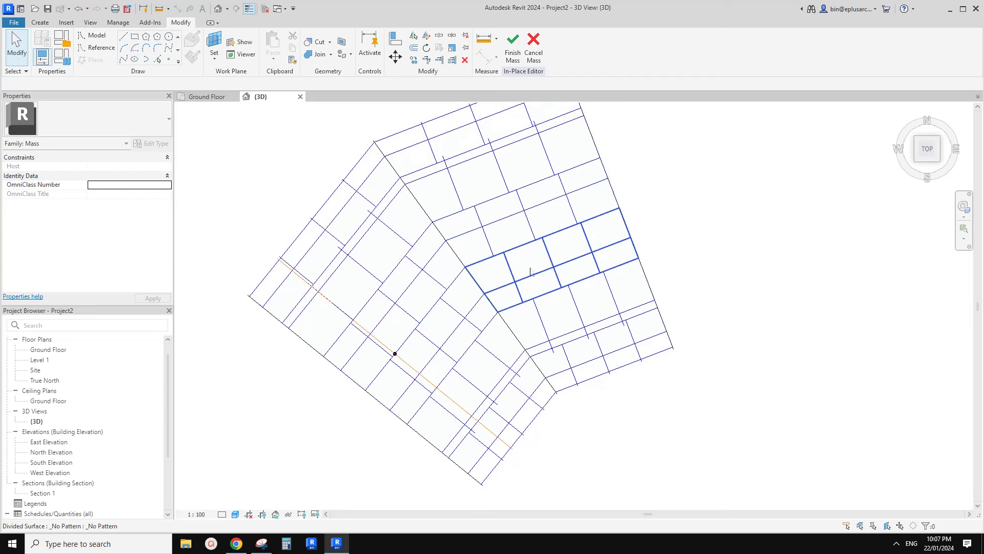
pyautogui.click(425, 296)
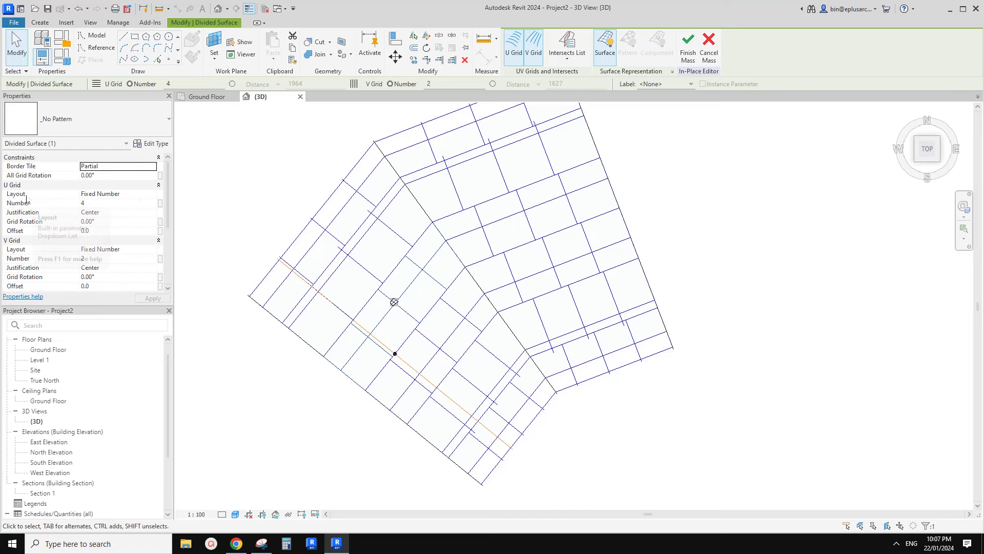
pyautogui.scroll(-2, 448, 260)
pyautogui.press('Escape')
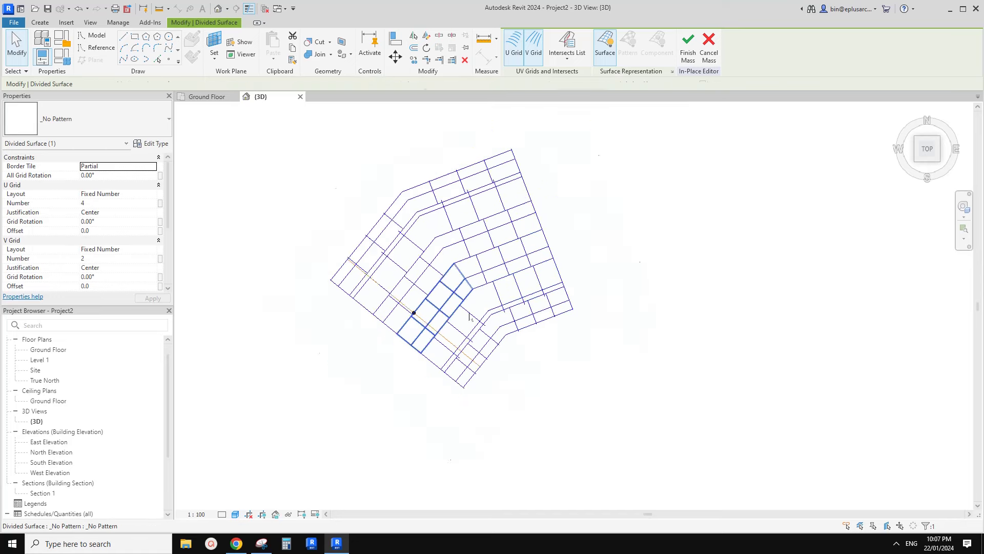
pyautogui.keyDown('shift'); pyautogui.moveTo(468, 312); pyautogui.dragTo(415, 252, button='middle'); pyautogui.keyUp('shift')
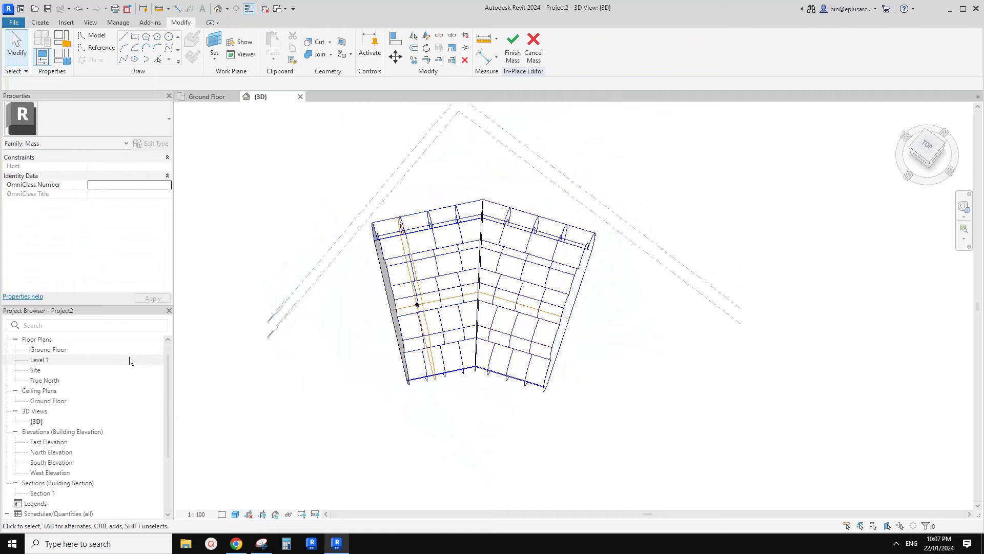
pyautogui.keyDown('shift'); pyautogui.moveTo(334, 317); pyautogui.dragTo(206, 349, button='middle'); pyautogui.keyUp('shift')
pyautogui.moveTo(378, 321); pyautogui.dragTo(374, 322, button='middle')
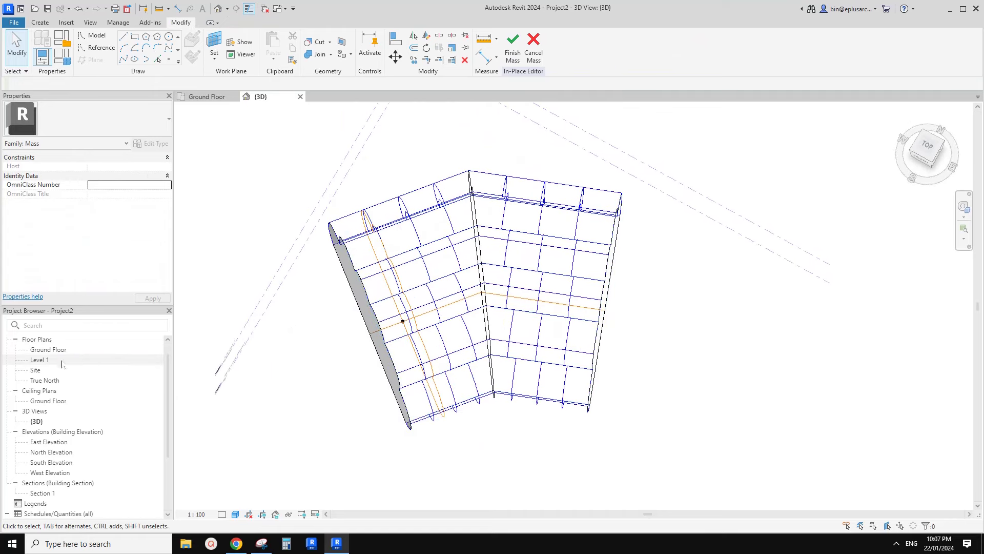
# Step: Open the Site floor plan and frame the divided canopy in it
pyautogui.doubleClick(35, 370)
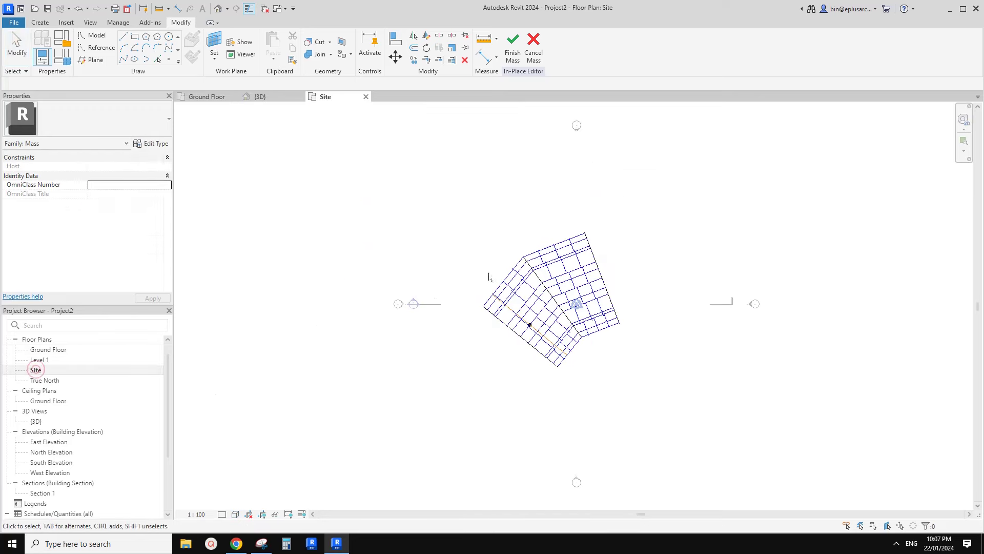
pyautogui.scroll(5, 459, 320)
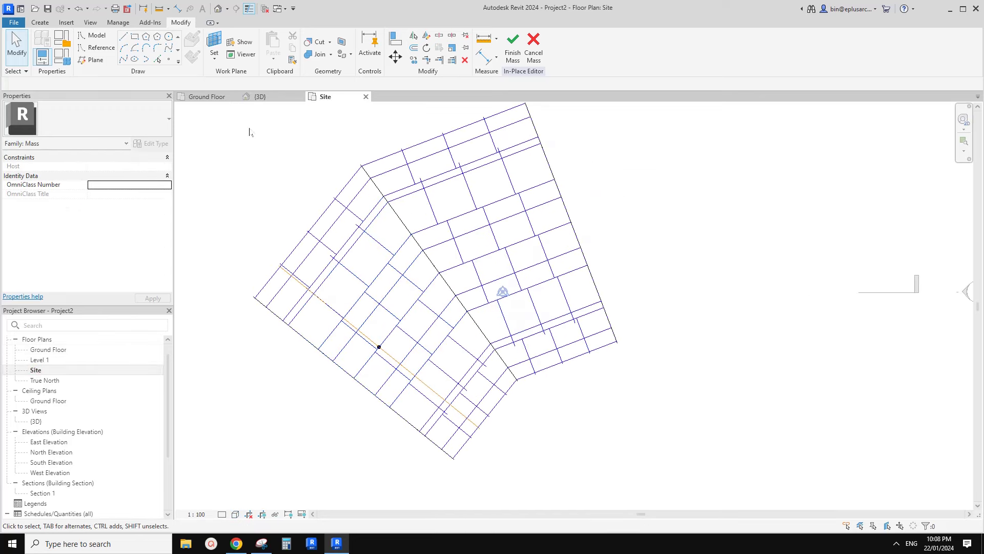
pyautogui.moveTo(322, 179); pyautogui.dragTo(312, 186, button='middle')
pyautogui.press('r')
pyautogui.press('p')
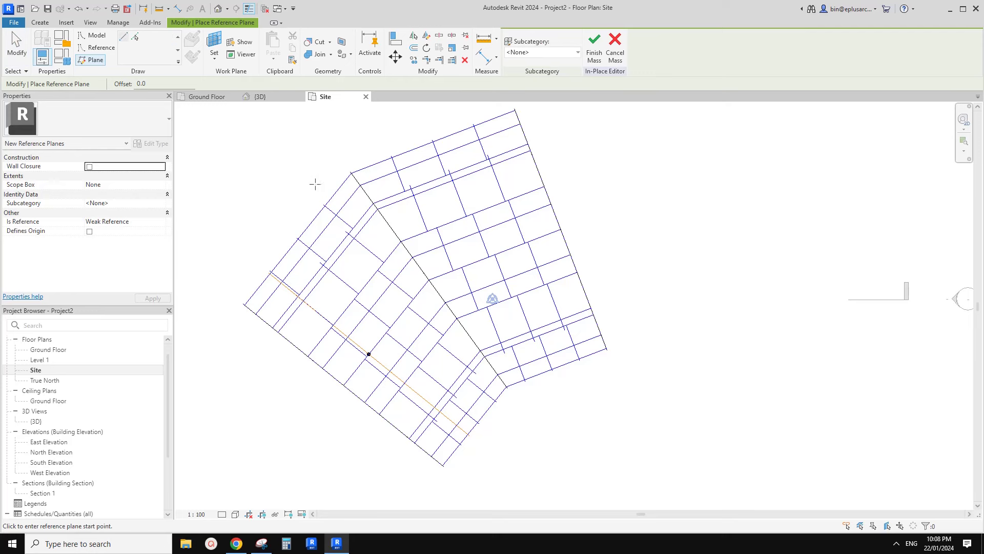
pyautogui.click(39, 22)
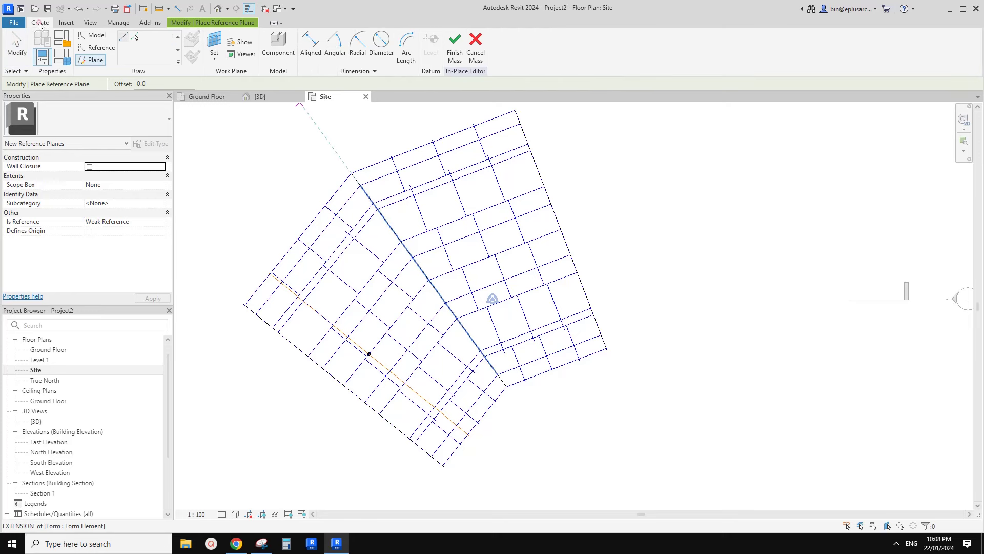
pyautogui.click(212, 22)
pyautogui.press('Escape')
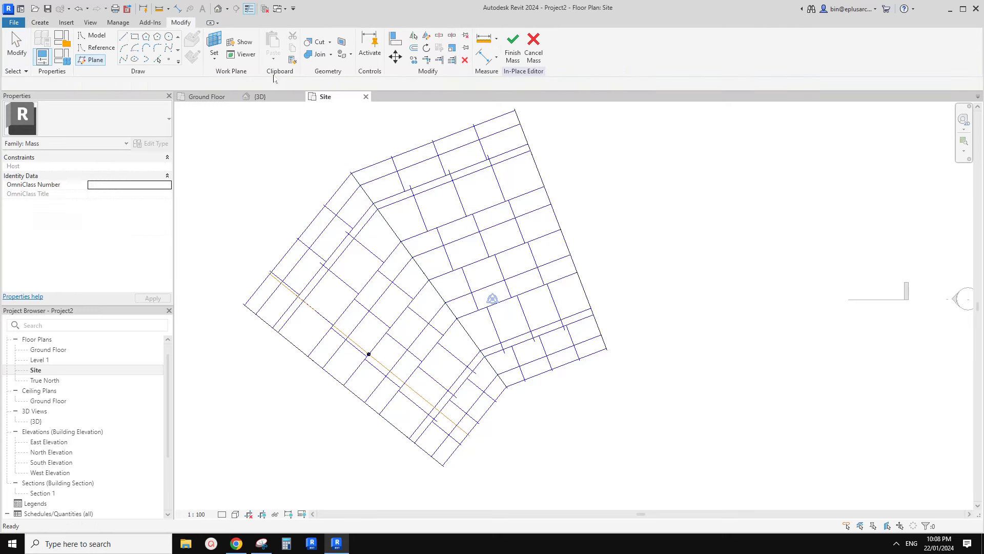
# Step: Draw a reference plane across the southwest canopy segment, following the first grid division line from its outer end
pyautogui.click(40, 24)
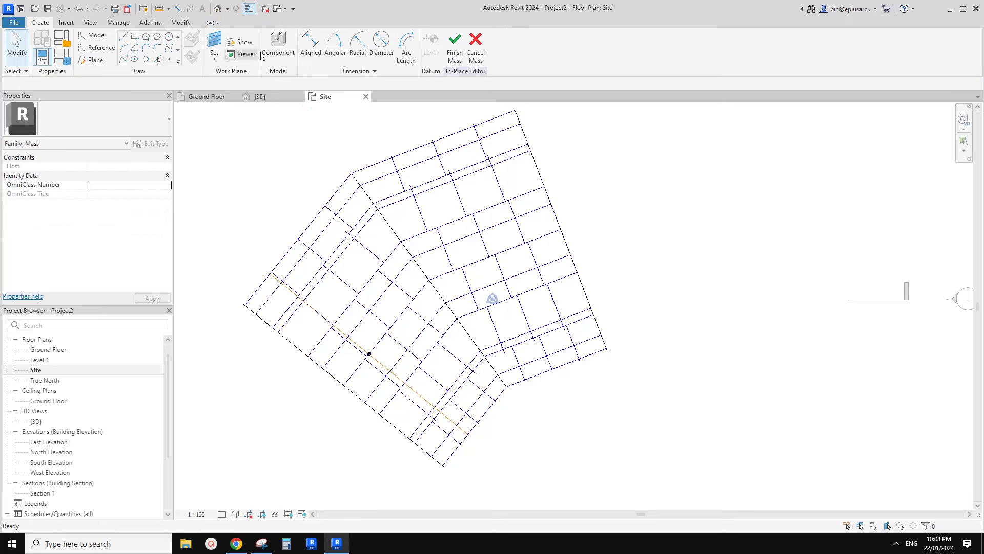
pyautogui.click(94, 60)
pyautogui.scroll(2, 310, 252)
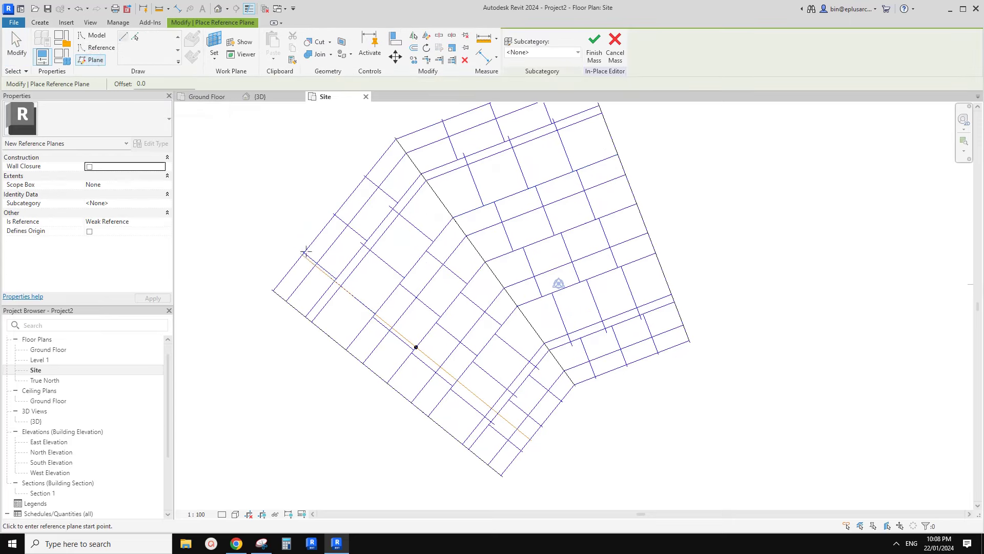
pyautogui.scroll(1, 307, 251)
pyautogui.click(285, 241)
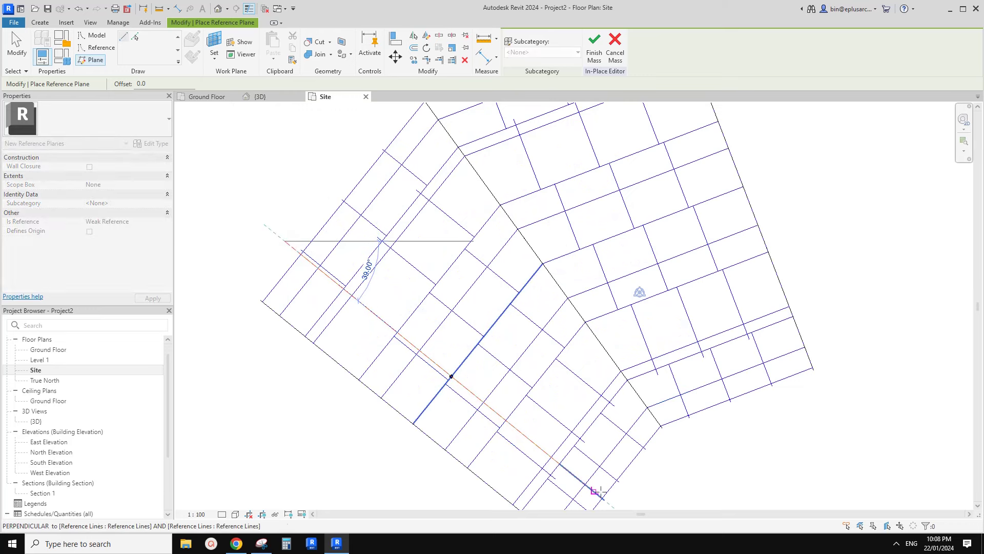
pyautogui.moveTo(595, 492); pyautogui.dragTo(574, 386, button='middle')
pyautogui.press('Escape')
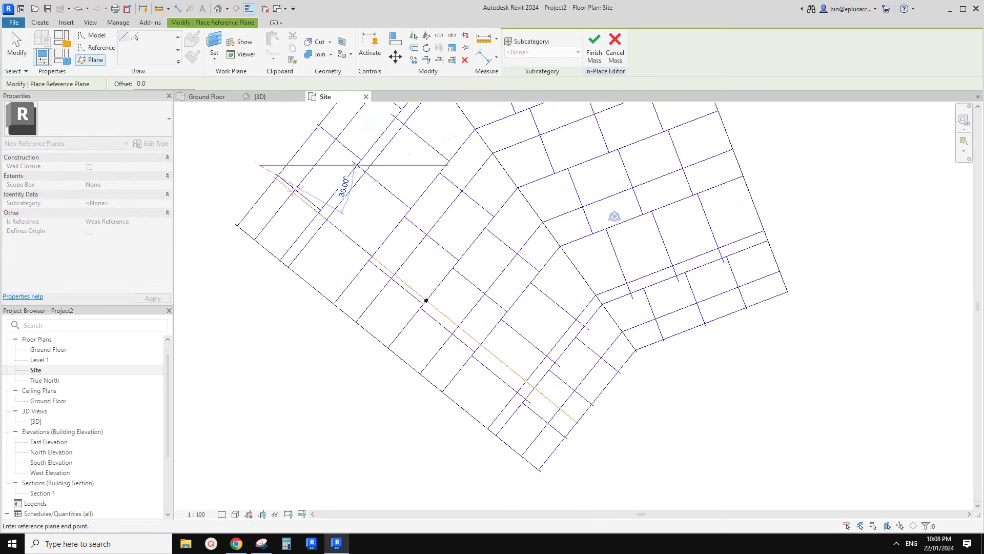
pyautogui.scroll(2, 277, 178)
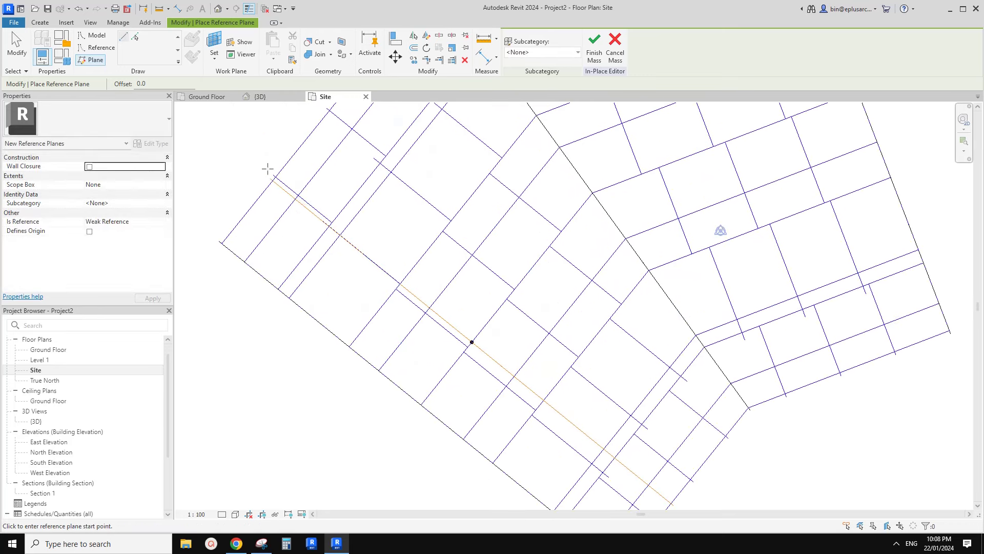
pyautogui.moveTo(514, 350); pyautogui.dragTo(368, 207, button='middle')
pyautogui.scroll(2, 538, 382)
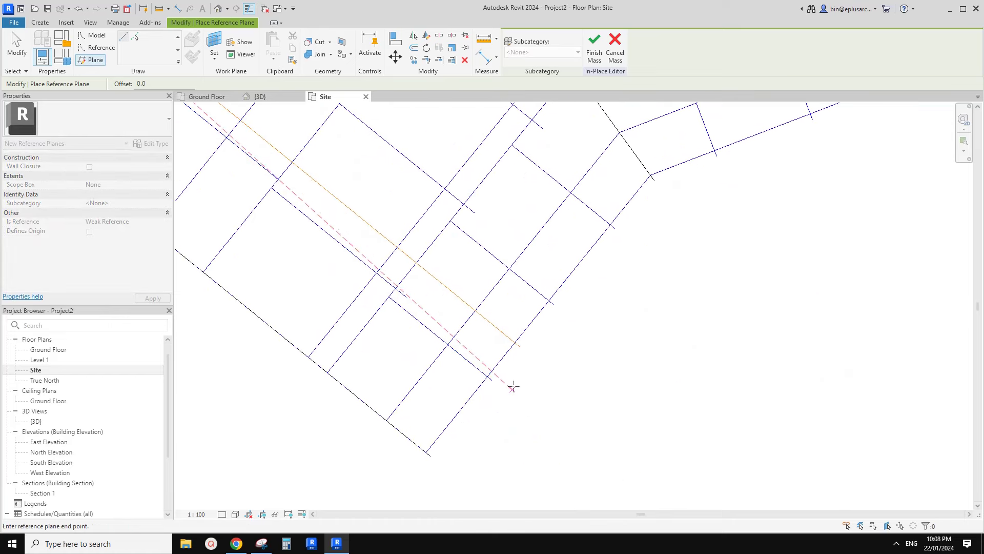
pyautogui.click(506, 393)
pyautogui.scroll(-5, 526, 374)
pyautogui.press('Escape')
pyautogui.press('Escape')
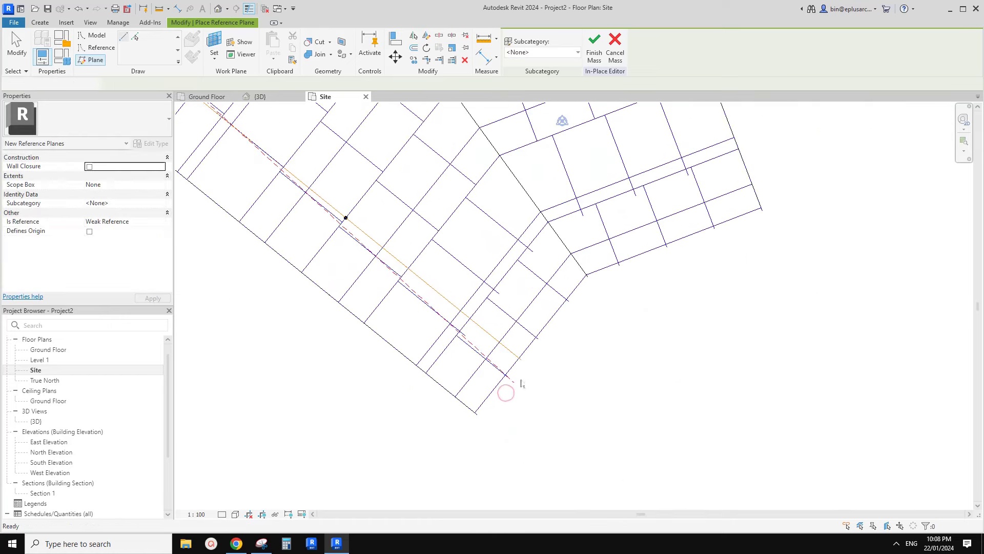
# Step: Name the reference plane on the first division line 1
pyautogui.click(507, 374)
pyautogui.scroll(-1, 458, 358)
pyautogui.moveTo(457, 357); pyautogui.dragTo(499, 396, button='middle')
pyautogui.scroll(-1, 475, 379)
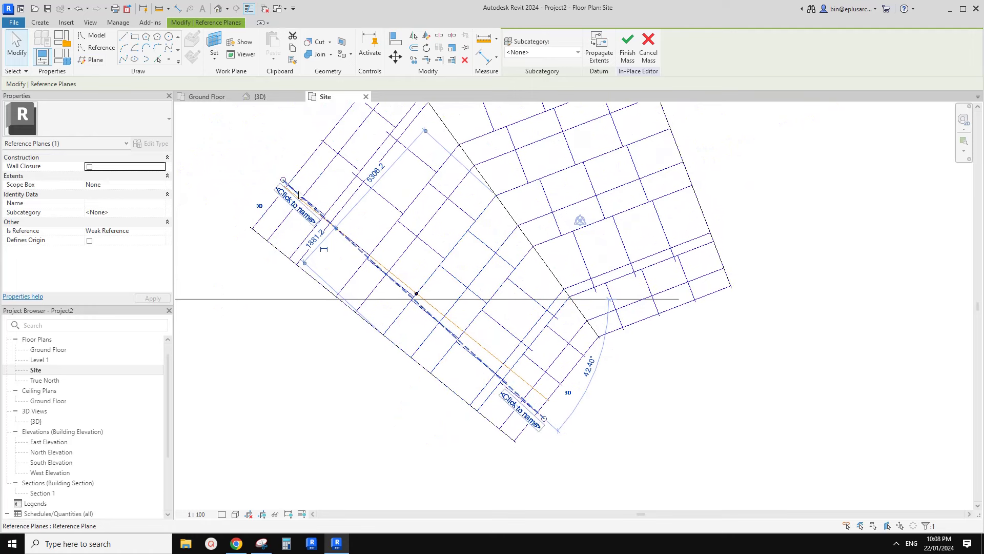
pyautogui.click(289, 200)
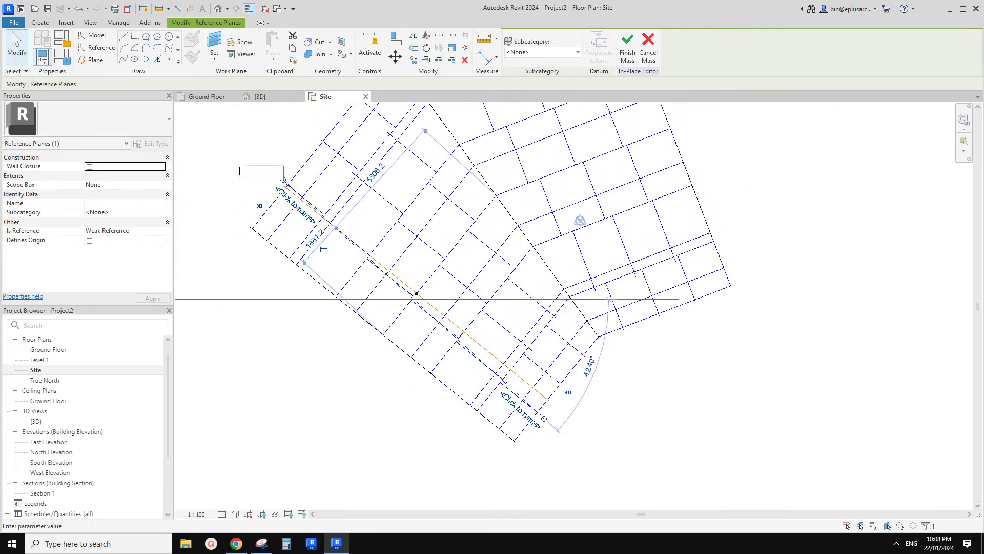
pyautogui.write('1')
pyautogui.press('Return')
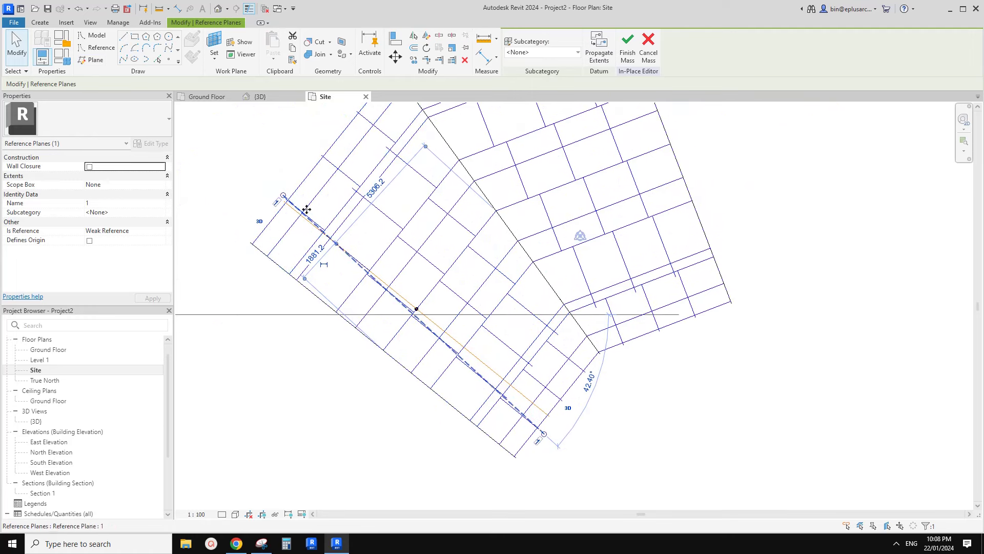
pyautogui.moveTo(313, 208); pyautogui.dragTo(310, 211, button='middle')
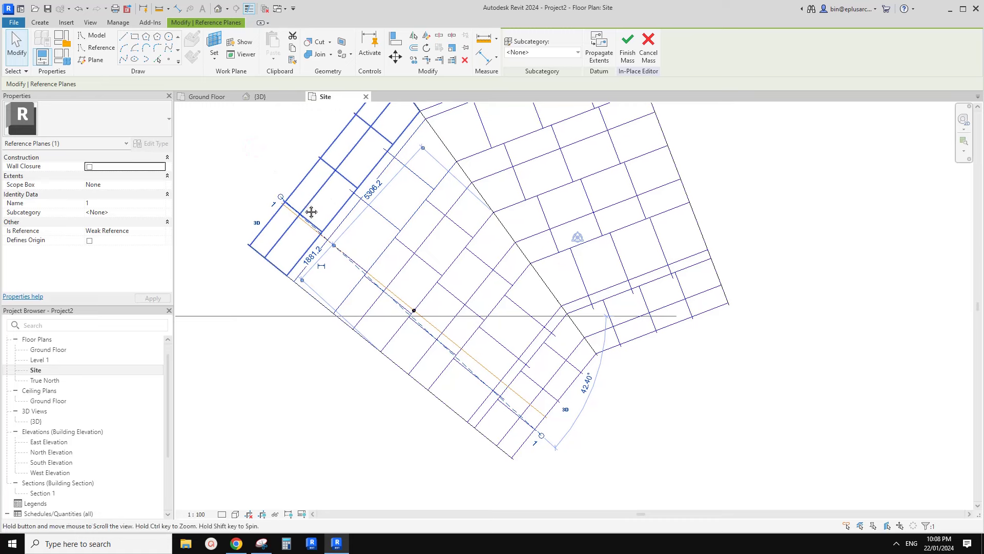
pyautogui.press('Escape')
# Step: Copy reference plane 1 about 2200 mm along the segment's outer edge to the second grid division line
pyautogui.click(284, 203)
pyautogui.press('c')
pyautogui.press('o')
pyautogui.click(284, 204)
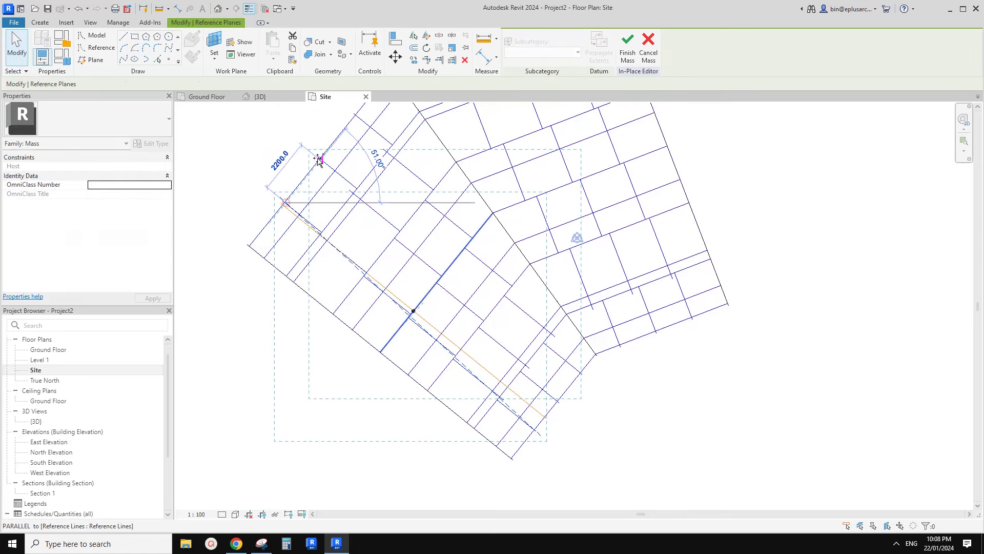
pyautogui.click(318, 158)
pyautogui.click(361, 204)
pyautogui.press('Escape')
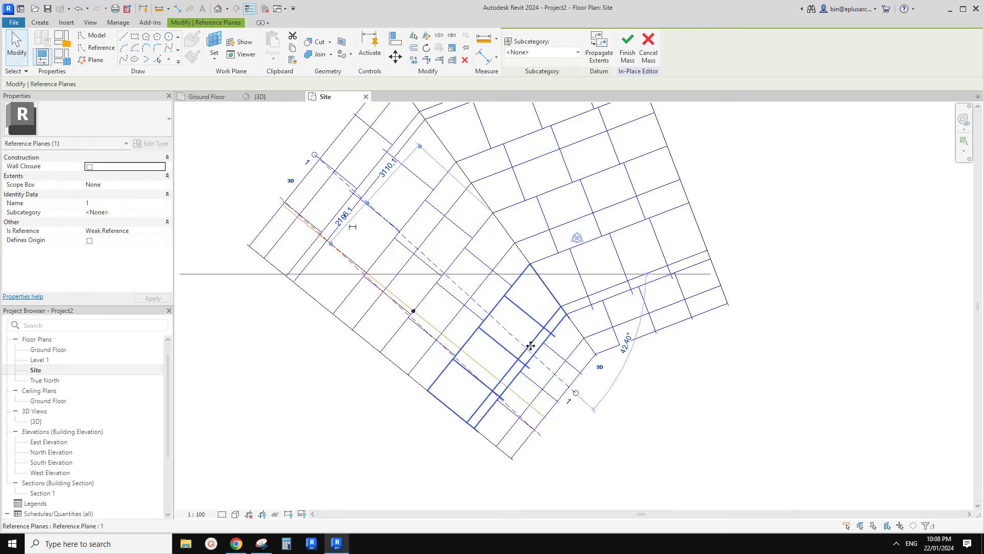
# Step: Rotate the copied reference plane to about 53° from horizontal
pyautogui.moveTo(526, 344); pyautogui.dragTo(525, 355, button='middle')
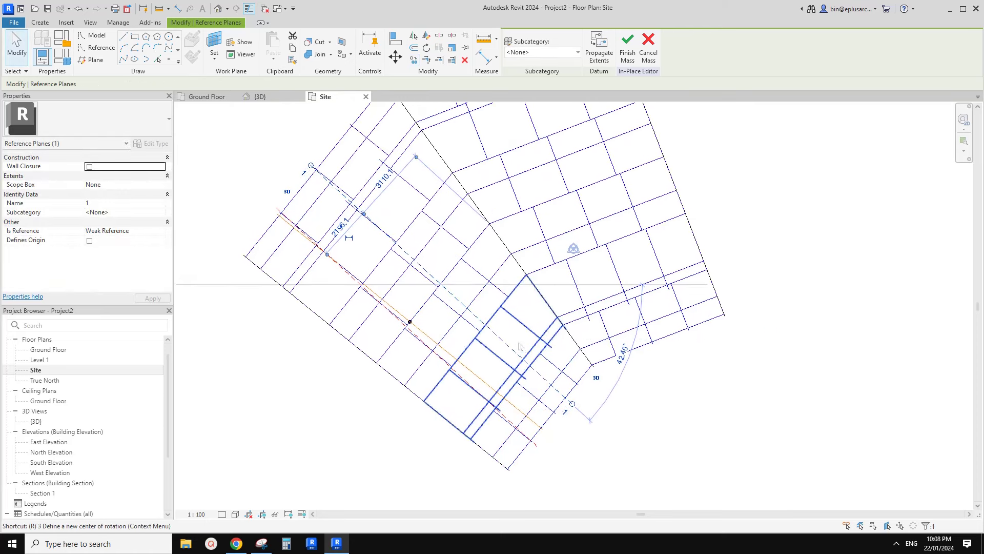
pyautogui.press('o')
pyautogui.click(575, 227)
pyautogui.click(582, 253)
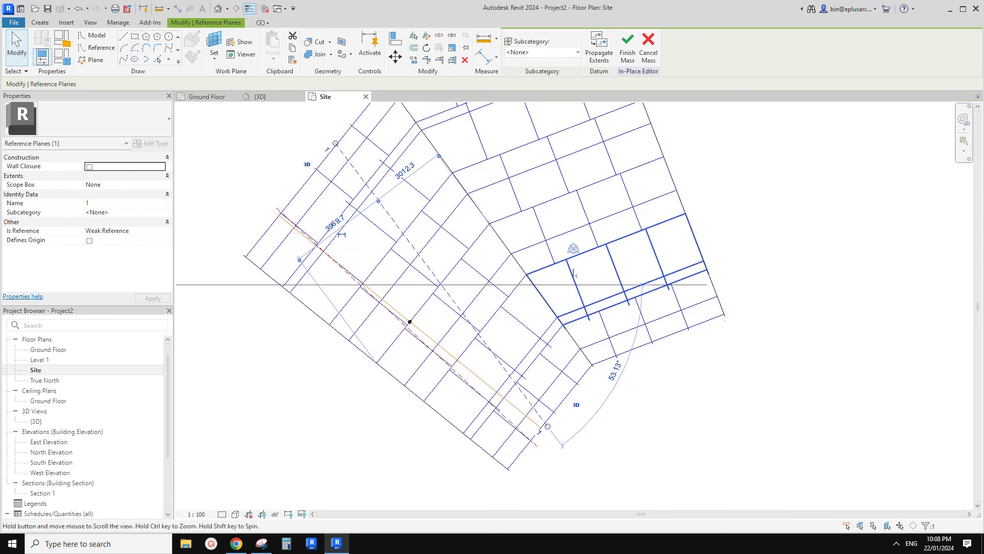
# Step: Rotate the copied reference plane back to about 44° so that it follows the second grid division line
pyautogui.moveTo(573, 269); pyautogui.dragTo(574, 274, button='middle')
pyautogui.press('r')
pyautogui.press('o')
pyautogui.click(591, 233)
pyautogui.click(588, 207)
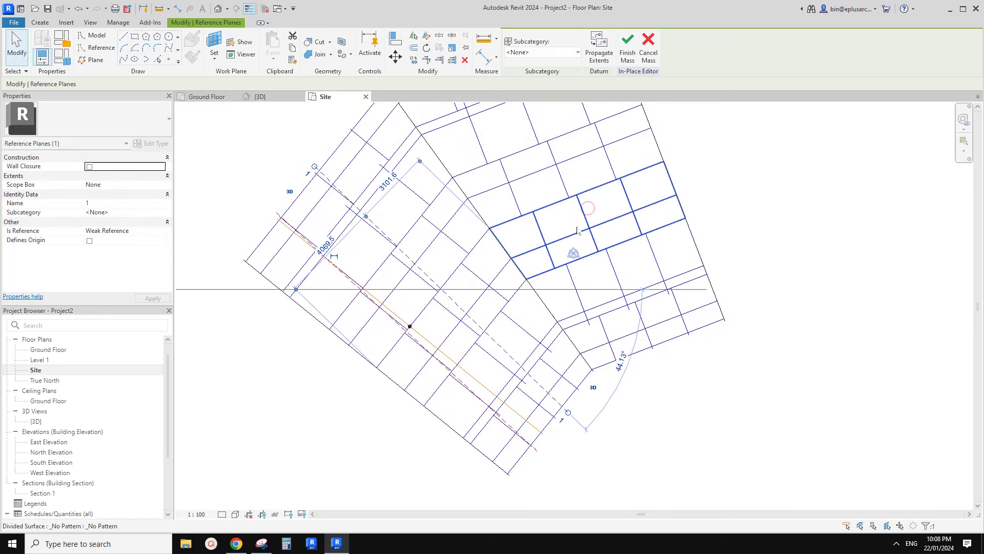
pyautogui.moveTo(557, 233); pyautogui.dragTo(556, 237, button='middle')
pyautogui.press('r')
pyautogui.press('o')
pyautogui.click(598, 200)
pyautogui.click(598, 199)
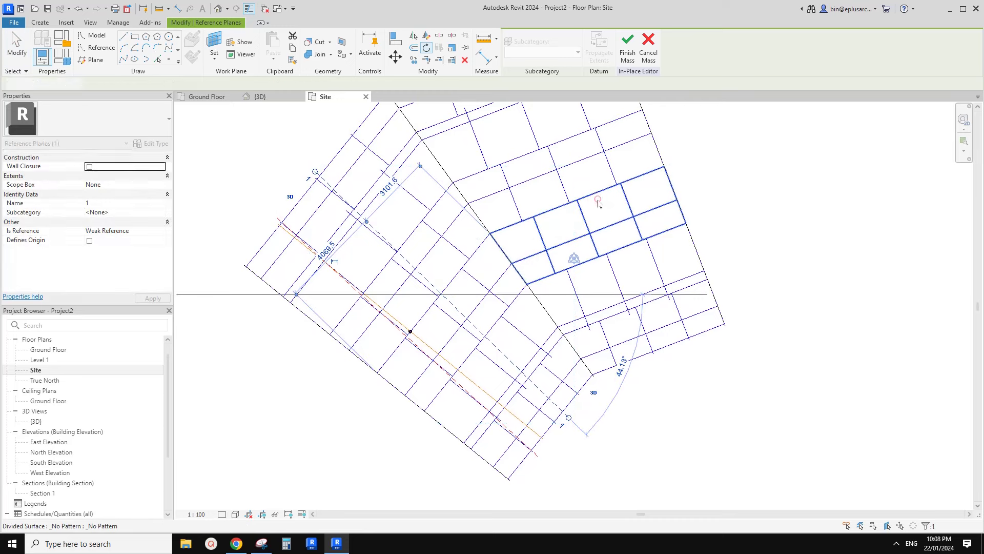
# Step: Shift the copied reference plane closer to the second grid division line and rename it 2
pyautogui.scroll(3, 458, 309)
pyautogui.moveTo(457, 310); pyautogui.dragTo(444, 311)
pyautogui.scroll(-3, 451, 312)
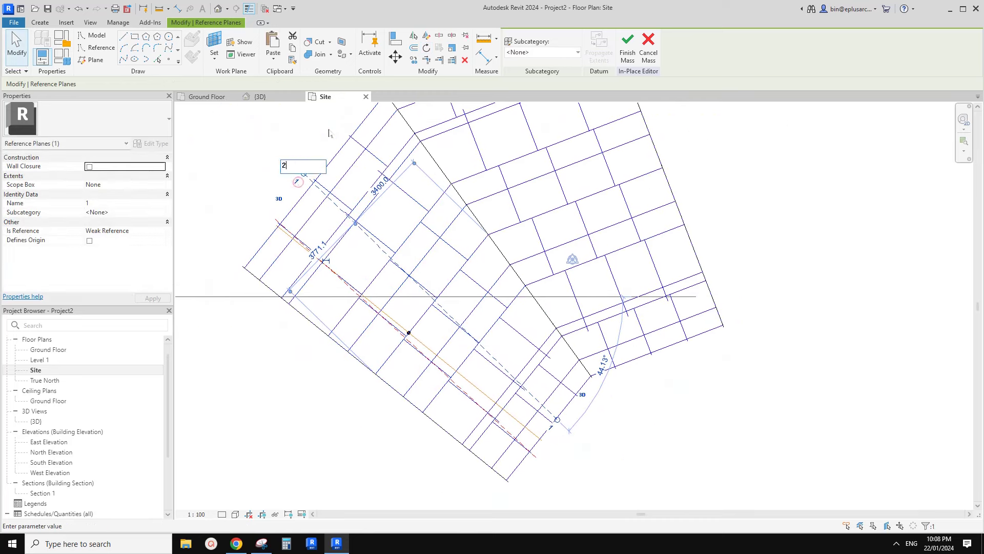
pyautogui.press('Return')
# Step: Draw a reference plane at about 49° along the third grid division line of the southwest segment and name it 3
pyautogui.moveTo(333, 193); pyautogui.dragTo(336, 205, button='middle')
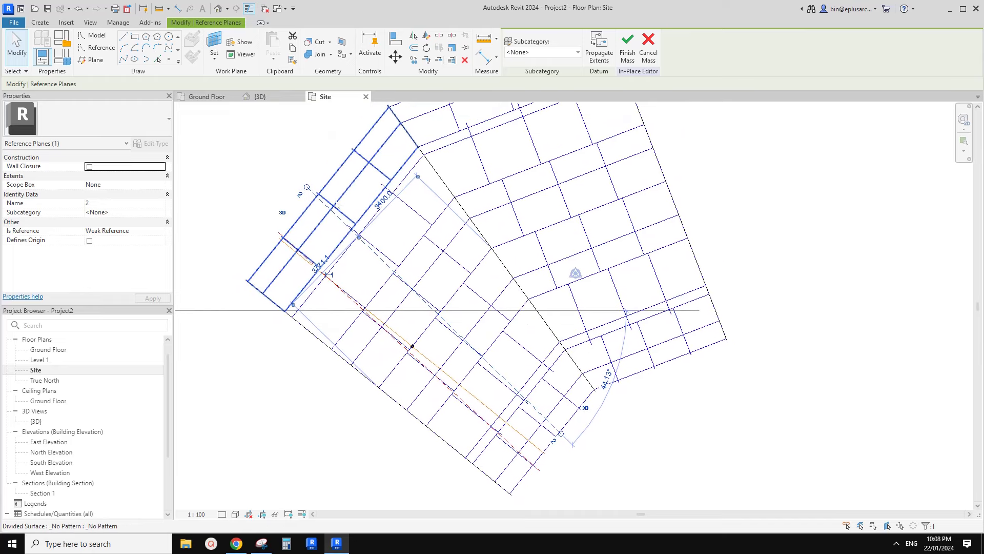
pyautogui.press('r')
pyautogui.press('p')
pyautogui.click(347, 148)
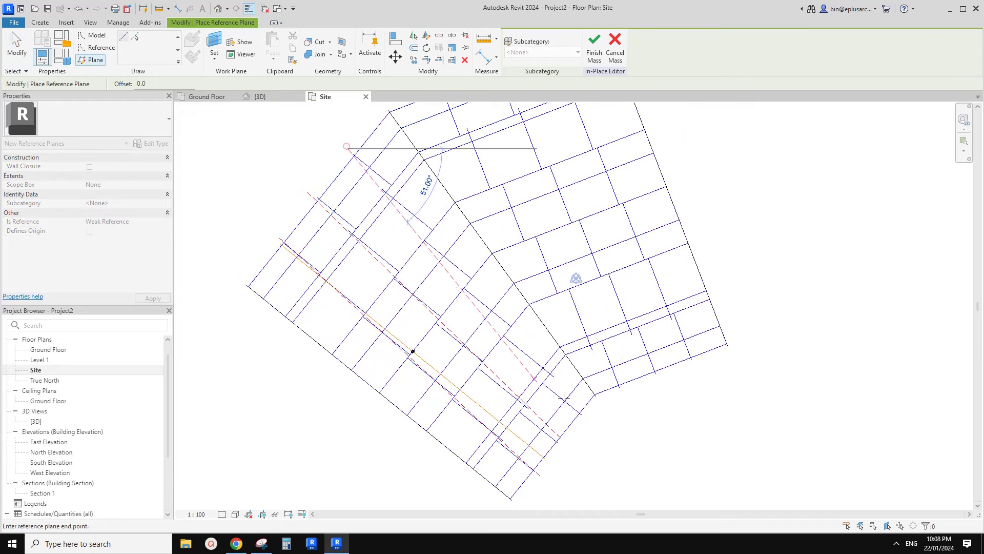
pyautogui.click(582, 418)
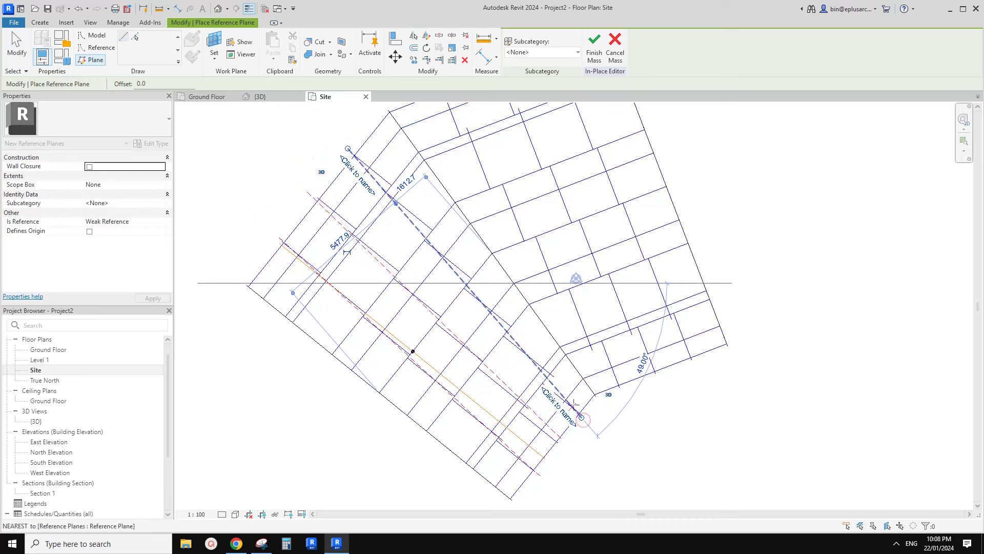
pyautogui.click(567, 415)
pyautogui.press('Return')
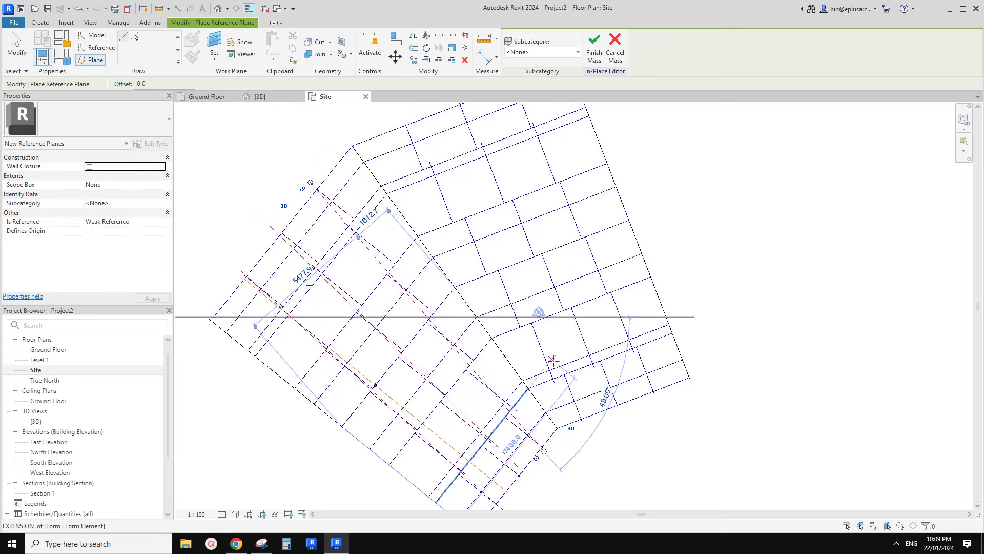
# Step: End reference plane placement and try selecting several divided surfaces of the southwest segment together
pyautogui.scroll(-1, 554, 373)
pyautogui.moveTo(554, 382); pyautogui.dragTo(530, 383, button='middle')
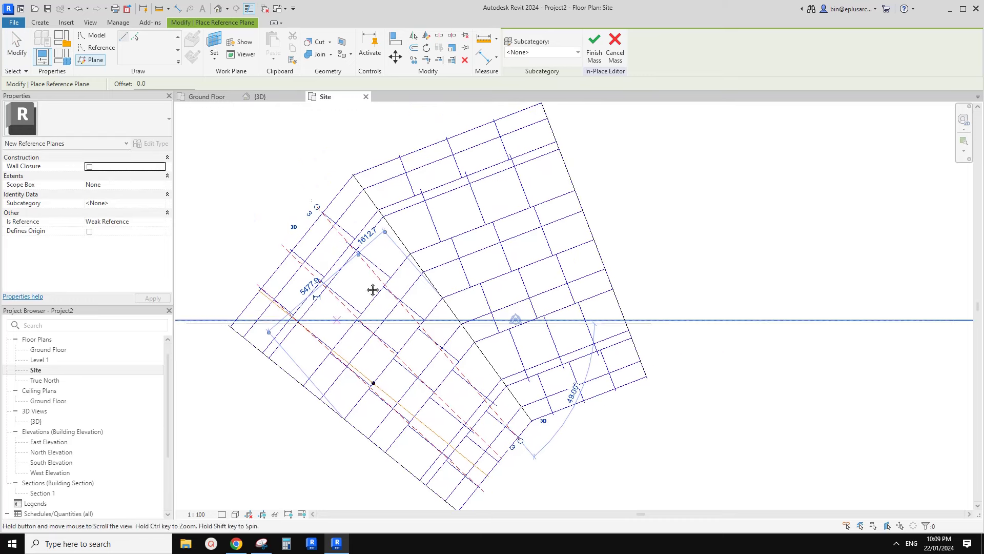
pyautogui.moveTo(374, 291); pyautogui.dragTo(401, 253, button='middle')
pyautogui.press('Escape')
pyautogui.press('Escape')
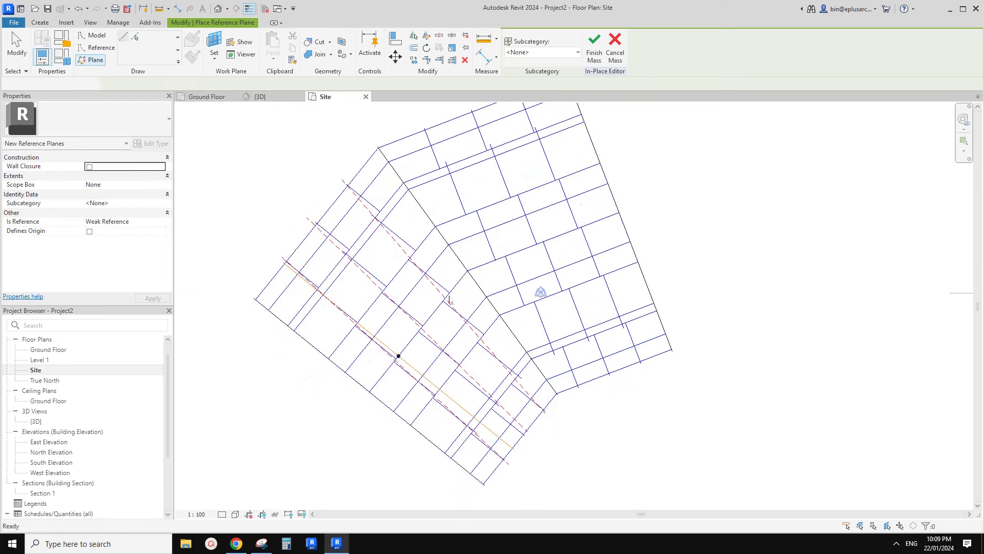
pyautogui.scroll(2, 408, 257)
pyautogui.scroll(-1, 402, 228)
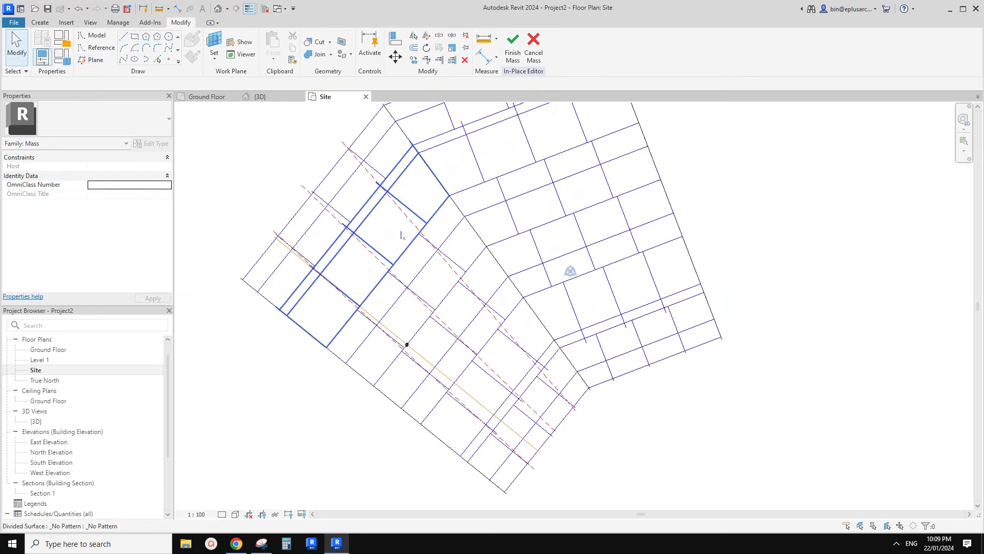
pyautogui.click(402, 234)
pyautogui.click(357, 194)
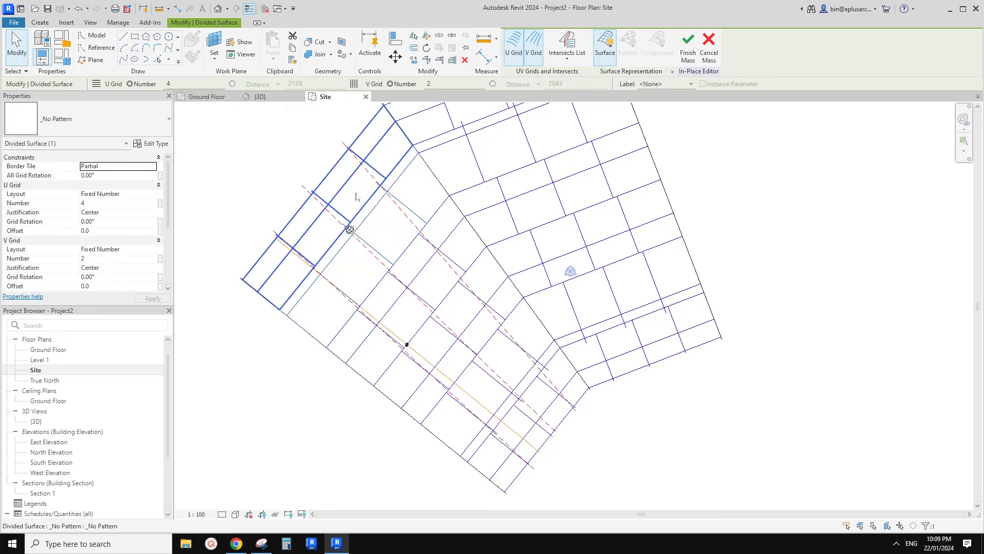
pyautogui.keyDown('ctrl'); pyautogui.click(402, 253); pyautogui.keyUp('ctrl')
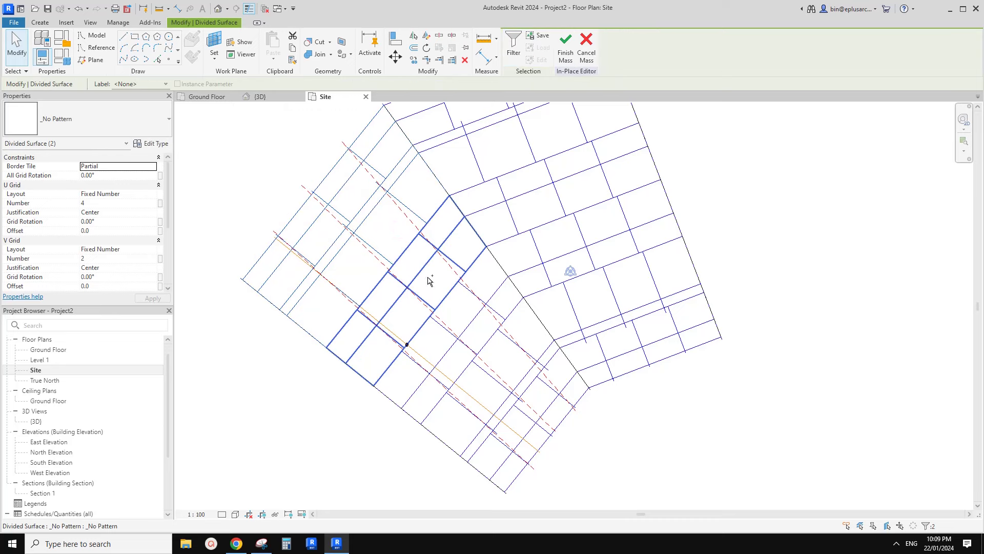
pyautogui.press('Escape')
pyautogui.moveTo(506, 355); pyautogui.dragTo(485, 292, button='middle')
pyautogui.click(518, 366)
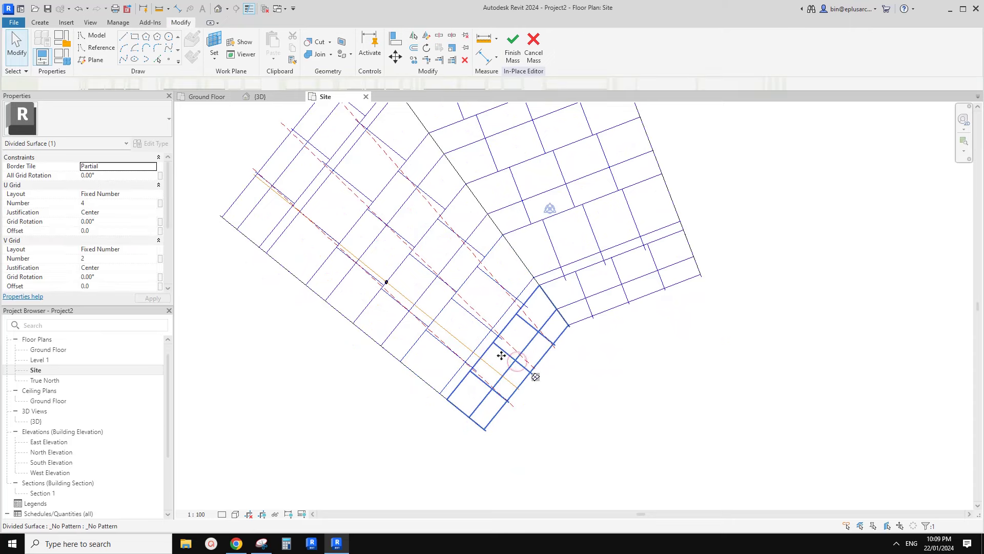
pyautogui.moveTo(501, 355); pyautogui.dragTo(495, 362, button='middle')
pyautogui.scroll(1, 509, 354)
pyautogui.click(430, 298)
pyautogui.scroll(-1, 429, 293)
pyautogui.moveTo(429, 293); pyautogui.dragTo(440, 314, button='middle')
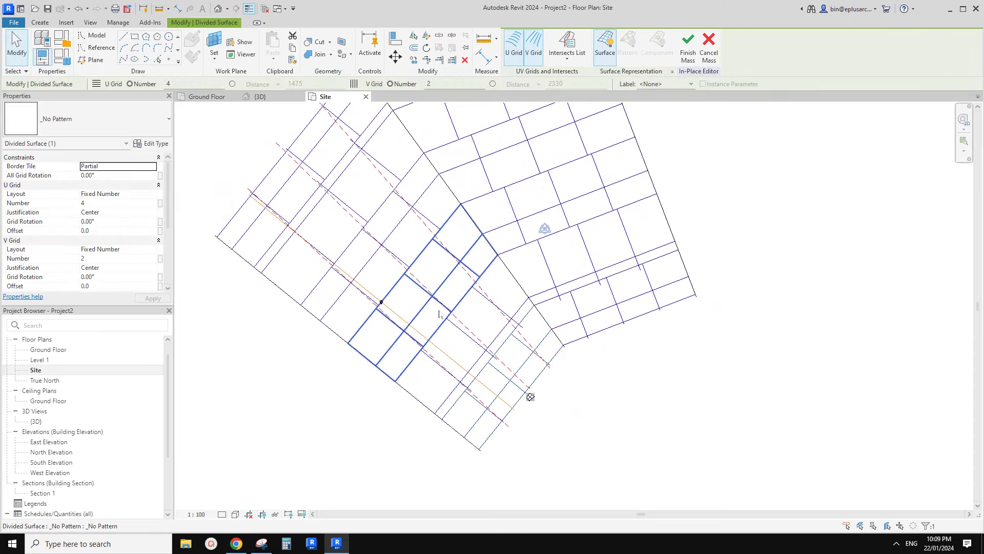
pyautogui.click(557, 440)
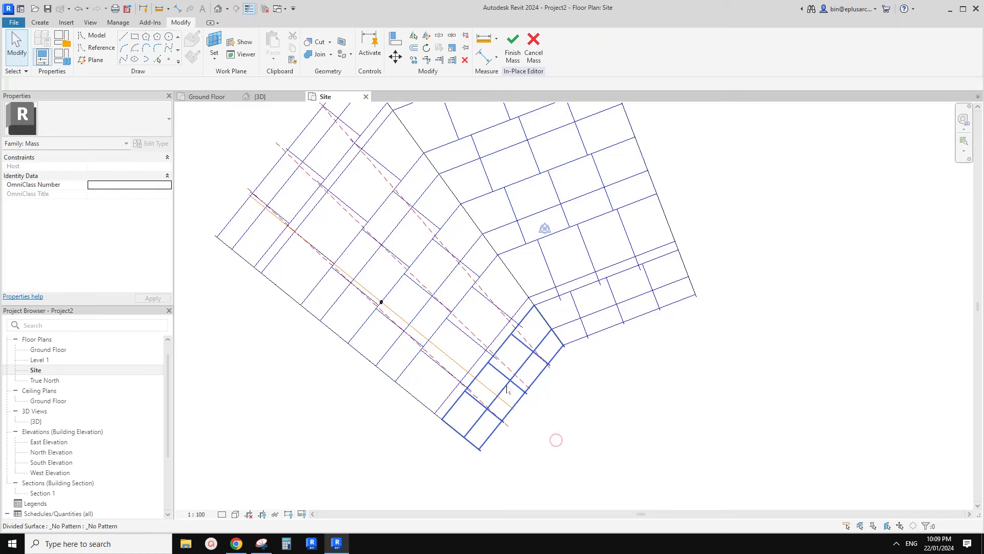
# Step: Turn off the U grid on the southwest segment's southeastern end surface and divide it by intersects with reference planes 1, 2 and 3
pyautogui.click(530, 397)
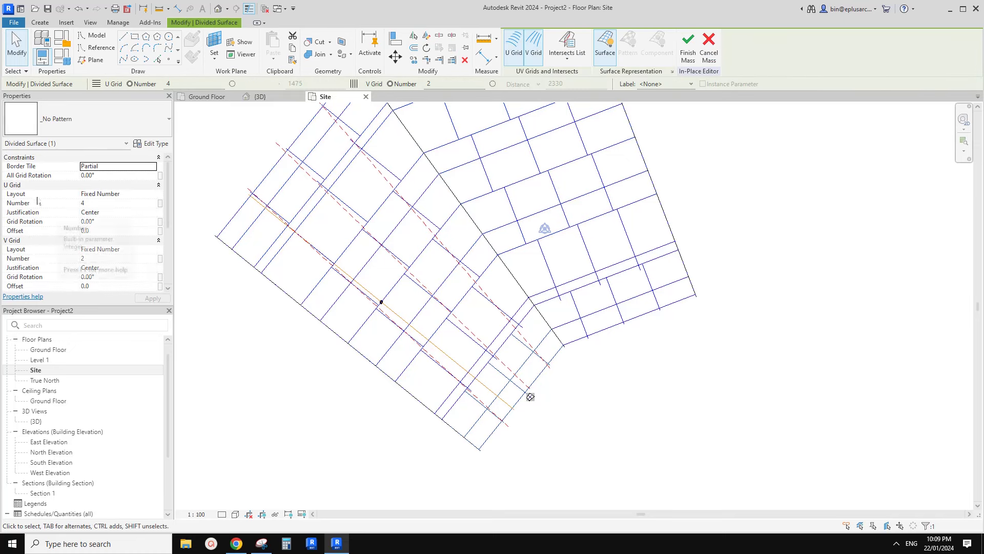
pyautogui.click(514, 45)
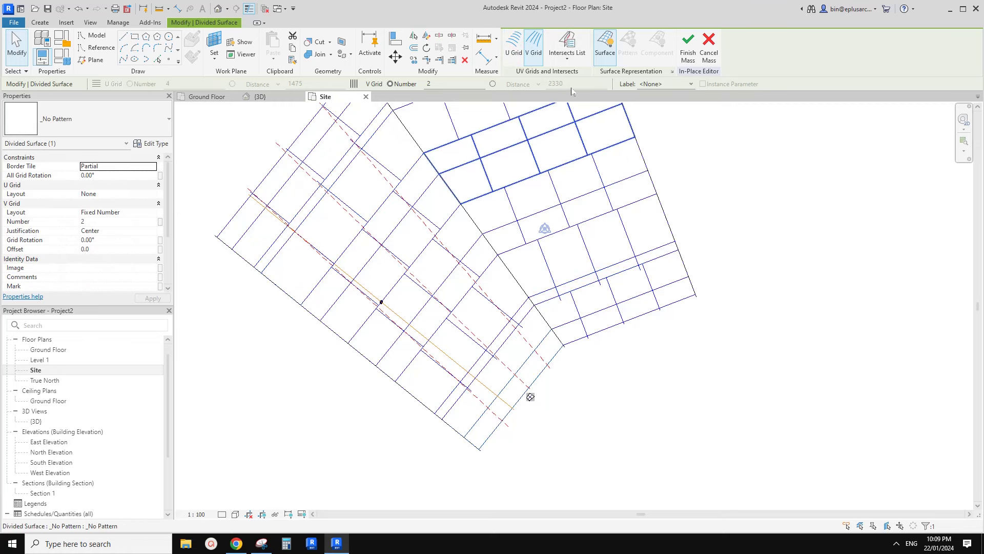
pyautogui.click(567, 62)
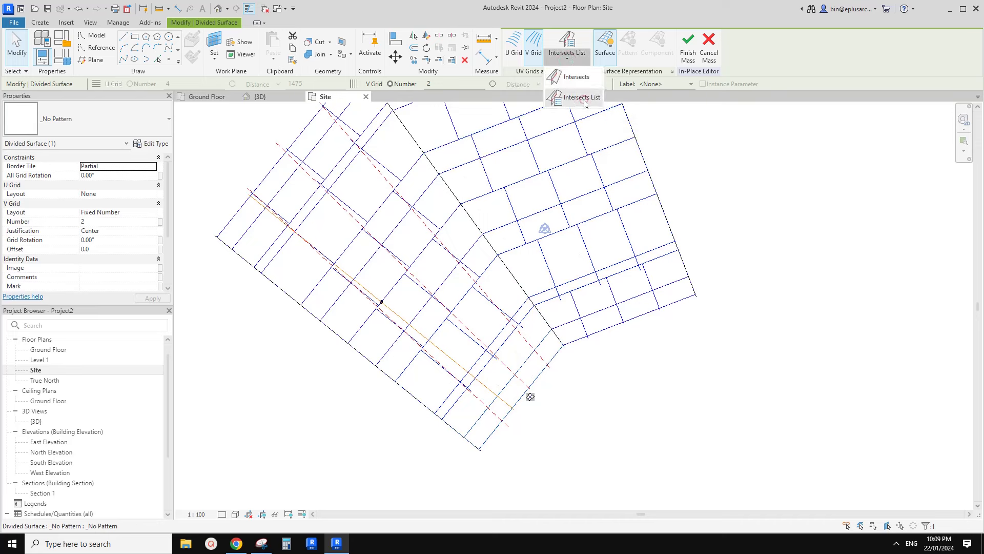
pyautogui.click(584, 98)
pyautogui.moveTo(442, 222); pyautogui.dragTo(410, 241)
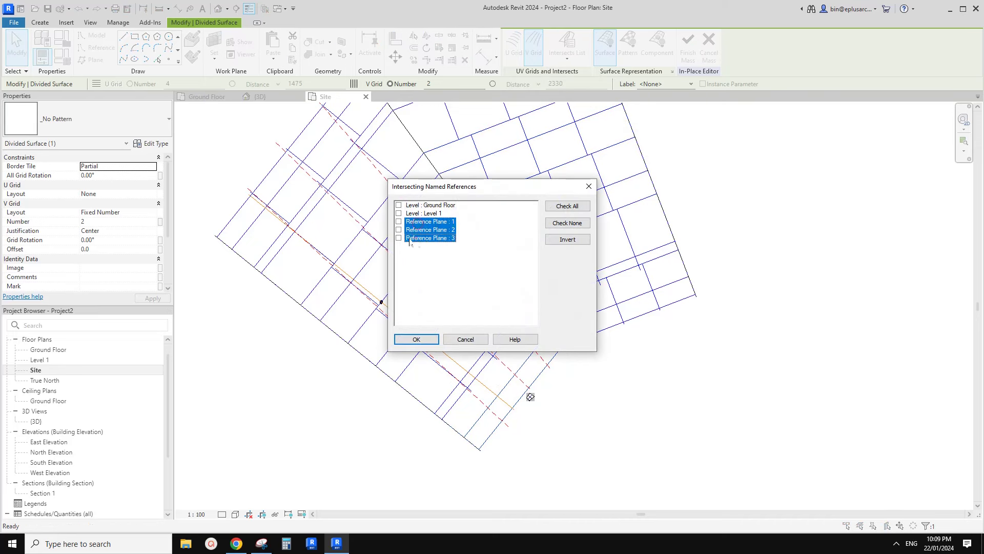
pyautogui.click(438, 340)
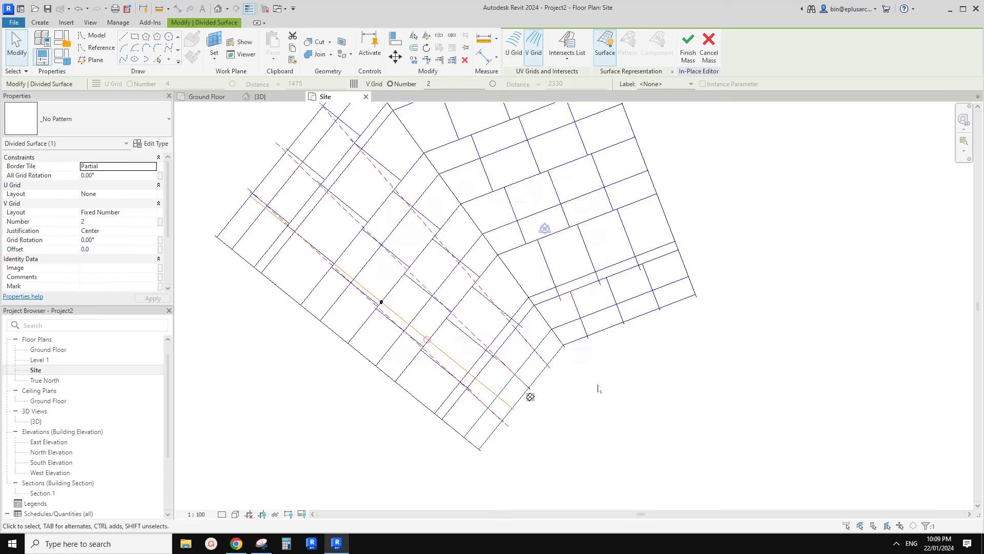
pyautogui.click(591, 413)
pyautogui.scroll(3, 591, 412)
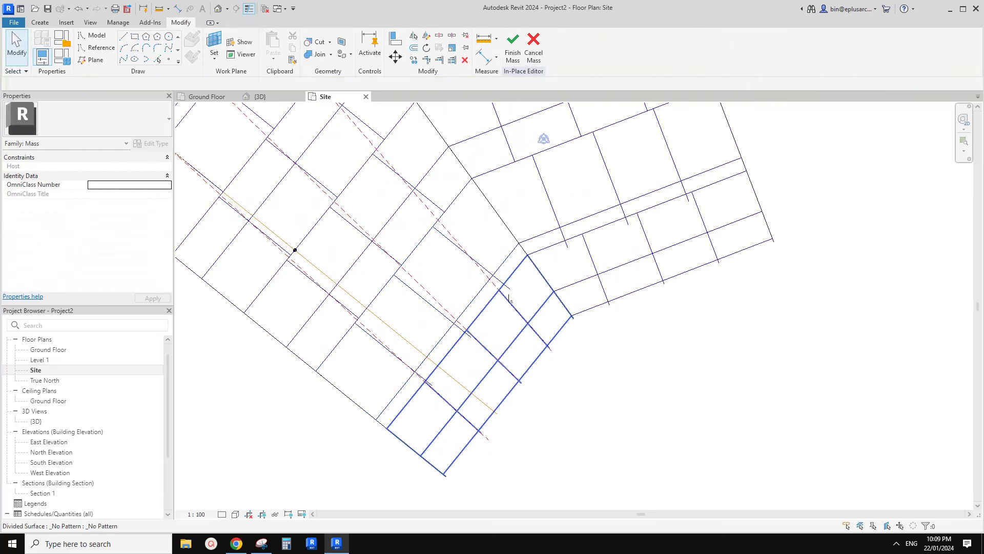
# Step: Replace the U grid of the second surface from the segment's southeastern end with intersects at reference planes 1, 2 and 3
pyautogui.scroll(-2, 485, 371)
pyautogui.moveTo(485, 371)
pyautogui.mouseDown(button='middle')
pyautogui.moveTo(500, 372)
pyautogui.moveTo(474, 386)
pyautogui.mouseUp(button='middle')
pyautogui.moveTo(348, 242); pyautogui.dragTo(366, 237, button='middle')
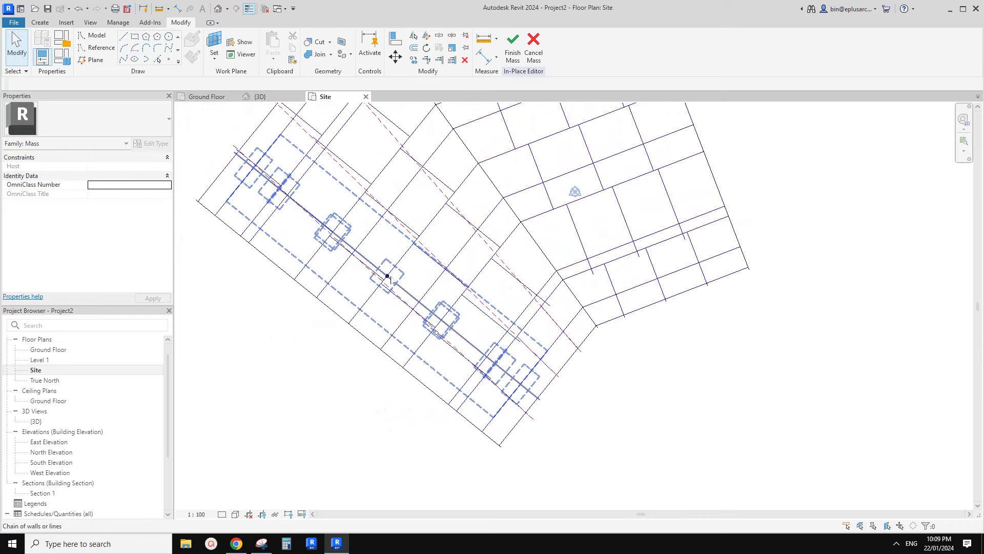
pyautogui.click(477, 329)
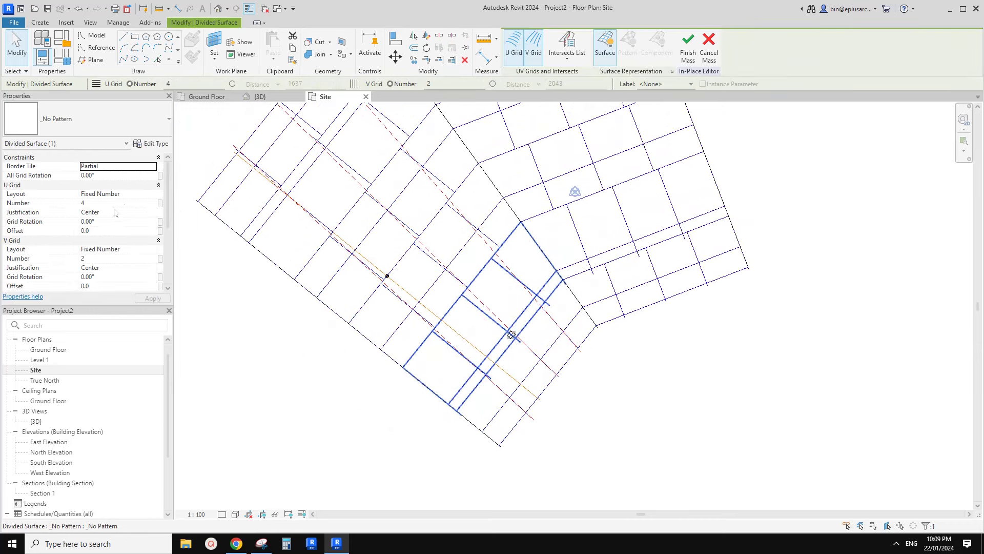
pyautogui.click(517, 50)
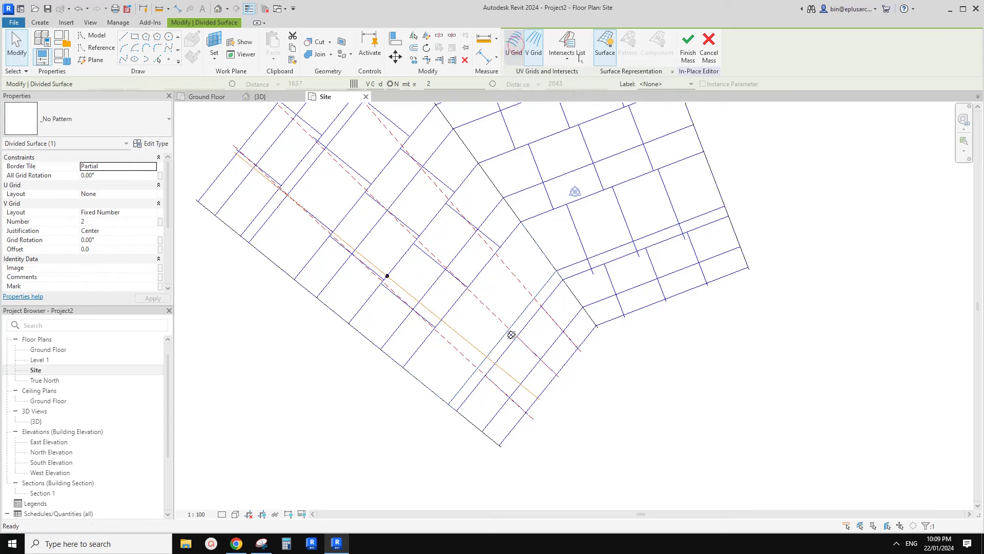
pyautogui.click(567, 58)
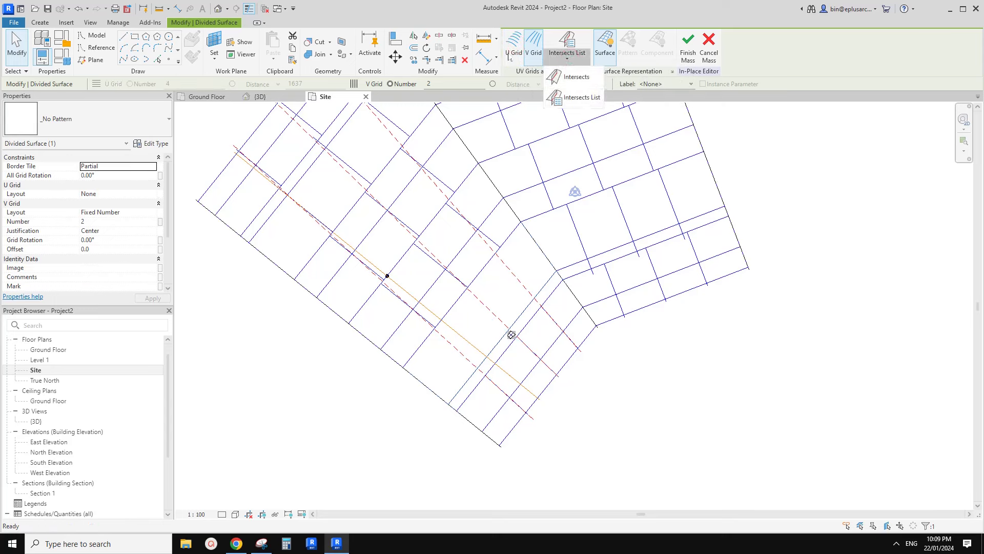
pyautogui.click(572, 96)
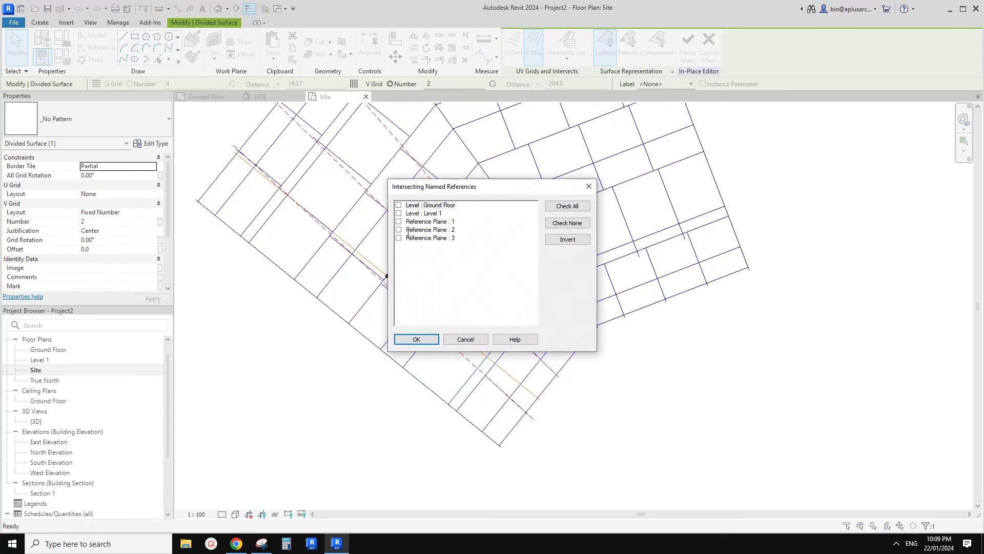
pyautogui.keyDown('shift'); pyautogui.click(418, 239); pyautogui.keyUp('shift')
pyautogui.click(398, 238)
pyautogui.click(427, 336)
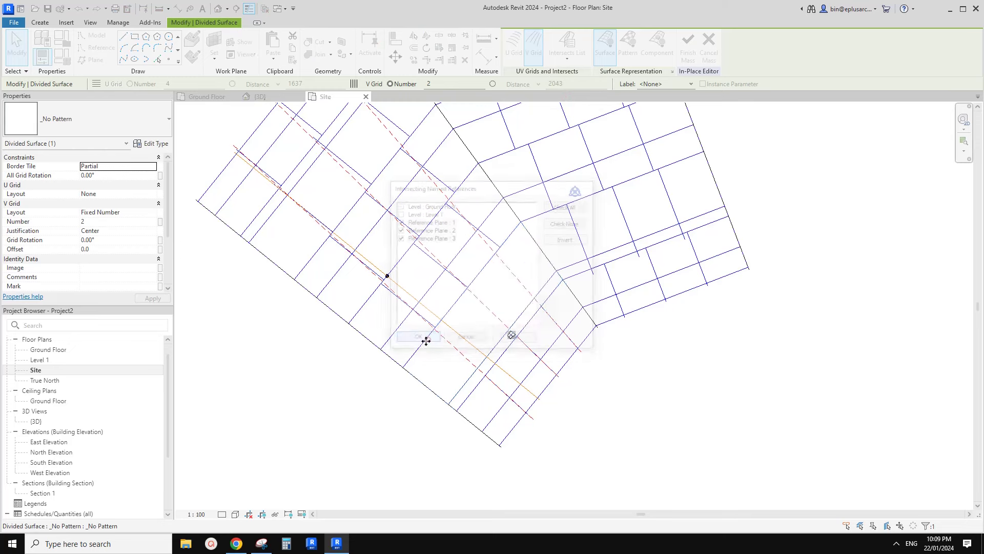
pyautogui.click(321, 373)
# Step: Replace the U grid of the third surface from the southeastern end with intersects at reference planes 1, 2 and 3
pyautogui.click(434, 282)
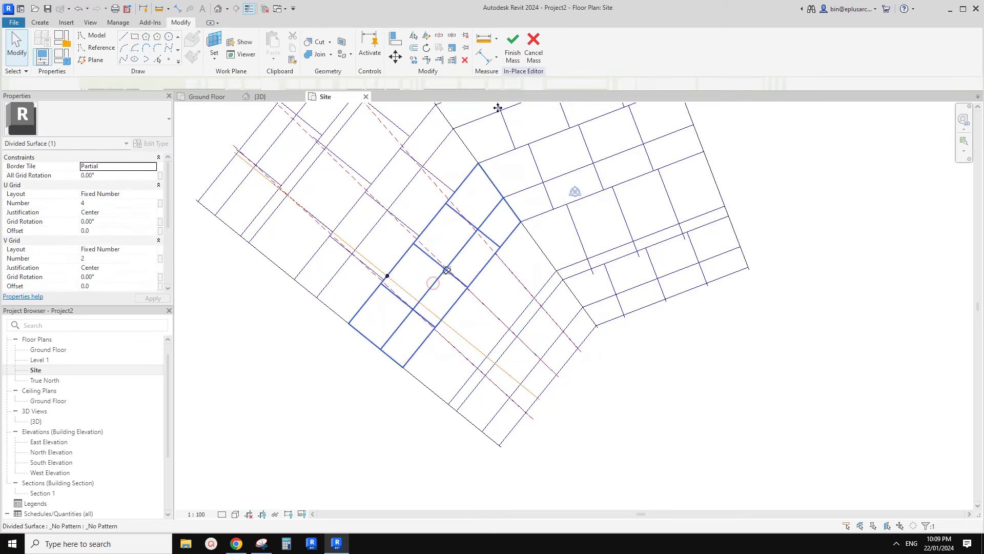
pyautogui.click(517, 56)
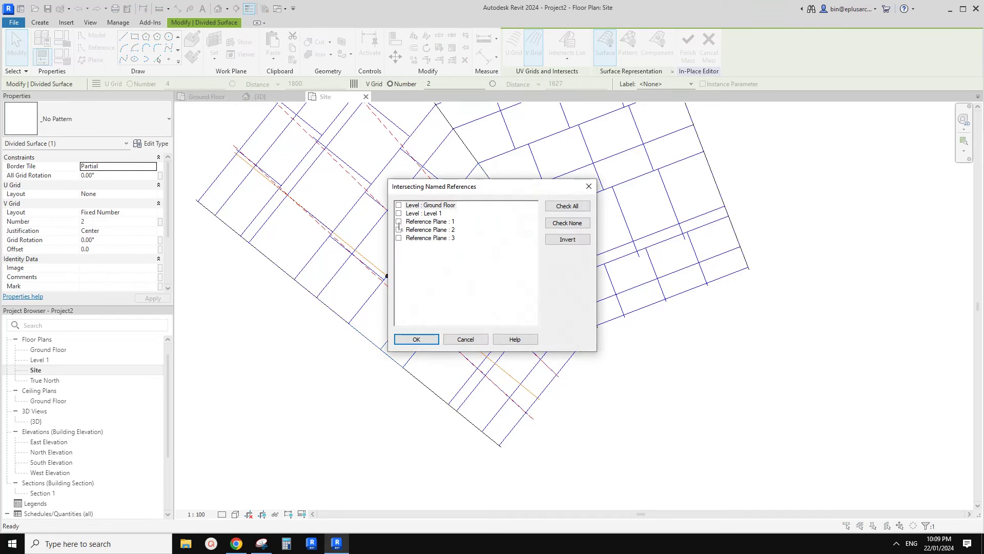
pyautogui.click(429, 340)
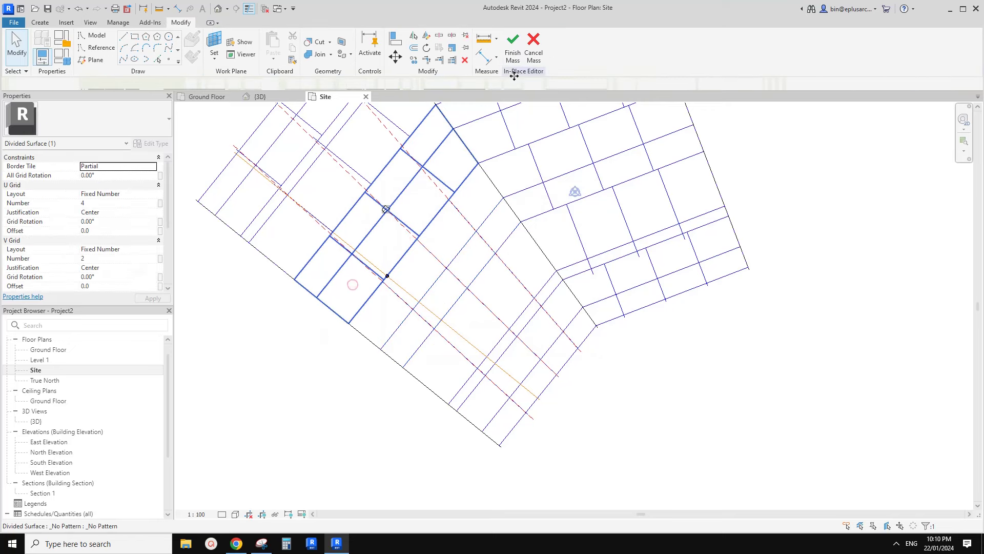
# Step: Replace the U grid of the fourth surface from the southeastern end with intersects at reference planes 1, 2 and 3
pyautogui.click(513, 55)
pyautogui.click(514, 55)
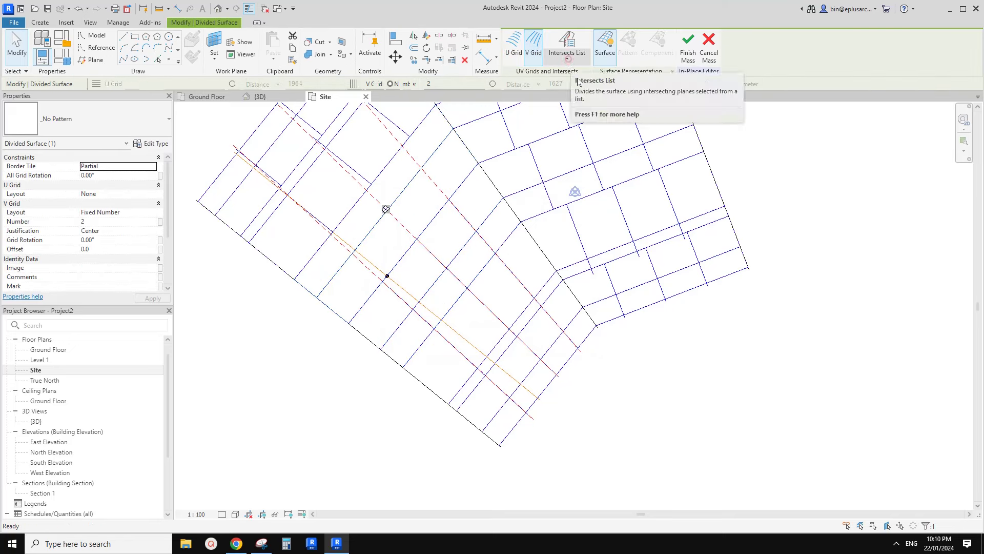
pyautogui.click(567, 58)
pyautogui.click(573, 96)
pyautogui.click(399, 221)
pyautogui.click(399, 229)
pyautogui.click(399, 238)
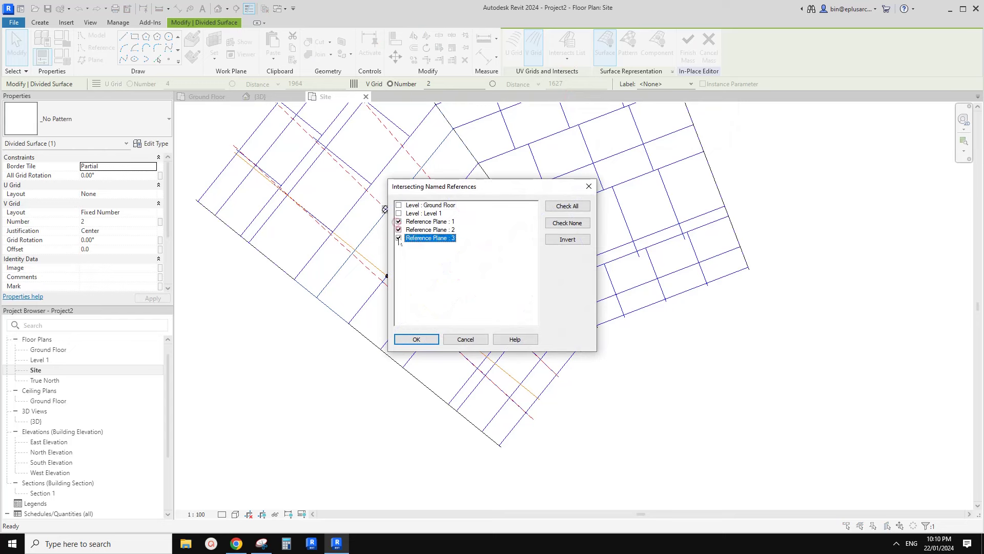
pyautogui.click(416, 339)
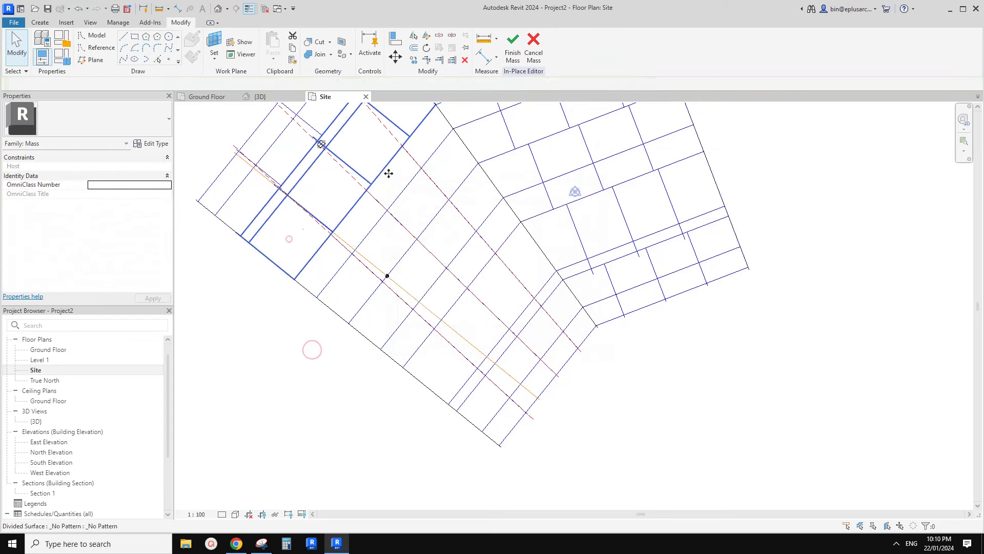
# Step: Replace the U grid of the fifth surface from the southeastern end with intersects at reference planes 1, 2 and 3
pyautogui.click(518, 59)
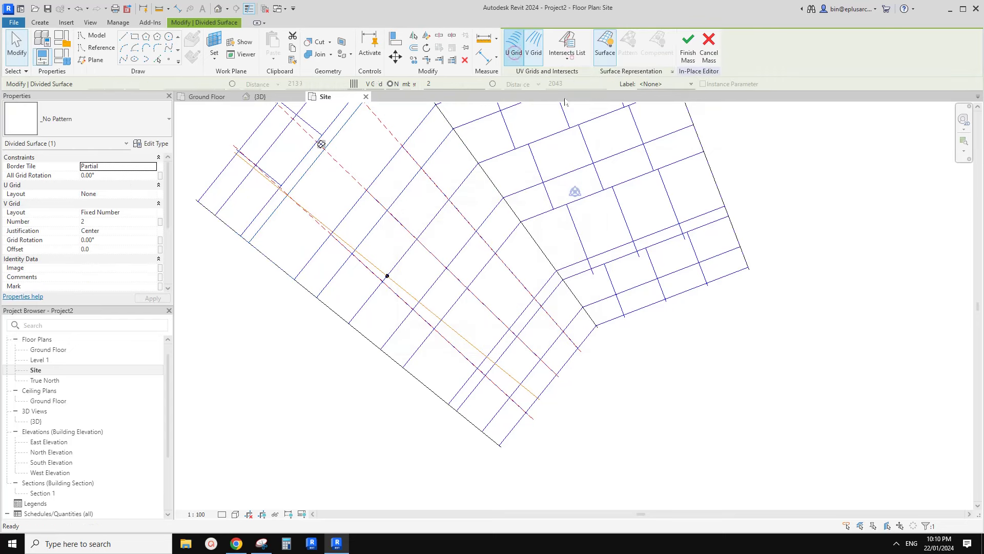
pyautogui.click(567, 49)
pyautogui.click(568, 97)
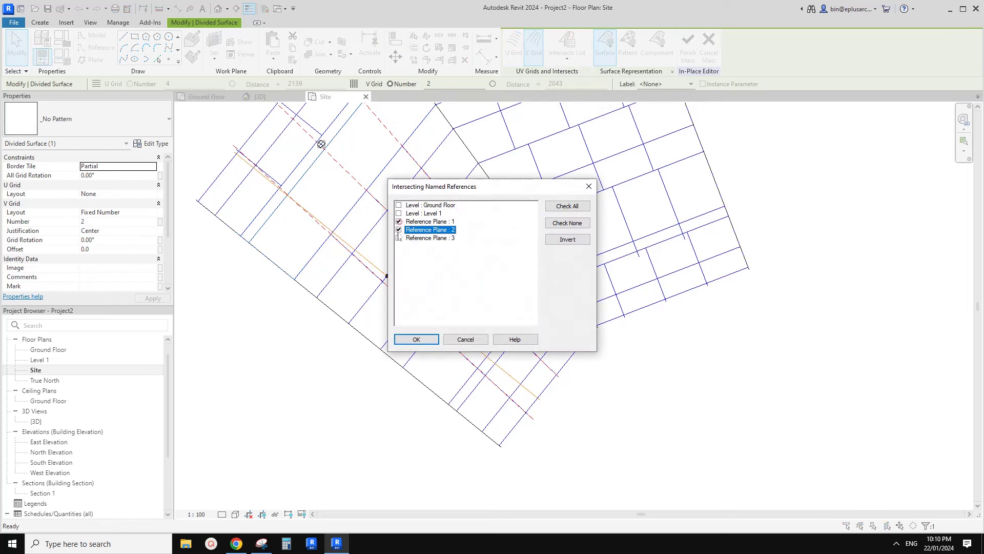
pyautogui.click(416, 339)
# Step: Replace the U grid of the segment's northwestern end surface with intersects at reference planes 1, 2 and 3
pyautogui.click(225, 206)
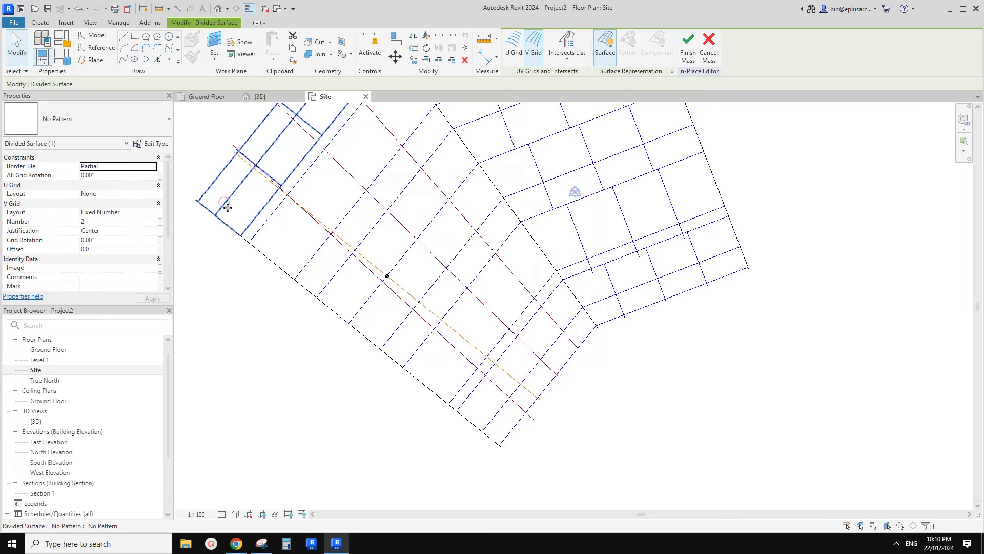
pyautogui.click(514, 46)
pyautogui.click(567, 59)
pyautogui.click(577, 99)
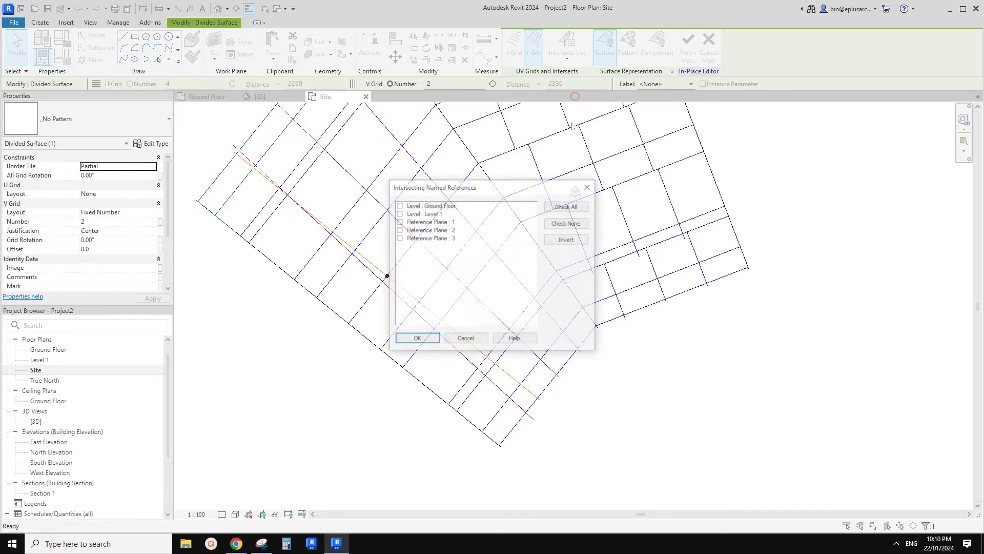
pyautogui.click(417, 339)
pyautogui.click(337, 379)
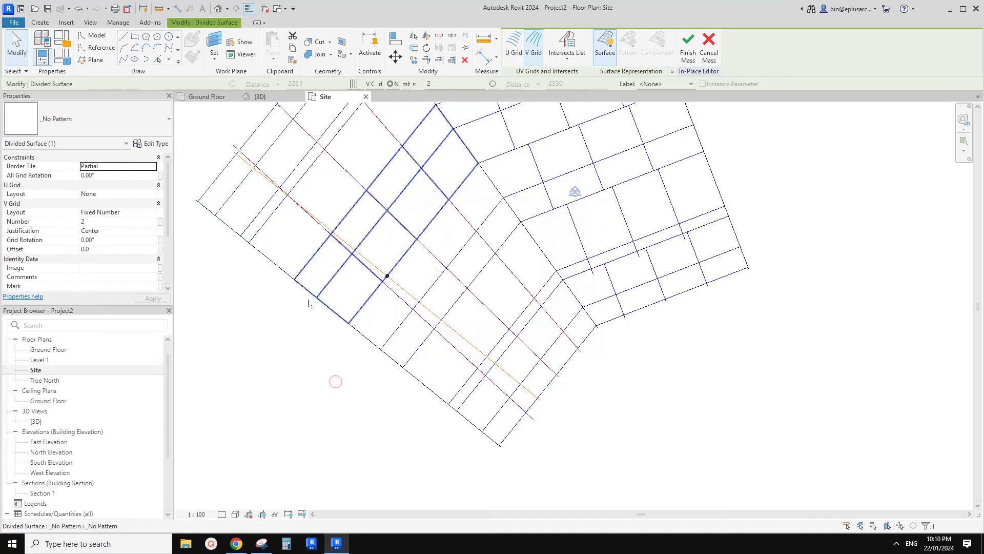
# Step: Open the default 3D view and examine the new divisions on the canopy's southwest segment
pyautogui.click(217, 9)
pyautogui.keyDown('shift'); pyautogui.moveTo(518, 246); pyautogui.dragTo(458, 197, button='middle'); pyautogui.keyUp('shift')
pyautogui.keyDown('shift'); pyautogui.moveTo(458, 262); pyautogui.dragTo(559, 233, button='middle'); pyautogui.keyUp('shift')
pyautogui.keyDown('shift'); pyautogui.moveTo(505, 379); pyautogui.dragTo(481, 341, button='middle'); pyautogui.keyUp('shift')
pyautogui.scroll(1, 479, 332)
pyautogui.moveTo(474, 382); pyautogui.dragTo(376, 250, button='middle')
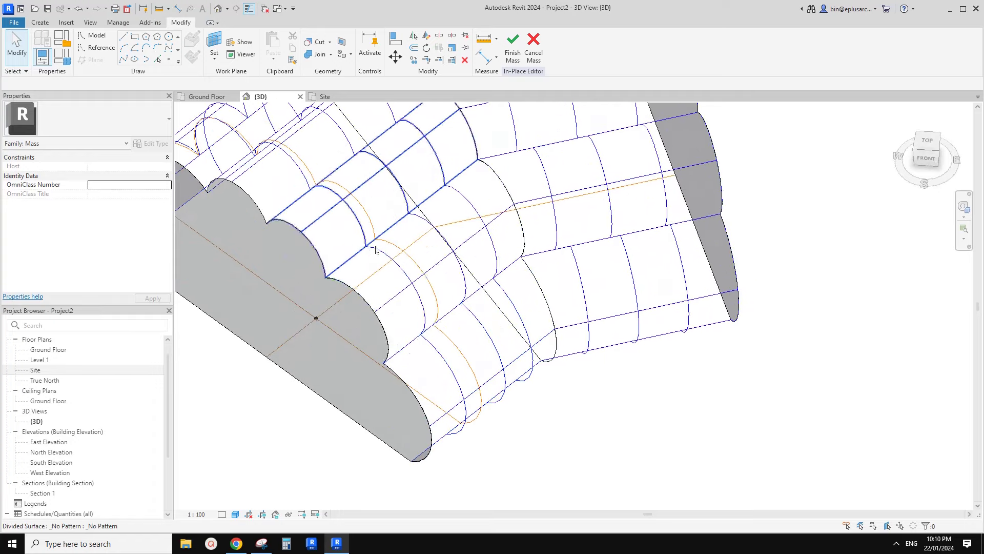
# Step: Switch to Chrome to check the market's arched structure in the reference photo, and return to Revit to compare the model
pyautogui.click(237, 543)
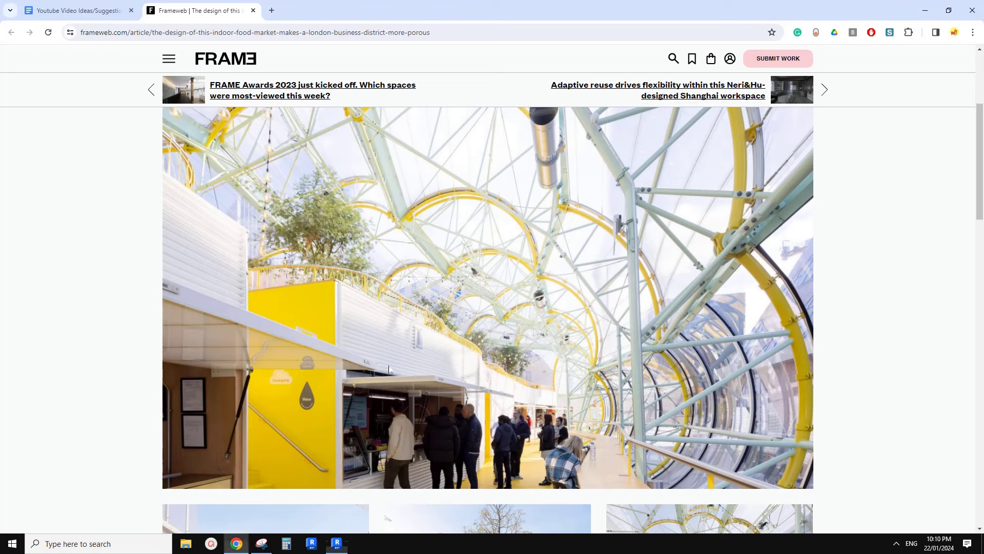
pyautogui.click(335, 543)
pyautogui.keyDown('shift'); pyautogui.moveTo(362, 359); pyautogui.dragTo(371, 291, button='middle'); pyautogui.keyUp('shift')
pyautogui.keyDown('shift'); pyautogui.moveTo(421, 332); pyautogui.dragTo(447, 343, button='middle'); pyautogui.keyUp('shift')
pyautogui.scroll(1, 442, 351)
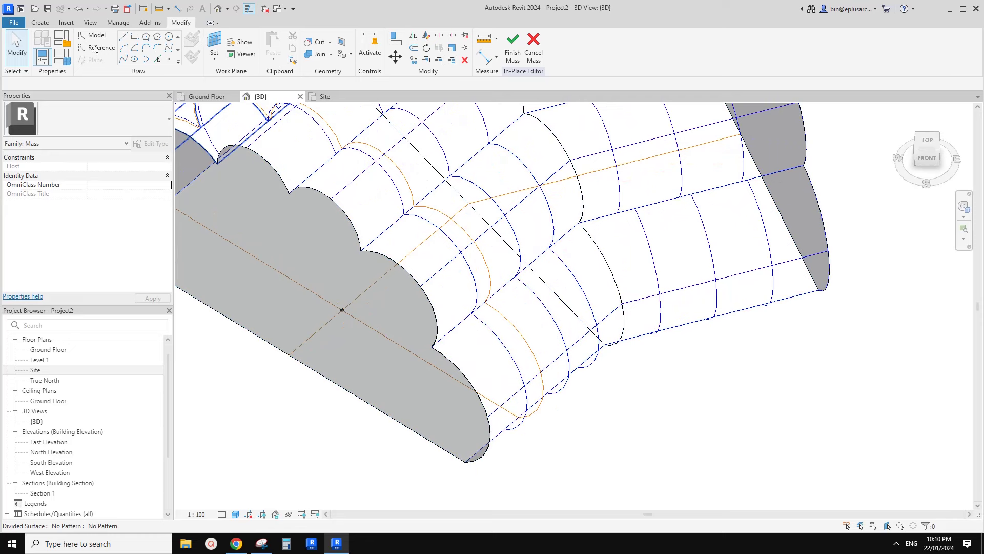
# Step: Create a new family from the adaptive generic model template
pyautogui.click(14, 22)
pyautogui.moveTo(68, 62)
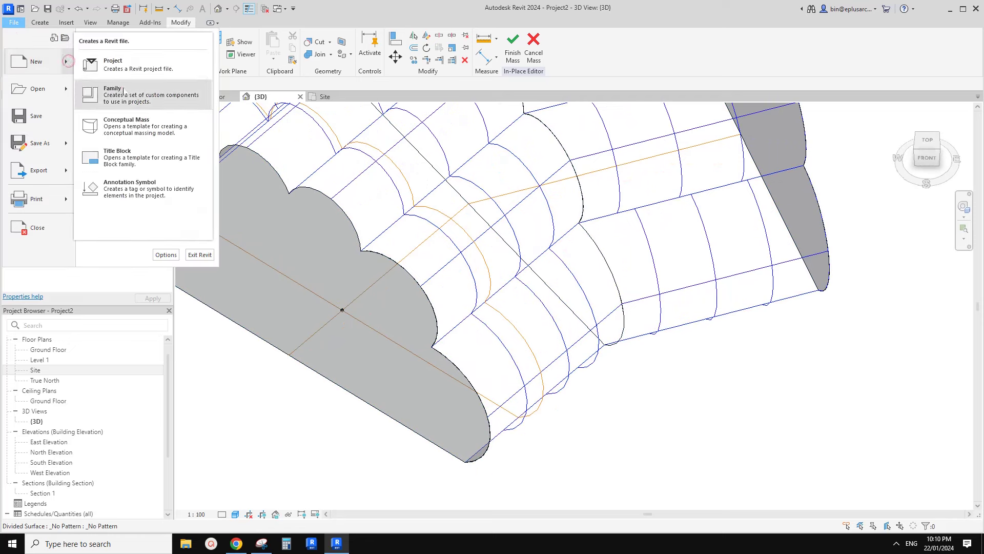
pyautogui.click(107, 85)
pyautogui.click(542, 226)
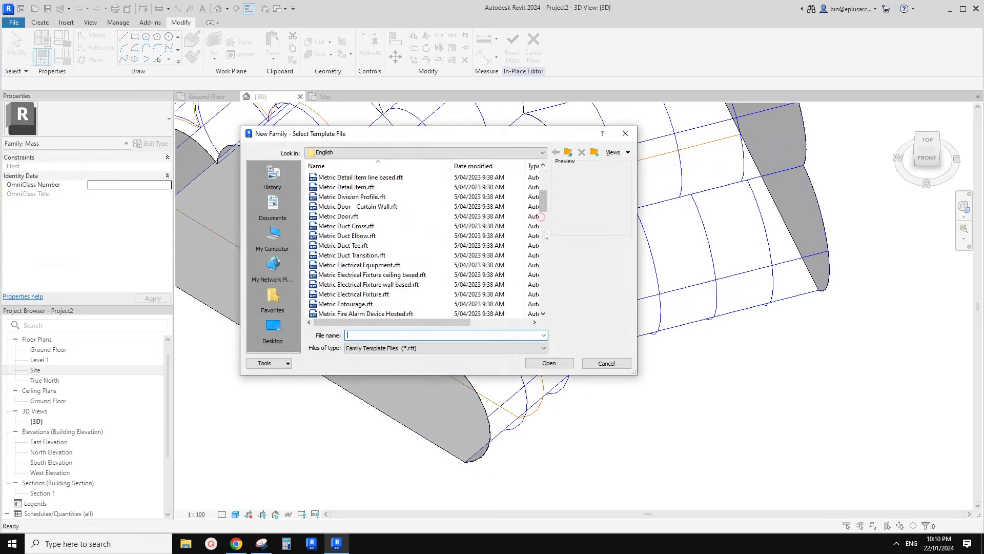
pyautogui.click(388, 217)
pyautogui.click(549, 363)
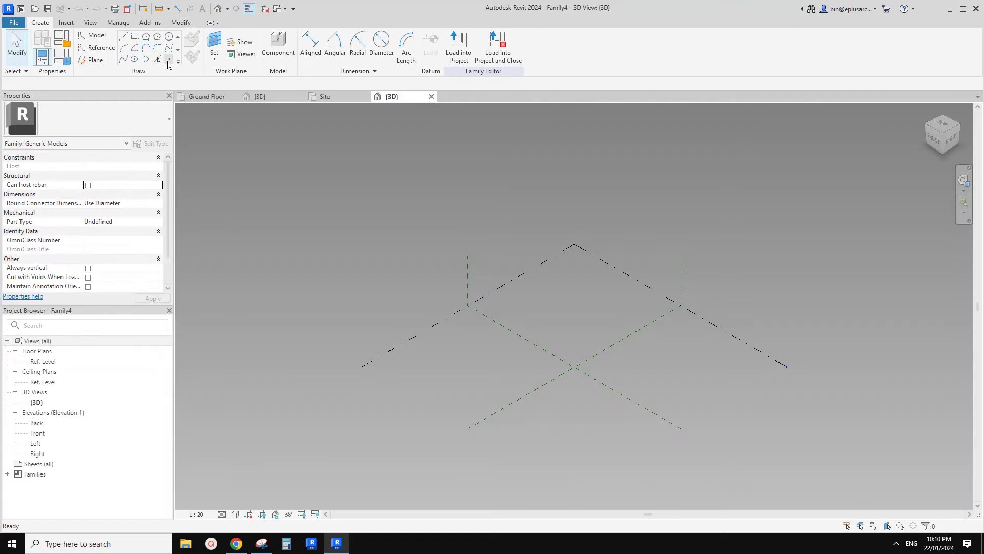
# Step: Place three reference points in a row on the Ref. Level plane and make them adaptive
pyautogui.click(168, 60)
pyautogui.scroll(3, 462, 328)
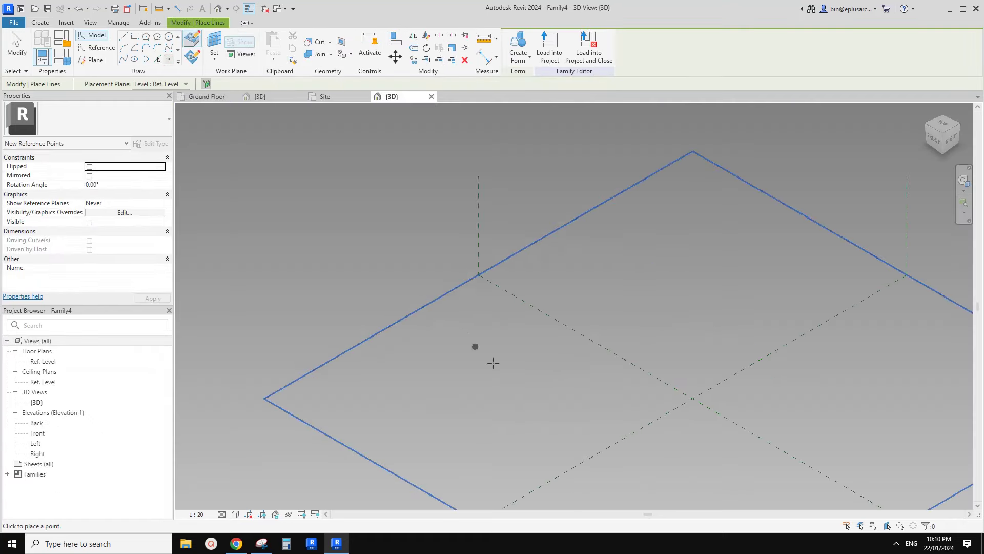
pyautogui.click(543, 385)
pyautogui.press('Escape')
pyautogui.press('Escape')
pyautogui.moveTo(433, 344); pyautogui.dragTo(599, 405)
pyautogui.scroll(2, 569, 401)
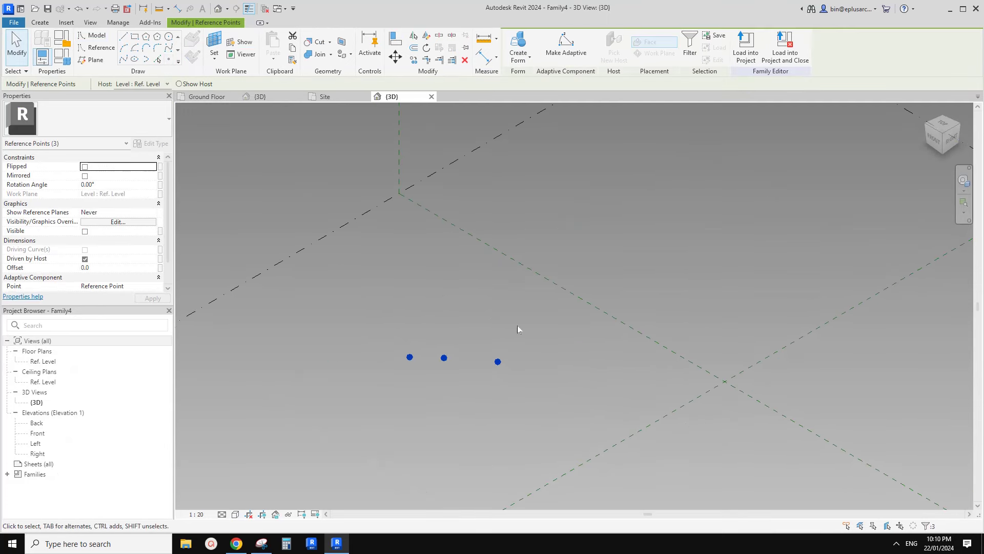
pyautogui.click(566, 45)
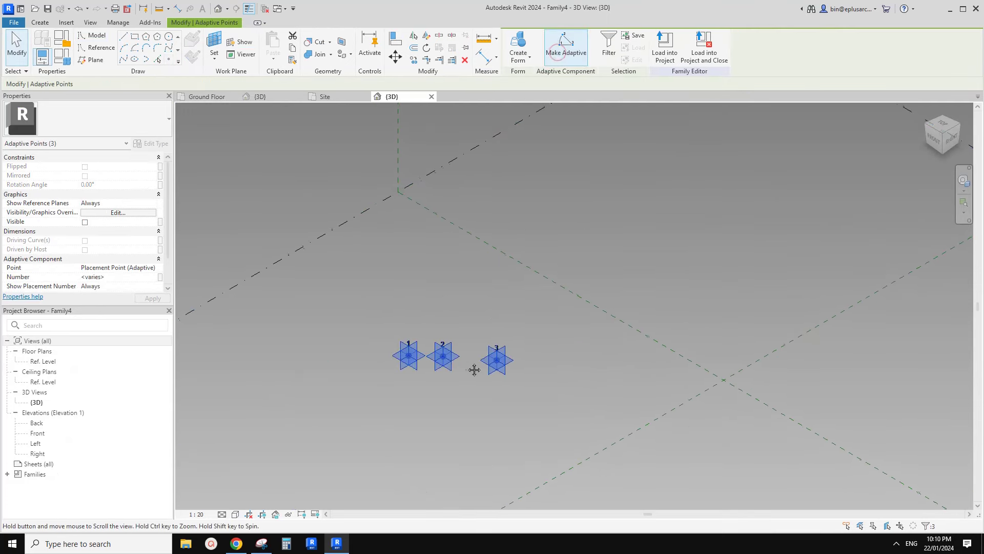
# Step: Raise adaptive point 2 above points 1 and 3 to form the crown of an arch
pyautogui.keyDown('shift'); pyautogui.moveTo(474, 370); pyautogui.dragTo(452, 361, button='middle'); pyautogui.keyUp('shift')
pyautogui.click(444, 359)
pyautogui.moveTo(438, 324); pyautogui.dragTo(439, 267)
pyautogui.click(477, 328)
pyautogui.keyDown('shift'); pyautogui.moveTo(477, 328); pyautogui.dragTo(461, 358, button='middle'); pyautogui.keyUp('shift')
pyautogui.click(448, 292)
pyautogui.click(340, 283)
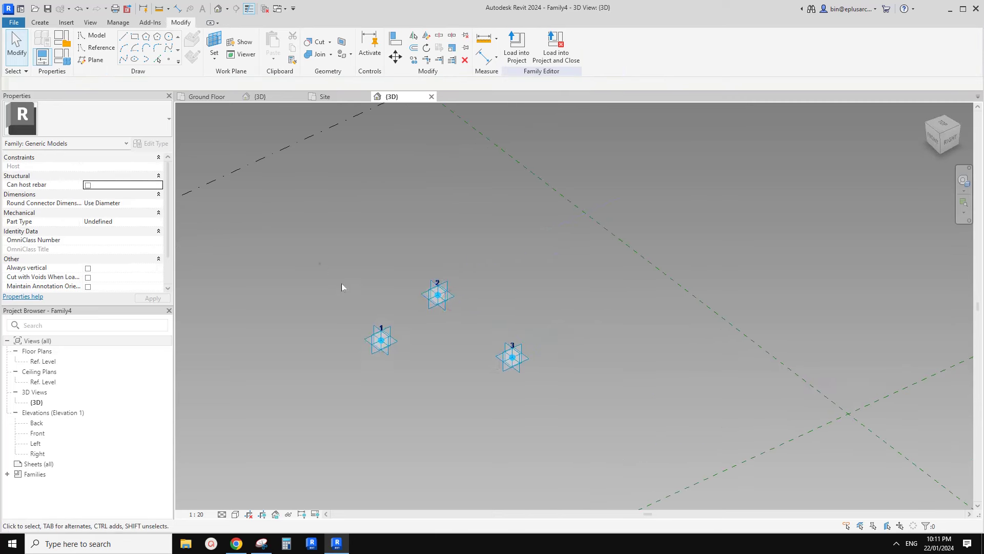
# Step: Draw a spline through the three adaptive points and turn it into a reference line
pyautogui.moveTo(318, 262); pyautogui.dragTo(564, 397)
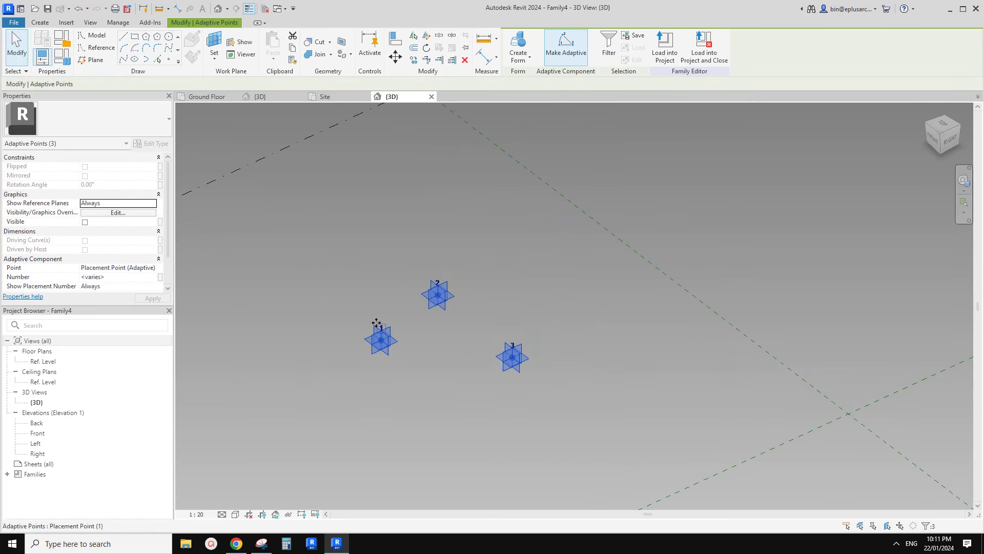
pyautogui.keyDown('shift'); pyautogui.moveTo(493, 333); pyautogui.dragTo(453, 369, button='middle'); pyautogui.keyUp('shift')
pyautogui.keyDown('shift'); pyautogui.moveTo(445, 317); pyautogui.dragTo(467, 331, button='middle'); pyautogui.keyUp('shift')
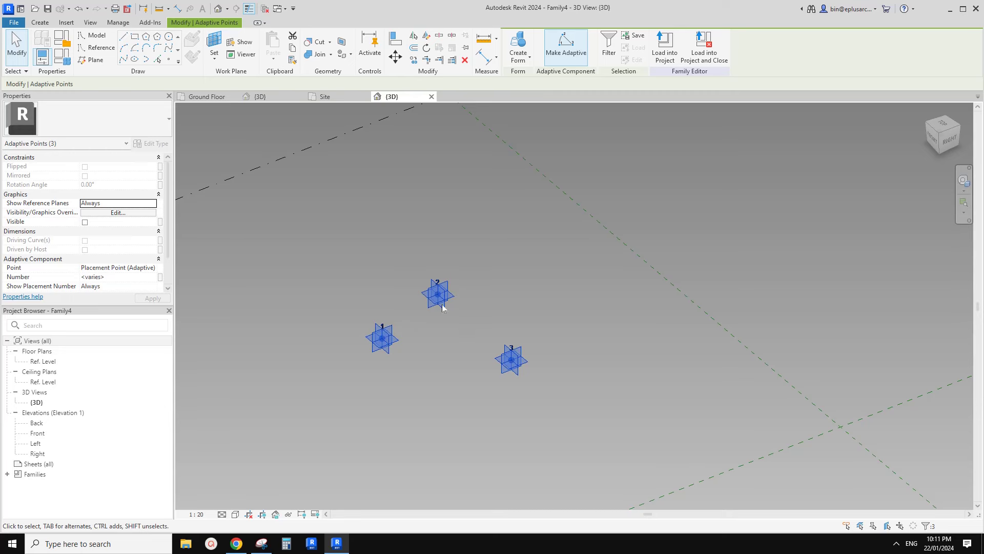
pyautogui.click(123, 60)
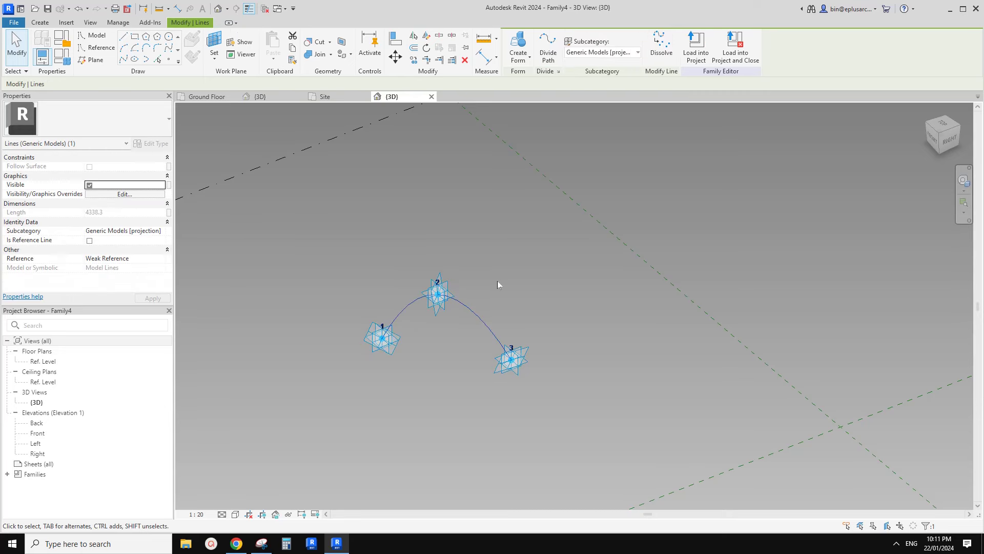
pyautogui.keyDown('shift'); pyautogui.moveTo(498, 281); pyautogui.dragTo(478, 327, button='middle'); pyautogui.keyUp('shift')
pyautogui.click(89, 240)
# Step: Reposition adaptive point 2 so that the curve forms a more even arch between points 1 and 3
pyautogui.keyDown('shift'); pyautogui.moveTo(556, 320); pyautogui.dragTo(507, 306, button='middle'); pyautogui.keyUp('shift')
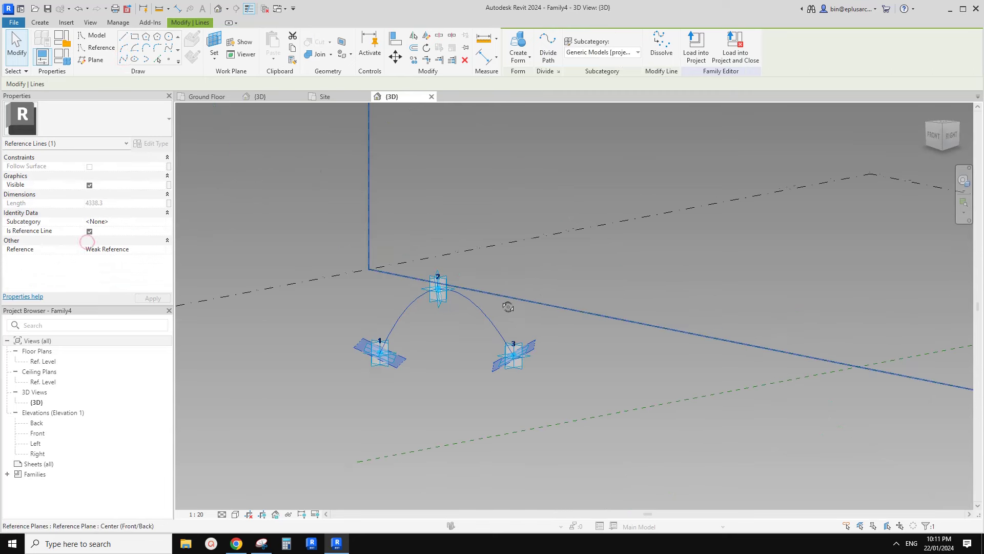
pyautogui.click(449, 330)
pyautogui.click(445, 291)
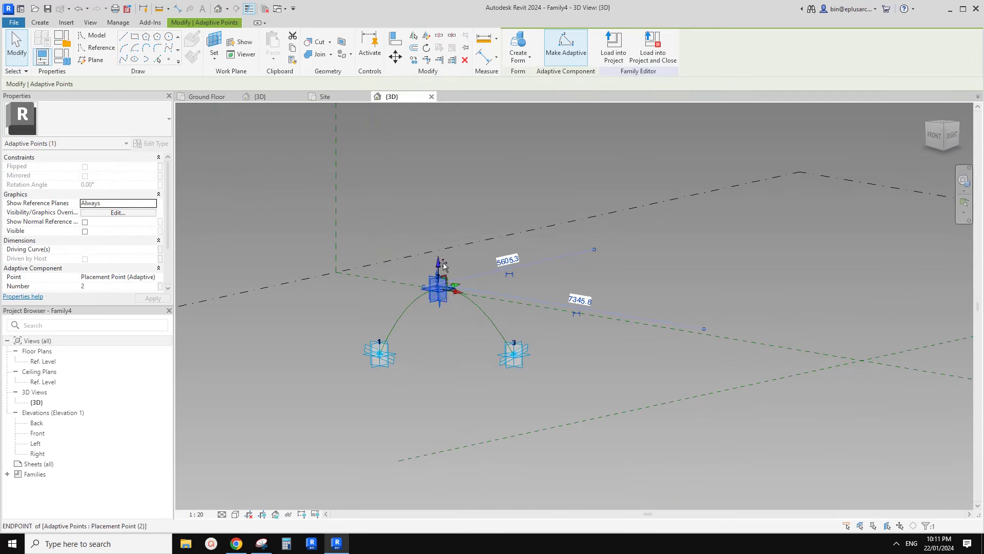
pyautogui.keyDown('shift'); pyautogui.moveTo(444, 291); pyautogui.dragTo(456, 308, button='middle'); pyautogui.keyUp('shift')
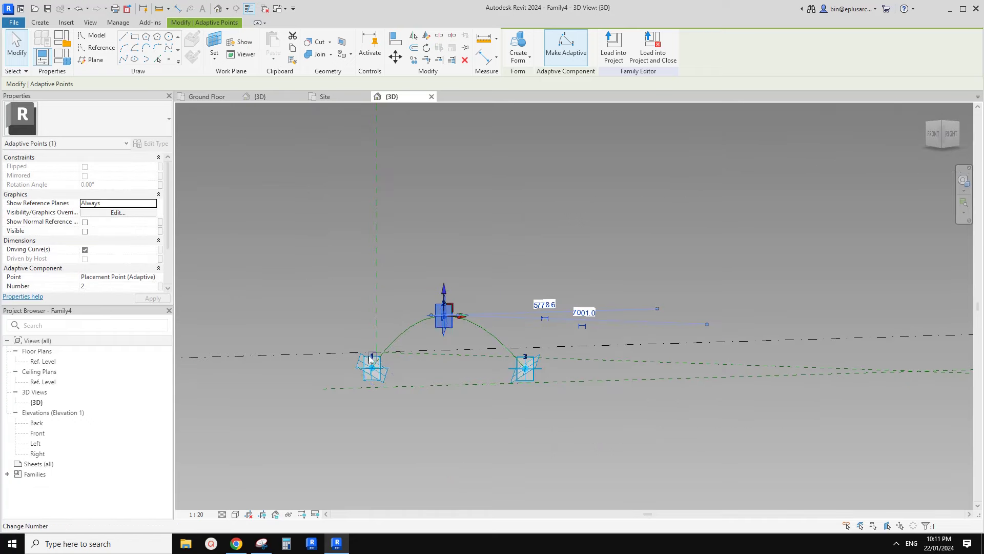
# Step: Switch to Chrome to check the arches in the reference photo, and return to Revit to compare the family's curve
pyautogui.click(233, 548)
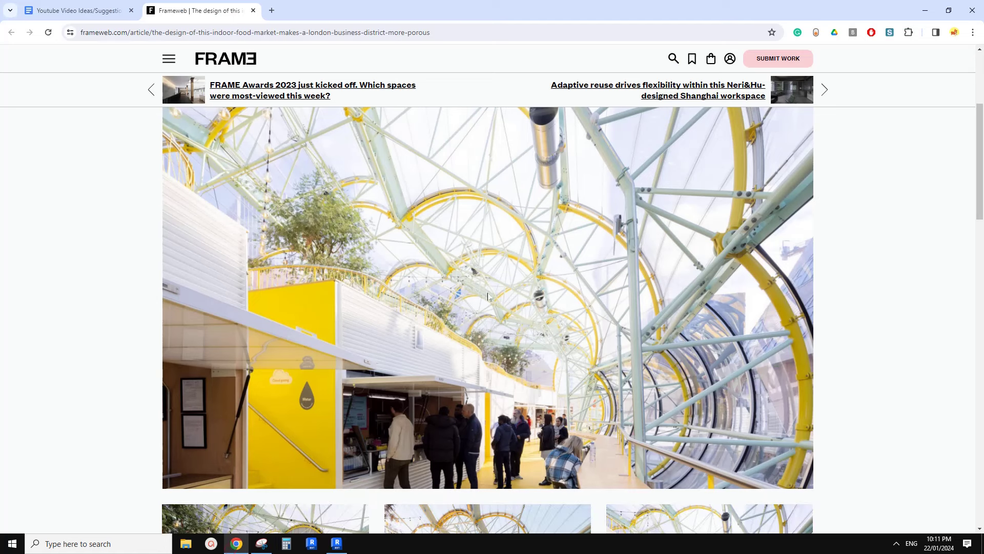
pyautogui.hotkey('alt', 'Tab')
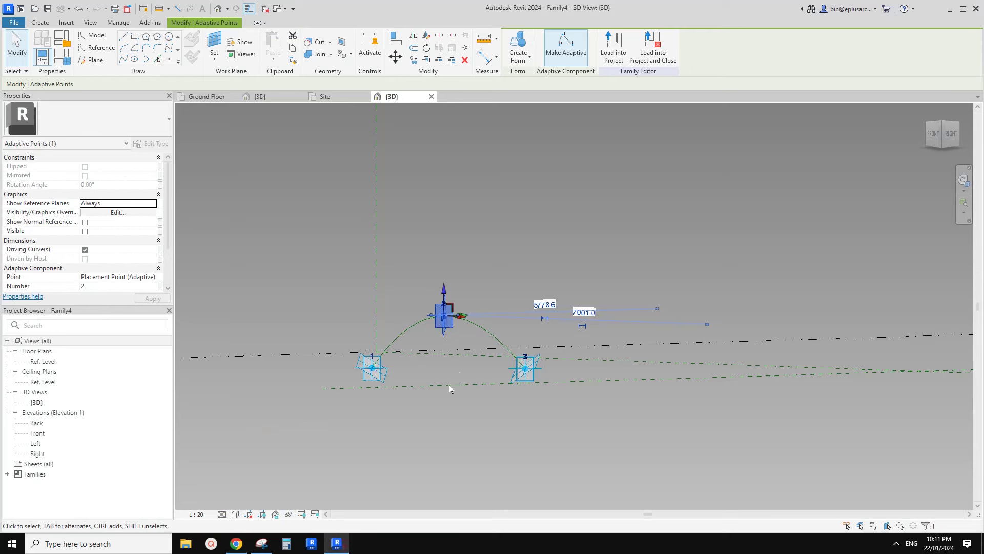
pyautogui.scroll(1, 454, 319)
pyautogui.keyDown('shift'); pyautogui.moveTo(435, 362); pyautogui.dragTo(447, 363, button='middle'); pyautogui.keyUp('shift')
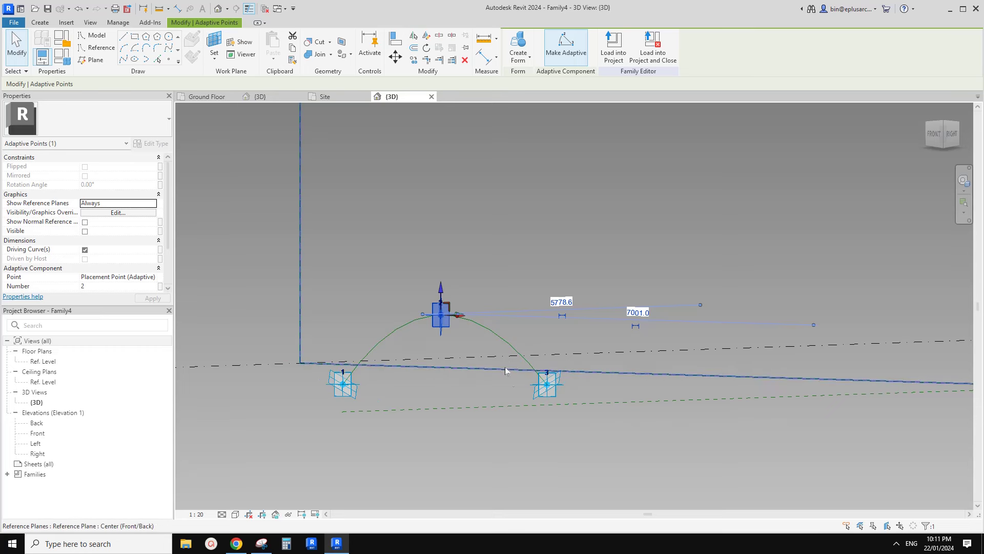
pyautogui.keyDown('shift'); pyautogui.moveTo(513, 343); pyautogui.dragTo(361, 368, button='middle'); pyautogui.keyUp('shift')
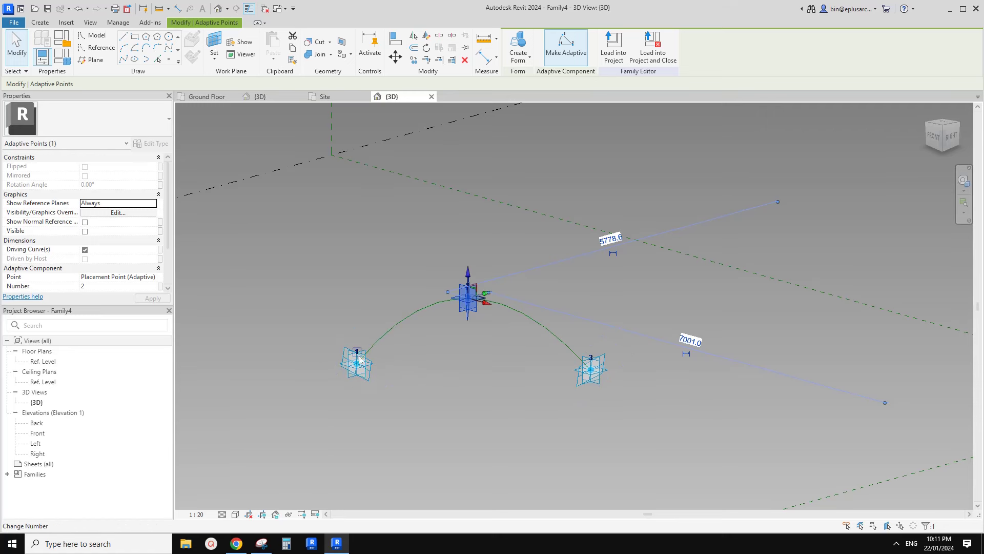
pyautogui.keyDown('shift'); pyautogui.moveTo(362, 353); pyautogui.dragTo(380, 324, button='middle'); pyautogui.keyUp('shift')
# Step: Dissolve the reference curve while keeping its three adaptive points
pyautogui.press('Escape')
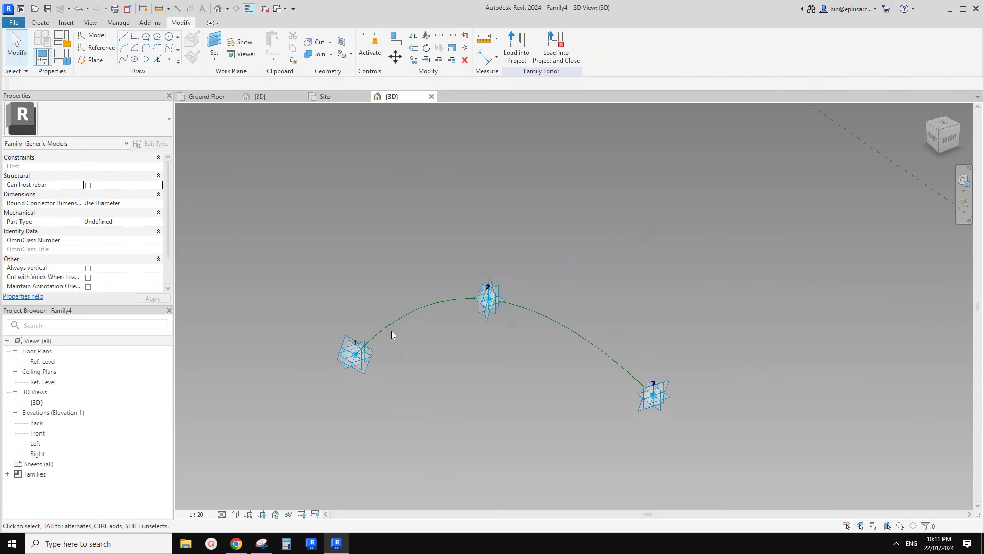
pyautogui.click(435, 312)
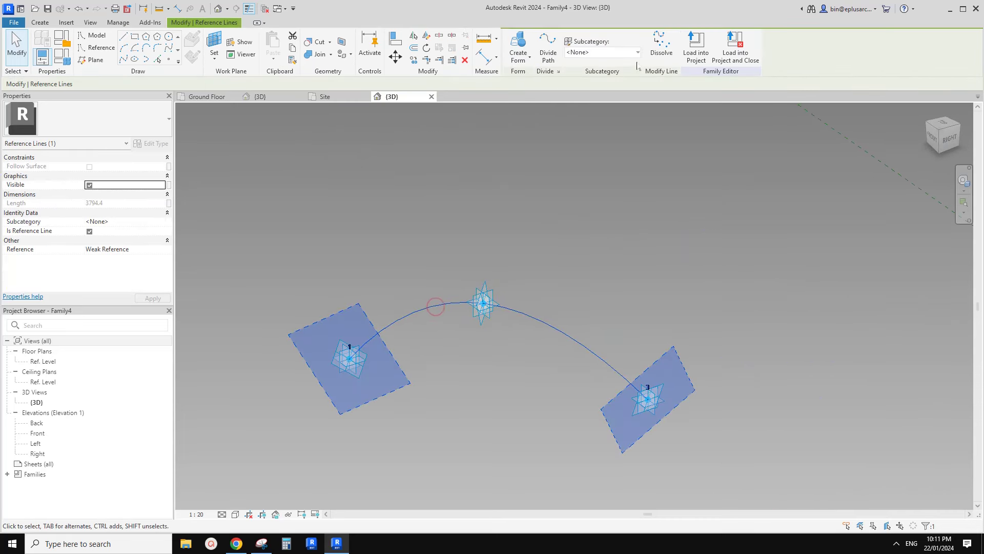
pyautogui.click(662, 45)
pyautogui.click(377, 251)
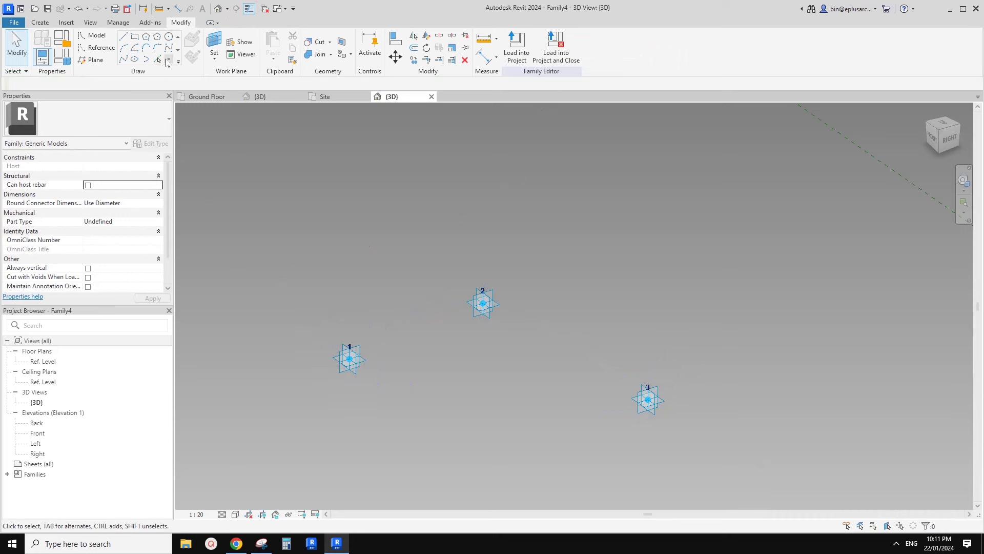
# Step: Place one reference point on adaptive point 1 and another on adaptive point 3, each hosted on that point's horizontal plane
pyautogui.click(168, 61)
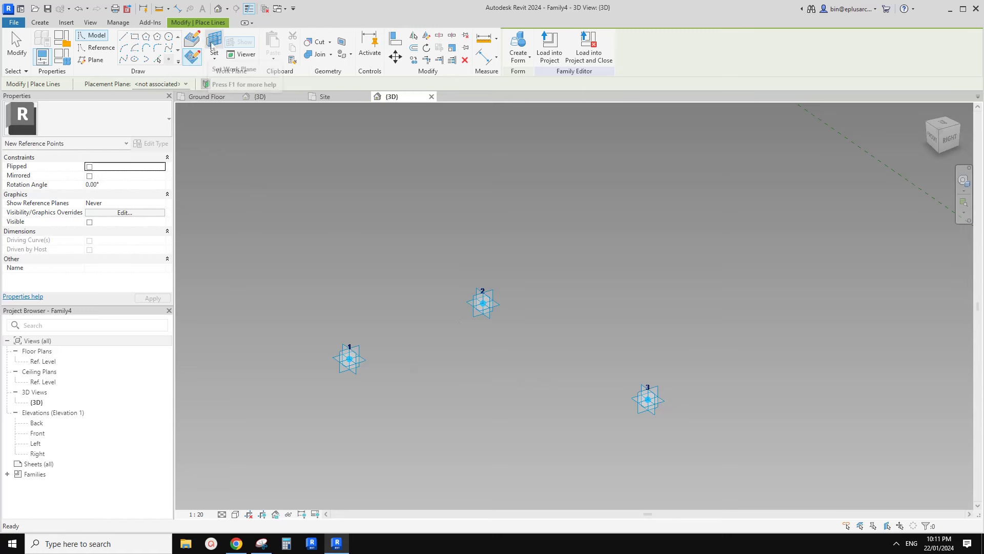
pyautogui.press('Escape')
pyautogui.click(367, 360)
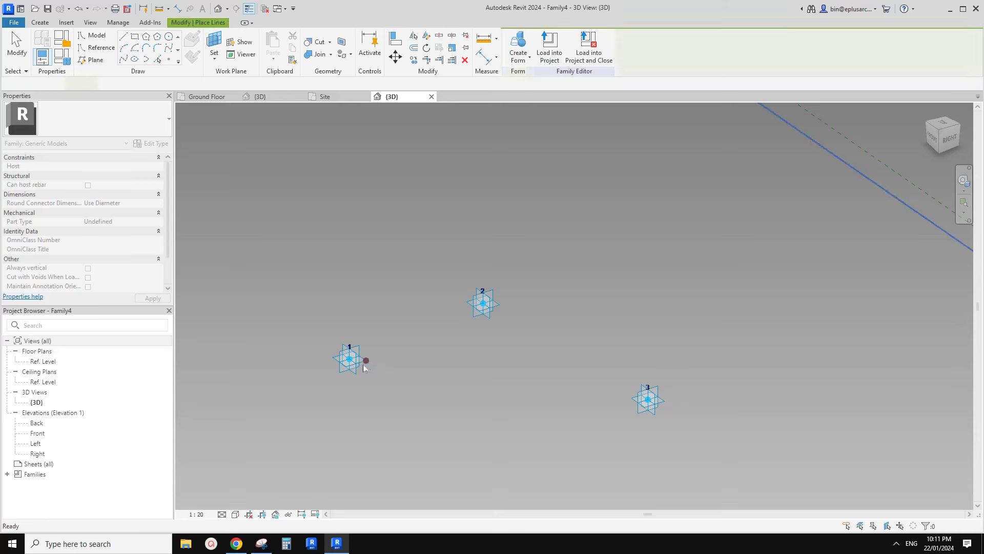
pyautogui.press('l')
pyautogui.press('i')
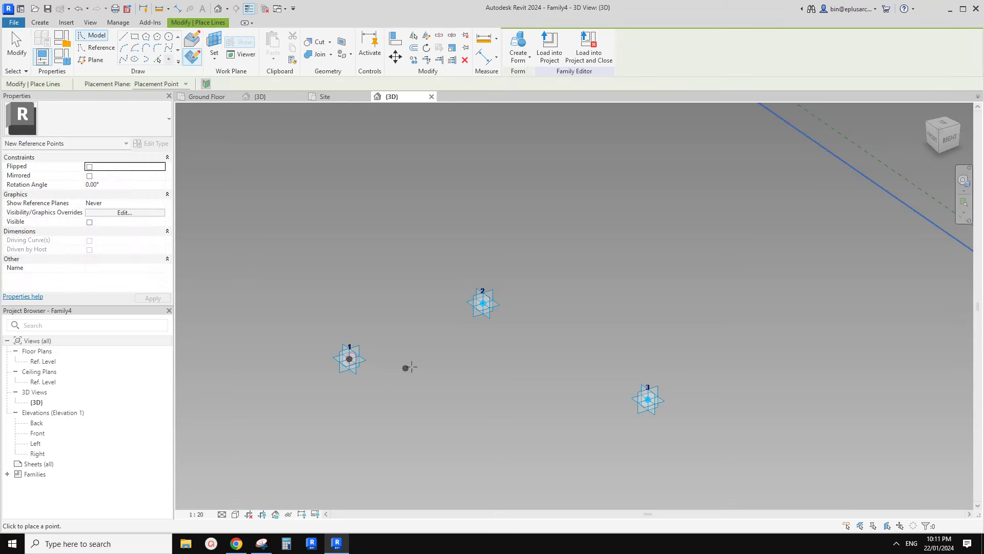
pyautogui.click(214, 40)
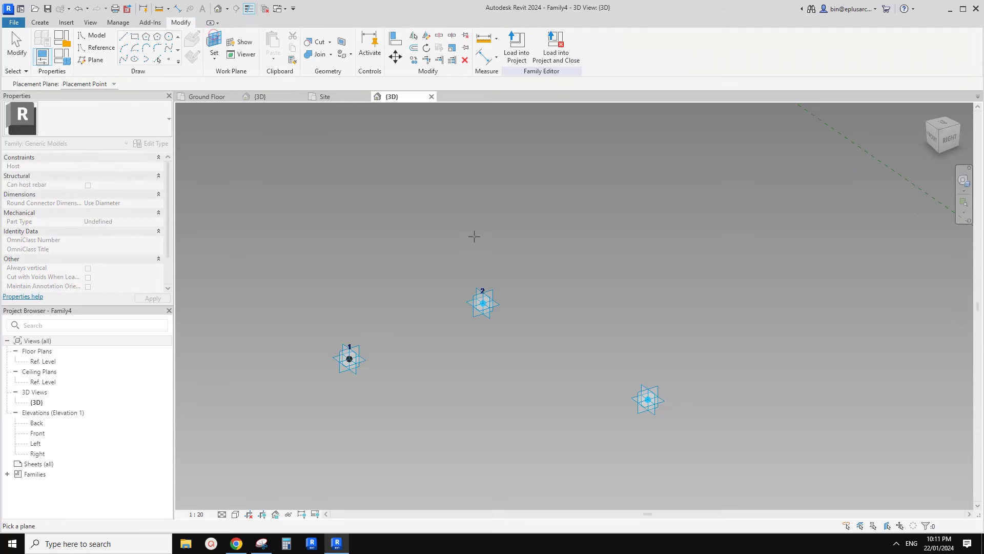
pyautogui.click(665, 401)
pyautogui.press('Escape')
pyautogui.press('Escape')
# Step: Set the offset of the reference points hosted on adaptive points 1 and 3 to 1
pyautogui.click(352, 362)
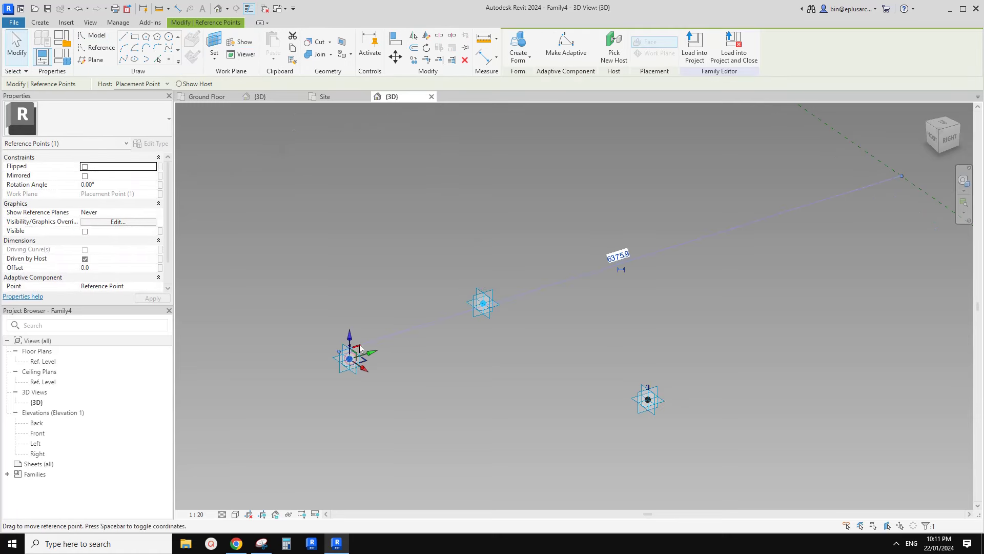
pyautogui.press('Escape')
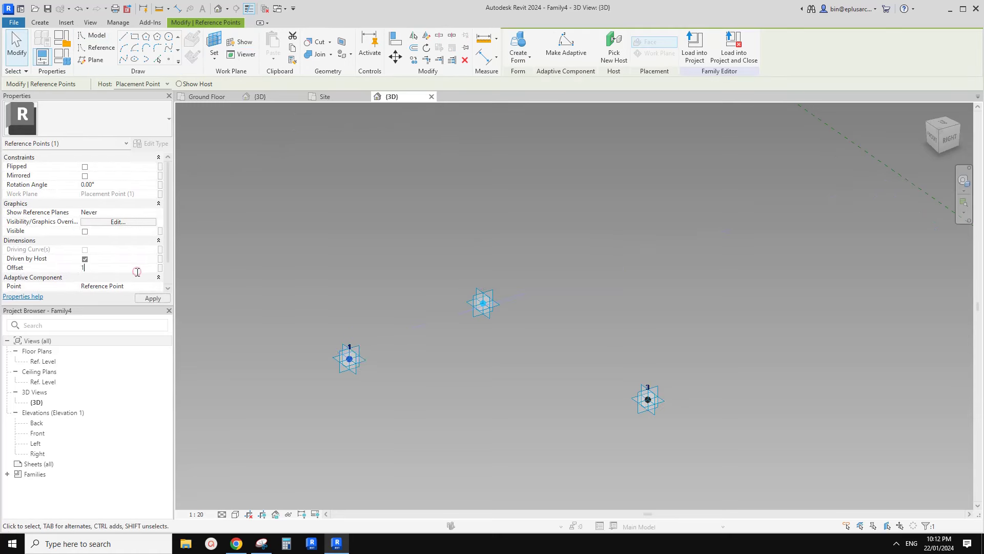
pyautogui.click(651, 402)
pyautogui.click(113, 267)
pyautogui.write('1.0')
pyautogui.click(359, 247)
# Step: Try a single spline through the three adaptive points and both hosted reference points, and delete the curve
pyautogui.moveTo(269, 226); pyautogui.dragTo(540, 415)
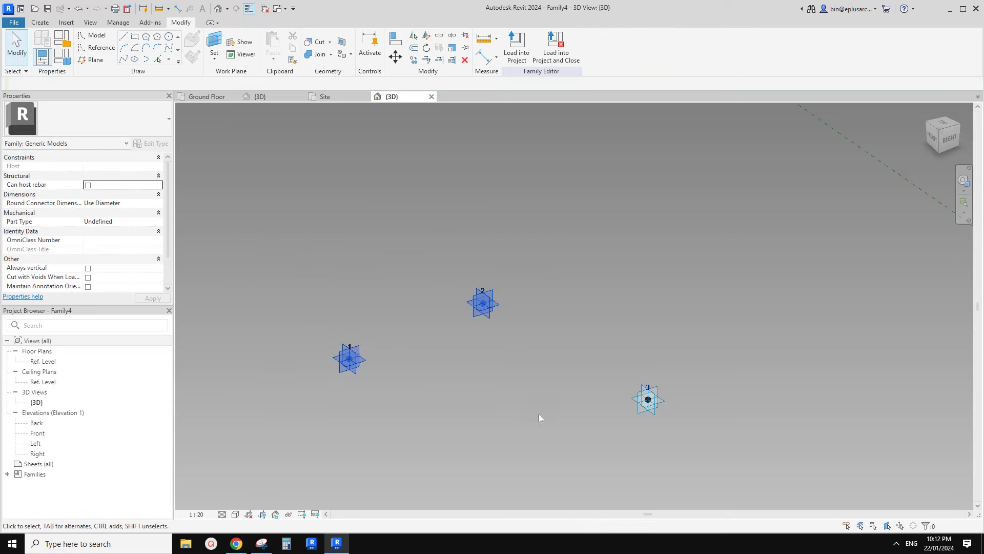
pyautogui.click(458, 418)
pyautogui.moveTo(241, 227); pyautogui.dragTo(722, 444)
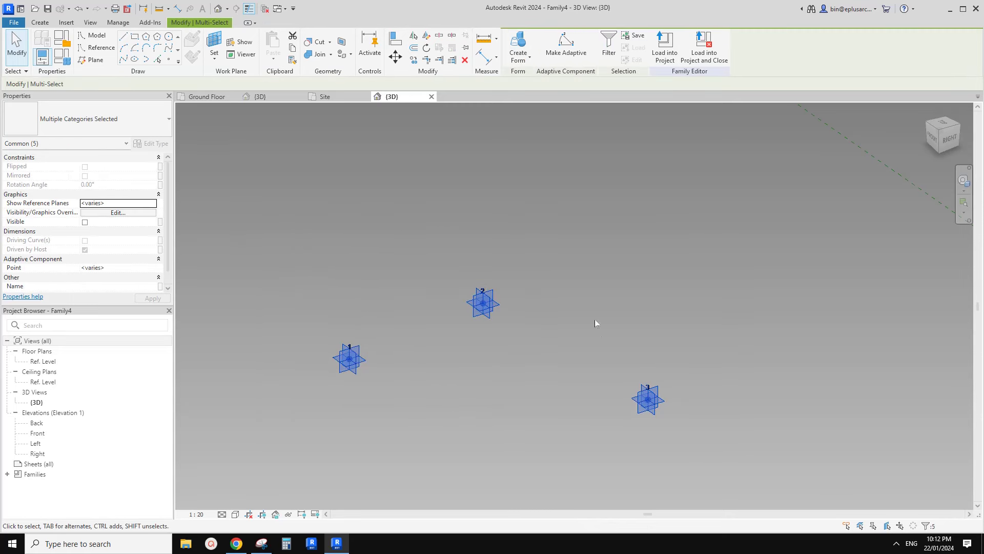
pyautogui.click(609, 44)
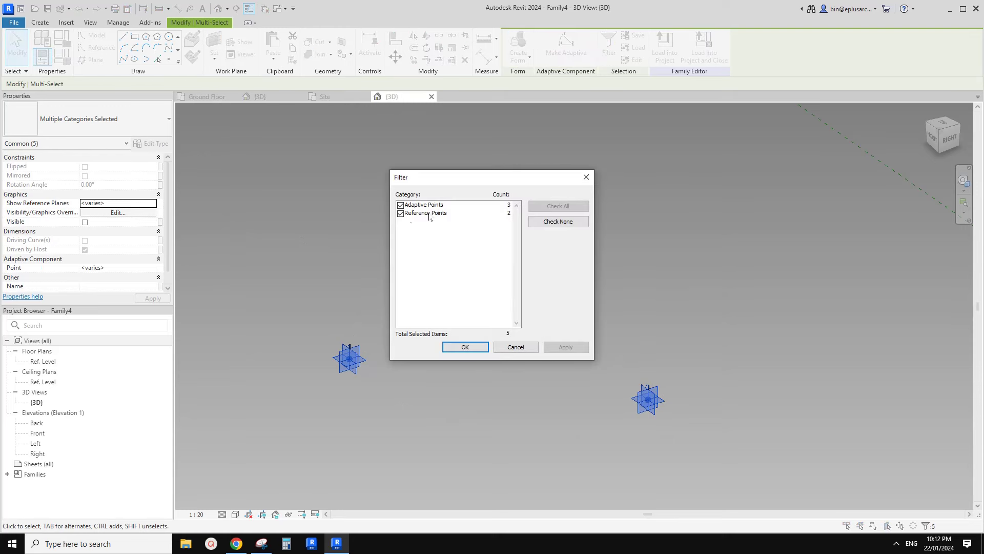
pyautogui.click(478, 347)
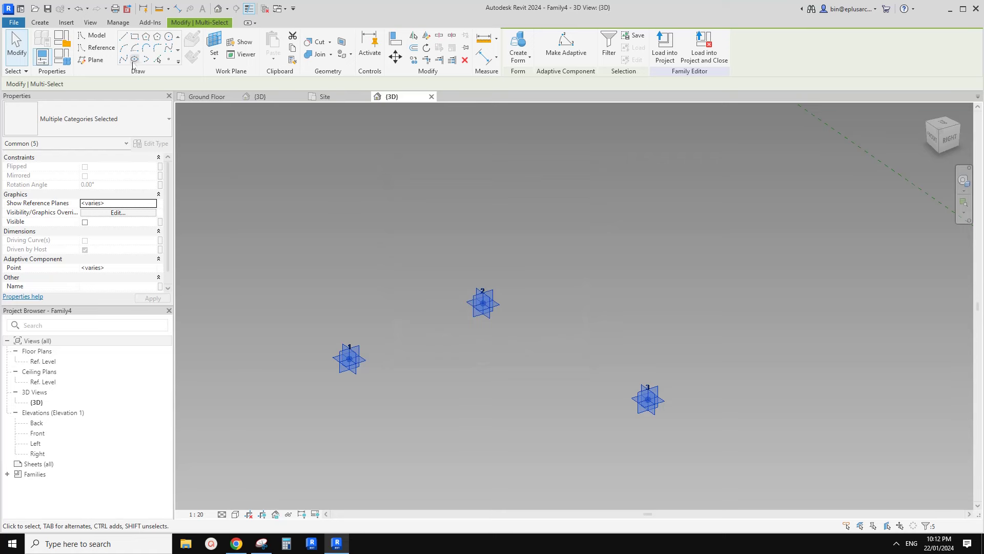
pyautogui.keyDown('shift'); pyautogui.moveTo(431, 288); pyautogui.dragTo(477, 251, button='middle'); pyautogui.keyUp('shift')
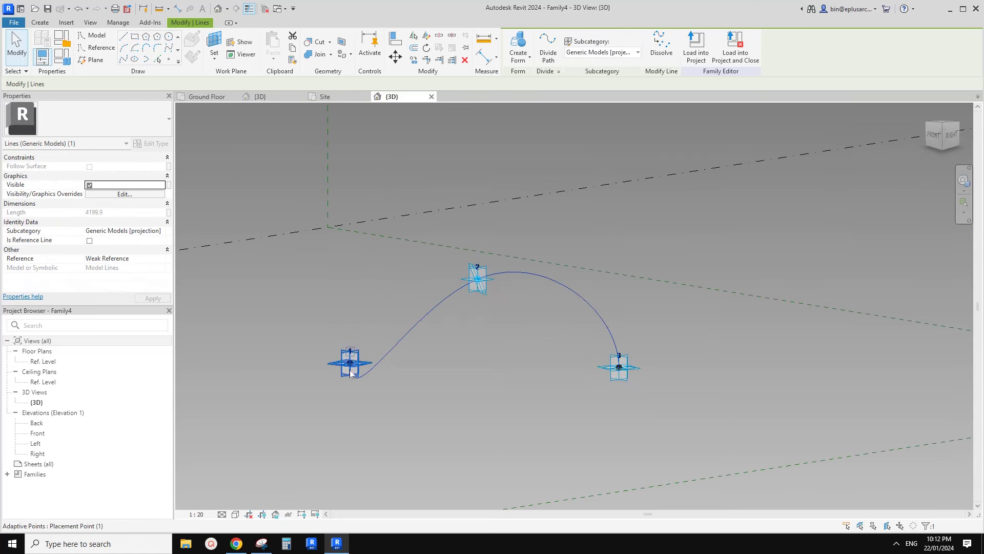
pyautogui.moveTo(404, 267); pyautogui.dragTo(403, 274, button='middle')
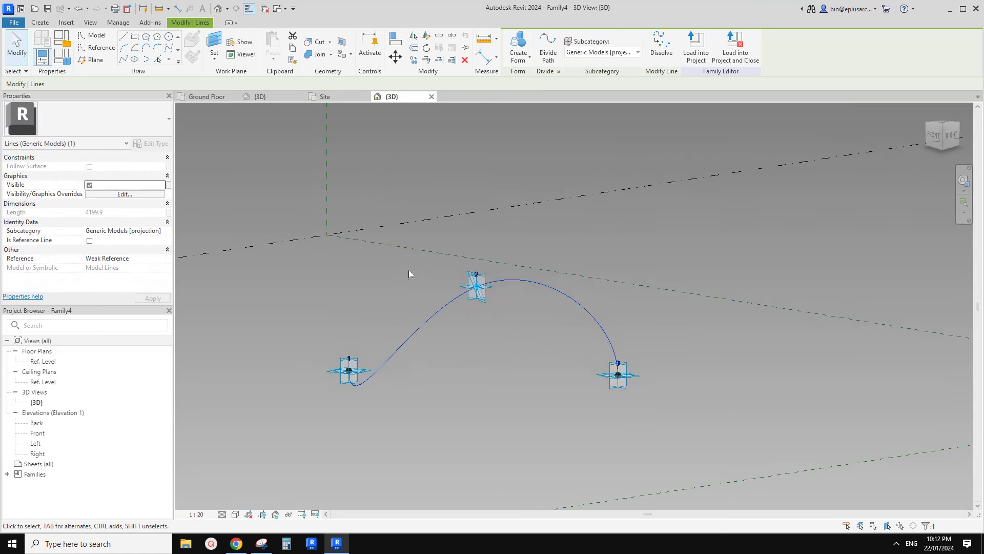
pyautogui.press('Delete')
# Step: Draw a spline through adaptive point 1, its hosted reference point and adaptive point 2
pyautogui.scroll(1, 405, 278)
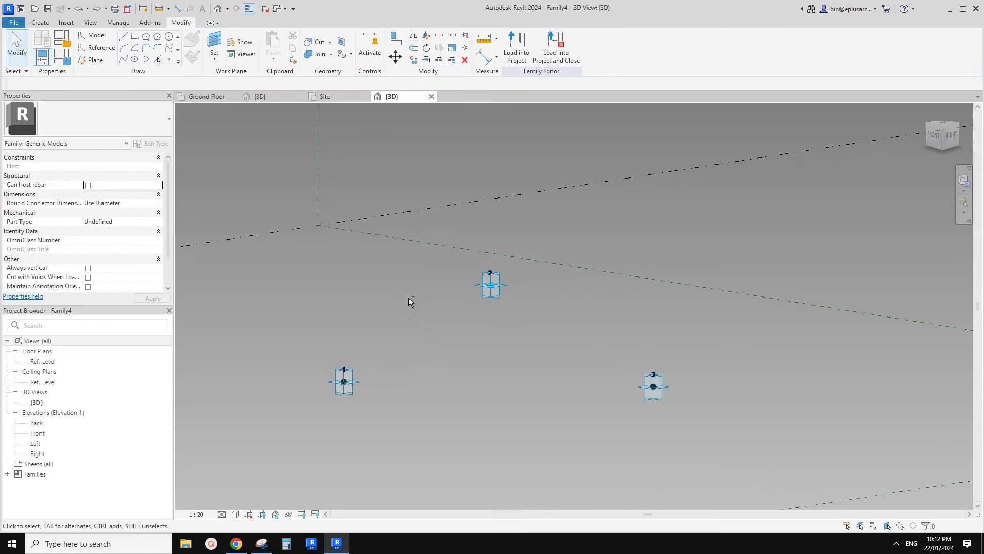
pyautogui.moveTo(278, 237); pyautogui.dragTo(579, 438)
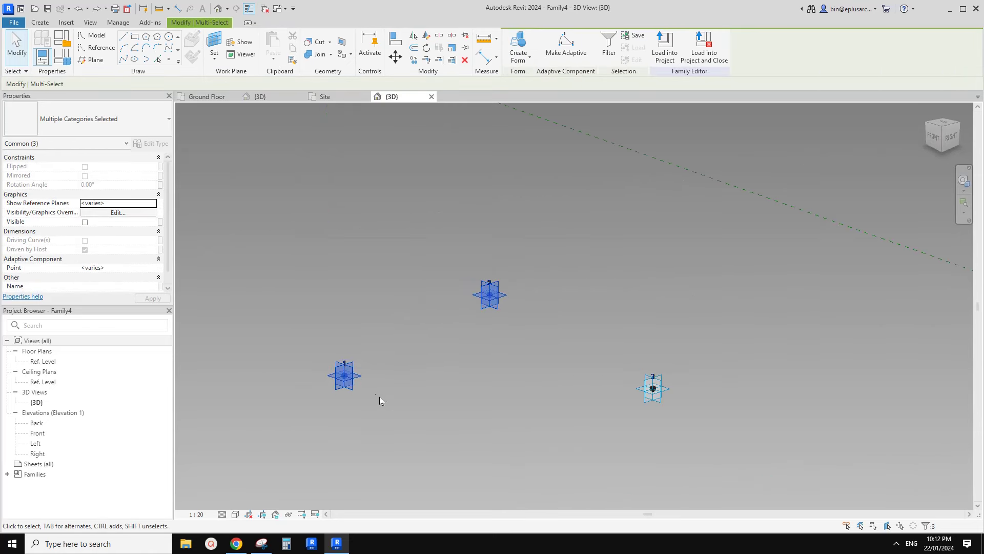
pyautogui.click(123, 59)
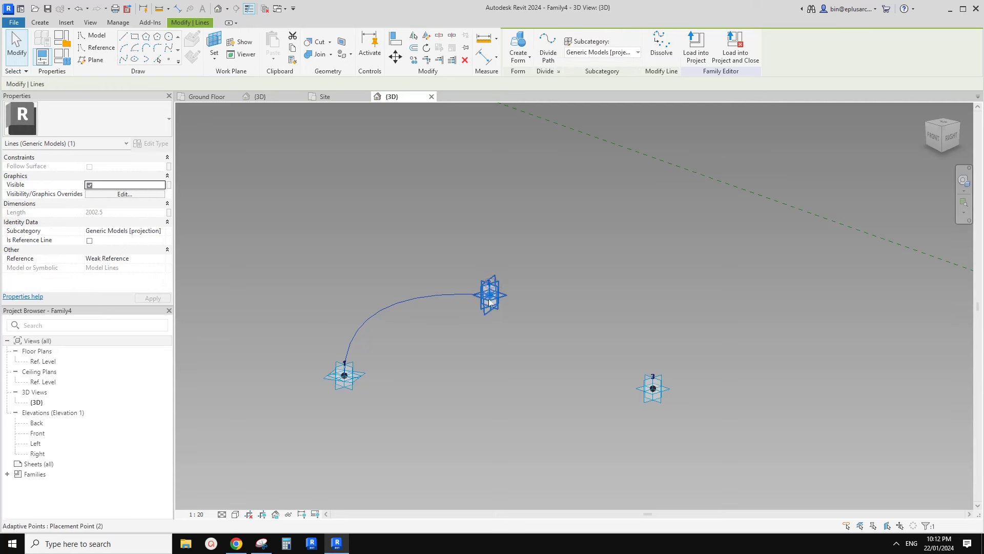
# Step: Extend the spline from adaptive point 2 across to adaptive point 3, including the reference point hosted on point 3
pyautogui.moveTo(495, 317); pyautogui.dragTo(418, 301, button='middle')
pyautogui.moveTo(415, 280); pyautogui.dragTo(444, 285, button='middle')
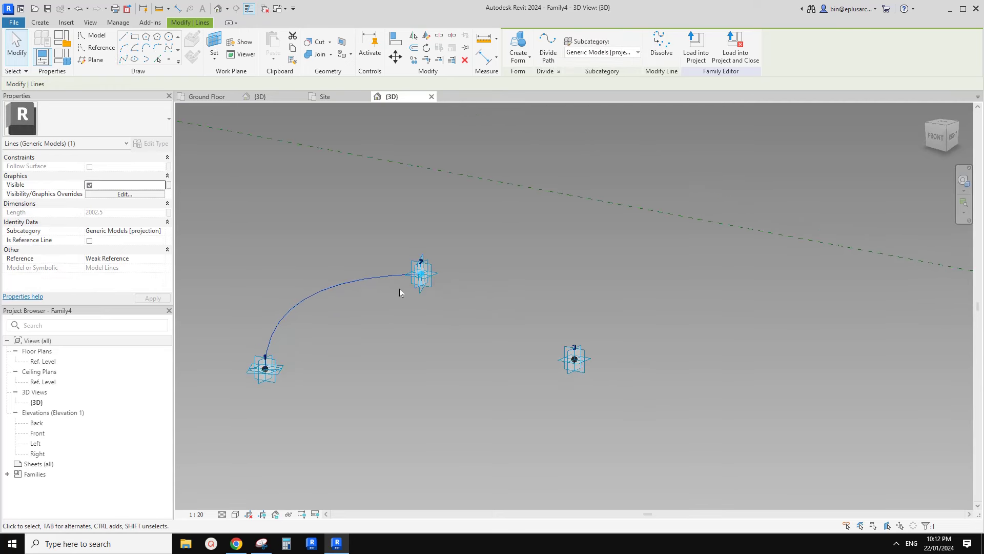
pyautogui.keyDown('ctrl'); pyautogui.click(576, 361); pyautogui.keyUp('ctrl')
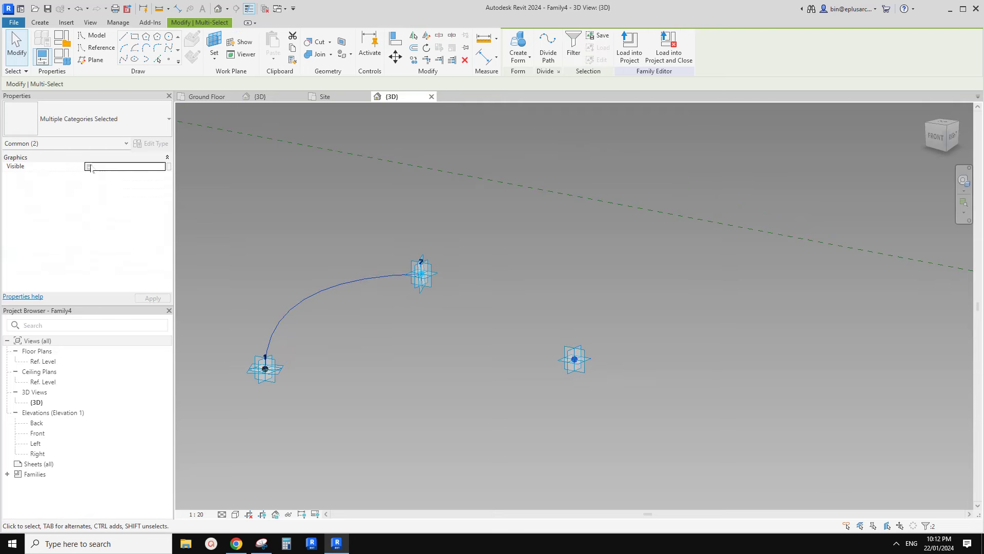
pyautogui.click(123, 59)
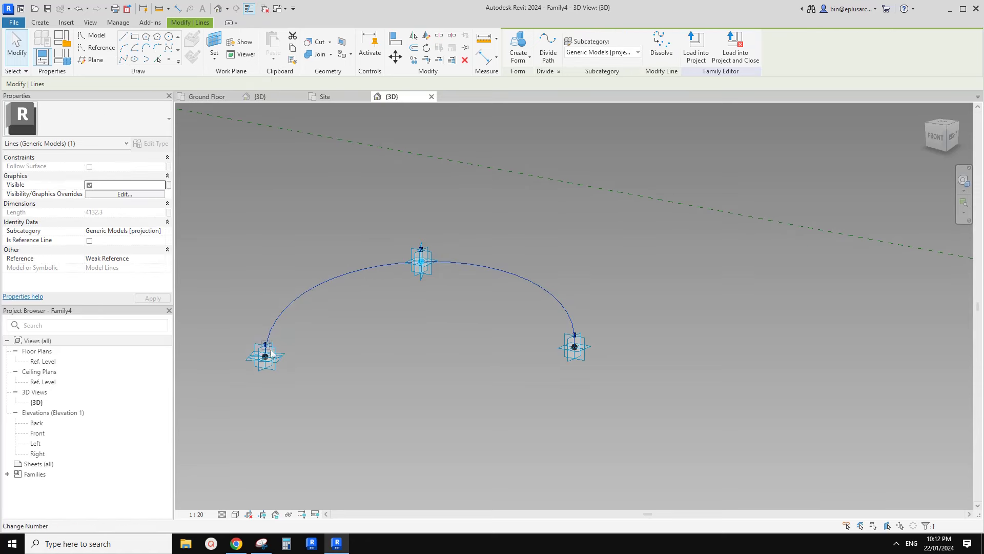
pyautogui.moveTo(276, 333); pyautogui.dragTo(277, 320, button='middle')
pyautogui.click(515, 351)
pyautogui.click(558, 303)
pyautogui.scroll(1, 558, 302)
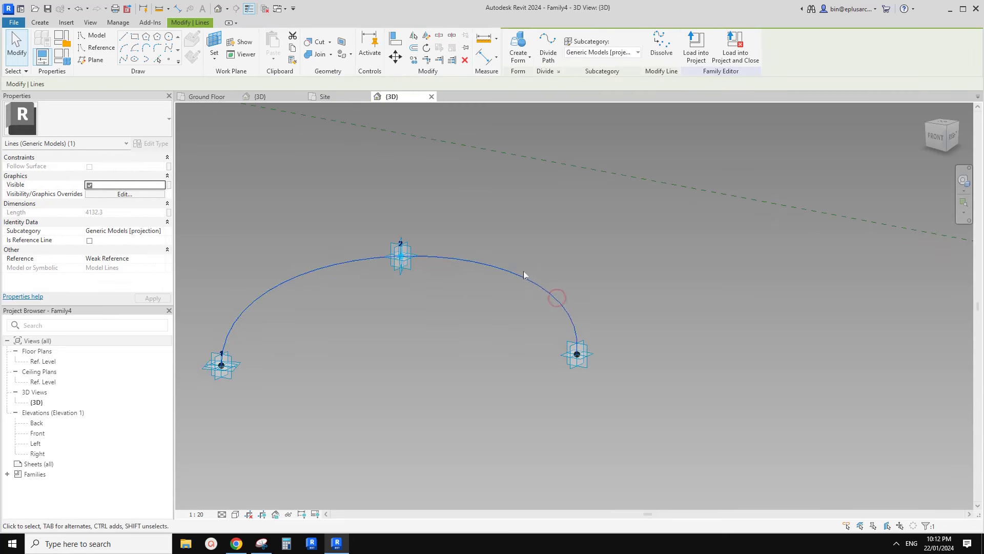
pyautogui.keyDown('ctrl'); pyautogui.click(578, 353); pyautogui.keyUp('ctrl')
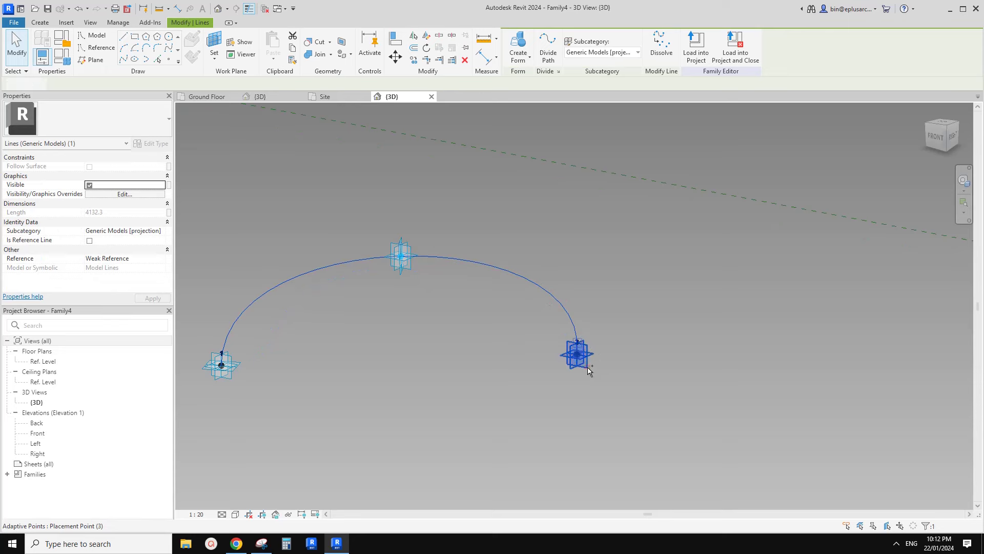
pyautogui.click(125, 60)
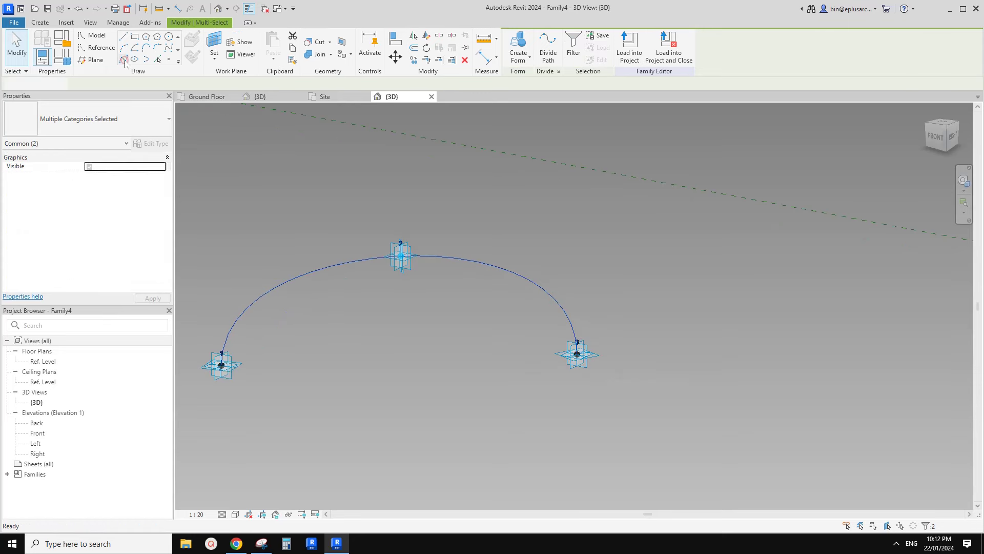
# Step: Convert the three-point arch spline into a reference line
pyautogui.moveTo(414, 291); pyautogui.dragTo(484, 275, button='middle')
pyautogui.click(459, 260)
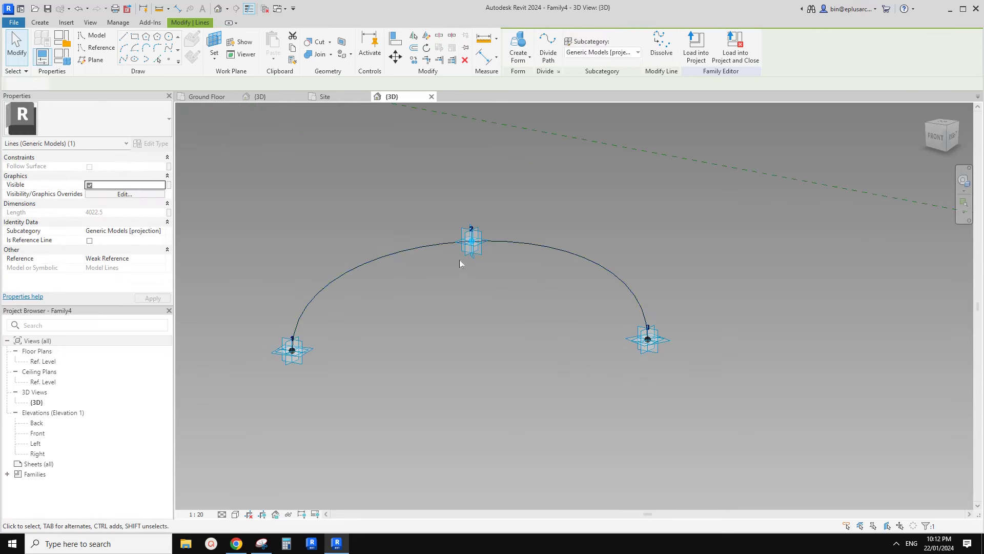
pyautogui.click(432, 246)
pyautogui.scroll(-1, 432, 246)
pyautogui.keyDown('shift'); pyautogui.moveTo(432, 246); pyautogui.dragTo(429, 254, button='middle'); pyautogui.keyUp('shift')
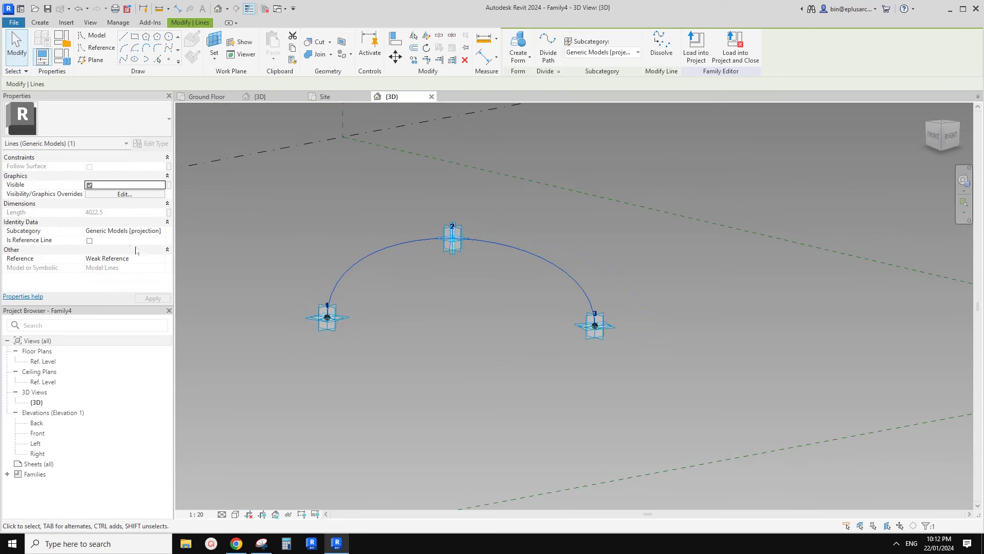
pyautogui.click(89, 241)
# Step: Try moving adaptive point 2 vertically and inspect how the arch curve follows it
pyautogui.keyDown('shift'); pyautogui.moveTo(453, 259); pyautogui.dragTo(471, 237, button='middle'); pyautogui.keyUp('shift')
pyautogui.click(472, 244)
pyautogui.moveTo(468, 200)
pyautogui.keyDown('shift'); pyautogui.mouseDown(button='middle')
pyautogui.moveTo(505, 232)
pyautogui.moveTo(466, 205)
pyautogui.moveTo(468, 194)
pyautogui.mouseUp(button='middle'); pyautogui.keyUp('shift')
pyautogui.moveTo(468, 196); pyautogui.dragTo(468, 201)
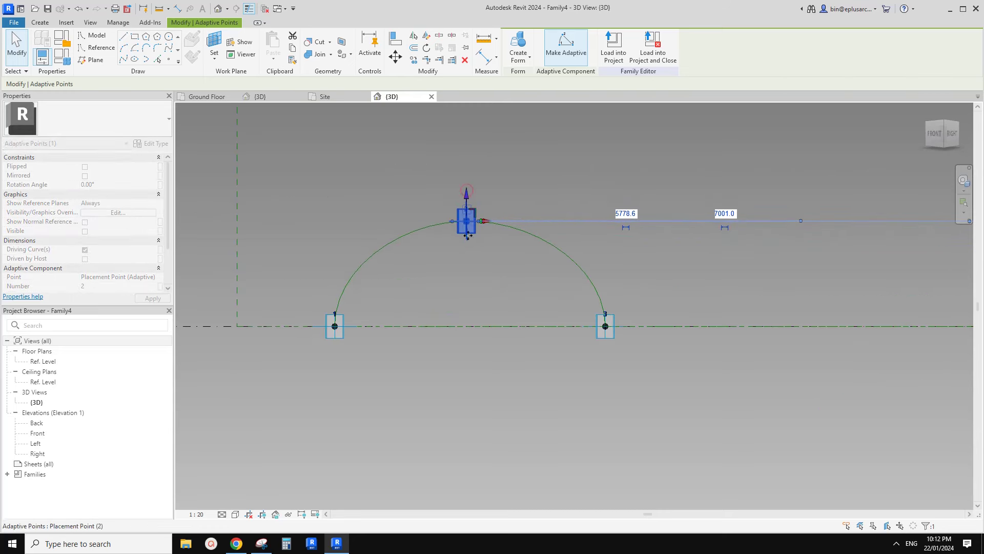
pyautogui.keyDown('shift'); pyautogui.moveTo(467, 201); pyautogui.dragTo(466, 205, button='middle'); pyautogui.keyUp('shift')
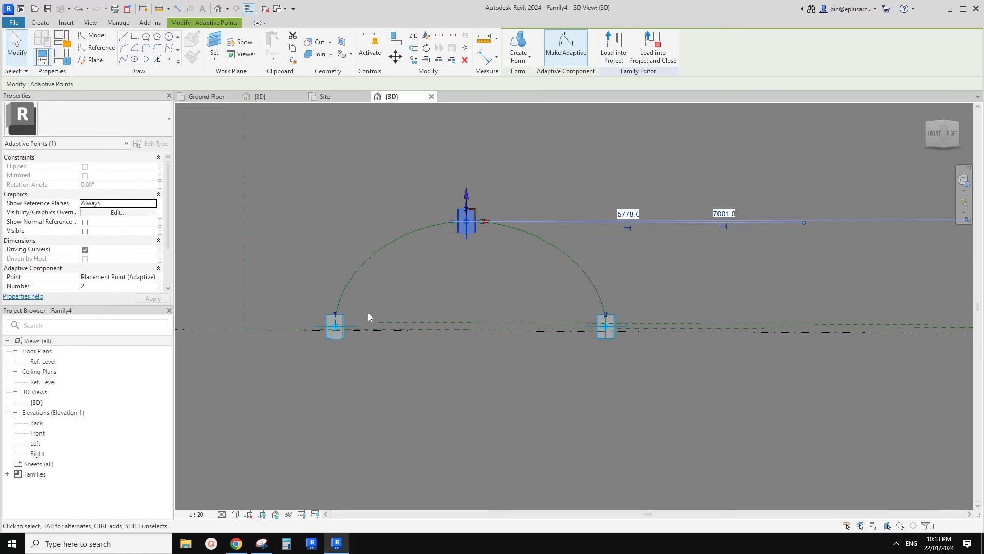
pyautogui.keyDown('shift'); pyautogui.moveTo(484, 241); pyautogui.dragTo(399, 306, button='middle'); pyautogui.keyUp('shift')
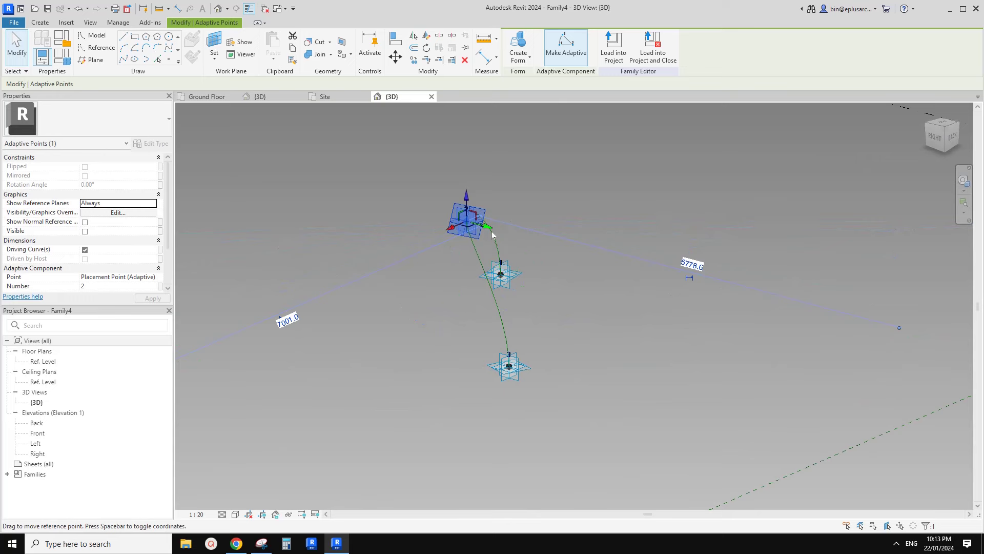
pyautogui.keyDown('shift'); pyautogui.moveTo(495, 252); pyautogui.dragTo(538, 231, button='middle'); pyautogui.keyUp('shift')
# Step: Place a reference point on the arch curve between adaptive points 1 and 2, with drawing on faces enabled
pyautogui.scroll(1, 670, 246)
pyautogui.click(359, 268)
pyautogui.scroll(3, 354, 269)
pyautogui.moveTo(371, 275); pyautogui.dragTo(429, 277, button='middle')
pyautogui.click(172, 61)
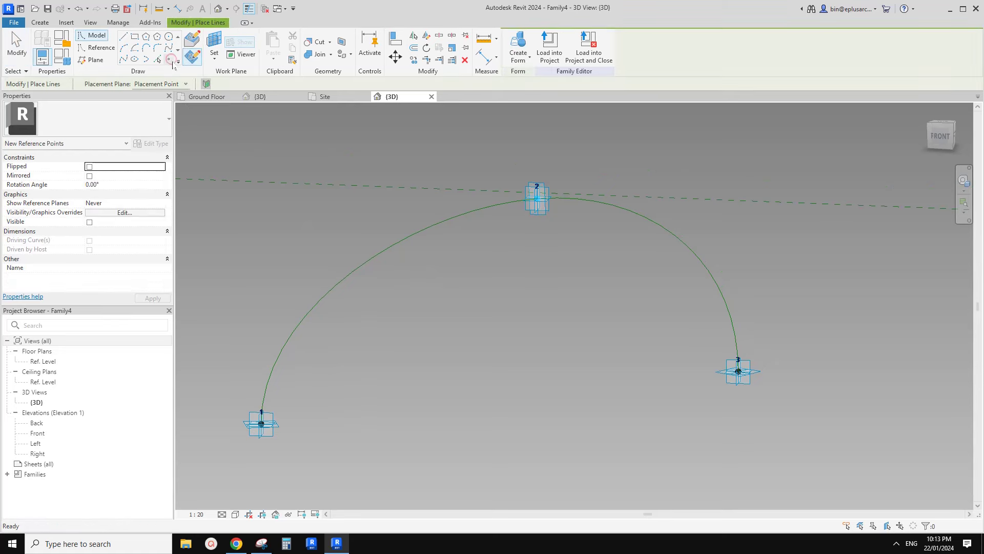
pyautogui.click(192, 40)
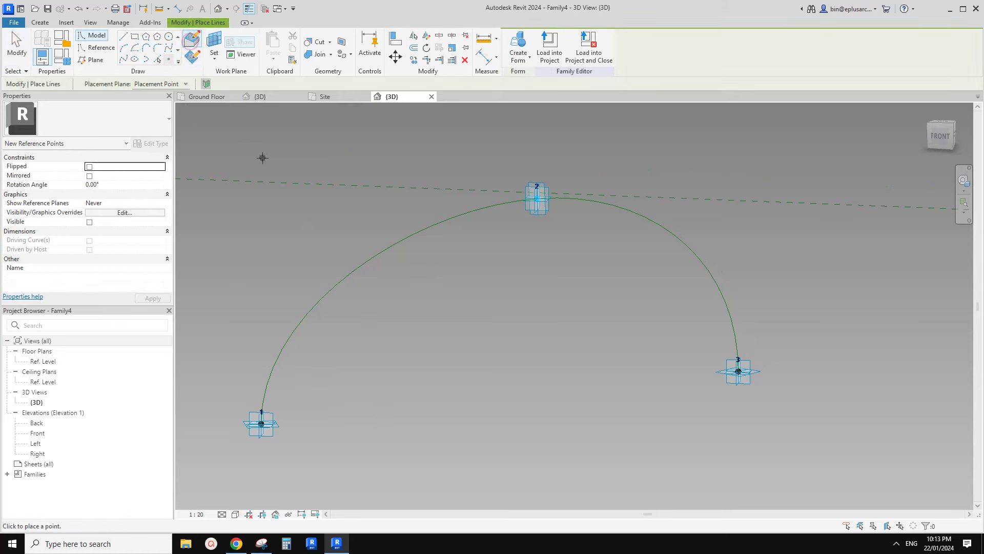
pyautogui.click(331, 286)
pyautogui.keyDown('shift'); pyautogui.moveTo(336, 288); pyautogui.dragTo(314, 329, button='middle'); pyautogui.keyUp('shift')
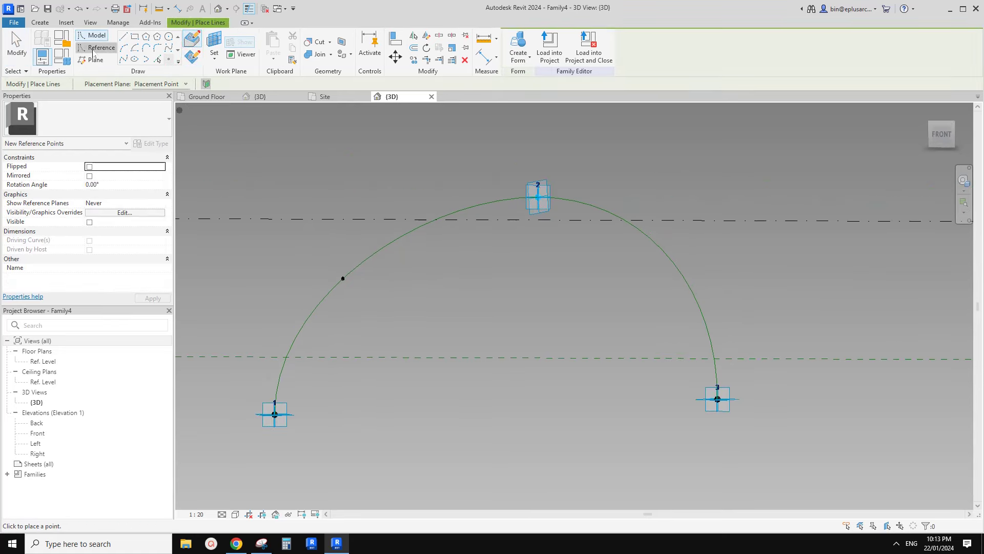
# Step: Draw a reference circle of radius 50 centred on the curve's reference point, using that point's plane perpendicular to the curve
pyautogui.click(93, 52)
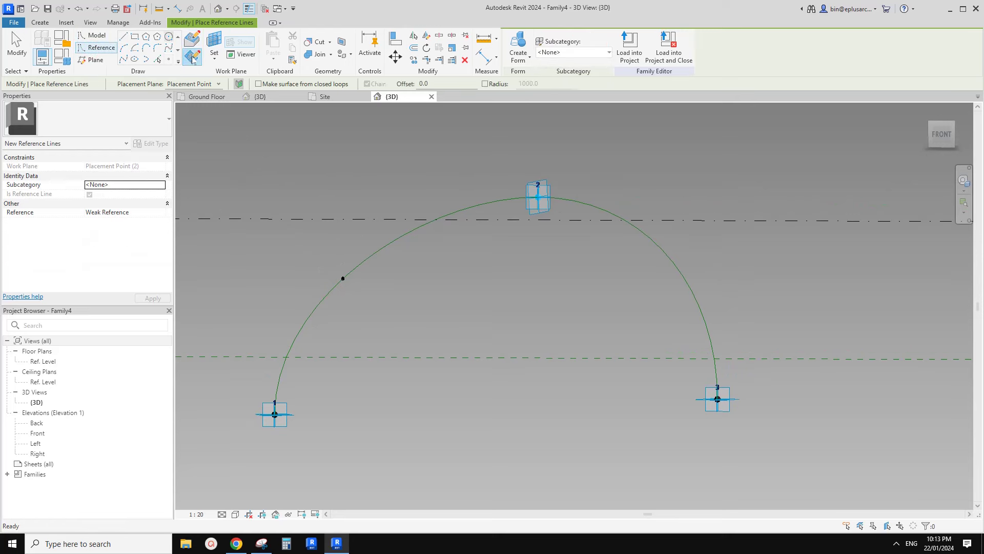
pyautogui.click(216, 42)
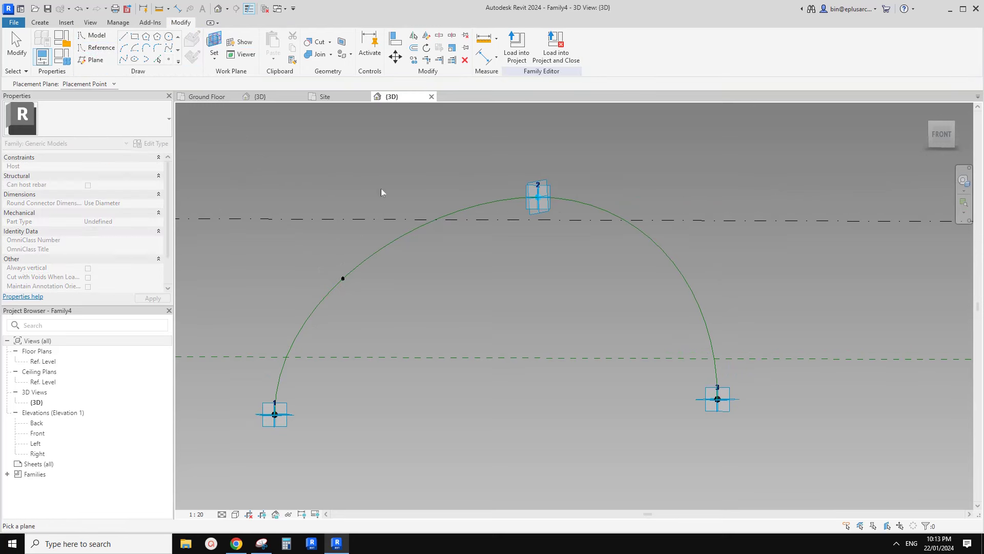
pyautogui.click(344, 278)
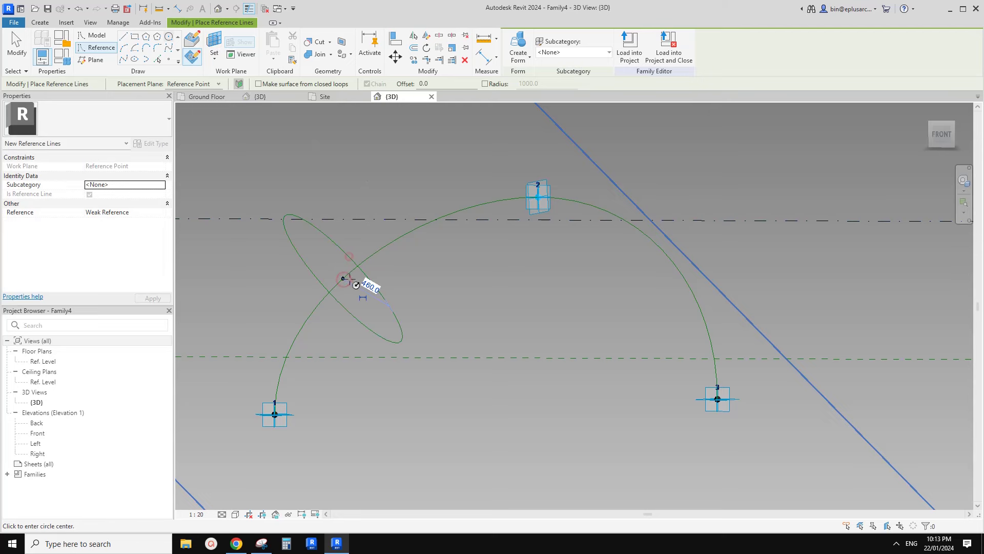
pyautogui.click(343, 278)
pyautogui.write('50')
pyautogui.press('Return')
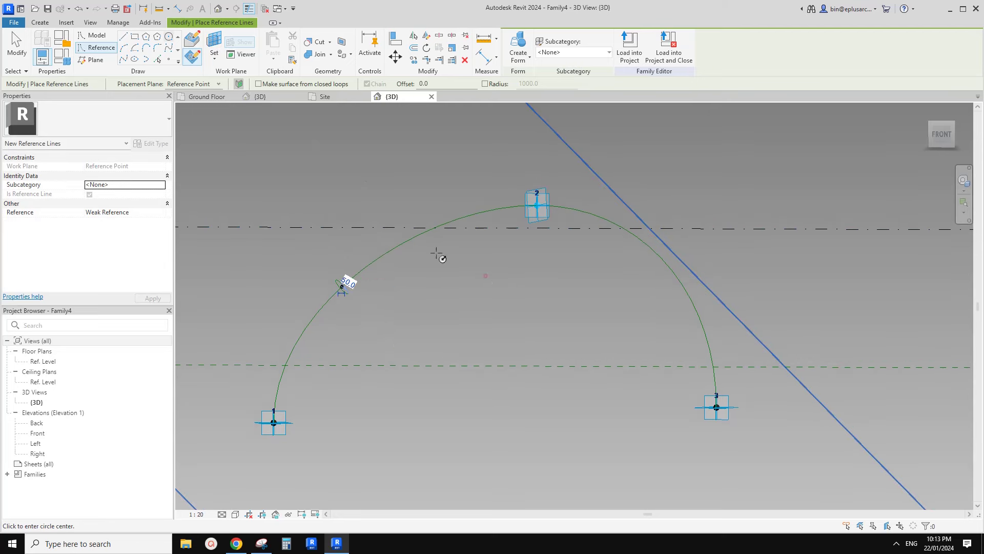
pyautogui.press('Escape')
pyautogui.press('Escape')
# Step: Copy the circle profile together with its reference point to a free spot inside the arch
pyautogui.keyDown('shift'); pyautogui.moveTo(486, 275); pyautogui.dragTo(386, 268, button='middle'); pyautogui.keyUp('shift')
pyautogui.moveTo(318, 214); pyautogui.dragTo(395, 308)
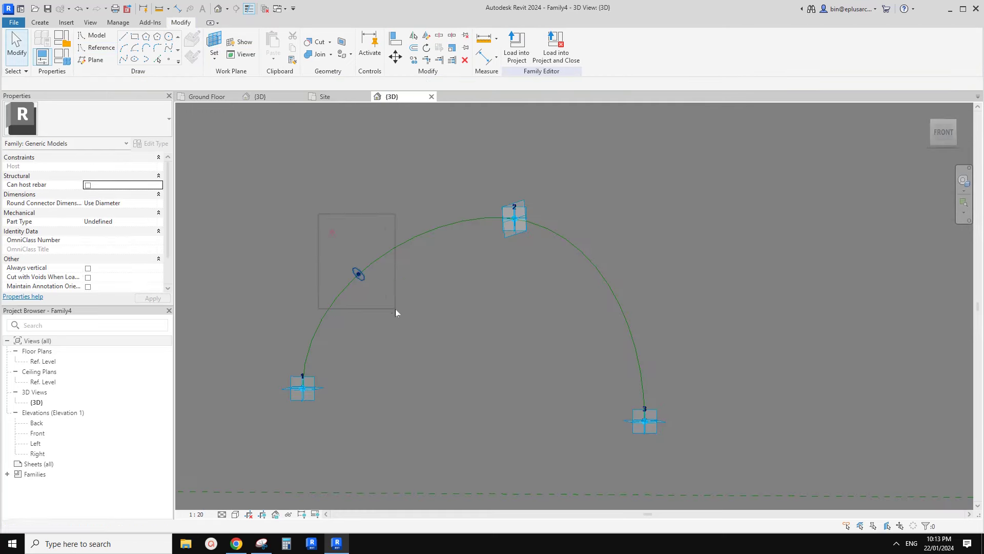
pyautogui.press('c')
pyautogui.press('o')
pyautogui.click(372, 287)
pyautogui.click(433, 309)
pyautogui.scroll(2, 428, 306)
# Step: Rehost the copied reference point and its circle onto the arch curve, just before adaptive point 2
pyautogui.press('Escape')
pyautogui.click(415, 292)
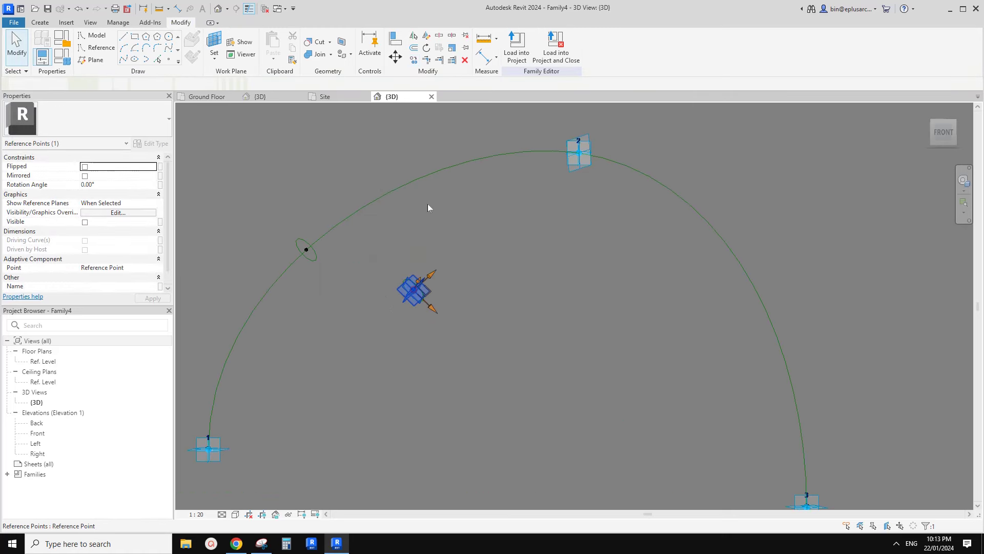
pyautogui.click(614, 49)
pyautogui.click(464, 160)
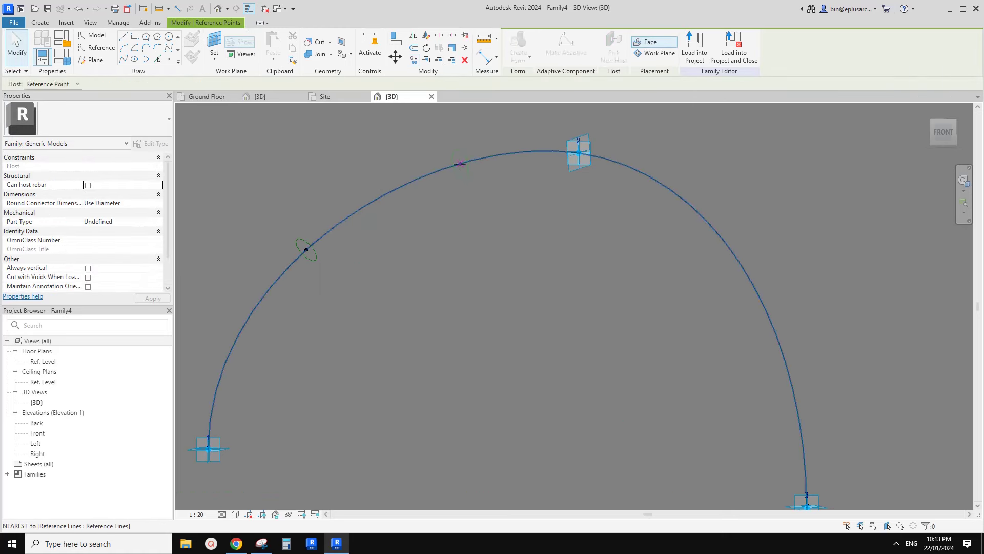
pyautogui.press('Escape')
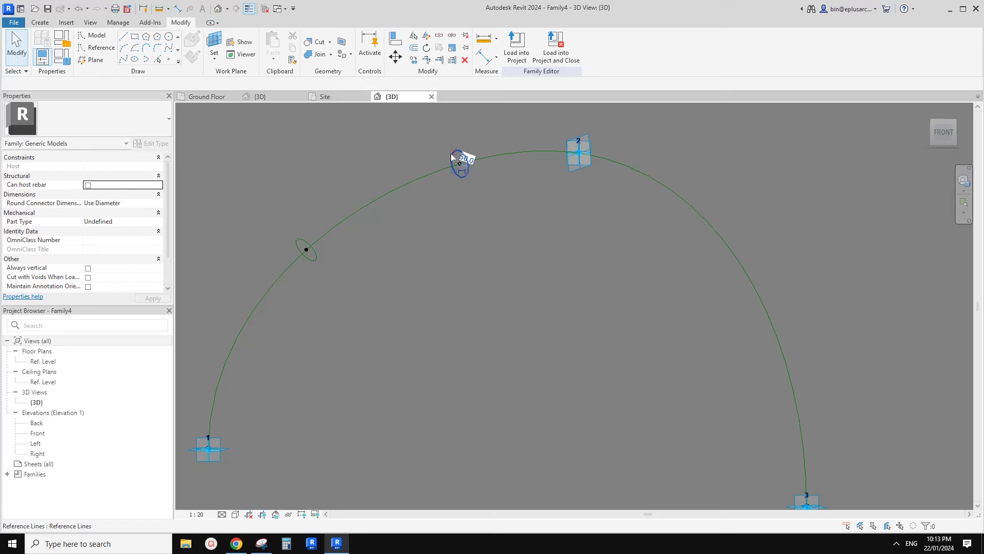
# Step: Create a solid form from the two circle profiles and the arch curve as the path
pyautogui.click(452, 154)
pyautogui.keyDown('ctrl'); pyautogui.click(306, 240); pyautogui.keyUp('ctrl')
pyautogui.keyDown('ctrl'); pyautogui.click(346, 222); pyautogui.keyUp('ctrl')
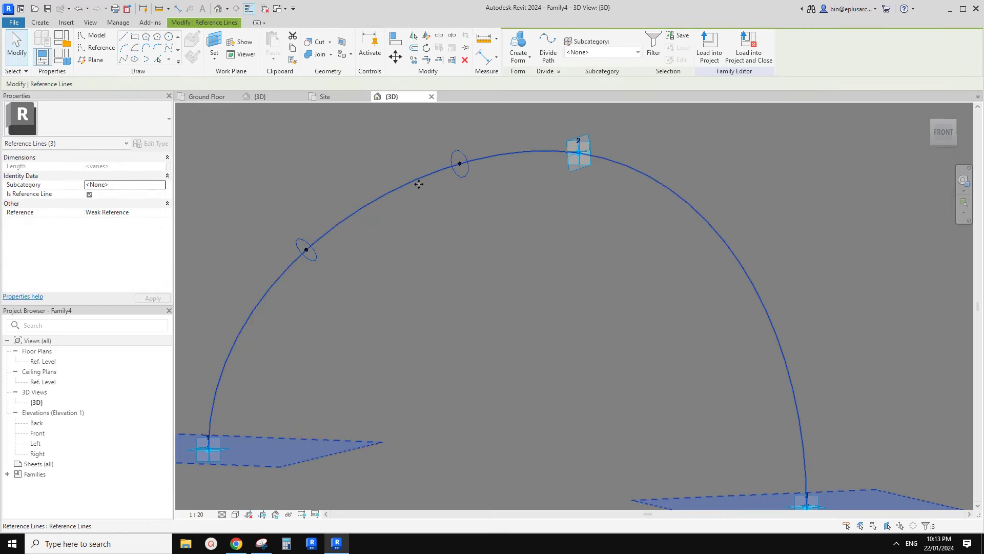
pyautogui.click(518, 46)
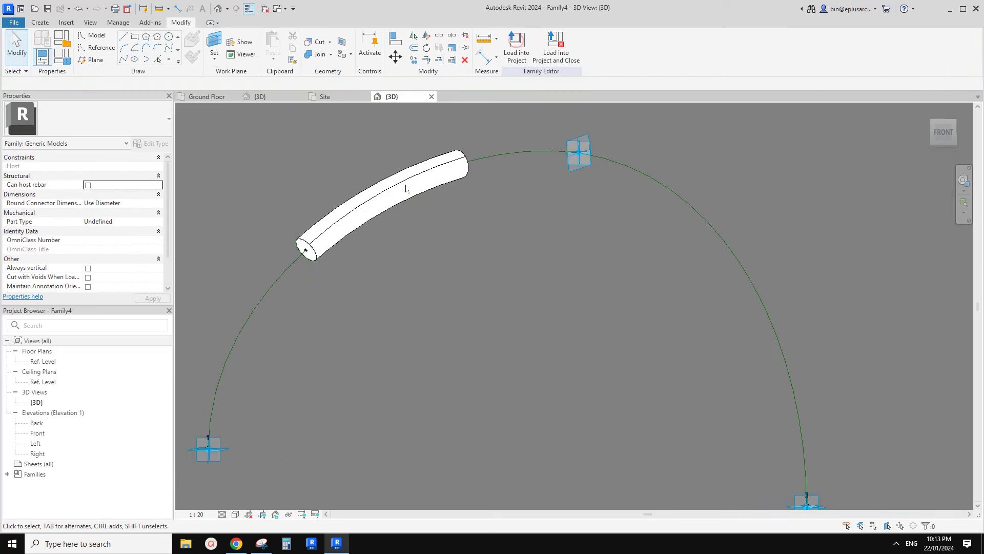
# Step: Change the lower profile point's normalized curve parameter so the tube starts at adaptive point 1
pyautogui.click(310, 270)
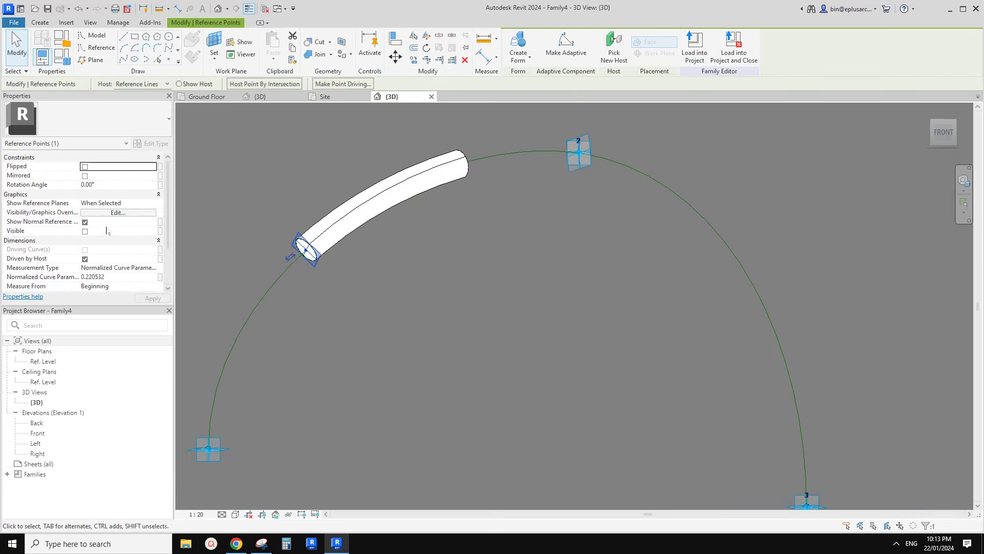
pyautogui.click(116, 277)
pyautogui.click(295, 165)
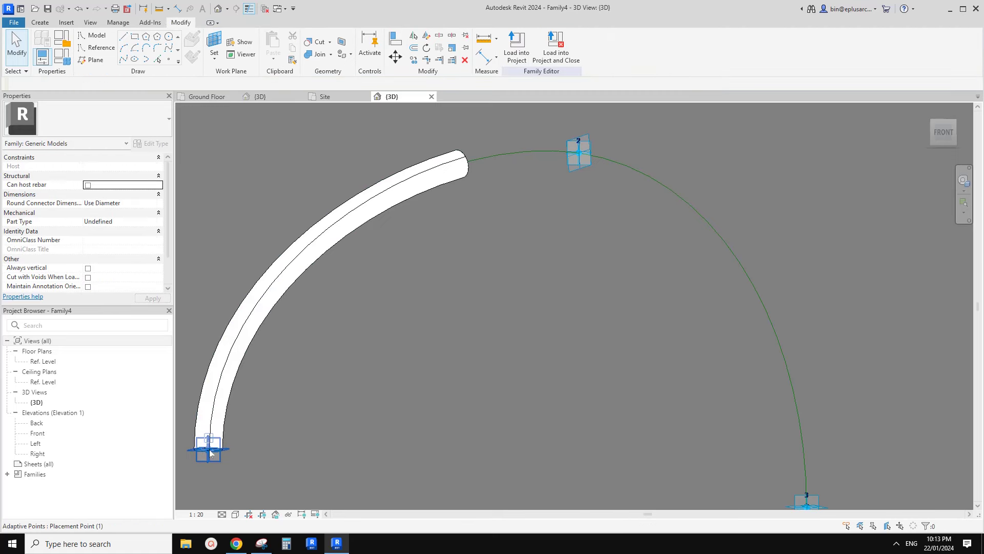
# Step: Set the upper profile point's normalized curve parameter to 1 so the tube ends at adaptive point 3
pyautogui.click(471, 169)
pyautogui.click(116, 277)
pyautogui.write('1')
pyautogui.scroll(-2, 307, 207)
pyautogui.keyDown('shift'); pyautogui.moveTo(356, 210); pyautogui.dragTo(339, 221, button='middle'); pyautogui.keyUp('shift')
# Step: Switch to Chrome to study the market hall photo's yellow arches, return to Revit and examine the tube arch
pyautogui.click(237, 542)
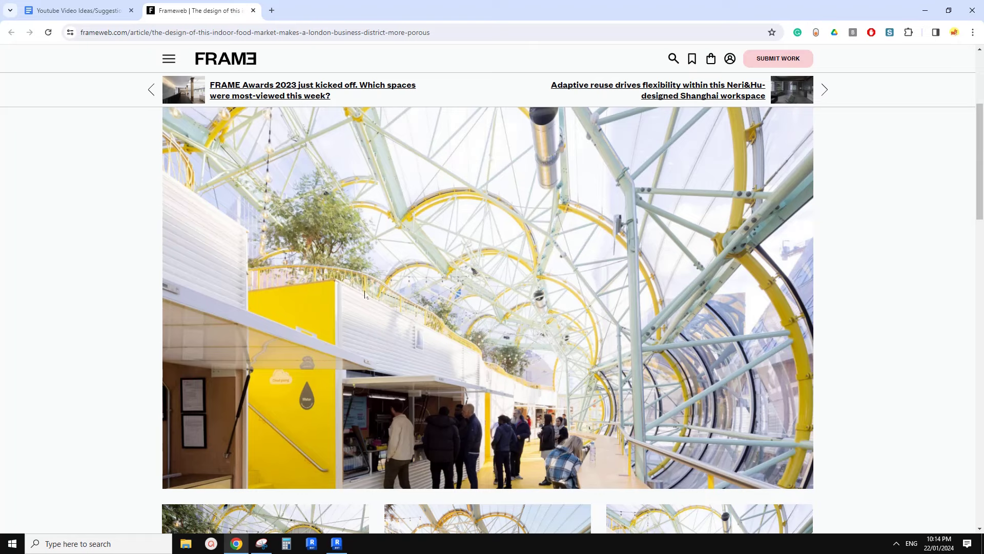
pyautogui.click(337, 542)
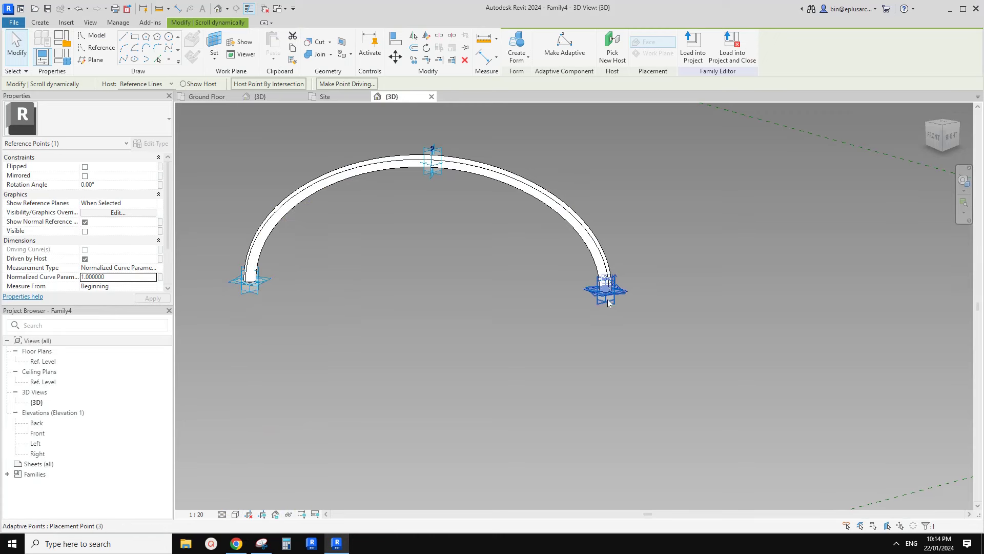
pyautogui.scroll(-1, 350, 306)
pyautogui.moveTo(350, 306); pyautogui.dragTo(350, 313, button='middle')
pyautogui.scroll(2, 272, 303)
pyautogui.press('Escape')
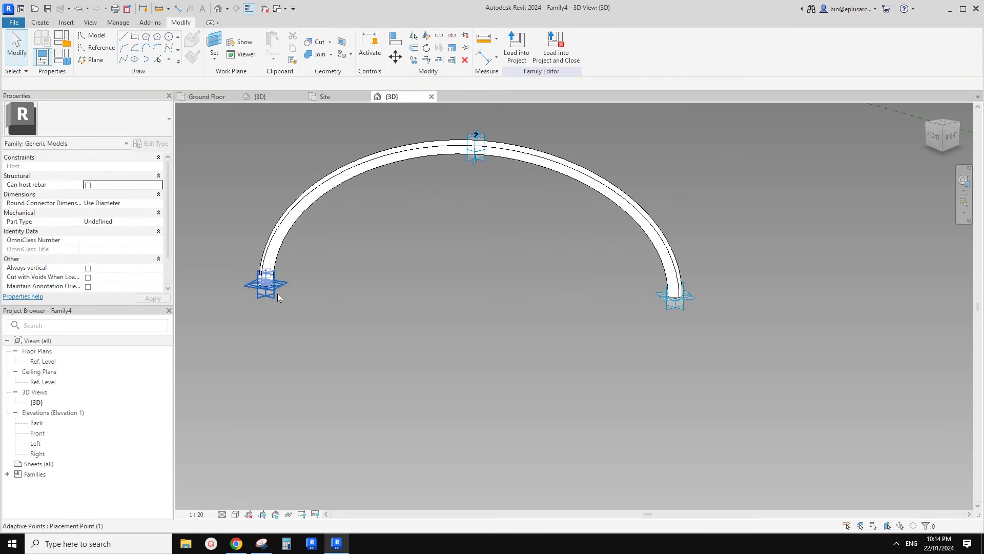
pyautogui.keyDown('shift'); pyautogui.moveTo(281, 228); pyautogui.dragTo(316, 270, button='middle'); pyautogui.keyUp('shift')
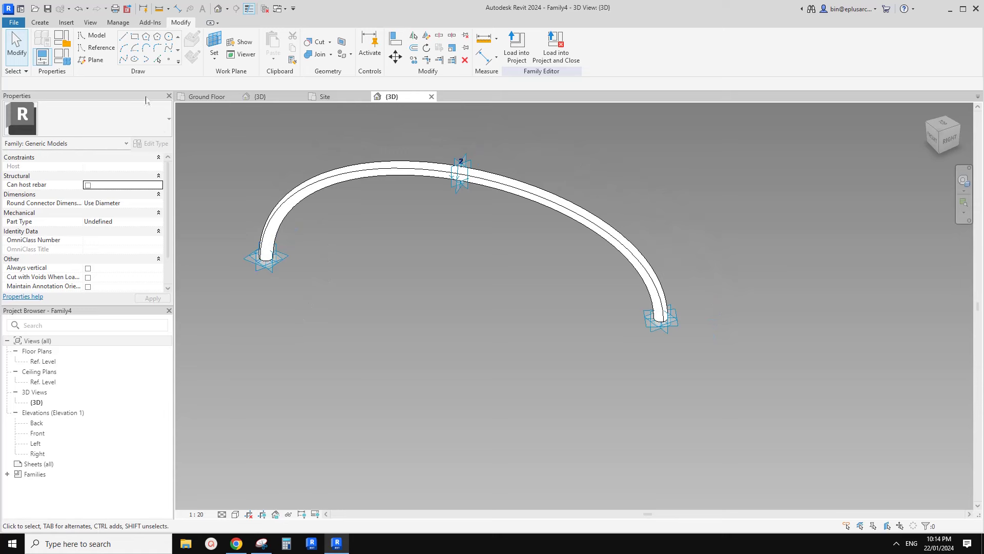
pyautogui.click(170, 60)
pyautogui.click(192, 58)
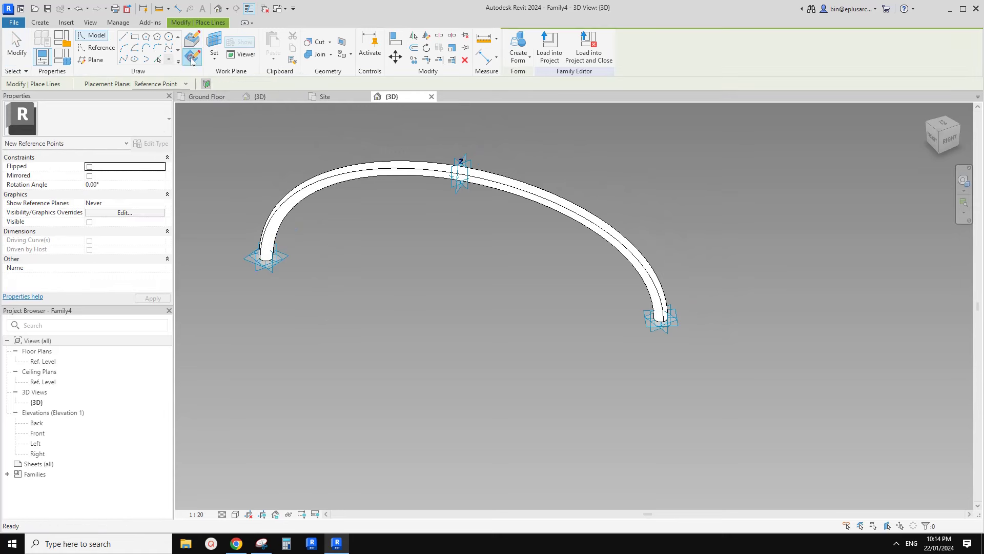
pyautogui.press('Escape')
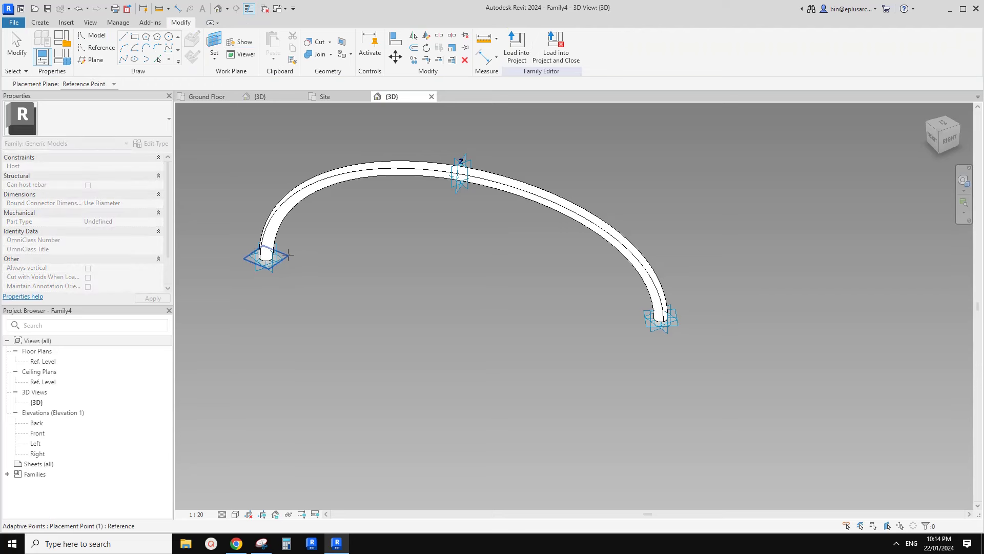
pyautogui.press('Return')
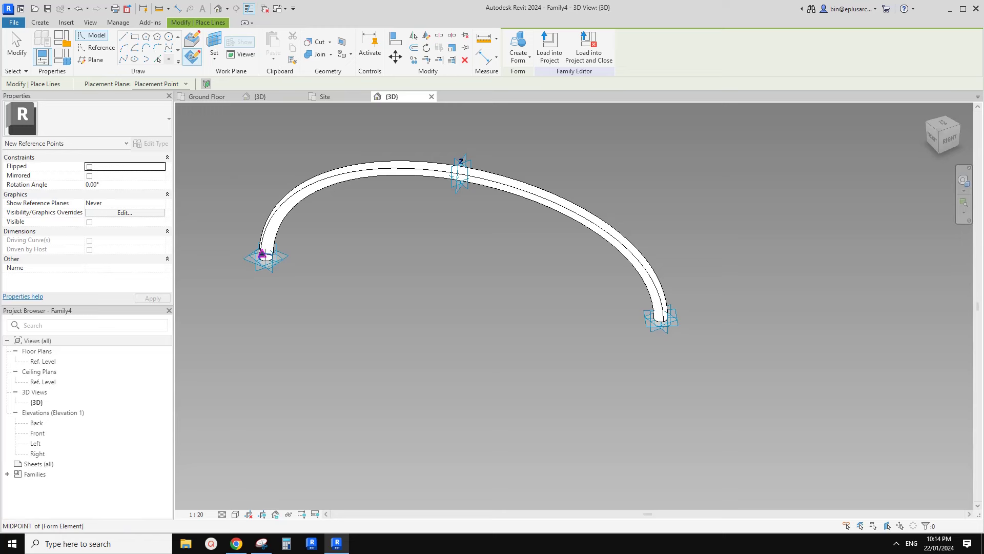
pyautogui.press('Escape')
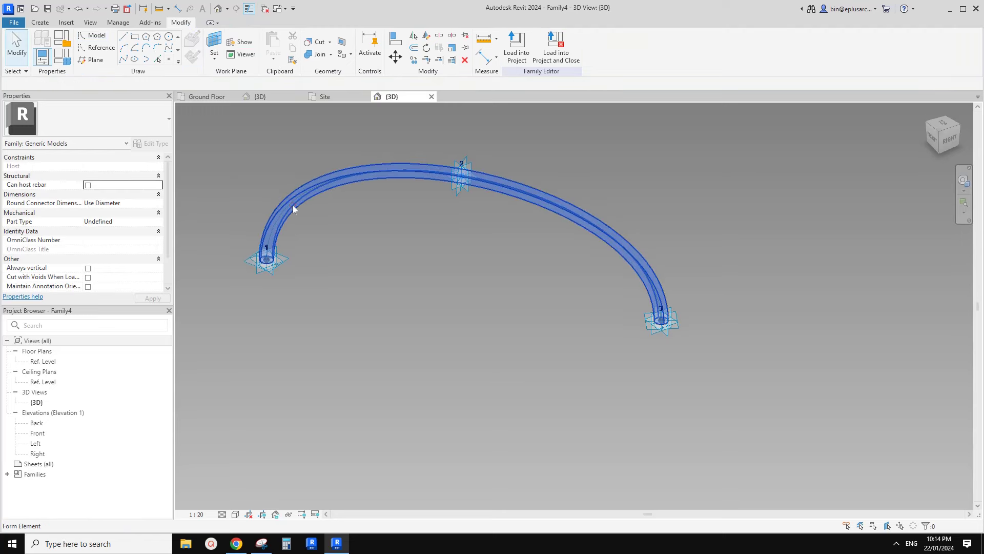
# Step: Temporarily hide the tube form so the arch curve and adaptive points are exposed
pyautogui.click(293, 205)
pyautogui.scroll(2, 294, 205)
pyautogui.press('h')
pyautogui.press('h')
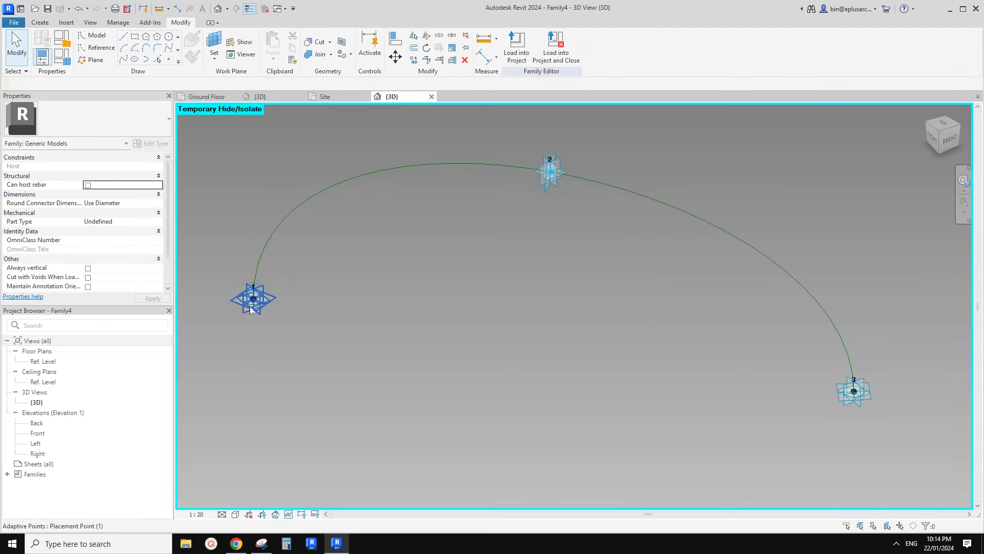
pyautogui.scroll(3, 257, 303)
pyautogui.scroll(5, 260, 295)
pyautogui.click(300, 247)
pyautogui.moveTo(300, 245); pyautogui.dragTo(425, 247, button='middle')
pyautogui.press('h')
pyautogui.press('Escape')
pyautogui.scroll(-7, 337, 297)
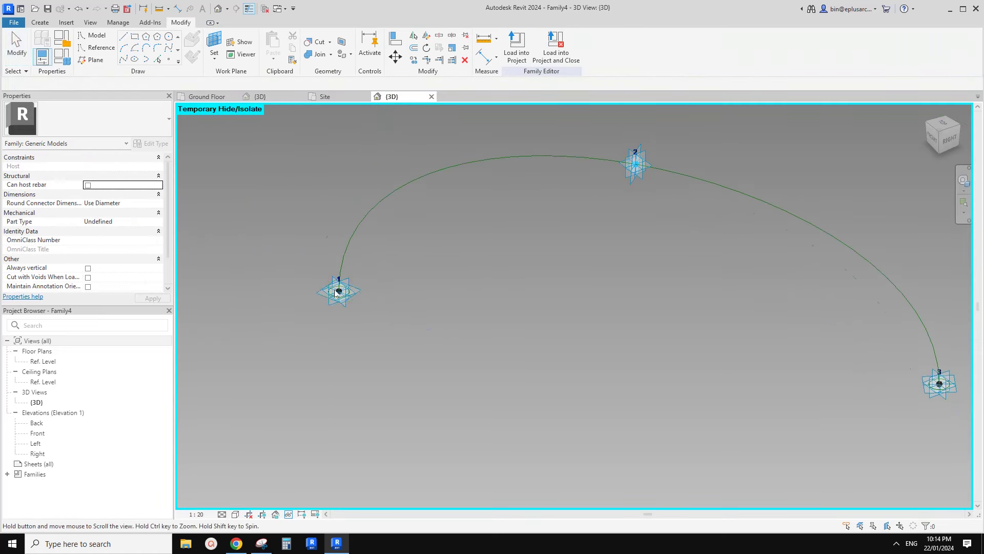
# Step: Temporarily isolate adaptive points 1 and 3 in the 3D view, leaving out point 2 and the arch curve
pyautogui.moveTo(361, 290); pyautogui.dragTo(334, 294, button='middle')
pyautogui.scroll(1, 333, 295)
pyautogui.click(334, 296)
pyautogui.scroll(-2, 449, 332)
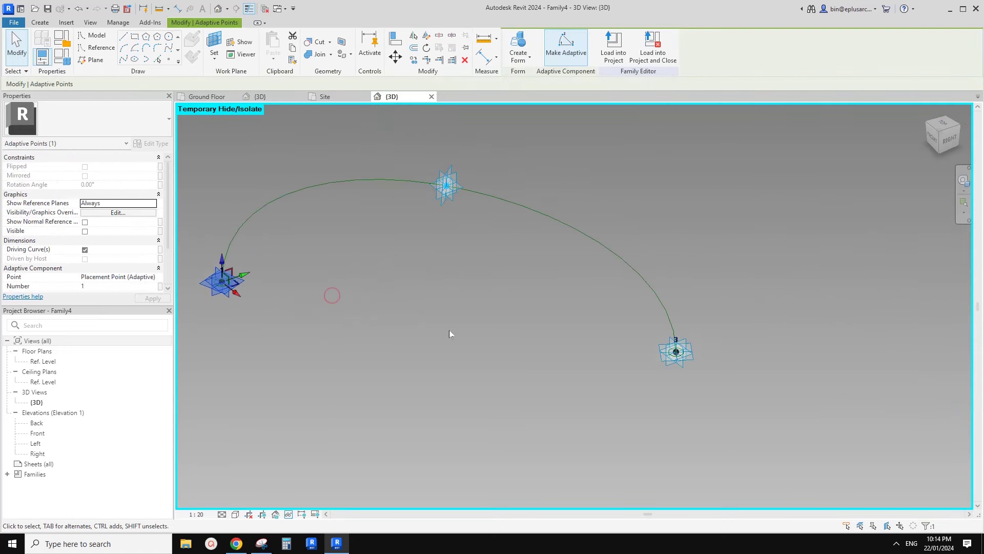
pyautogui.keyDown('ctrl'); pyautogui.click(677, 352); pyautogui.keyUp('ctrl')
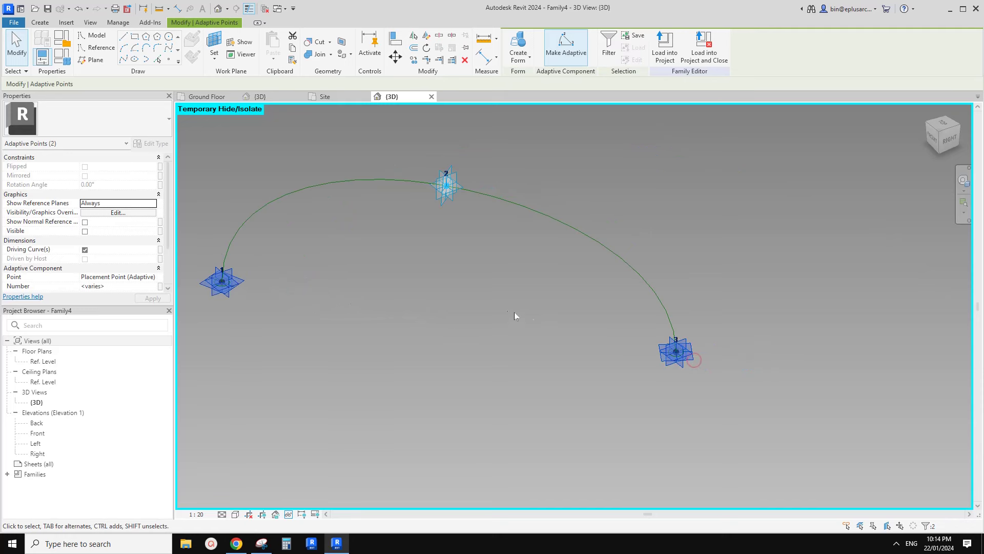
pyautogui.moveTo(426, 281); pyautogui.dragTo(418, 301, button='middle')
pyautogui.press('h')
pyautogui.press('i')
pyautogui.click(346, 303)
pyautogui.moveTo(349, 313); pyautogui.dragTo(383, 317, button='middle')
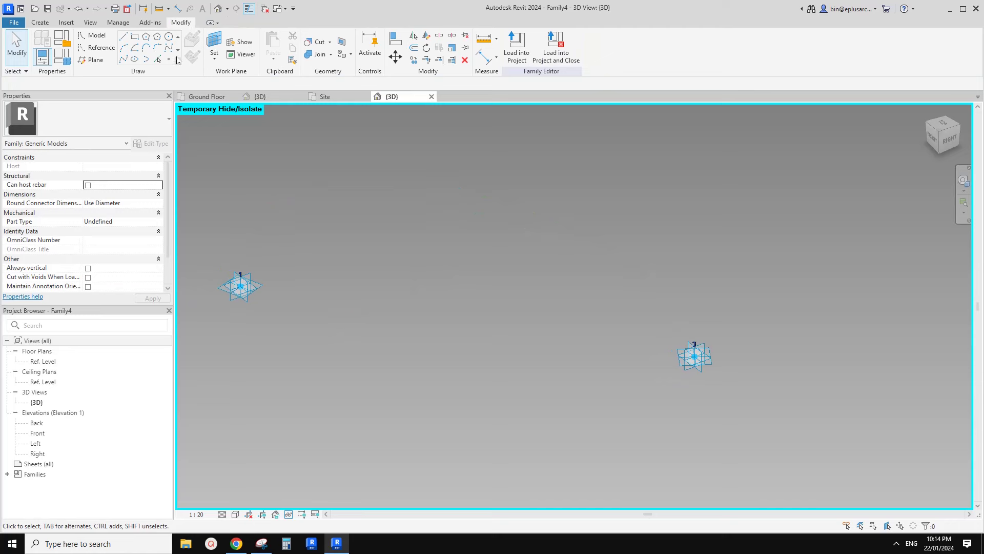
# Step: Set adaptive point 1's horizontal plane as the work plane and place a reference point on adaptive point 1
pyautogui.click(168, 60)
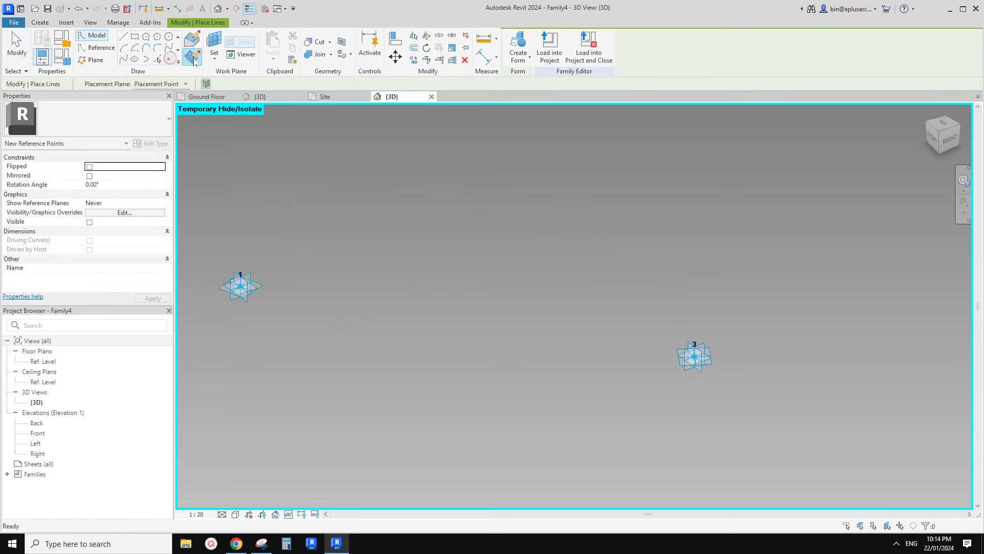
pyautogui.click(215, 41)
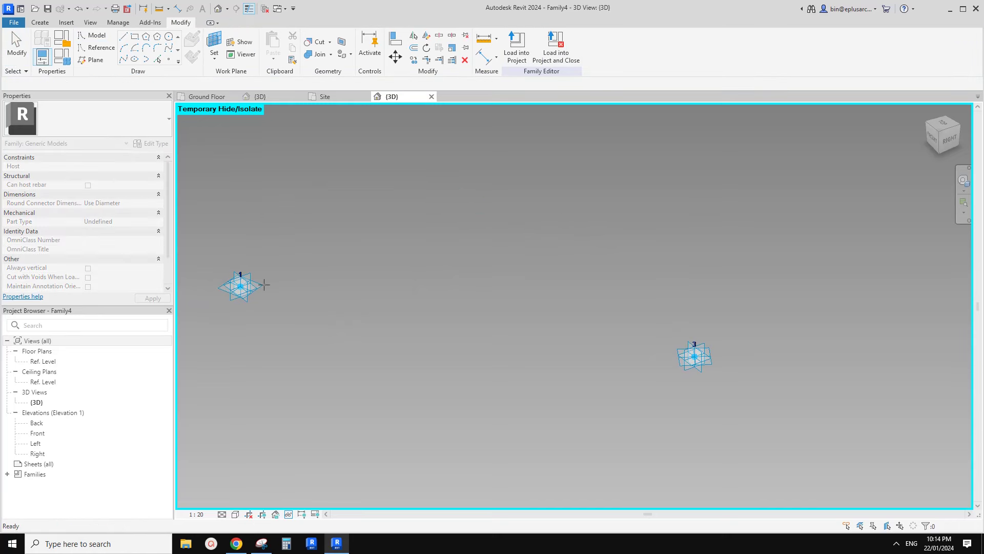
pyautogui.click(265, 285)
pyautogui.click(241, 285)
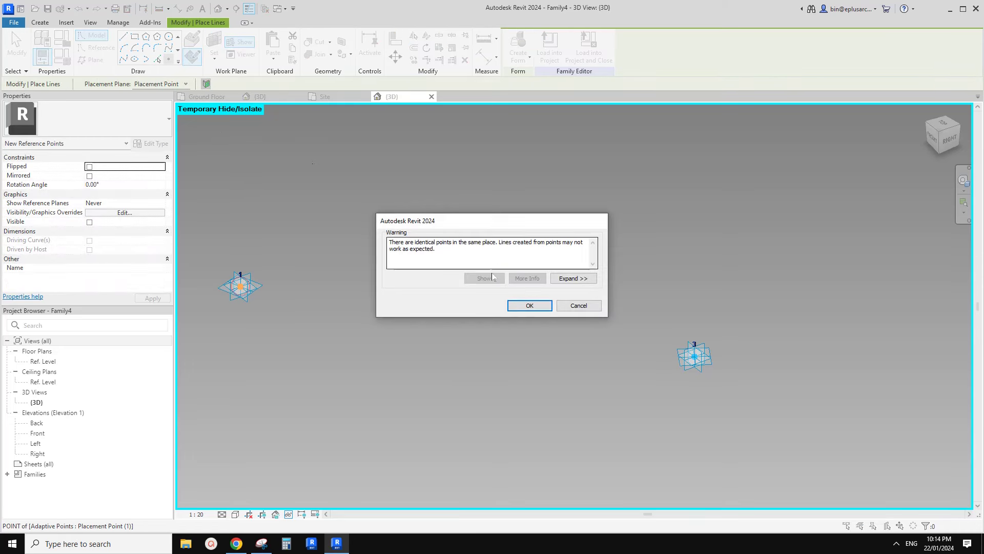
pyautogui.click(530, 305)
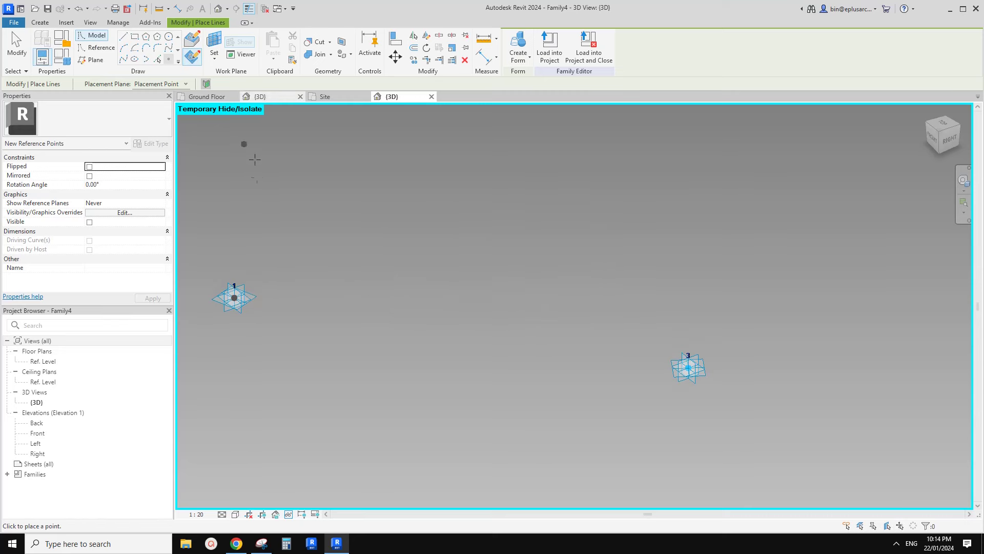
pyautogui.click(250, 287)
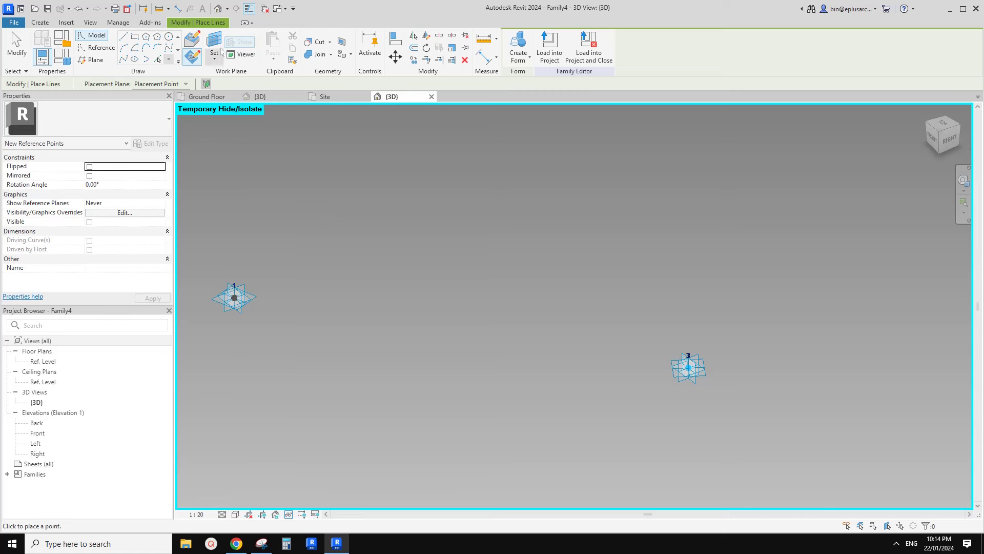
# Step: Place a second reference point on adaptive point 3, hosted on that point's horizontal plane
pyautogui.click(693, 370)
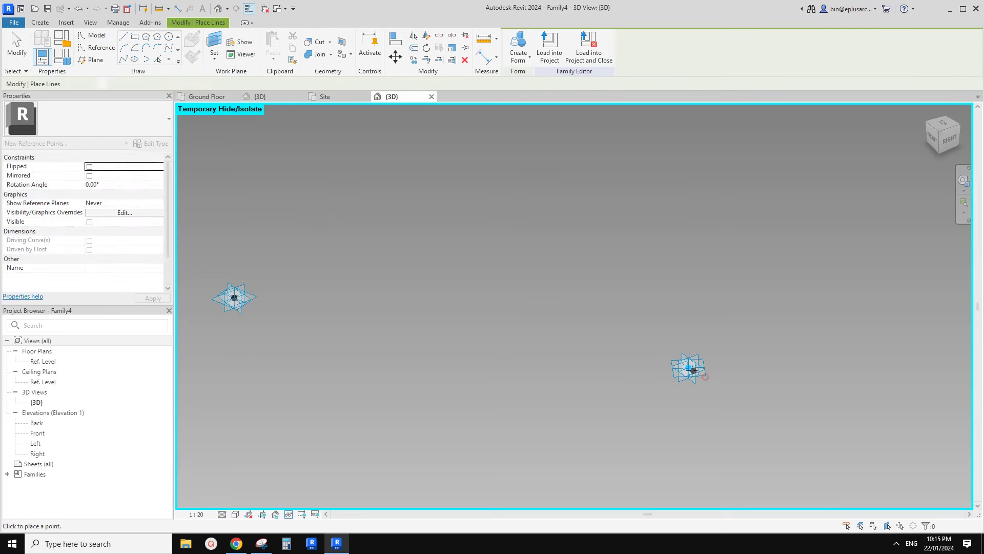
pyautogui.click(533, 306)
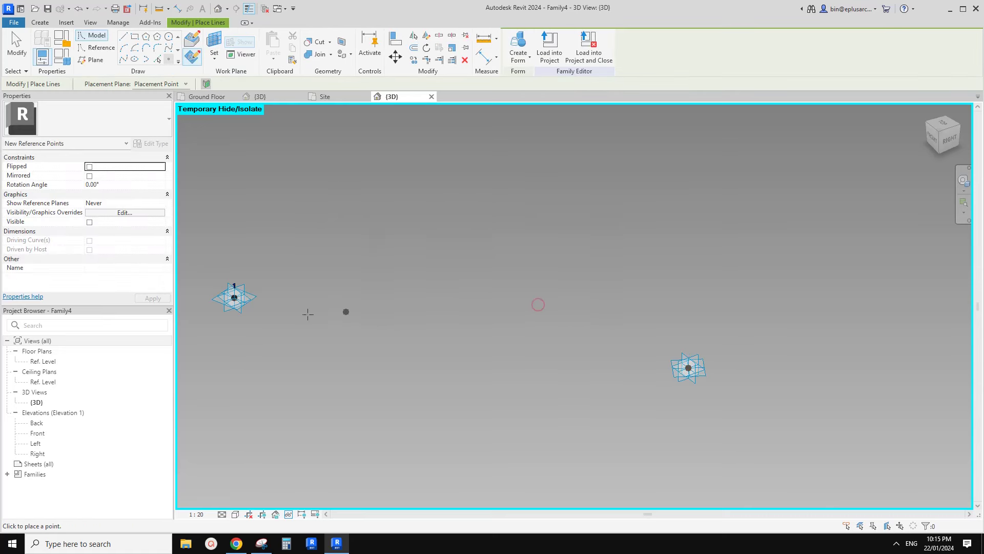
pyautogui.press('Escape')
# Step: Set the offset of the reference point hosted on adaptive point 1 to -500 so it sits below it
pyautogui.click(235, 300)
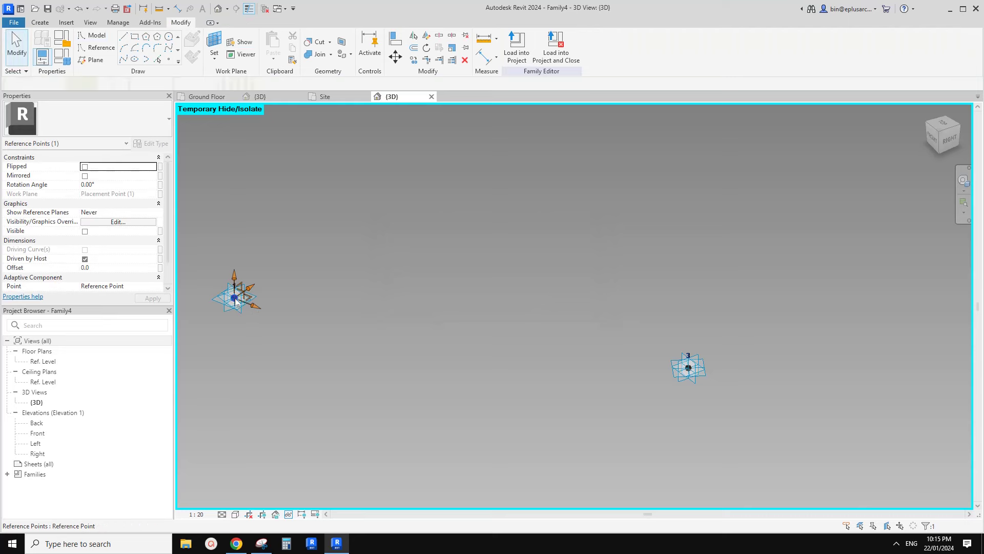
pyautogui.click(103, 268)
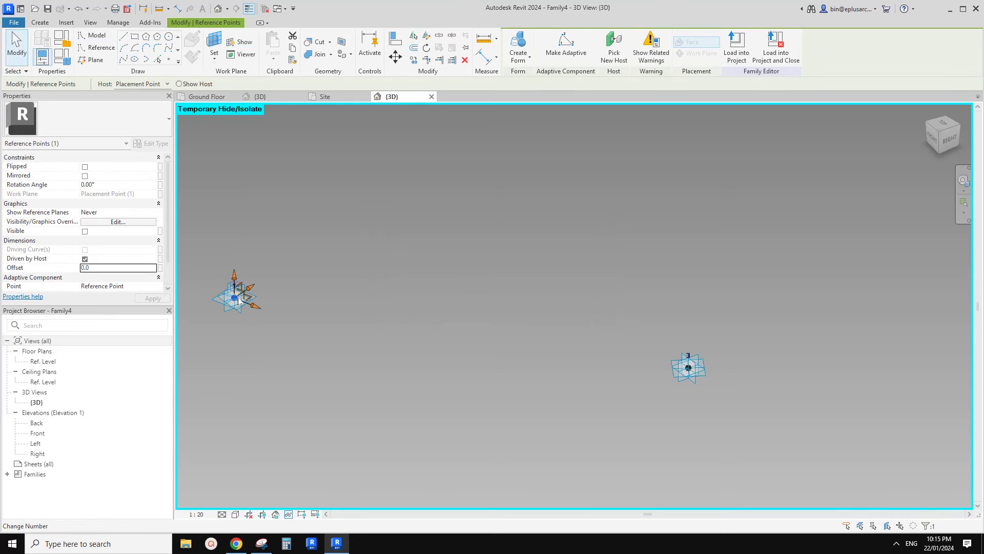
pyautogui.write('-50')
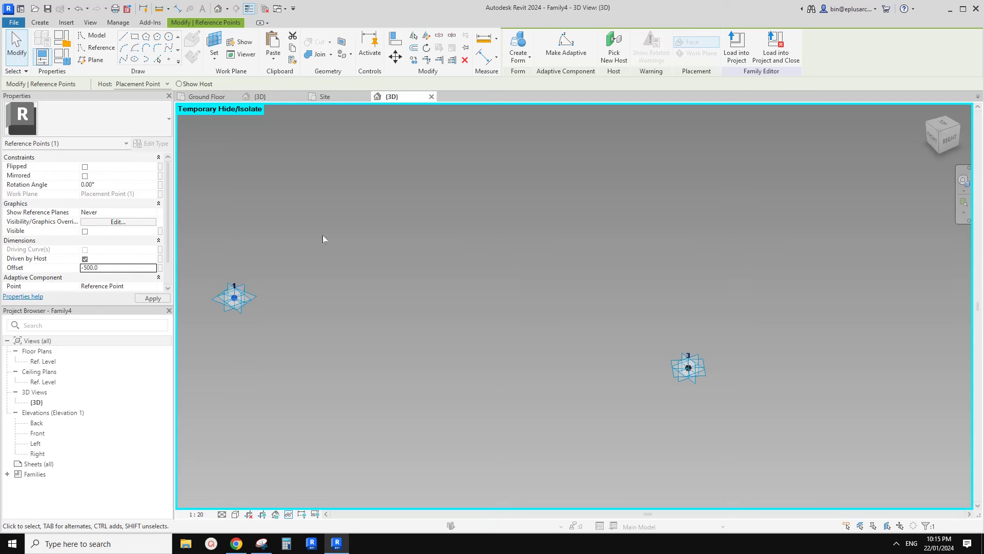
pyautogui.scroll(-2, 322, 235)
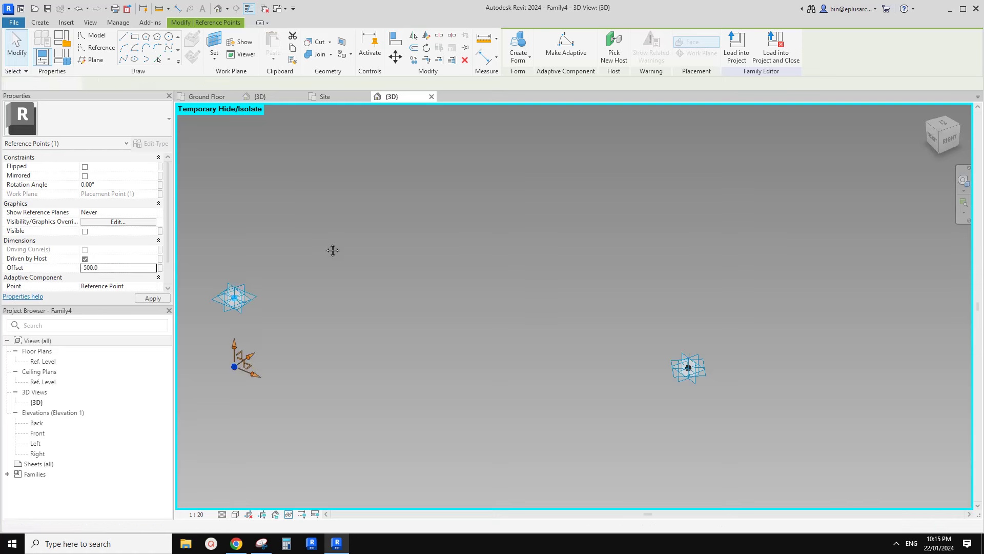
# Step: Set the offset of the reference point hosted on adaptive point 3 to 500 so it sits below it
pyautogui.click(599, 340)
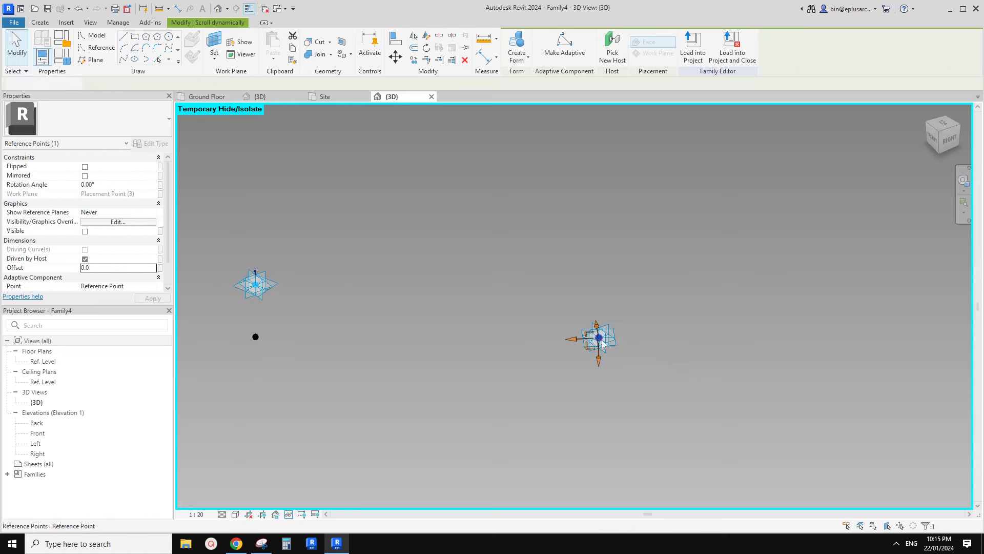
pyautogui.keyDown('shift'); pyautogui.moveTo(600, 362); pyautogui.dragTo(243, 319, button='middle'); pyautogui.keyUp('shift')
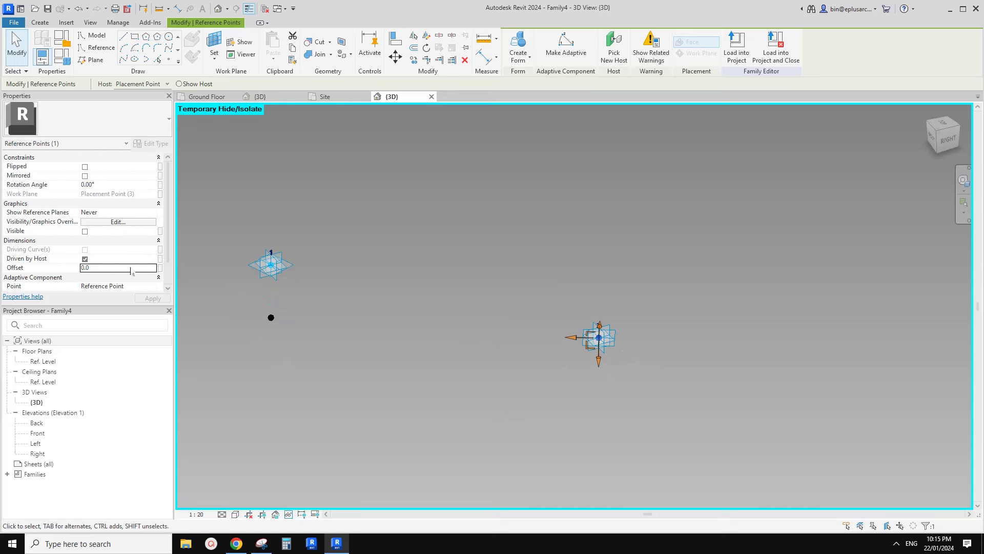
pyautogui.click(130, 267)
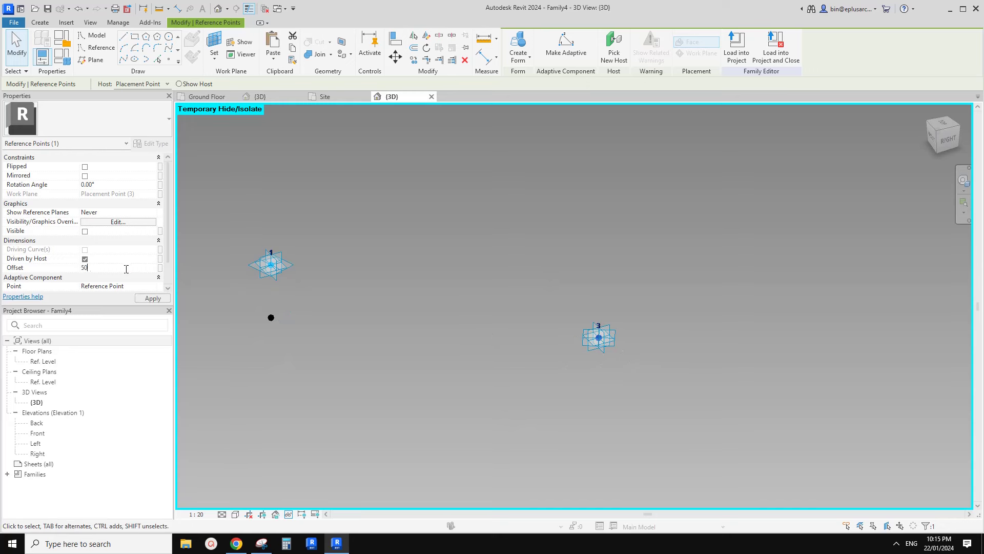
pyautogui.keyDown('shift'); pyautogui.moveTo(445, 255); pyautogui.dragTo(477, 283, button='middle'); pyautogui.keyUp('shift')
pyautogui.click(462, 255)
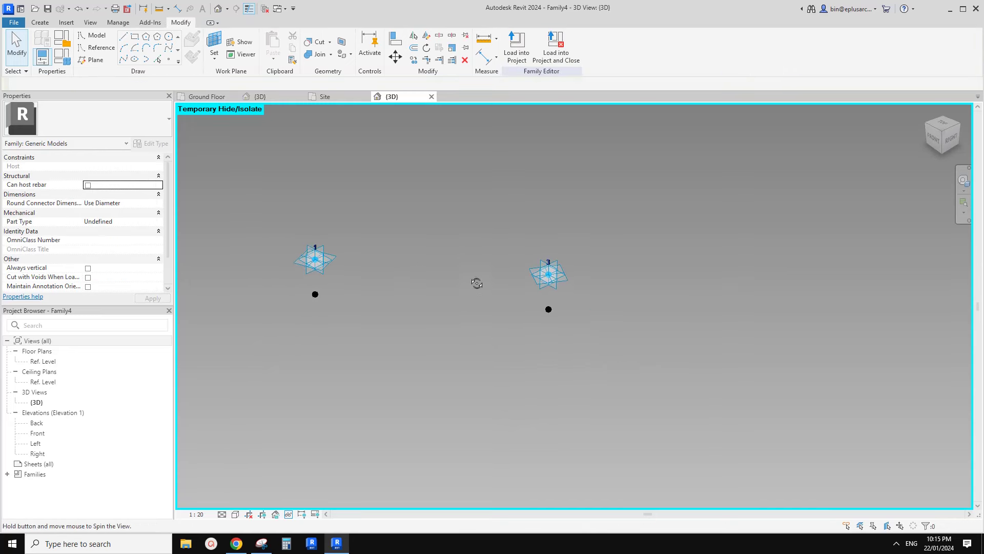
# Step: Compare the offset properties of the two reference points below adaptive points 1 and 3
pyautogui.click(315, 296)
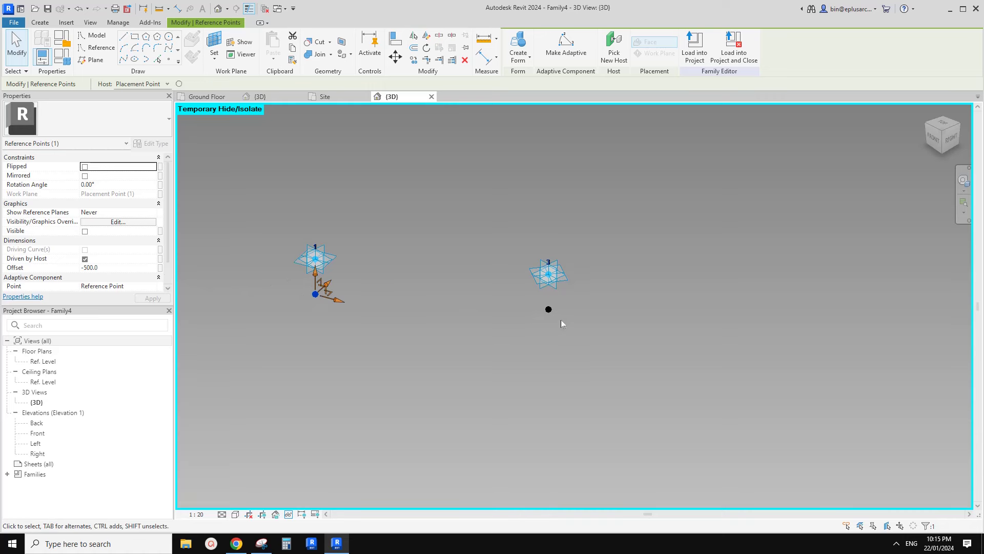
pyautogui.click(550, 309)
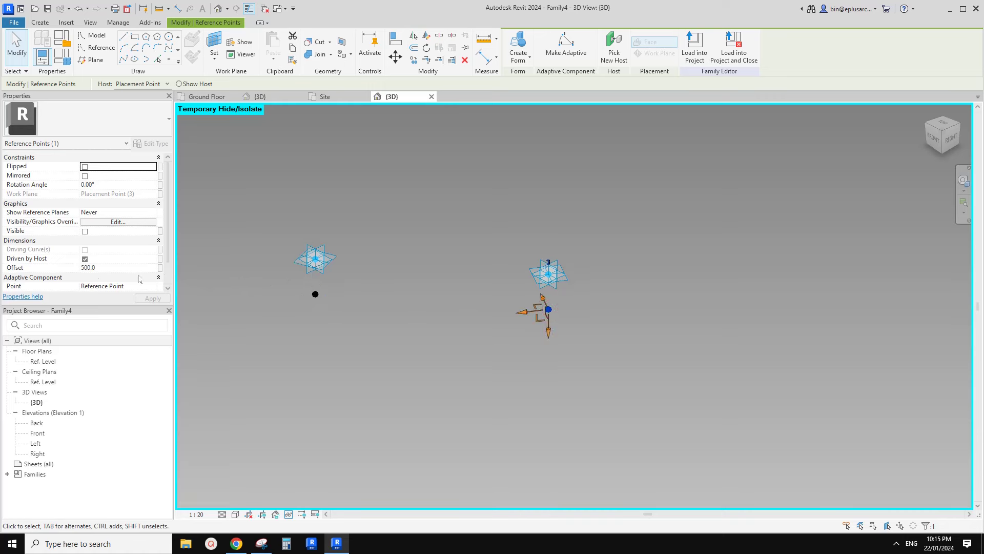
pyautogui.moveTo(294, 284); pyautogui.dragTo(328, 290, button='middle')
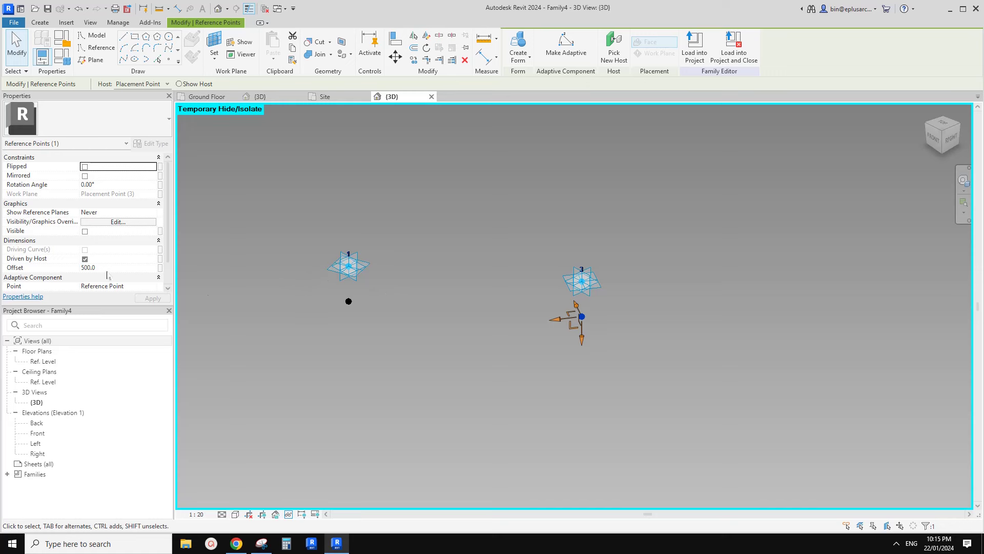
# Step: Reset the temporary hide in the 3D view to bring back the arched tube
pyautogui.keyDown('shift'); pyautogui.moveTo(306, 256); pyautogui.dragTo(328, 266, button='middle'); pyautogui.keyUp('shift')
pyautogui.click(471, 281)
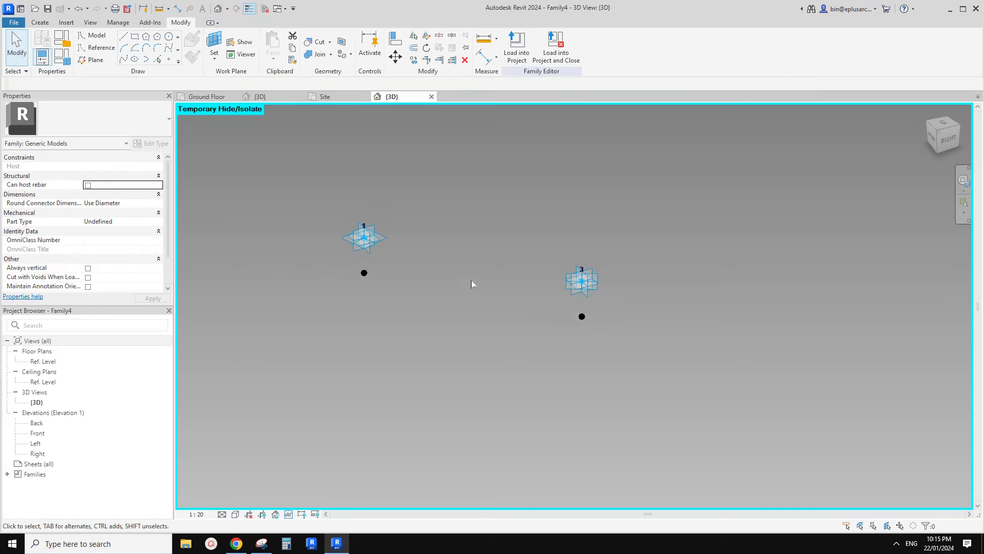
pyautogui.keyDown('shift'); pyautogui.moveTo(471, 281); pyautogui.dragTo(362, 291, button='middle'); pyautogui.keyUp('shift')
pyautogui.press('h')
pyautogui.press('r')
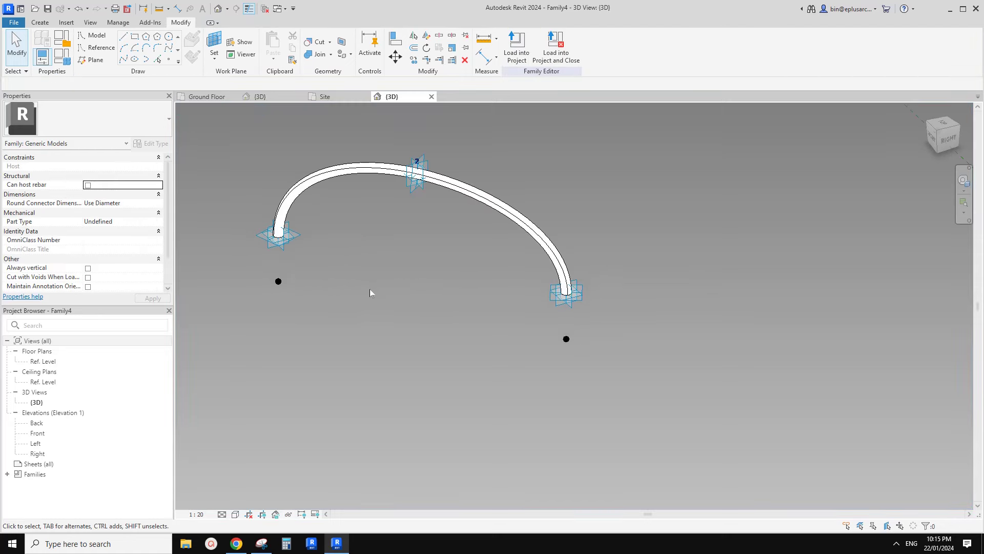
# Step: Connect the two lower offset points with a line through points and make it a reference line
pyautogui.click(270, 286)
pyautogui.keyDown('ctrl'); pyautogui.click(558, 343); pyautogui.keyUp('ctrl')
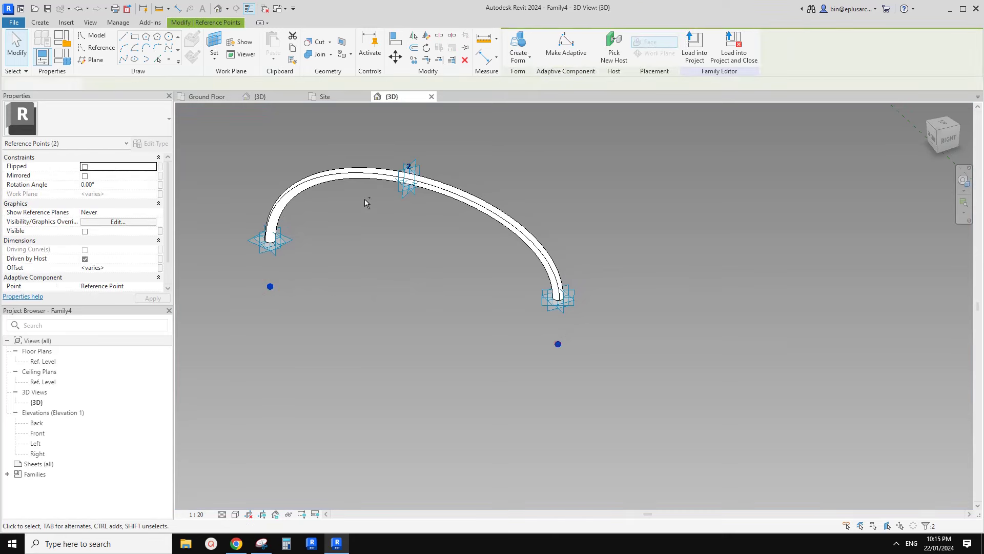
pyautogui.click(124, 59)
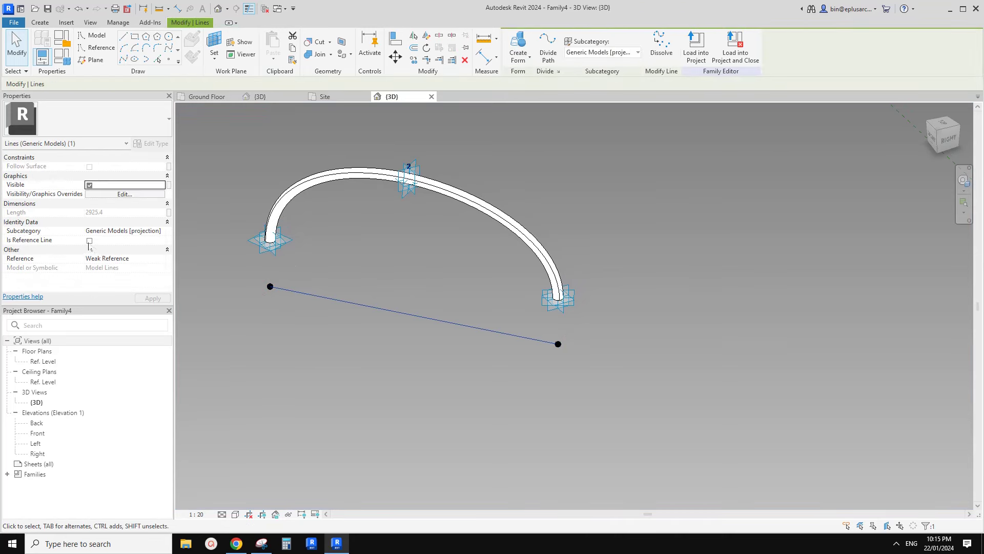
pyautogui.click(90, 241)
pyautogui.scroll(-2, 403, 279)
pyautogui.click(379, 265)
pyautogui.scroll(2, 372, 241)
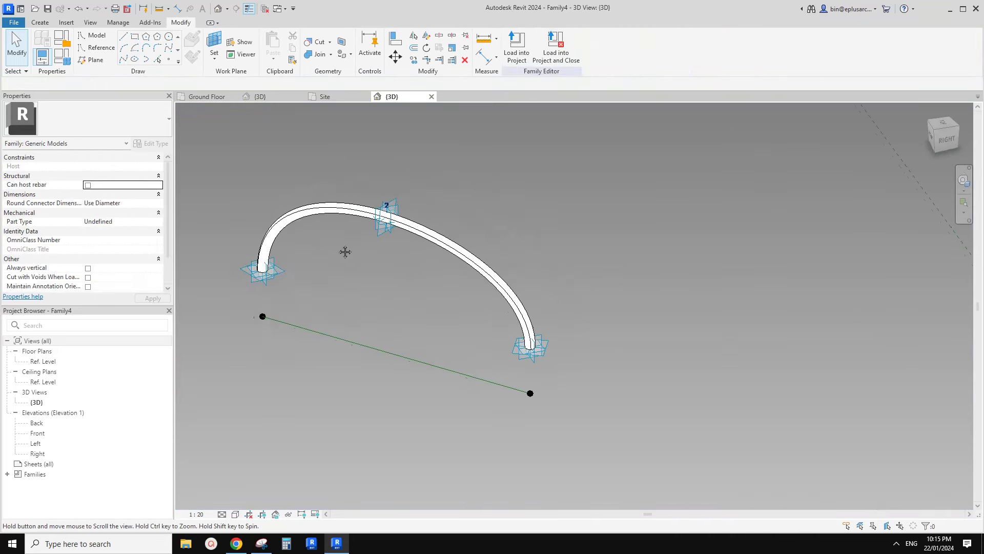
# Step: Temporarily hide the arched tube form, leaving its reference curve and points in view
pyautogui.click(324, 209)
pyautogui.press('h')
pyautogui.press('h')
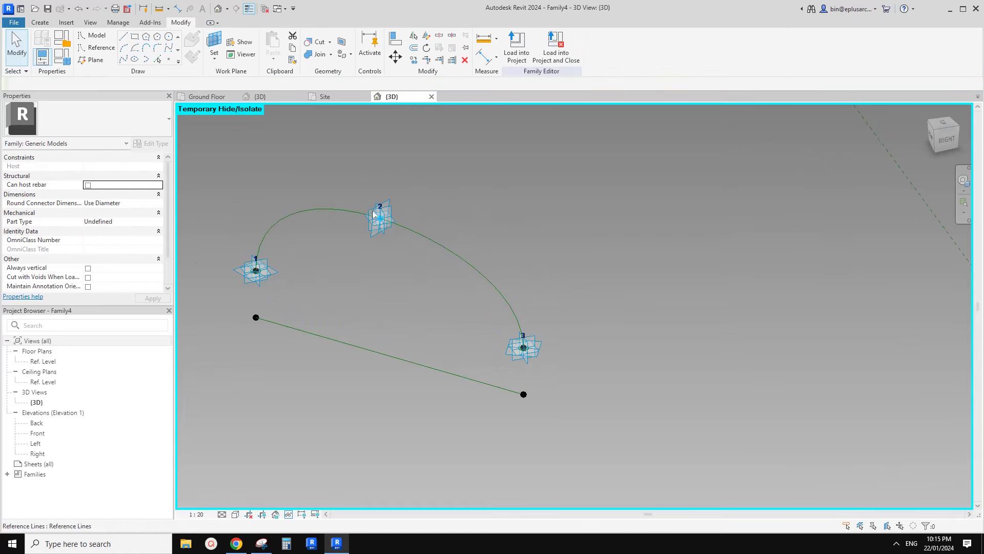
pyautogui.moveTo(339, 232); pyautogui.dragTo(317, 237, button='middle')
# Step: Check the truss photo in the browser's Frame article and, back in Revit, divide the straight reference line using Divide Path
pyautogui.click(237, 542)
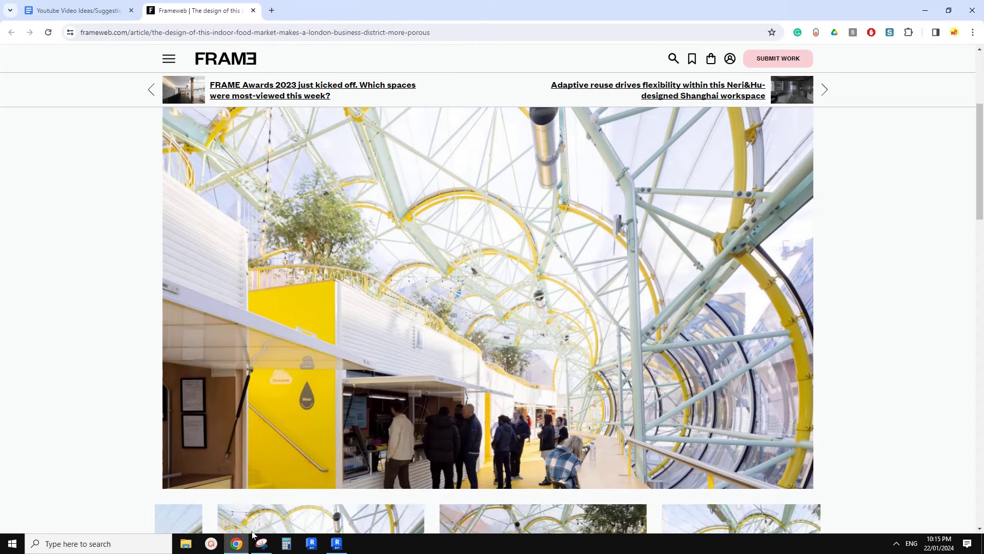
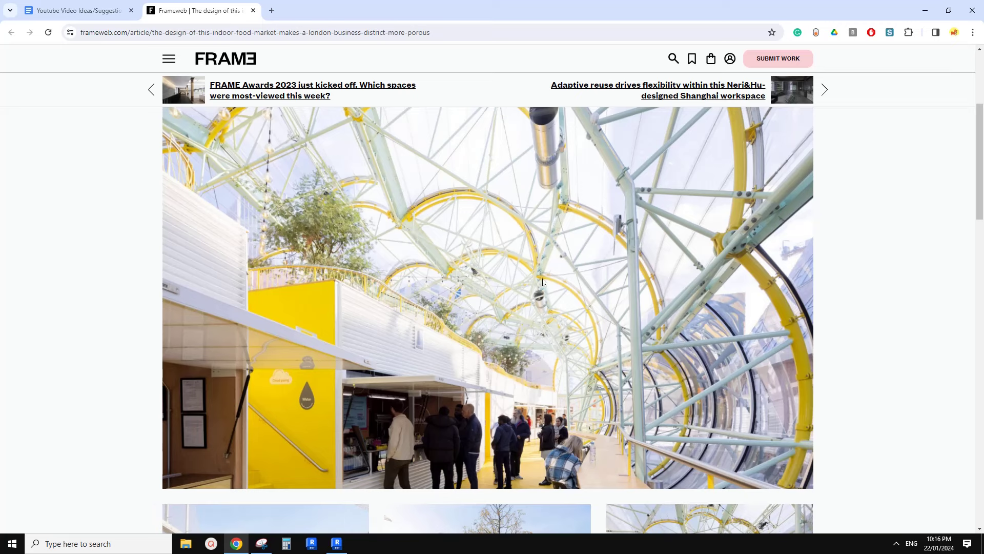
pyautogui.click(335, 542)
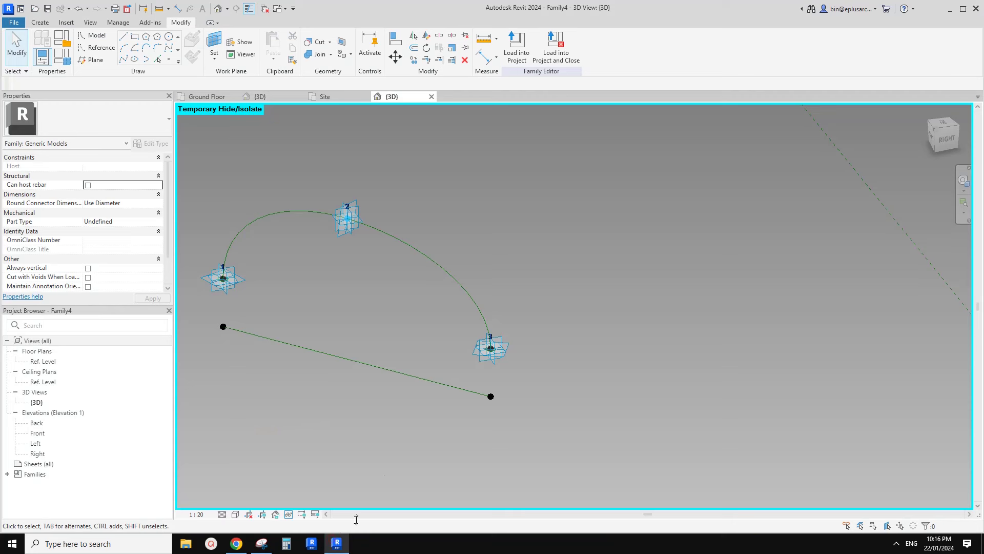
pyautogui.click(377, 366)
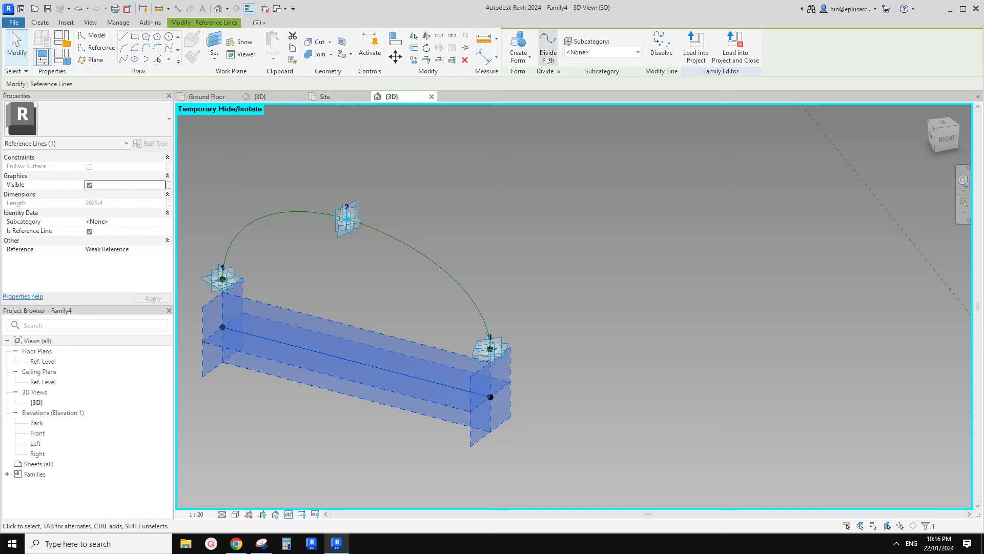
pyautogui.click(547, 49)
pyautogui.moveTo(405, 297); pyautogui.dragTo(466, 294, button='middle')
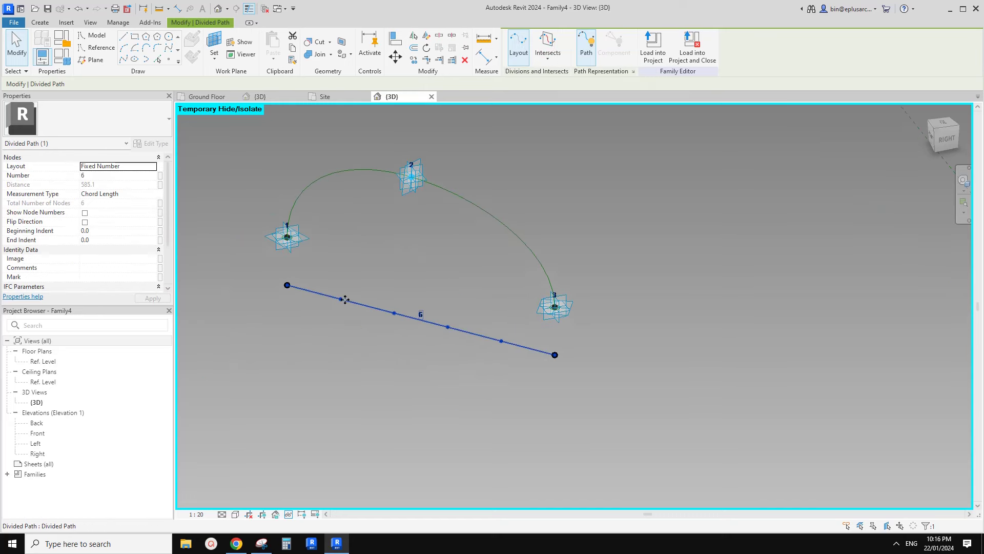
# Step: Divide the arched reference curve with Divide Path and set its number of nodes to 7
pyautogui.click(486, 231)
pyautogui.keyDown('shift'); pyautogui.moveTo(486, 232); pyautogui.dragTo(531, 205, button='middle'); pyautogui.keyUp('shift')
pyautogui.click(548, 50)
pyautogui.write('7')
pyautogui.press('Return')
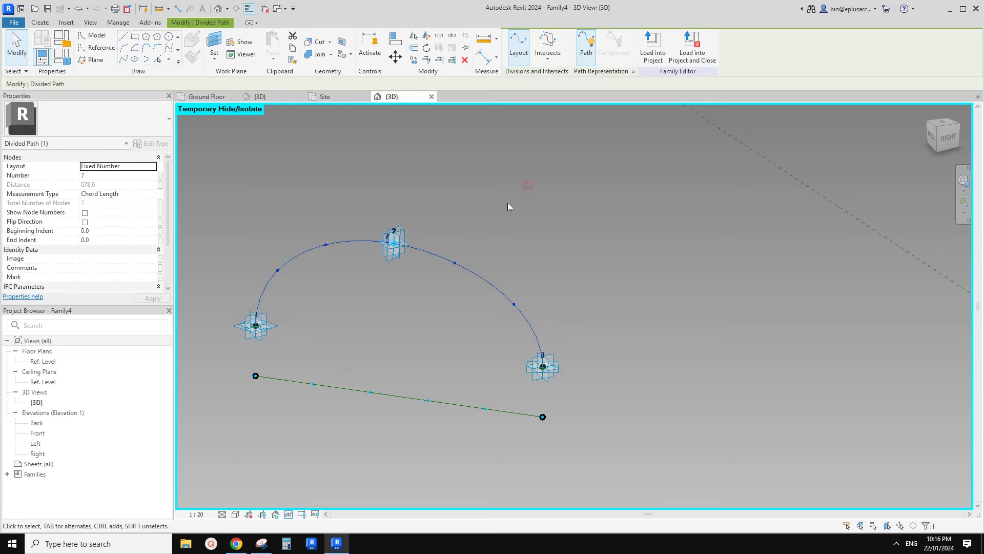
# Step: Compare the divided arch and straight line with the truss photo in the browser
pyautogui.keyDown('shift'); pyautogui.moveTo(375, 336); pyautogui.dragTo(321, 331, button='middle'); pyautogui.keyUp('shift')
pyautogui.click(355, 308)
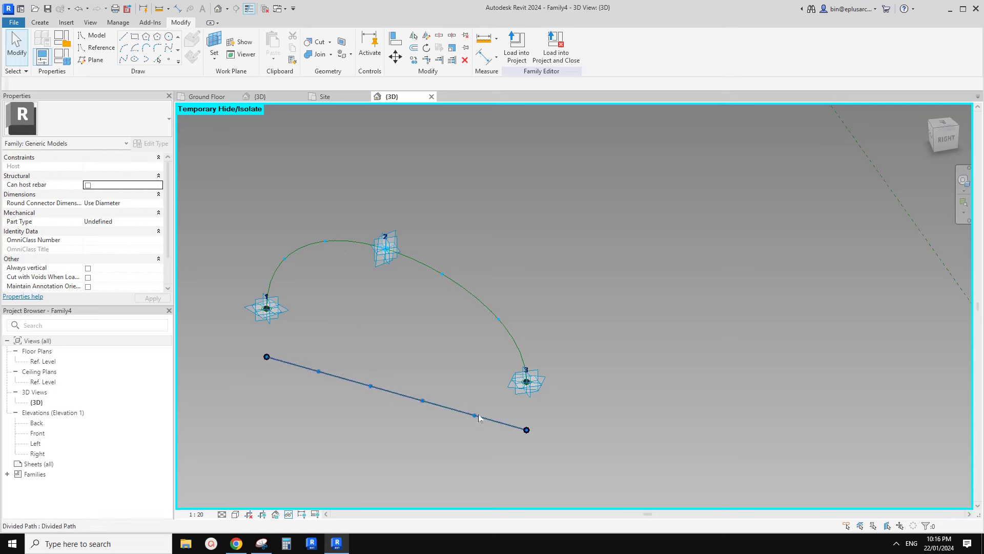
pyautogui.click(236, 544)
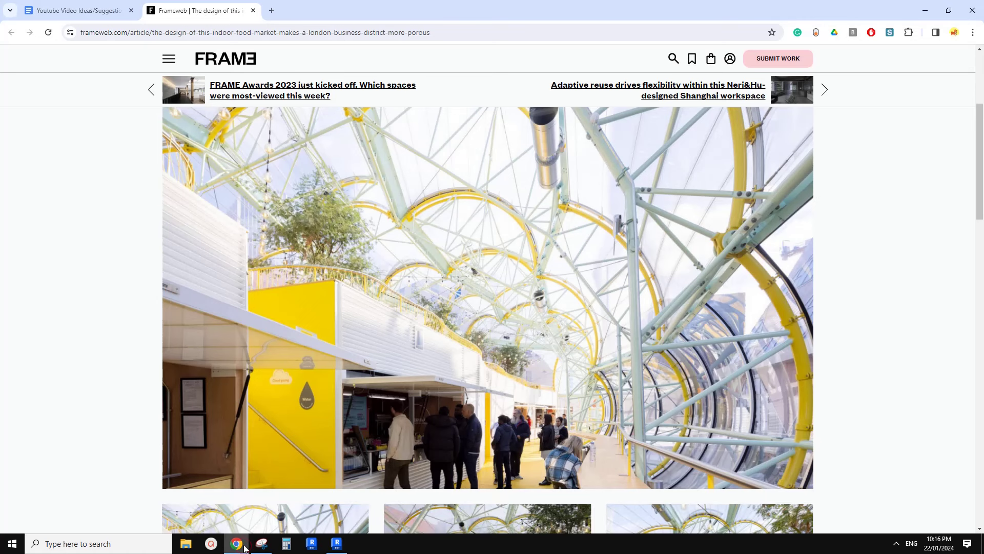
pyautogui.click(338, 546)
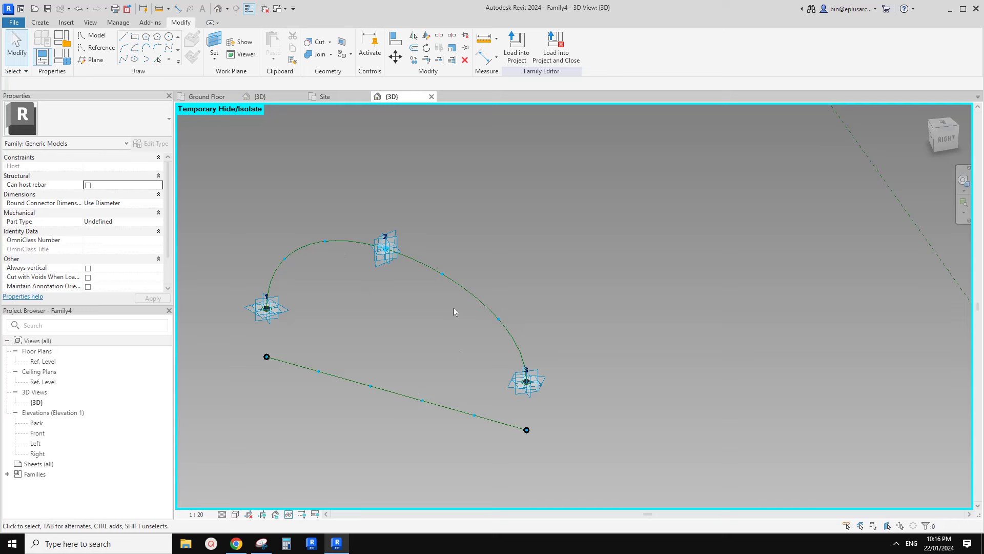
pyautogui.keyDown('shift'); pyautogui.moveTo(530, 392); pyautogui.dragTo(448, 371, button='middle'); pyautogui.keyUp('shift')
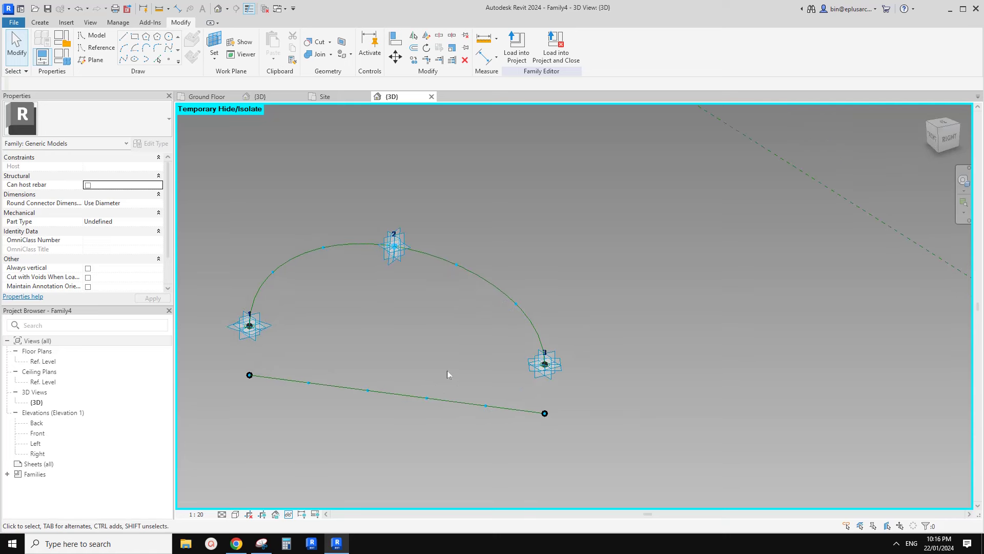
# Step: Set the number of nodes on the straight divided path to 5
pyautogui.click(349, 242)
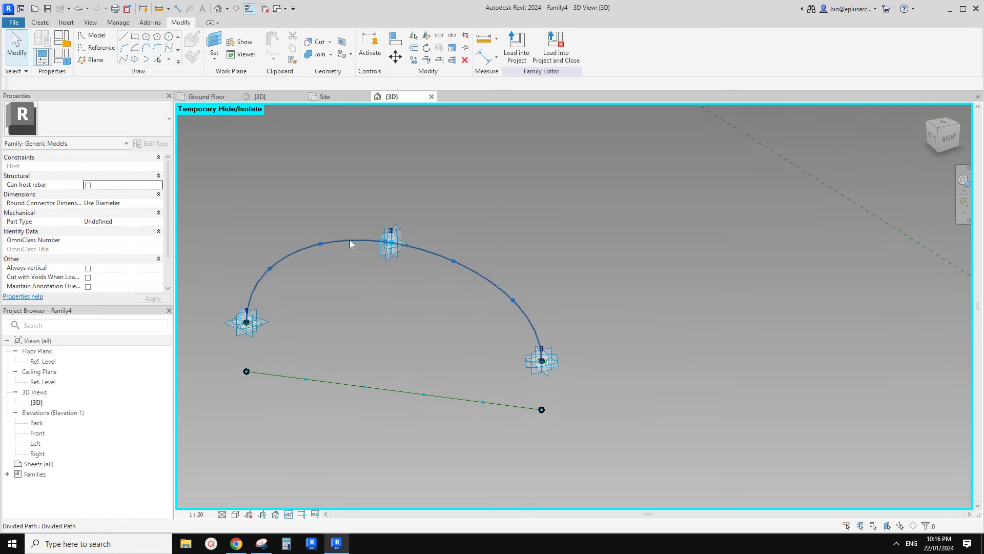
pyautogui.moveTo(364, 276); pyautogui.dragTo(382, 253, button='middle')
pyautogui.click(415, 372)
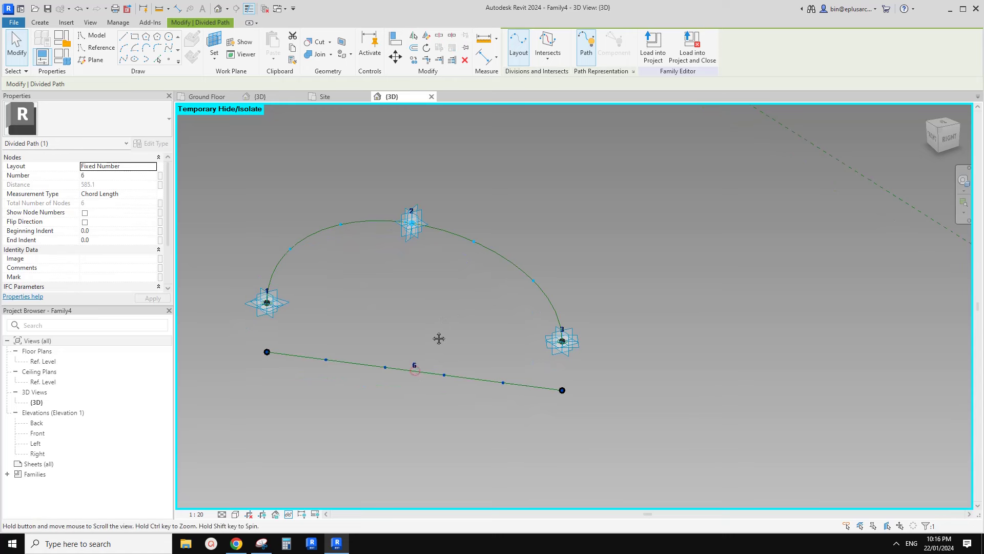
pyautogui.moveTo(438, 339); pyautogui.dragTo(414, 318, button='middle')
pyautogui.click(388, 362)
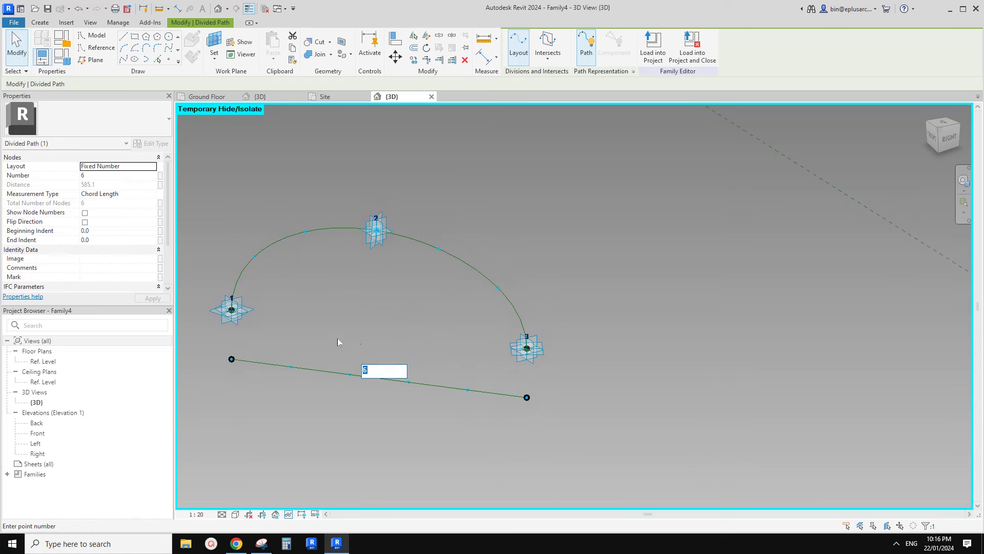
pyautogui.moveTo(376, 299); pyautogui.dragTo(373, 303, button='middle')
pyautogui.press('Return')
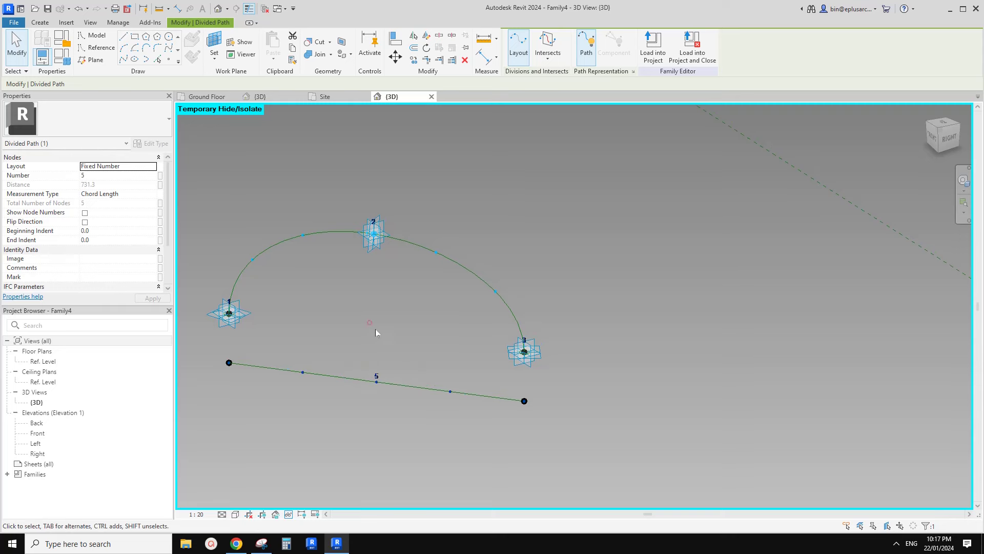
# Step: Try 6 nodes on the arched divided path
pyautogui.click(408, 245)
pyautogui.click(368, 228)
pyautogui.moveTo(352, 311); pyautogui.dragTo(348, 316, button='middle')
pyautogui.write('6')
pyautogui.press('Return')
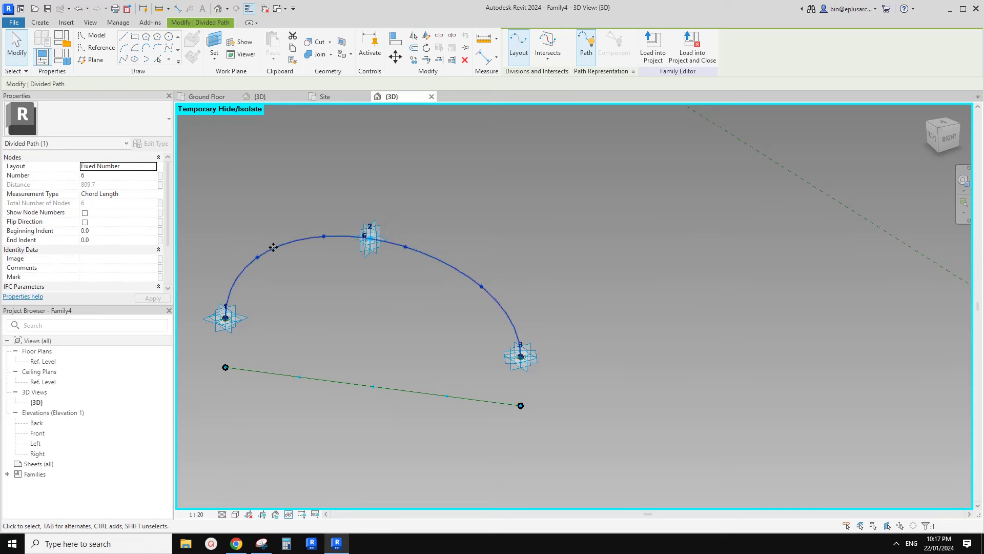
# Step: Set the number of nodes on the arched divided path to 5
pyautogui.click(364, 235)
pyautogui.write('5')
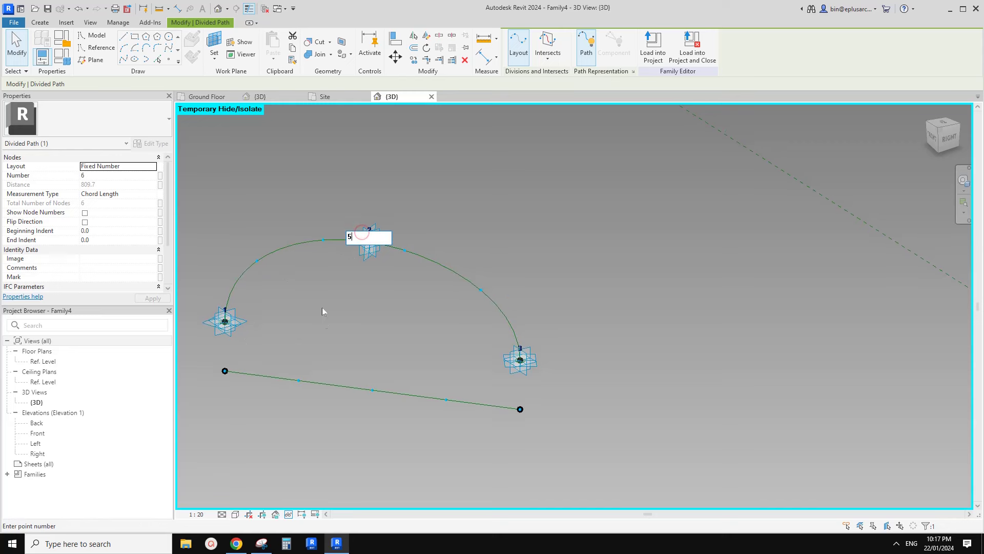
pyautogui.click(319, 322)
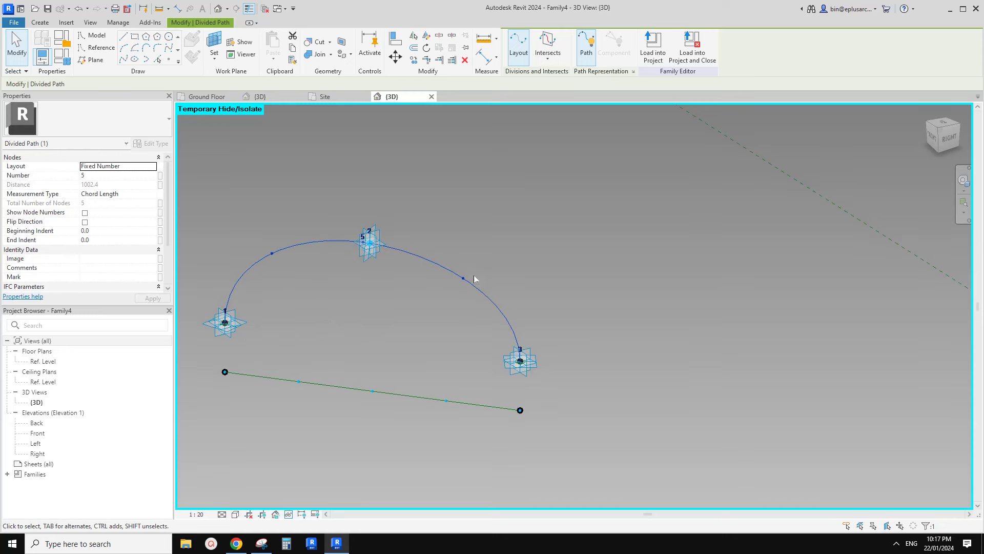
pyautogui.click(339, 295)
pyautogui.keyDown('shift'); pyautogui.moveTo(340, 295); pyautogui.dragTo(379, 289, button='middle'); pyautogui.keyUp('shift')
pyautogui.scroll(2, 365, 288)
pyautogui.moveTo(298, 199); pyautogui.dragTo(312, 202, button='middle')
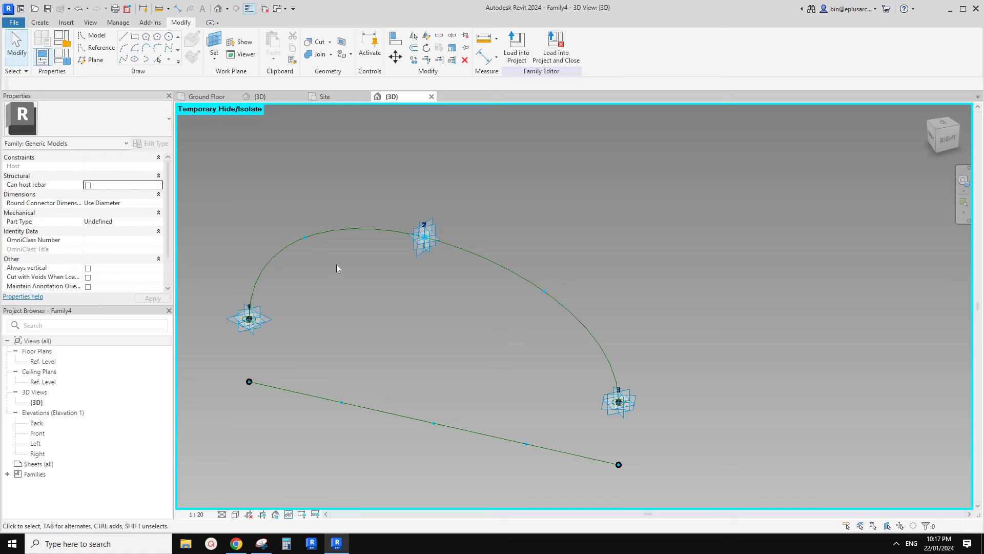
pyautogui.moveTo(340, 302); pyautogui.dragTo(348, 289, button='middle')
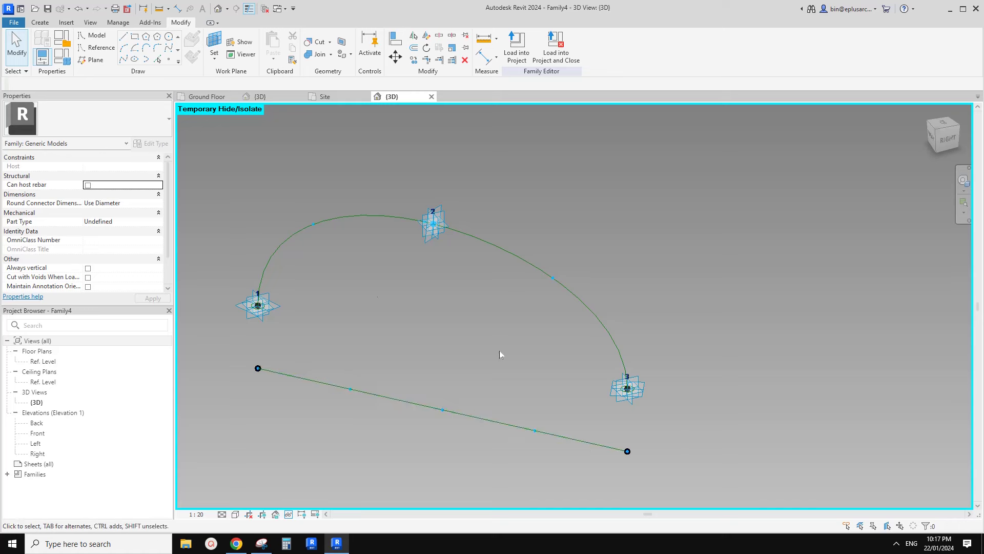
pyautogui.moveTo(393, 300); pyautogui.dragTo(390, 305, button='middle')
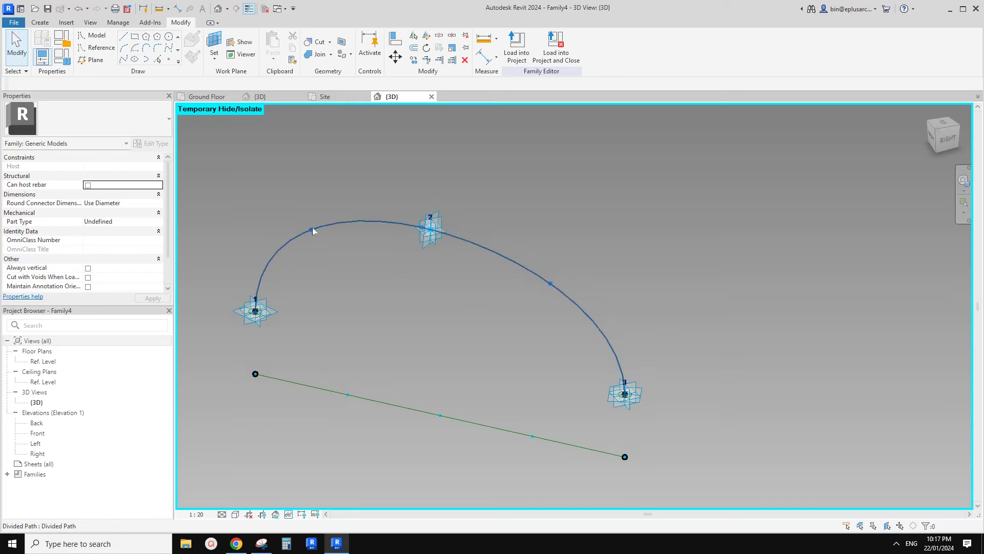
pyautogui.scroll(-1, 332, 264)
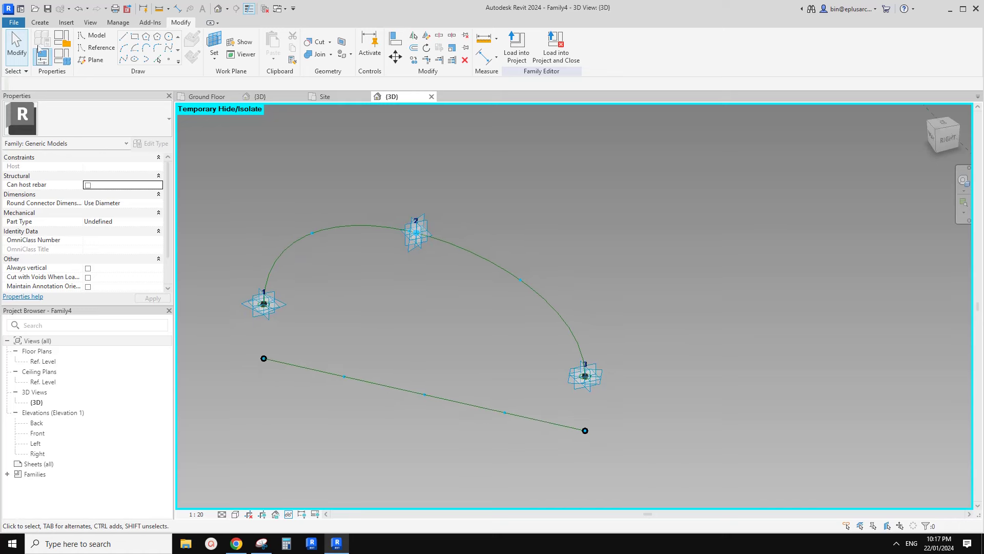
# Step: Create a new family from the Metric Generic Model Adaptive.rft template
pyautogui.click(21, 25)
pyautogui.moveTo(25, 62)
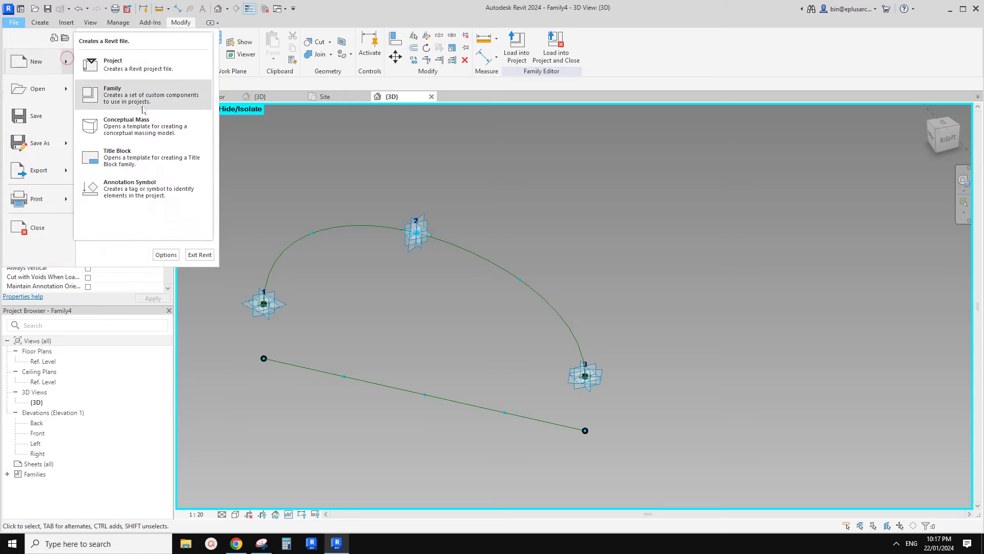
pyautogui.click(143, 101)
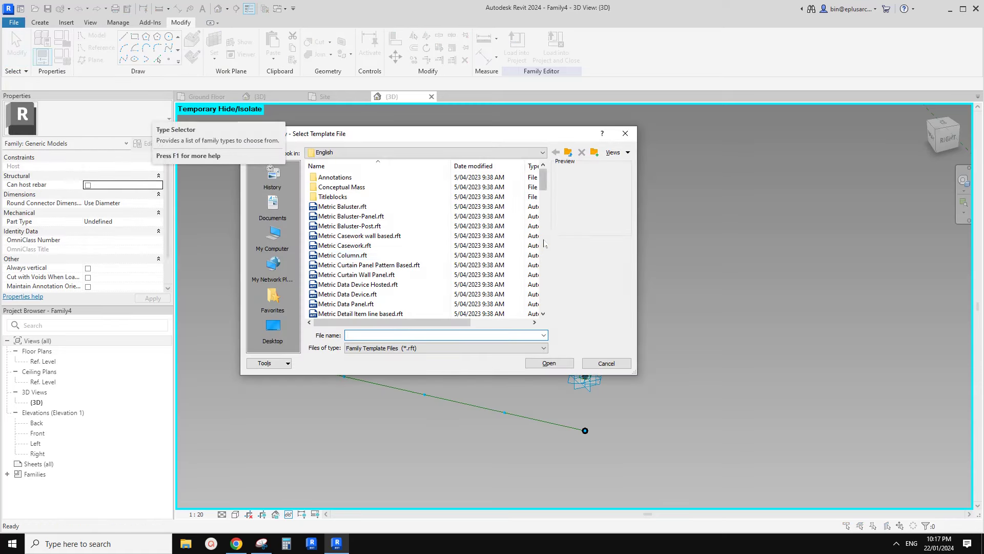
pyautogui.click(543, 238)
pyautogui.click(392, 216)
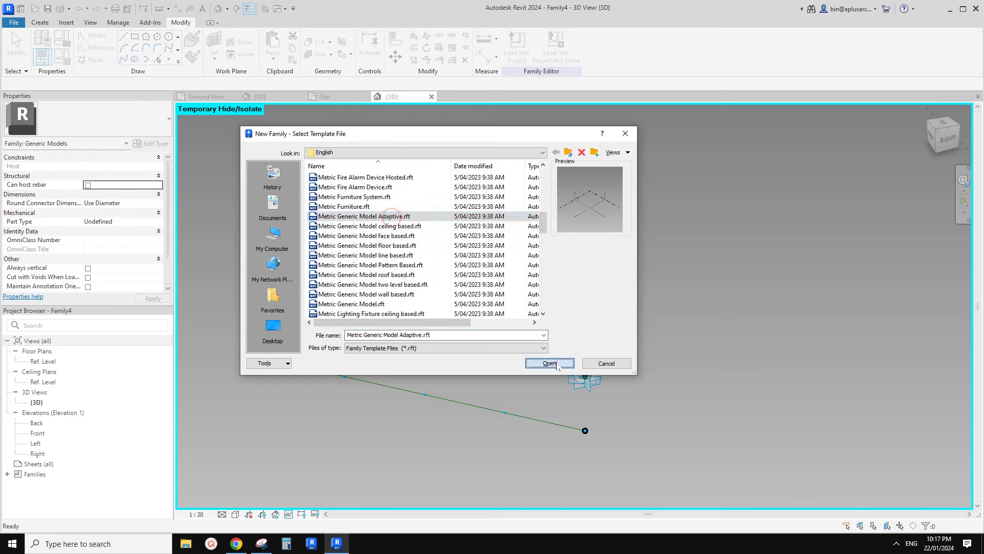
pyautogui.click(554, 363)
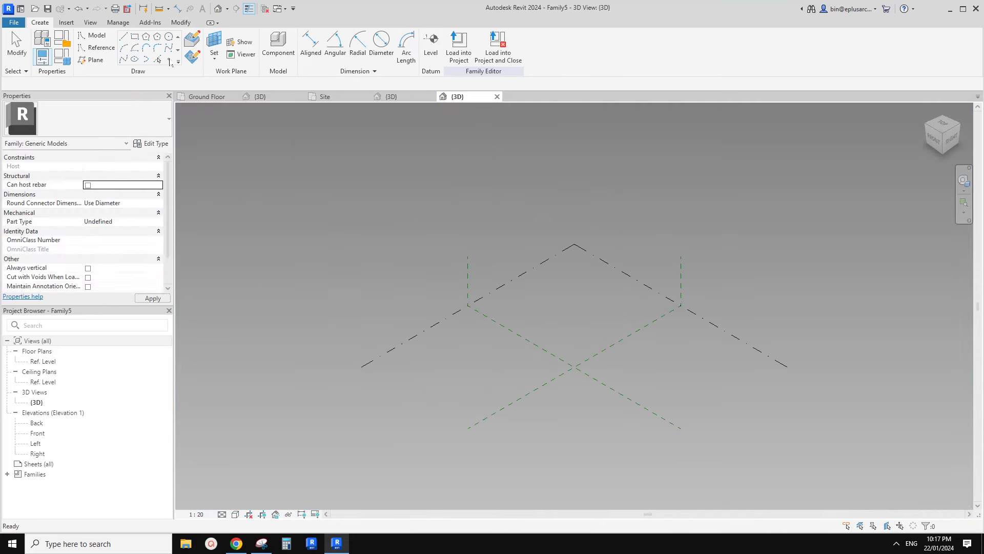
# Step: Place two reference points side by side on the reference level of the new family
pyautogui.click(168, 60)
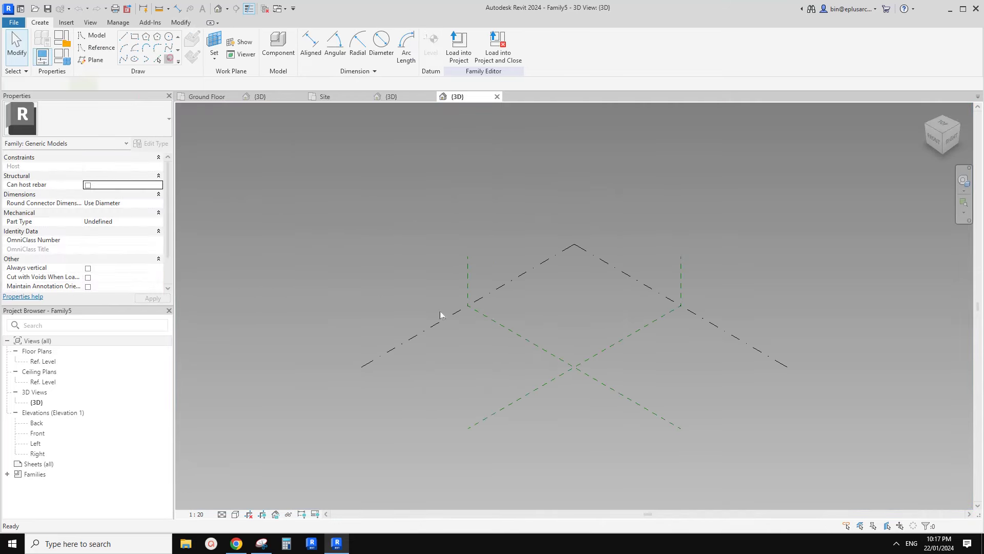
pyautogui.click(466, 368)
pyautogui.press('Escape')
pyautogui.press('Escape')
# Step: Make the two reference points adaptive and move placement point 2 closer to placement point 1
pyautogui.moveTo(448, 351); pyautogui.dragTo(501, 371)
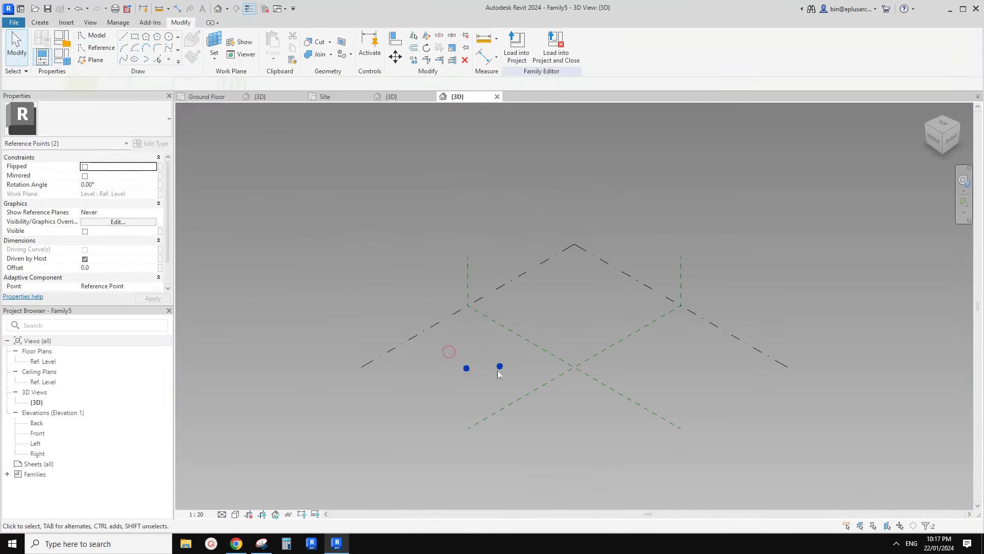
pyautogui.scroll(3, 501, 370)
pyautogui.click(566, 50)
pyautogui.click(566, 48)
pyautogui.scroll(3, 457, 387)
pyautogui.click(458, 390)
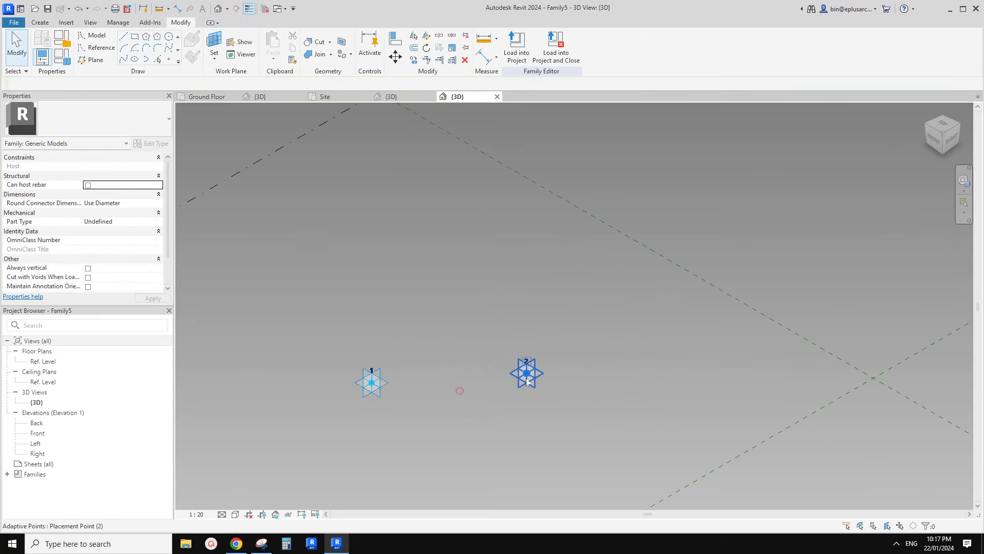
pyautogui.moveTo(528, 377); pyautogui.dragTo(431, 378)
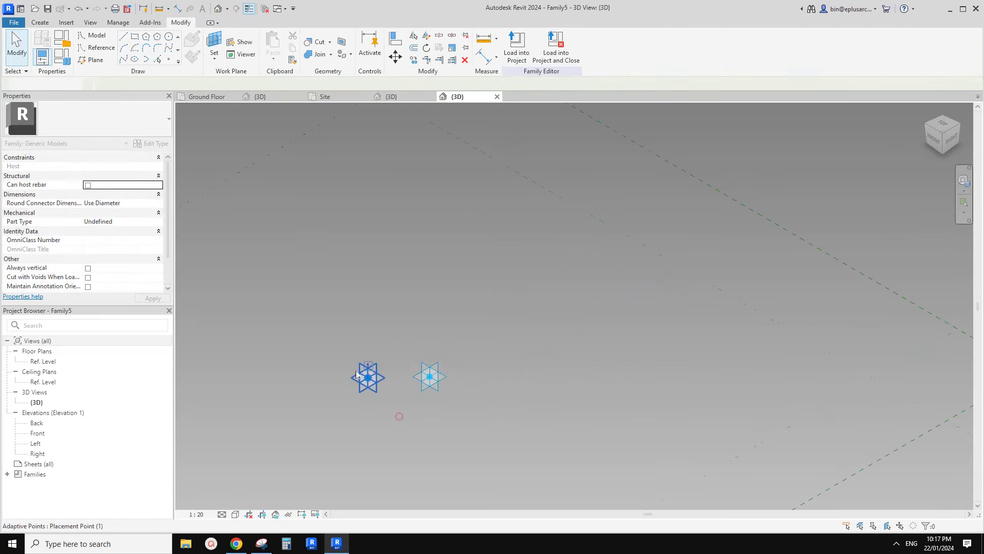
# Step: Connect the two adaptive points with a spline through points and convert it to a reference line
pyautogui.scroll(1, 476, 408)
pyautogui.moveTo(477, 409); pyautogui.dragTo(234, 122)
pyautogui.click(124, 59)
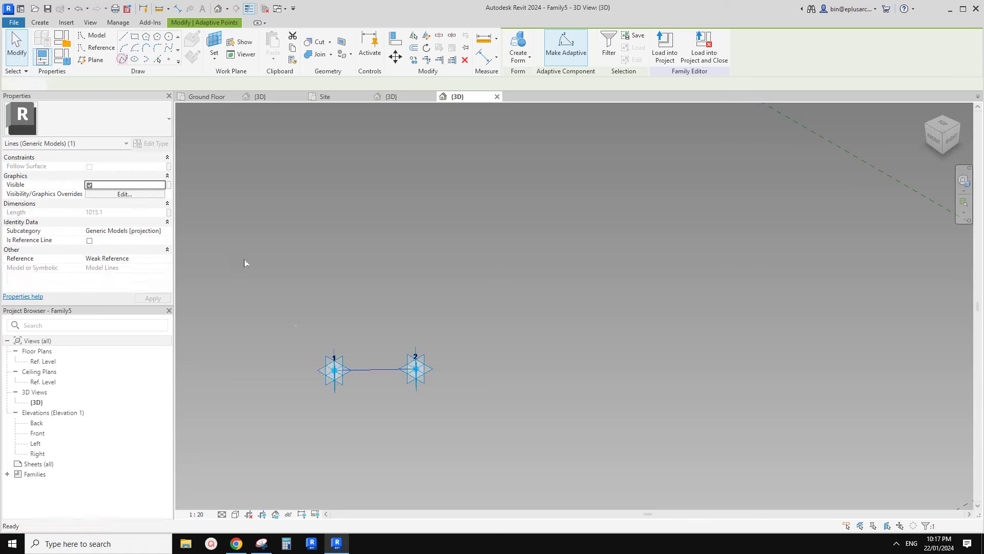
pyautogui.click(89, 241)
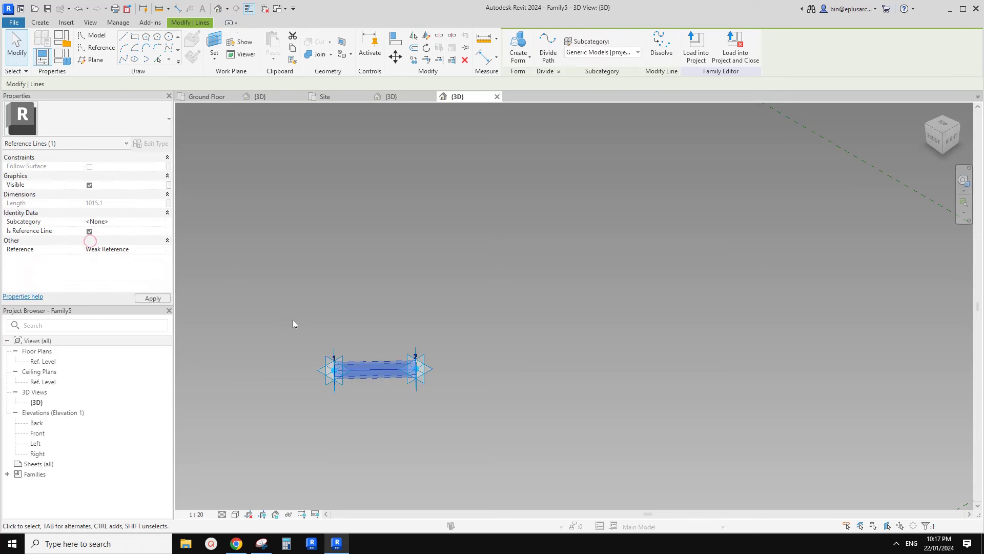
# Step: Place a reference point hosted on the line between placement points 1 and 2, nearer to point 1
pyautogui.click(169, 59)
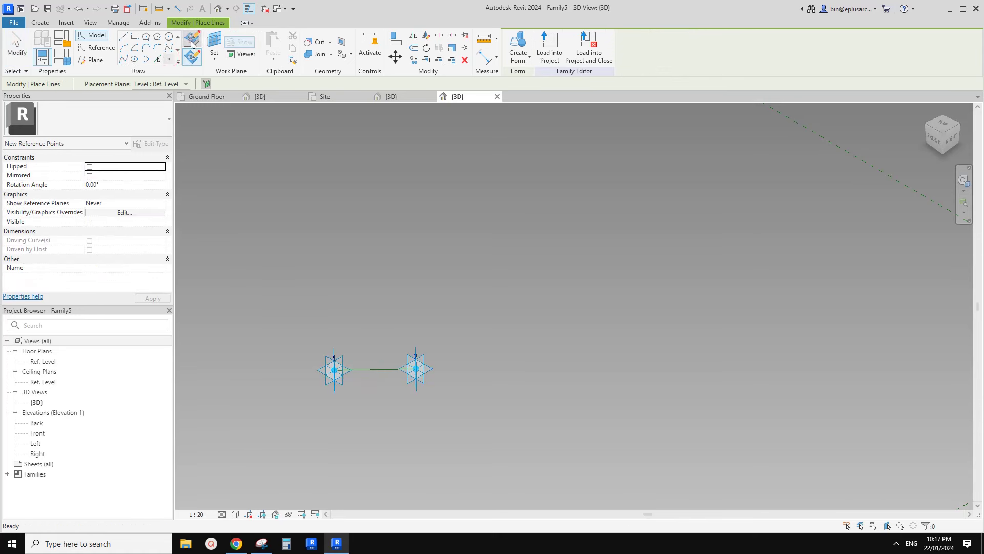
pyautogui.click(192, 44)
pyautogui.click(359, 370)
pyautogui.moveTo(354, 394)
pyautogui.keyDown('shift'); pyautogui.mouseDown(button='middle')
pyautogui.moveTo(425, 413)
pyautogui.moveTo(360, 209)
pyautogui.mouseUp(button='middle'); pyautogui.keyUp('shift')
pyautogui.scroll(-2, 421, 440)
pyautogui.scroll(5, 436, 301)
pyautogui.click(393, 303)
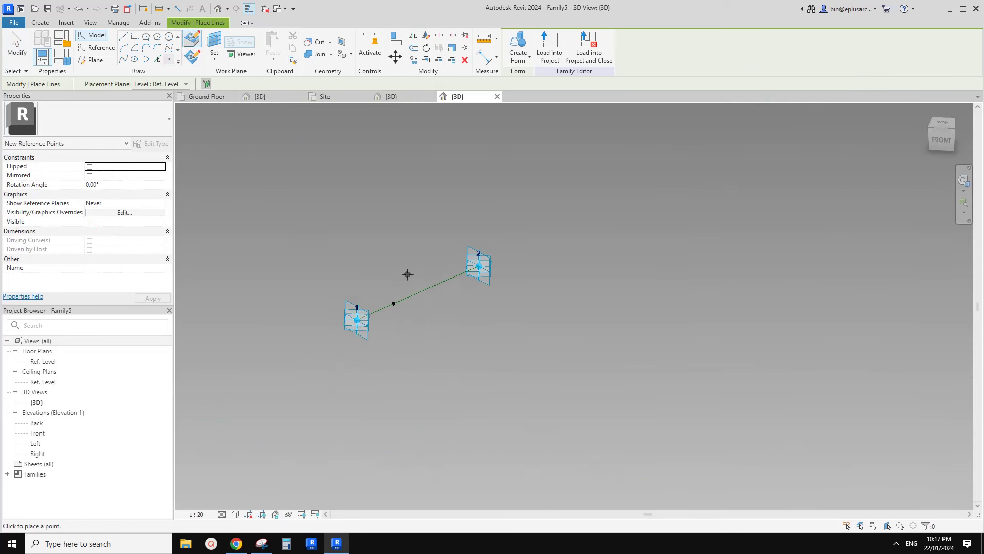
# Step: Draw a reference circle with a radius of 35 on the hosted point's work plane, centred on that point
pyautogui.scroll(1, 406, 275)
pyautogui.click(93, 47)
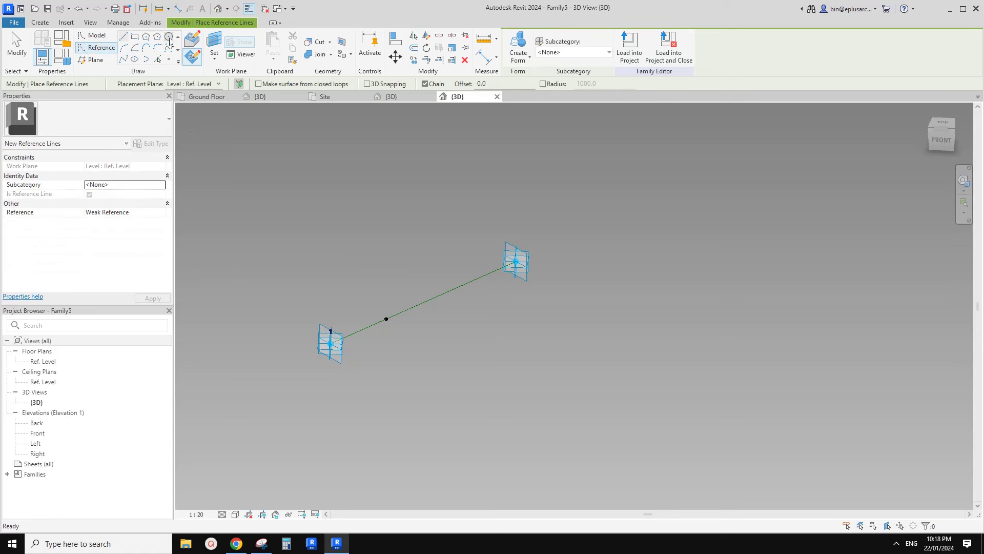
pyautogui.click(168, 36)
pyautogui.click(194, 59)
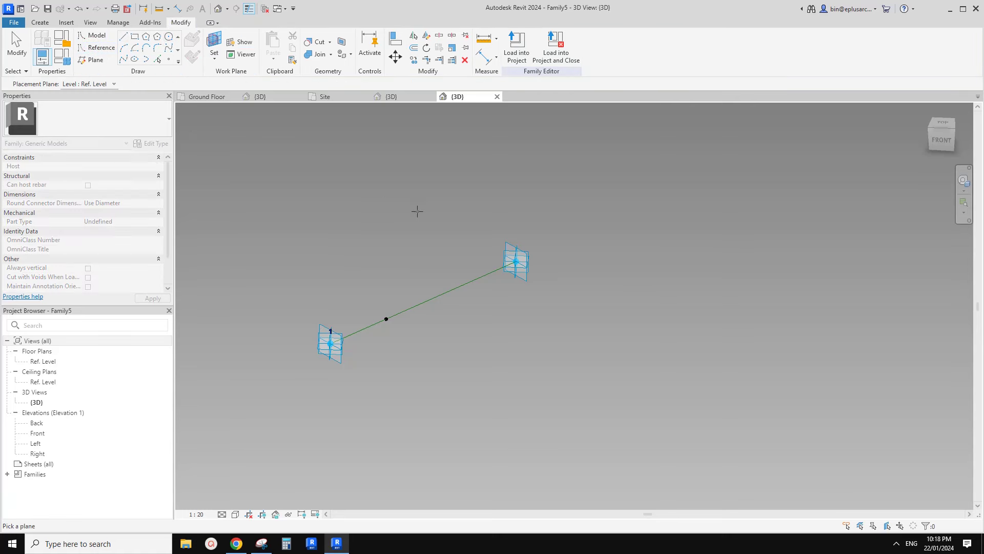
pyautogui.click(387, 317)
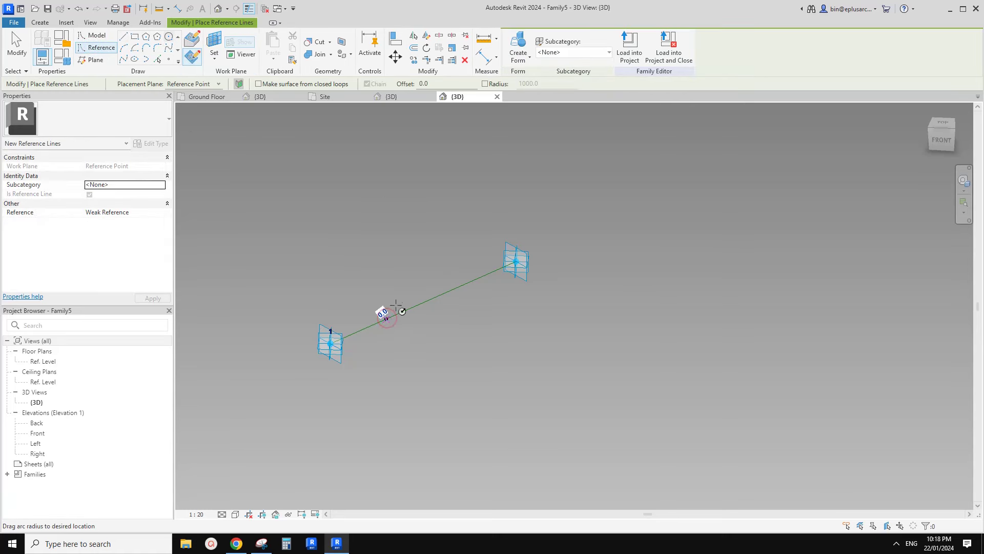
pyautogui.click(386, 318)
pyautogui.click(388, 304)
pyautogui.moveTo(433, 249); pyautogui.dragTo(436, 252, button='middle')
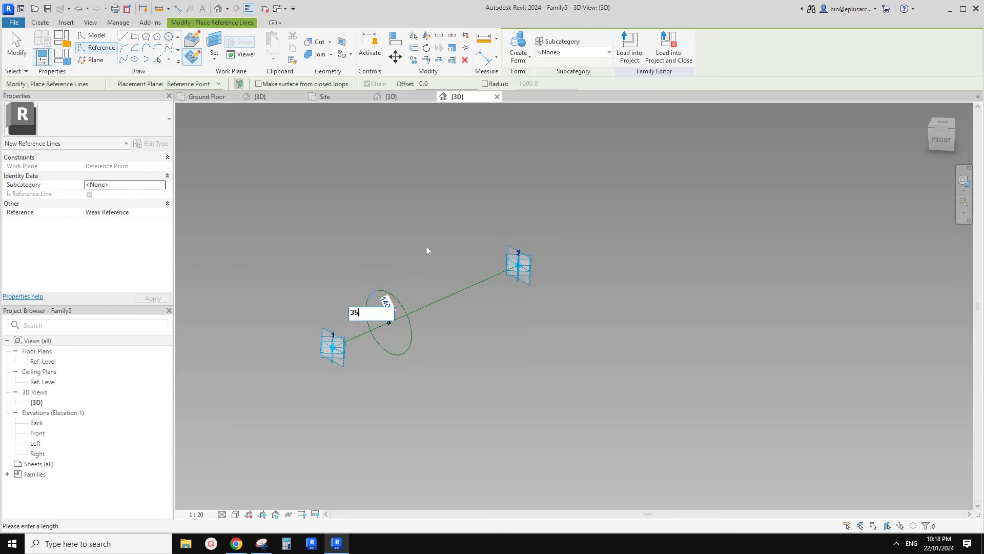
pyautogui.write('35')
pyautogui.press('Return')
pyautogui.scroll(3, 391, 319)
pyautogui.press('Escape')
pyautogui.press('Escape')
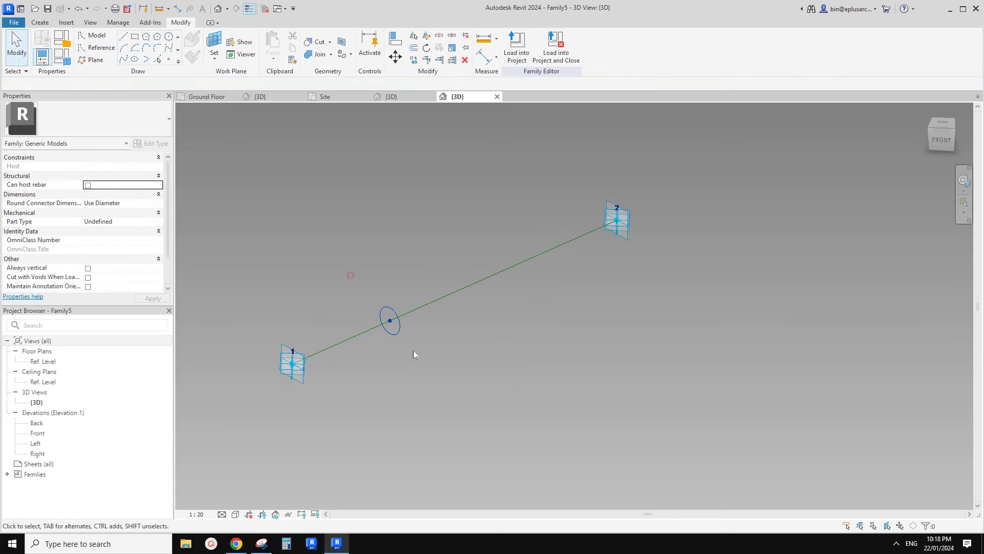
# Step: Copy the reference circle and its centre point to a spot above the original
pyautogui.press('c')
pyautogui.press('o')
pyautogui.click(402, 293)
pyautogui.click(402, 231)
# Step: Rehost the copied circle's reference point onto the reference line, nearer to placement point 2
pyautogui.click(394, 259)
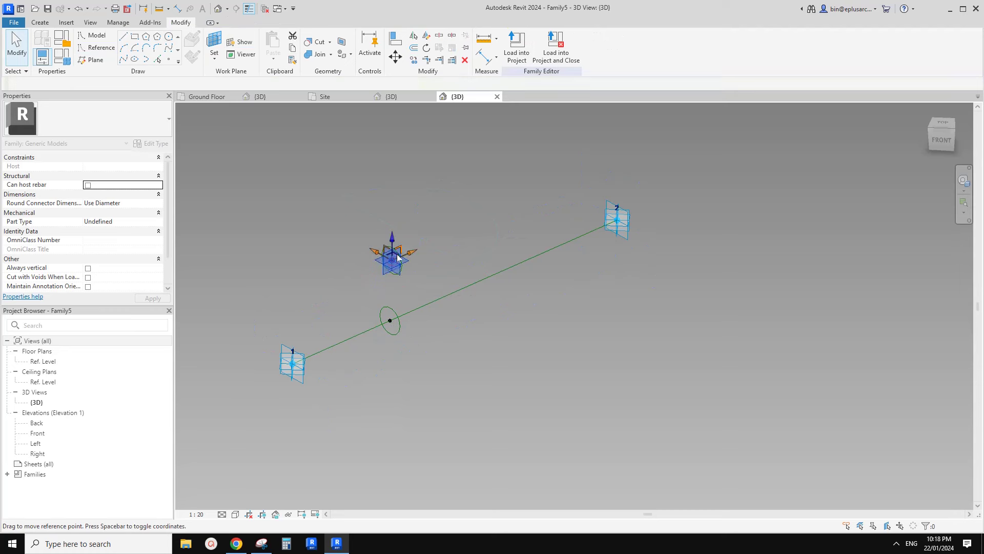
pyautogui.click(566, 46)
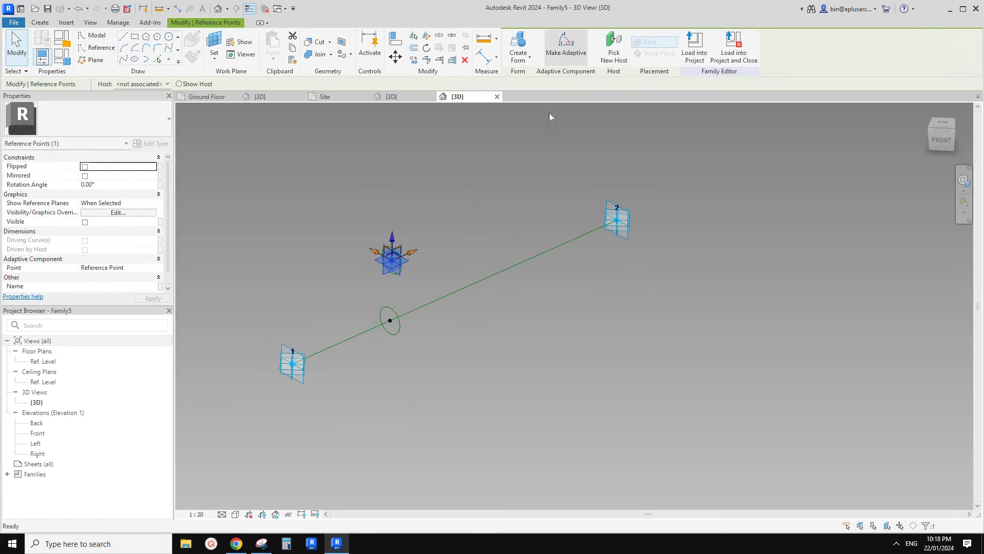
pyautogui.click(445, 268)
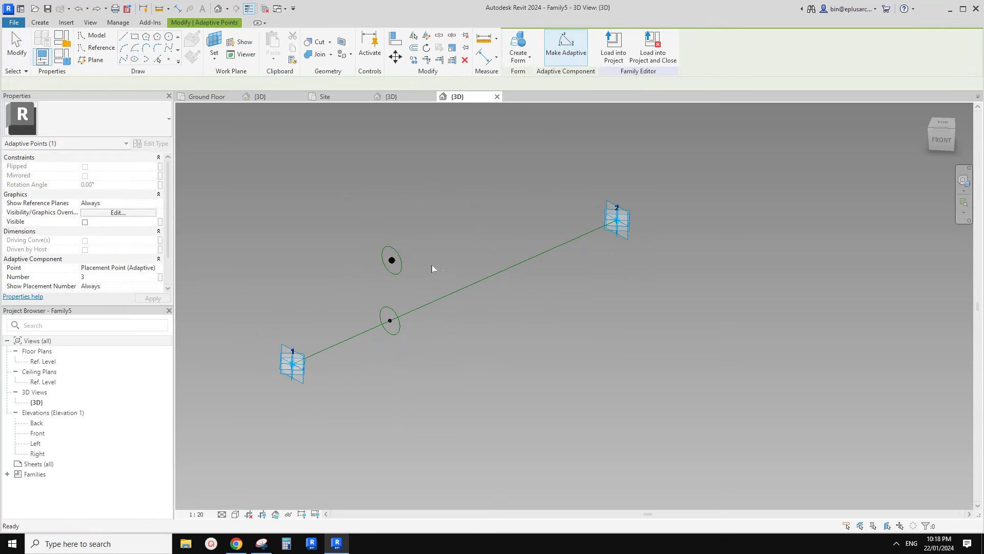
pyautogui.click(391, 262)
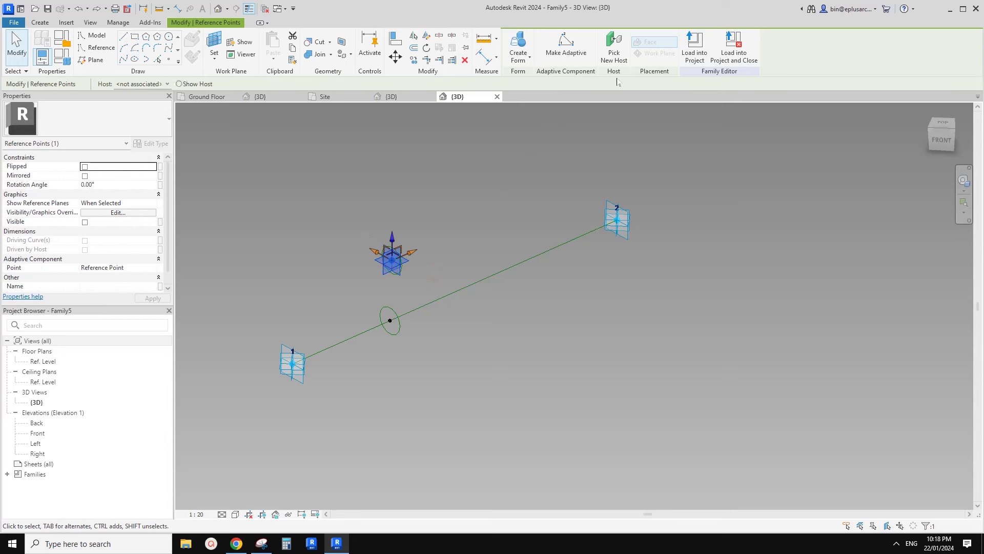
pyautogui.click(614, 46)
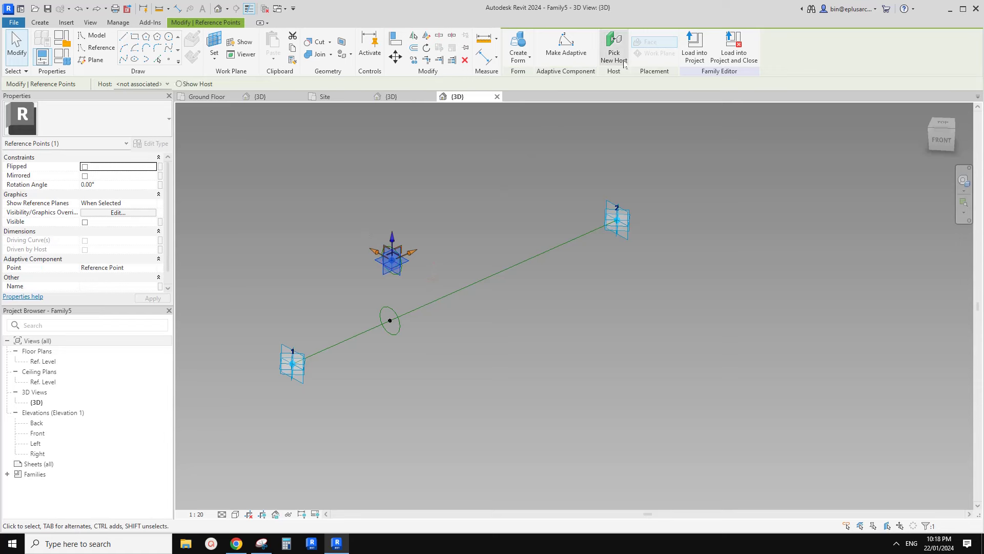
pyautogui.click(535, 255)
pyautogui.click(598, 226)
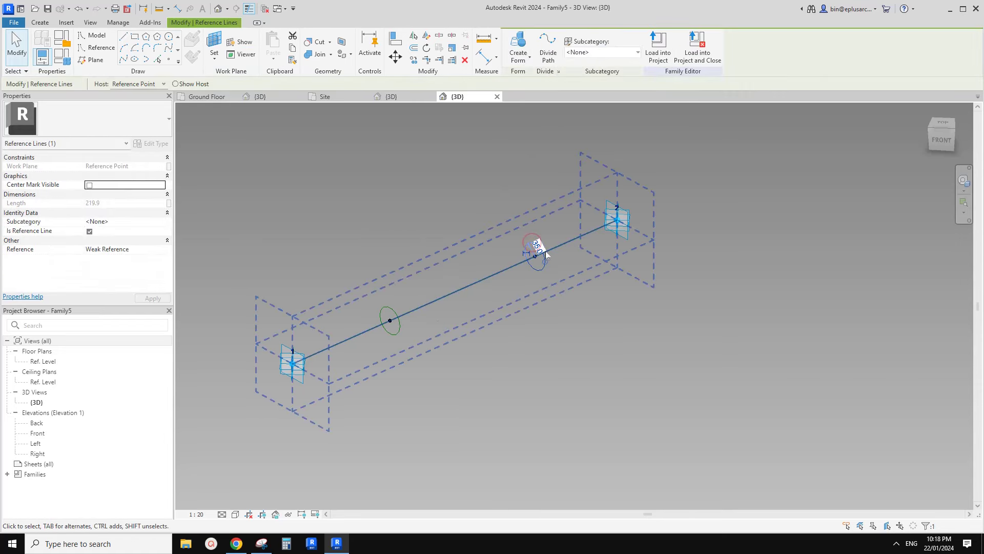
# Step: Create a solid form from the two reference circles and extend its ends to placement points 1 and 2
pyautogui.keyDown('ctrl'); pyautogui.click(398, 314); pyautogui.keyUp('ctrl')
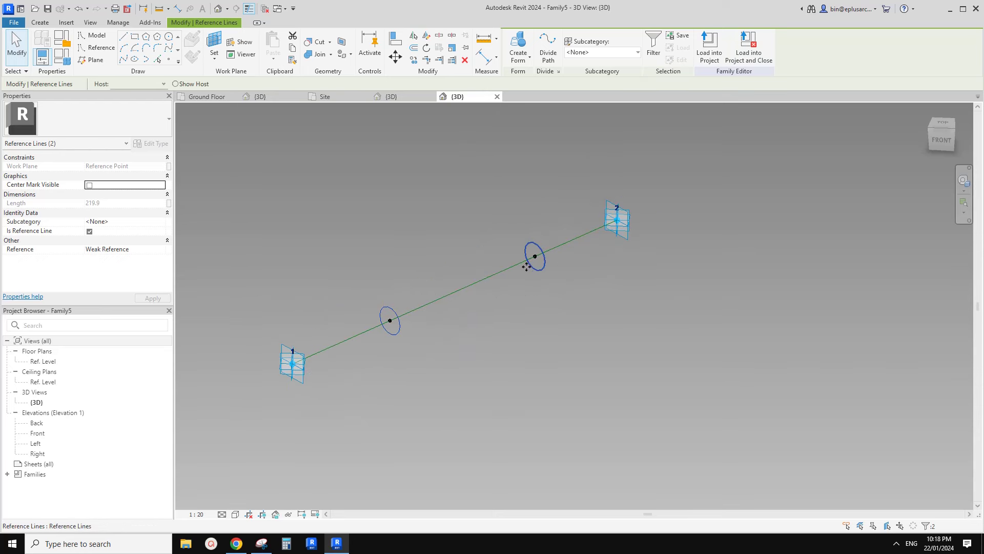
pyautogui.click(518, 43)
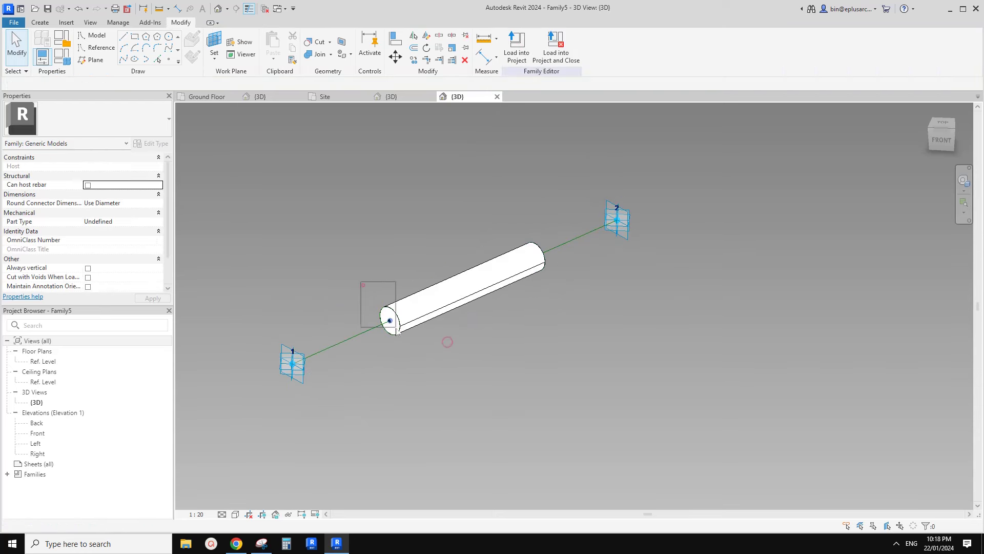
pyautogui.moveTo(396, 328); pyautogui.dragTo(234, 411)
pyautogui.click(462, 221)
pyautogui.moveTo(475, 208); pyautogui.dragTo(706, 211)
pyautogui.click(706, 274)
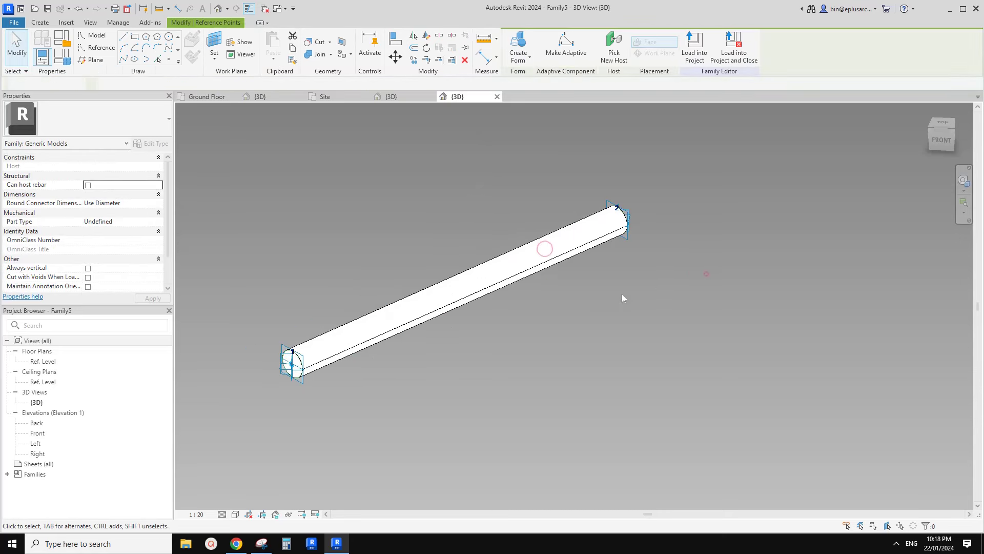
# Step: Load the finished tube family into Family4
pyautogui.scroll(-2, 623, 298)
pyautogui.keyDown('shift'); pyautogui.moveTo(622, 298); pyautogui.dragTo(670, 267, button='middle'); pyautogui.keyUp('shift')
pyautogui.moveTo(355, 208); pyautogui.dragTo(453, 247, button='middle')
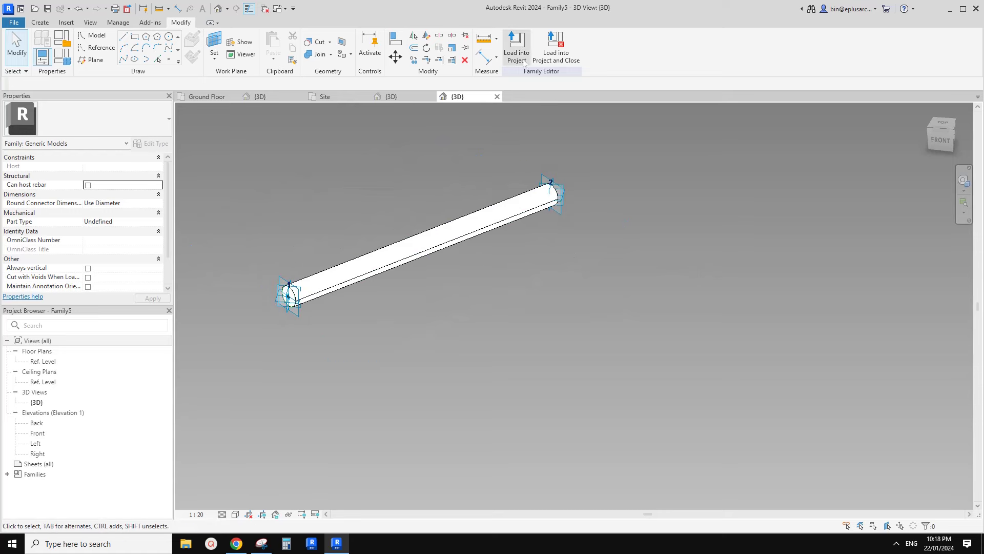
pyautogui.click(523, 62)
pyautogui.click(426, 218)
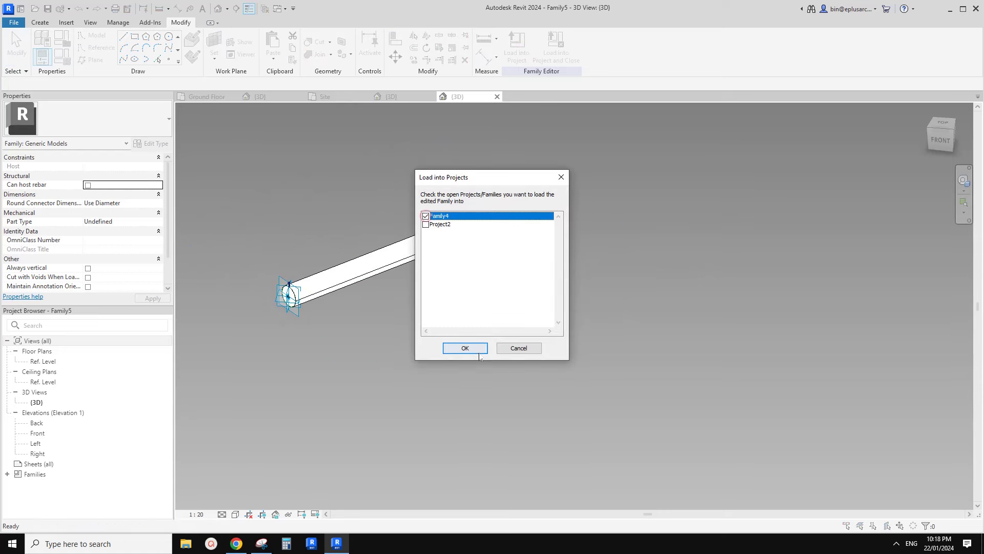
pyautogui.click(479, 352)
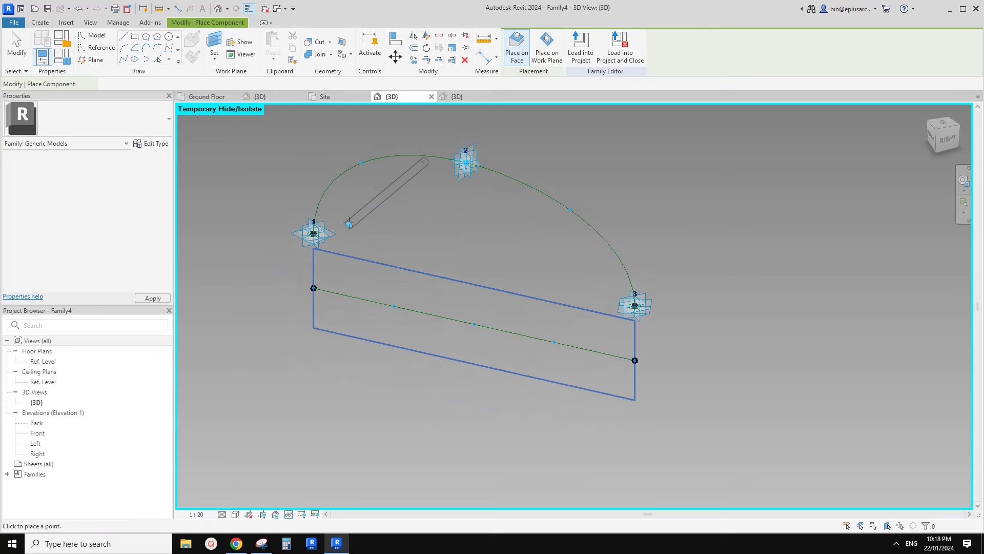
# Step: Leave component placement and set the number of nodes on the straight lower divided path to 6
pyautogui.scroll(2, 349, 180)
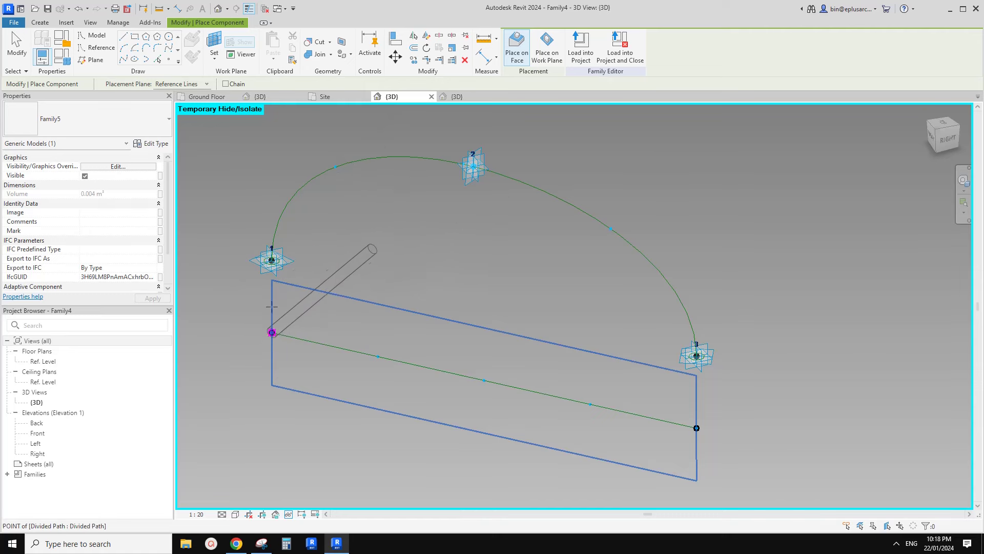
pyautogui.scroll(-2, 405, 372)
pyautogui.press('Escape')
pyautogui.click(411, 375)
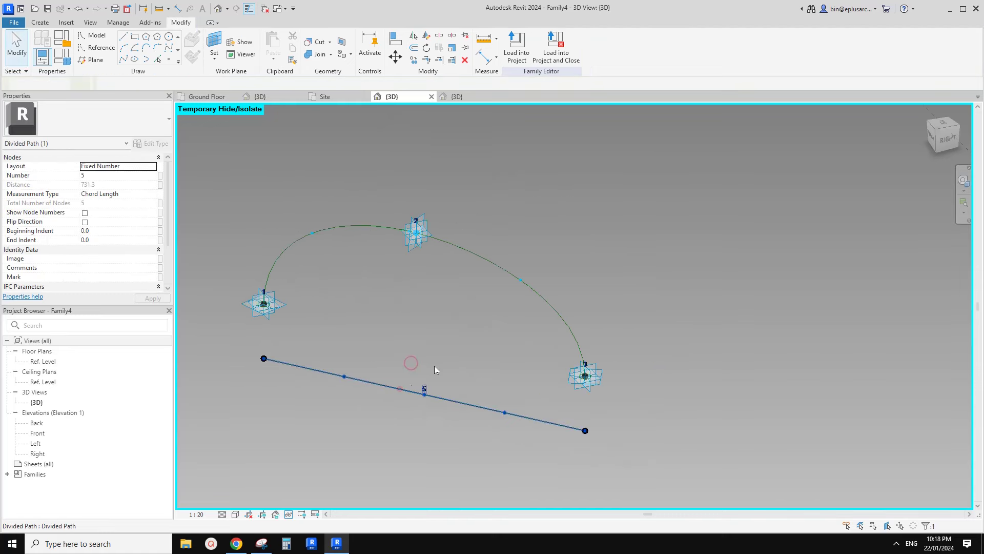
pyautogui.click(445, 322)
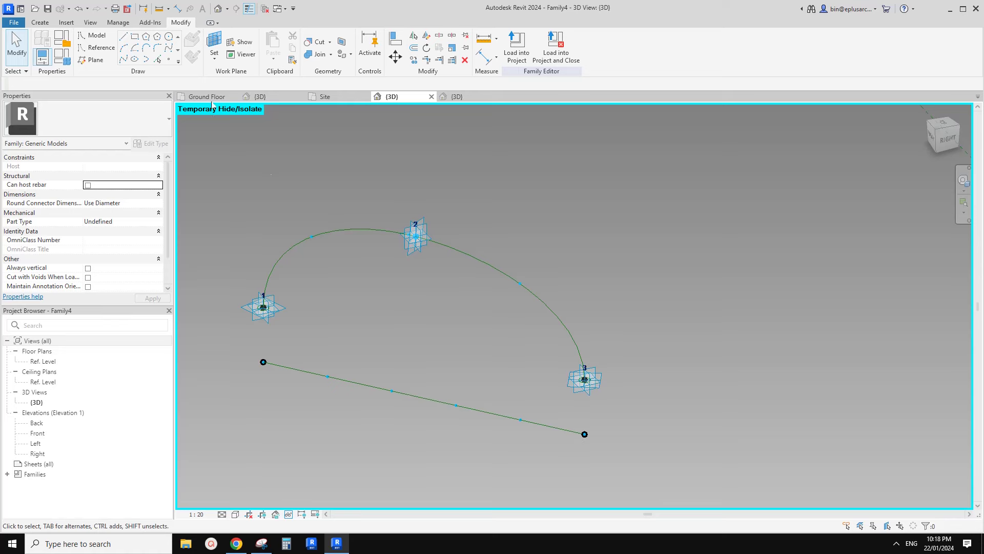
pyautogui.click(368, 229)
pyautogui.press('Escape')
pyautogui.click(370, 386)
pyautogui.press('Escape')
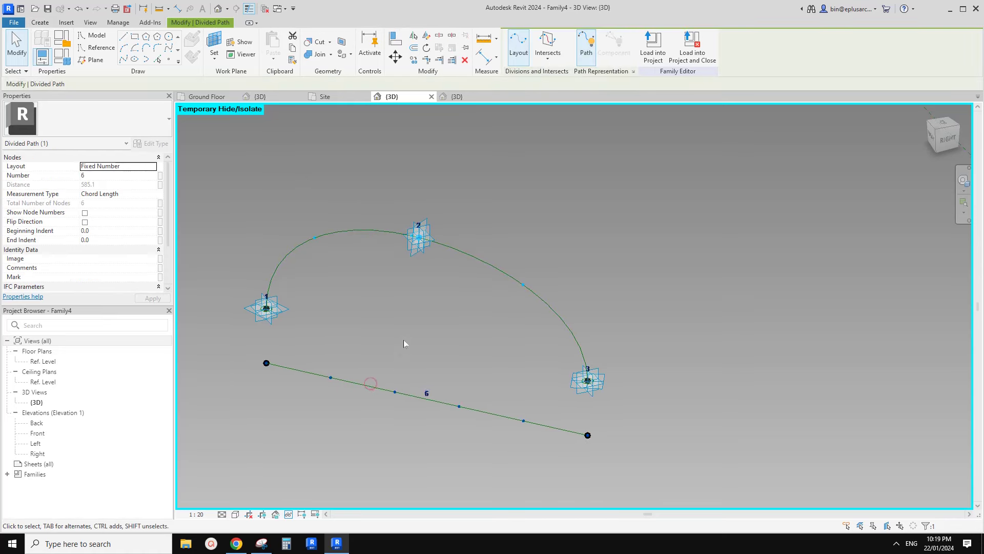
pyautogui.moveTo(405, 340); pyautogui.dragTo(407, 303, button='middle')
pyautogui.click(41, 23)
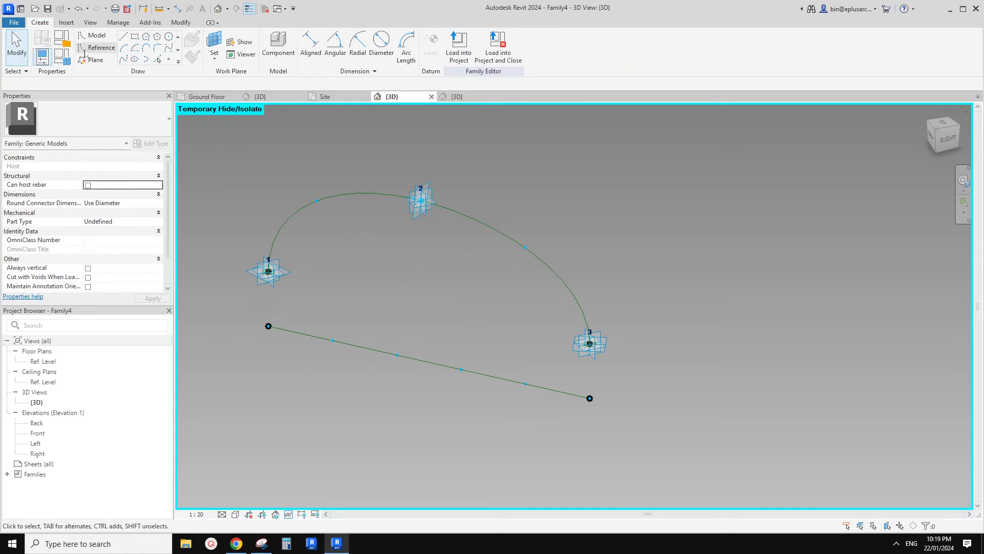
pyautogui.click(279, 44)
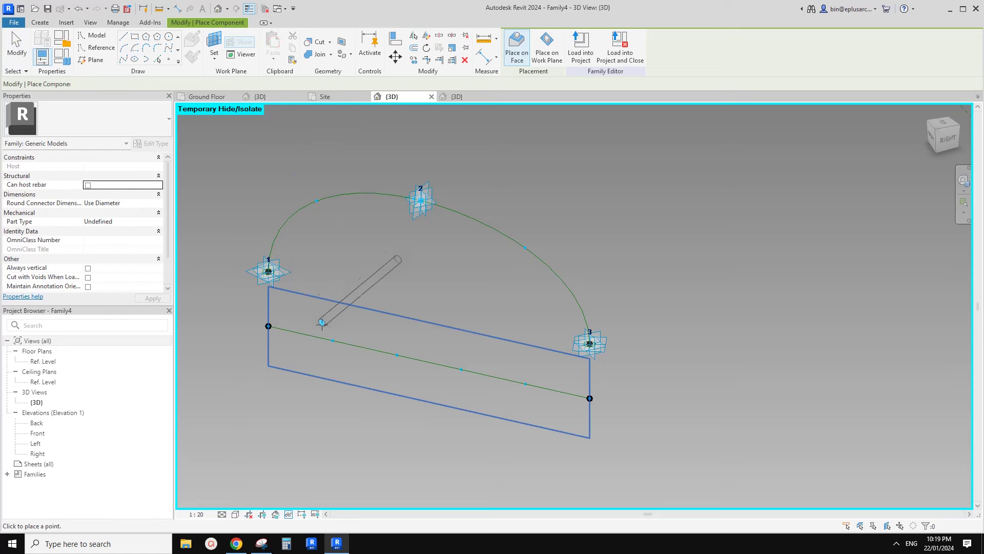
pyautogui.press('Escape')
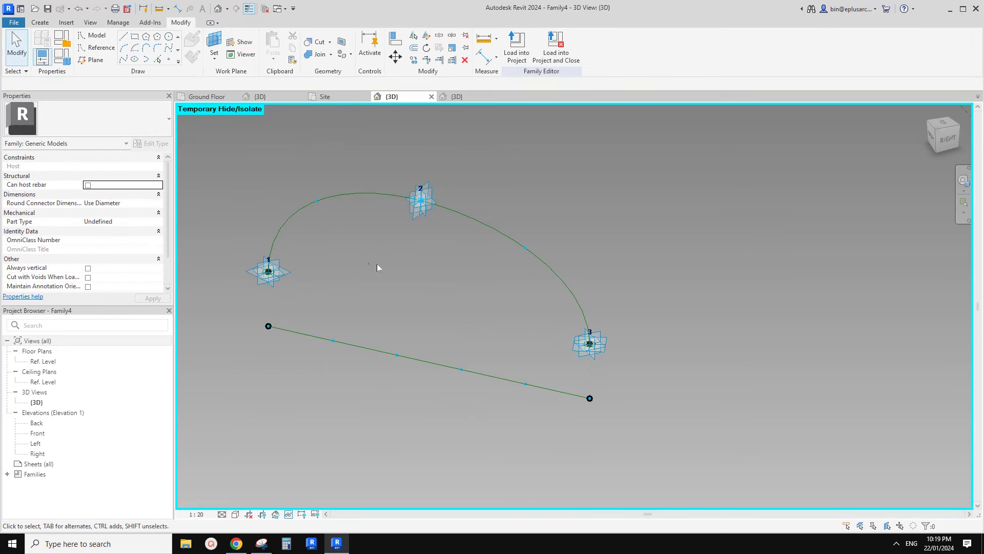
# Step: Temporarily isolate the arched upper and straight lower divided paths so only their nodes are shown
pyautogui.click(355, 196)
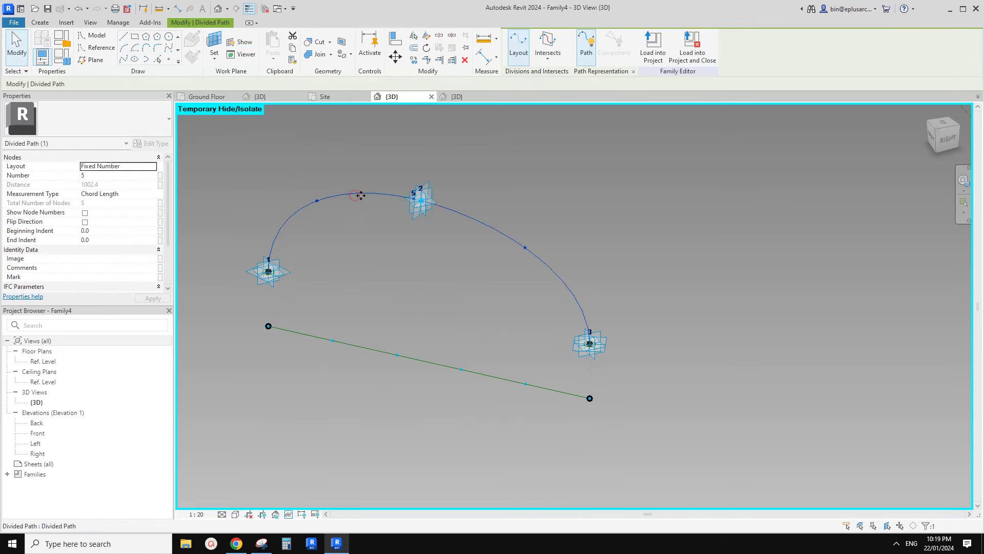
pyautogui.keyDown('ctrl'); pyautogui.click(357, 346); pyautogui.keyUp('ctrl')
pyautogui.press('Delete')
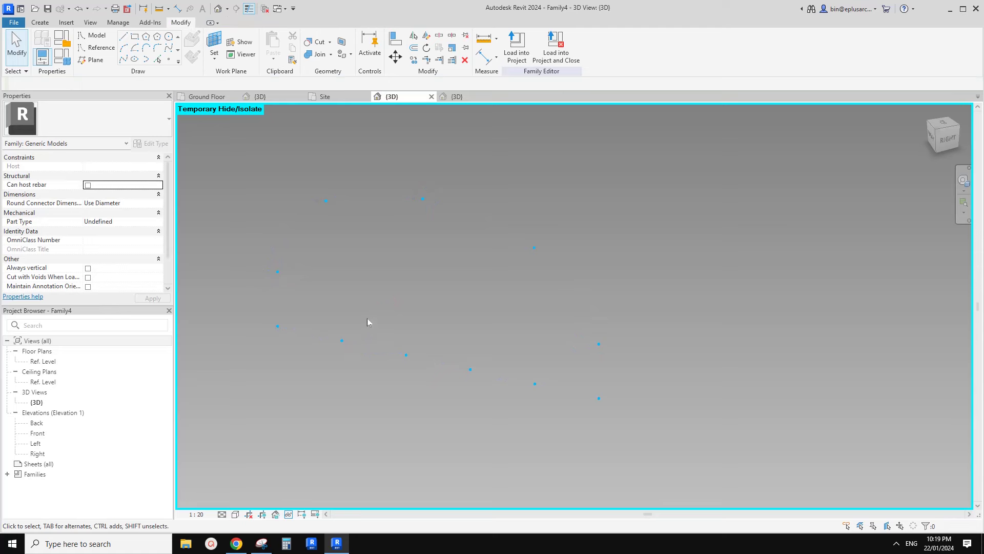
# Step: Place three Family5 members in a zigzag: first lower to first upper node, down to second lower node, up to second upper node
pyautogui.moveTo(367, 318); pyautogui.dragTo(379, 319, button='middle')
pyautogui.click(40, 23)
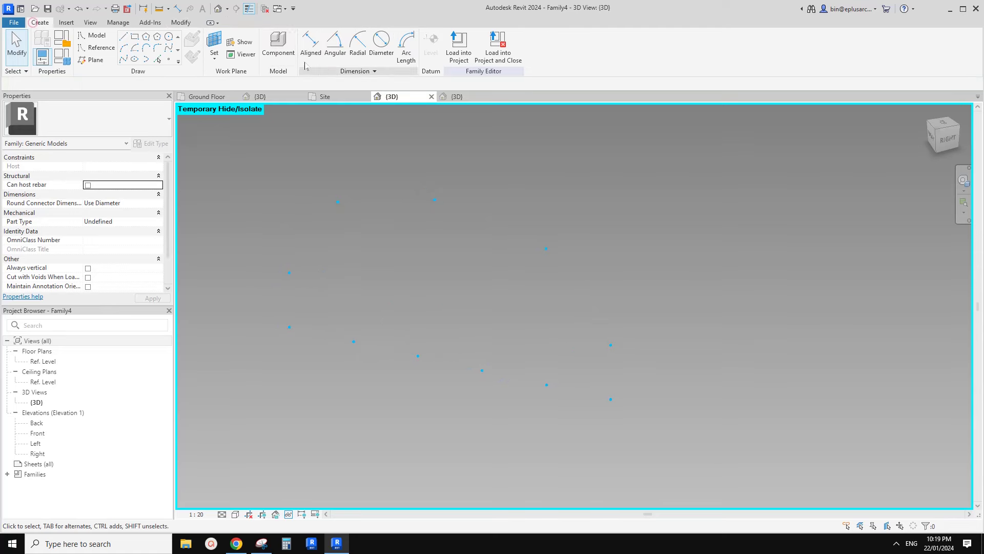
pyautogui.click(279, 43)
pyautogui.click(289, 326)
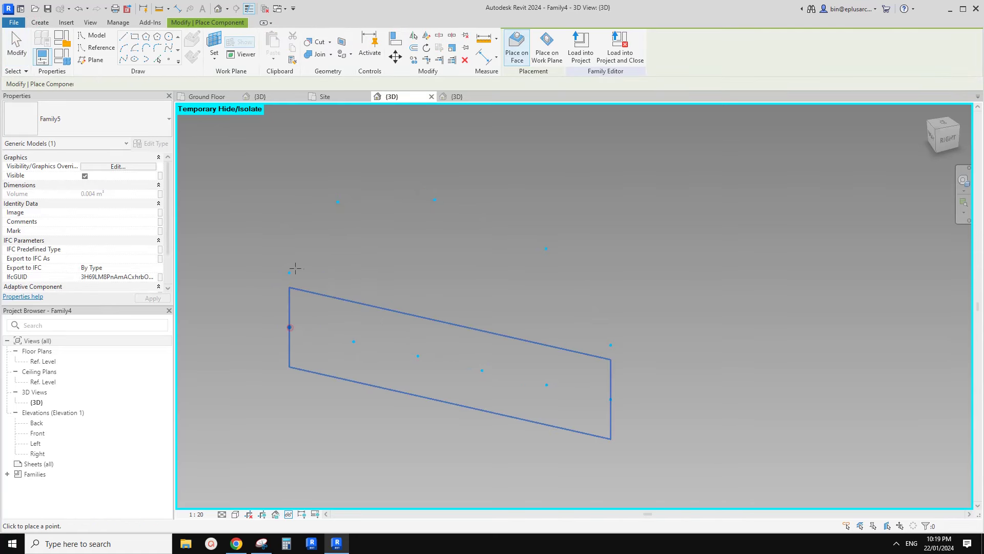
pyautogui.click(289, 272)
pyautogui.click(289, 271)
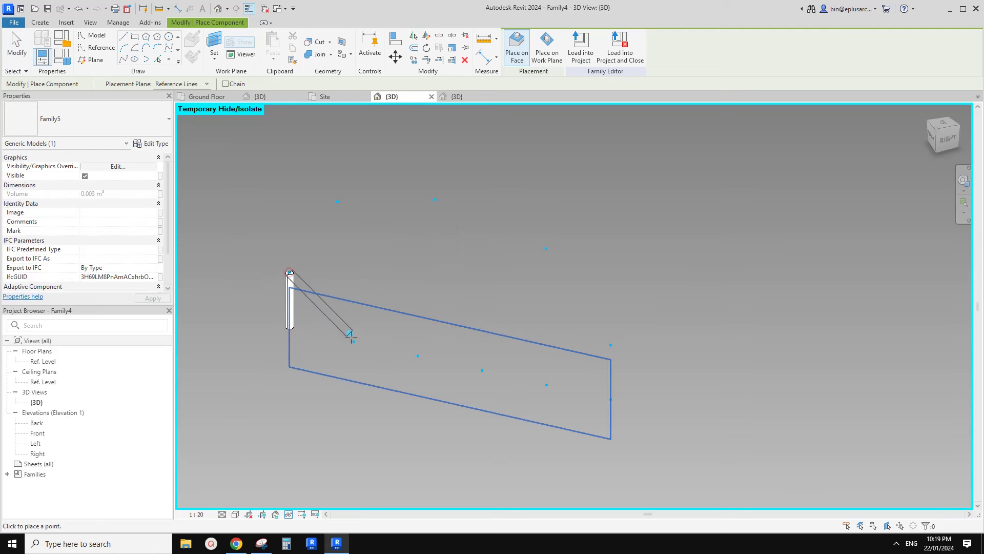
pyautogui.click(354, 341)
pyautogui.click(353, 341)
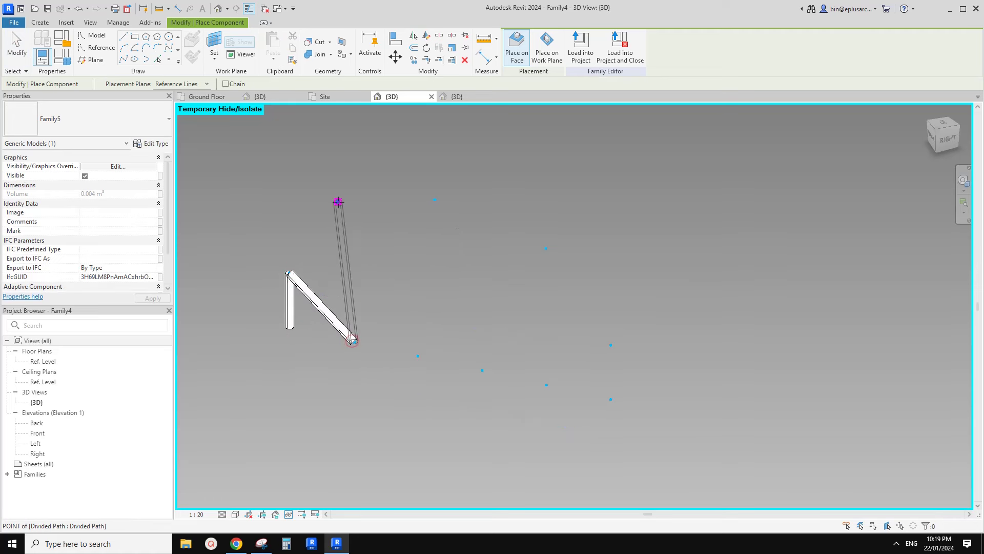
pyautogui.click(338, 201)
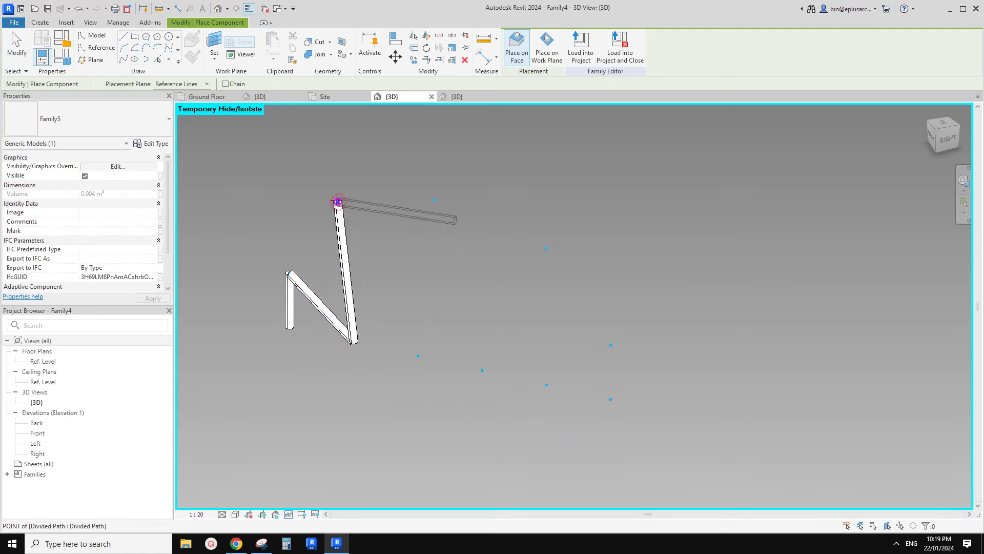
# Step: Continue the Family5 zigzag from the second upper node through the third lower, third upper and fourth lower nodes to the fourth upper node
pyautogui.click(418, 355)
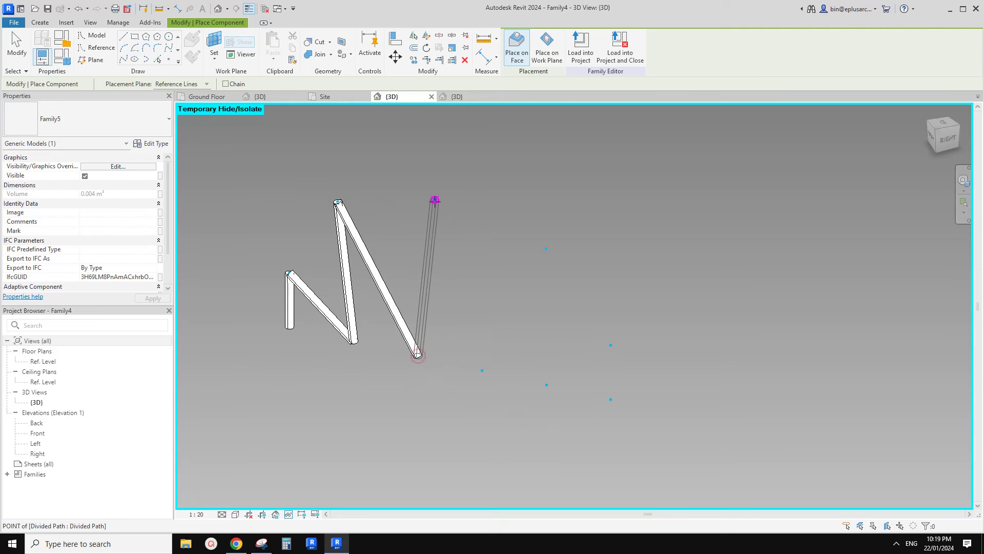
pyautogui.click(435, 199)
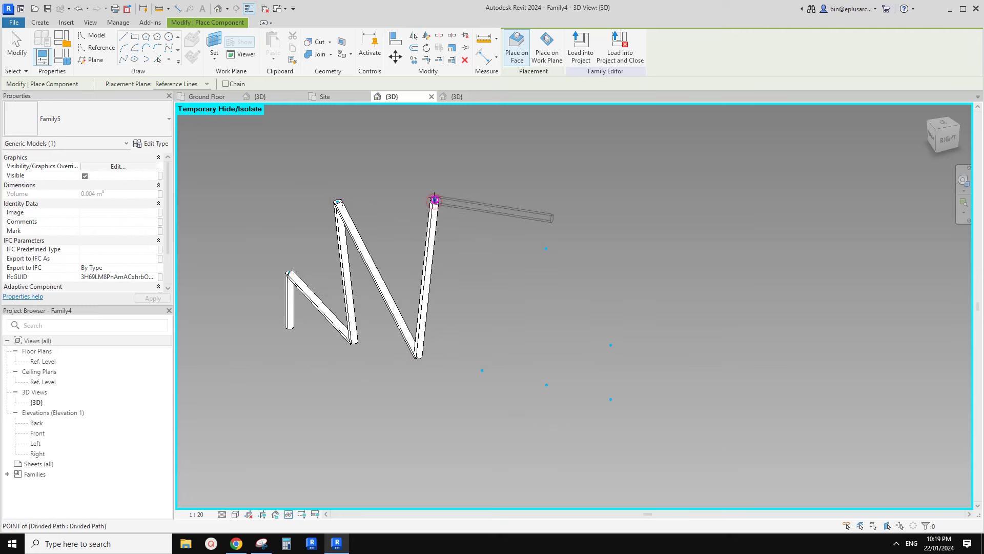
pyautogui.click(483, 369)
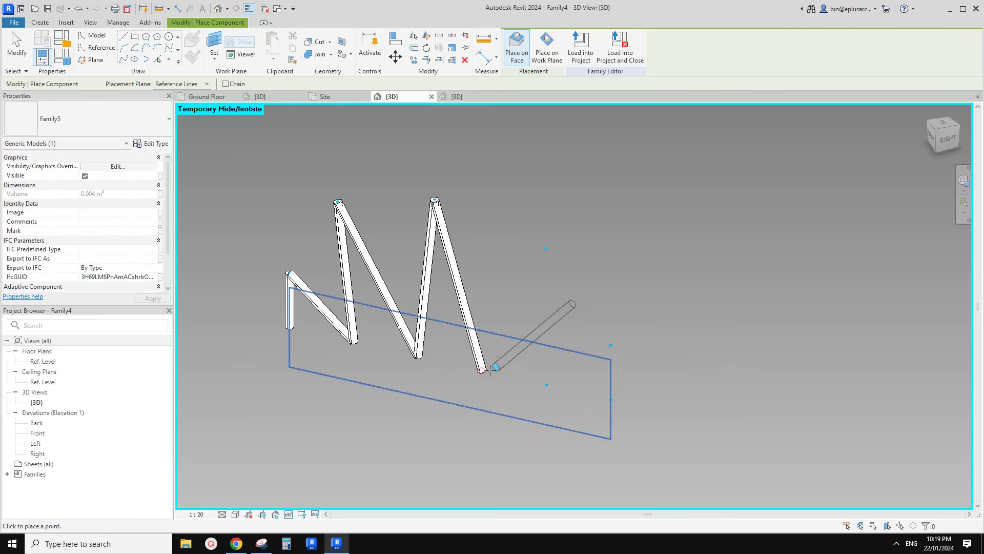
pyautogui.click(546, 249)
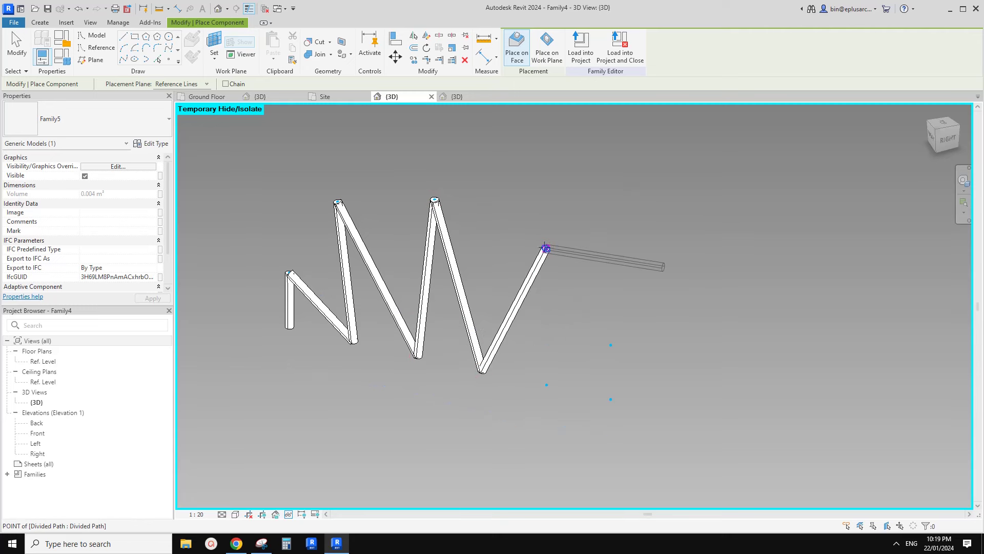
# Step: Place two more Family5 members, from the fourth upper to the fifth lower to the fifth upper node, and leave component placement
pyautogui.scroll(3, 547, 249)
pyautogui.scroll(2, 548, 249)
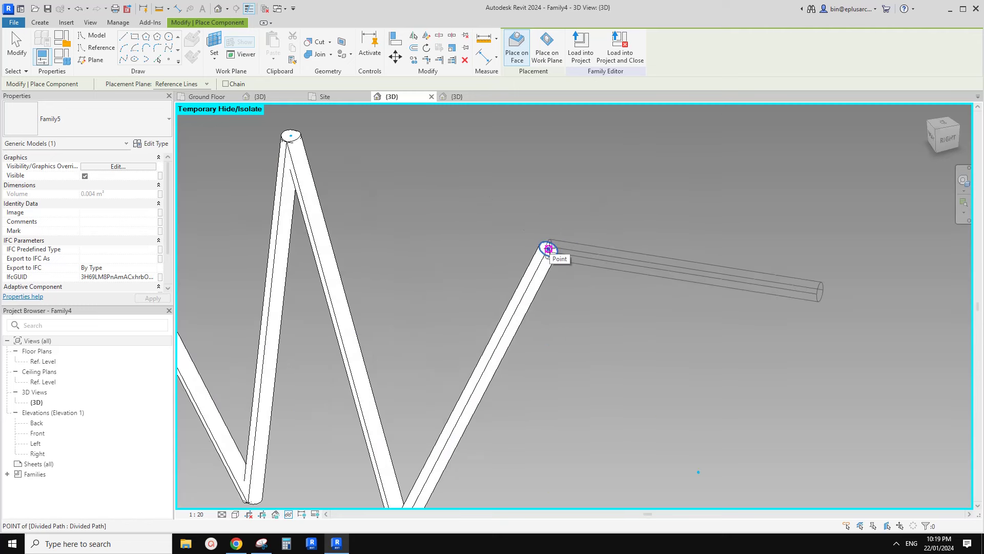
pyautogui.scroll(-5, 548, 249)
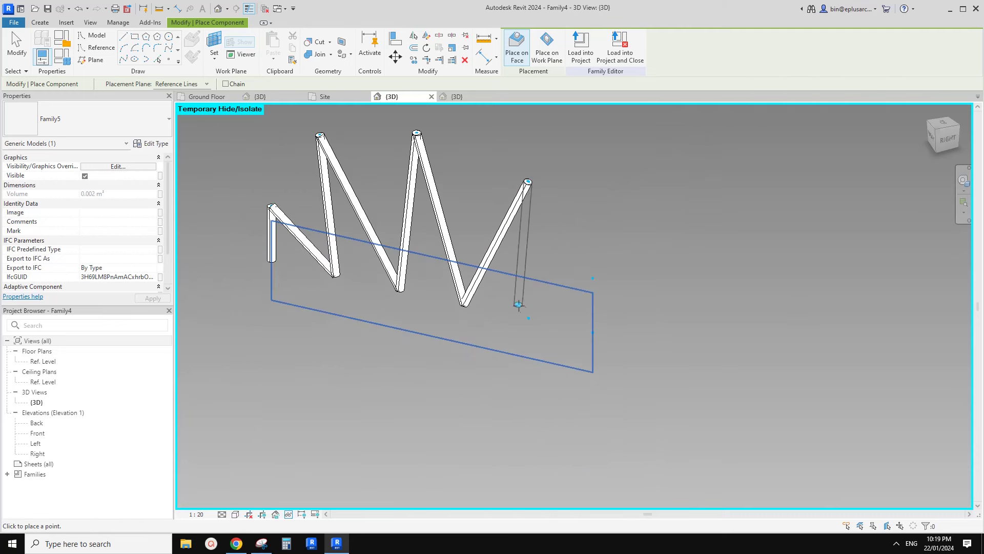
pyautogui.click(528, 318)
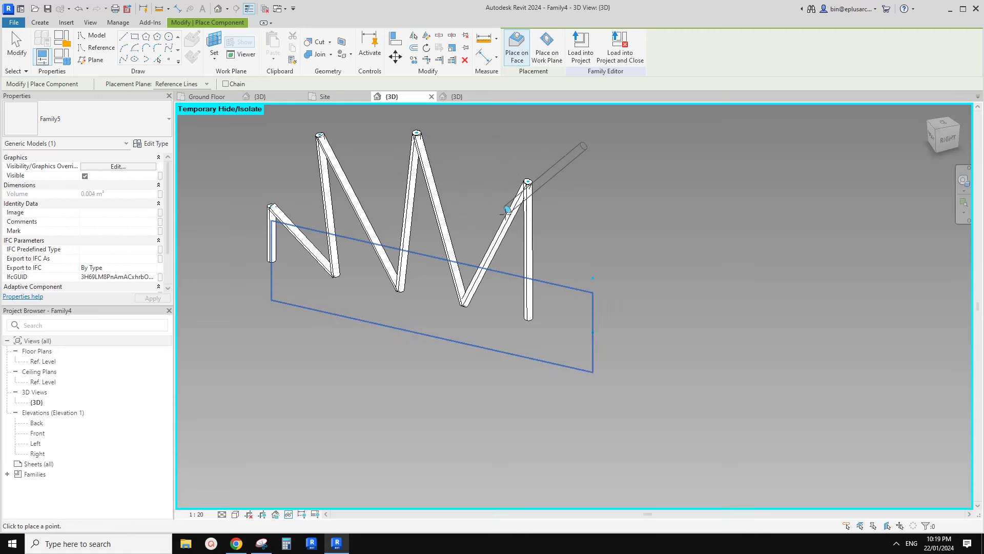
pyautogui.moveTo(566, 287); pyautogui.dragTo(563, 297, button='middle')
pyautogui.press('Tab')
pyautogui.press('Tab')
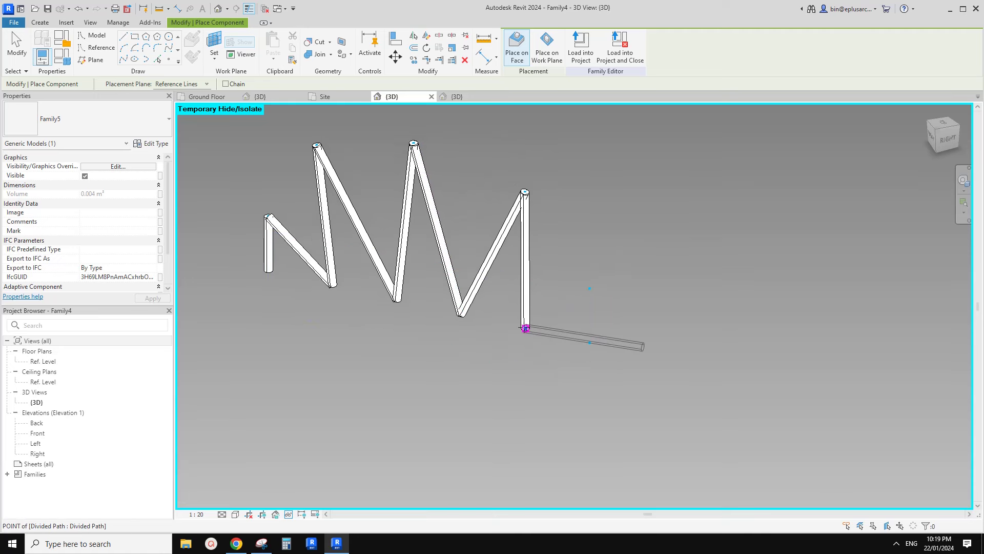
pyautogui.click(589, 289)
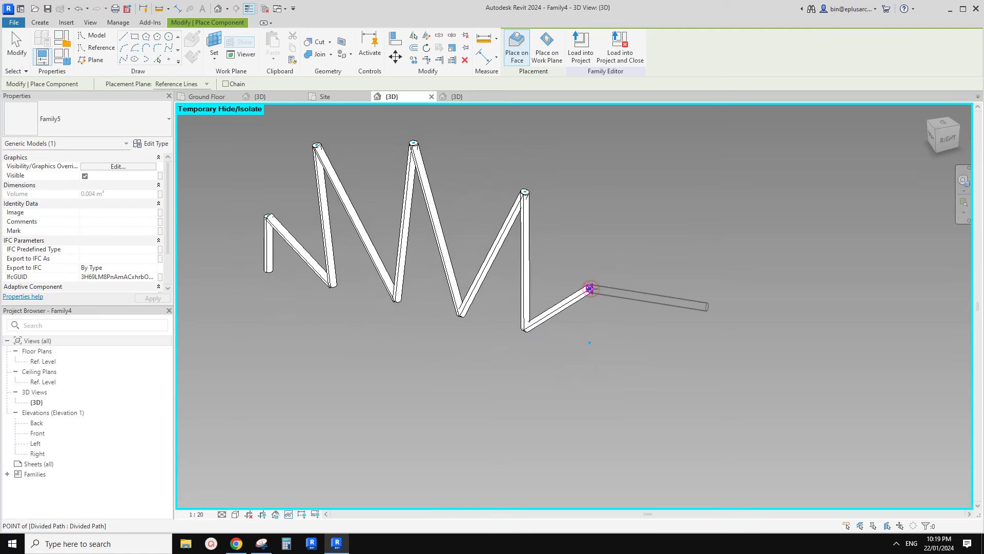
pyautogui.press('Escape')
pyautogui.press('Escape')
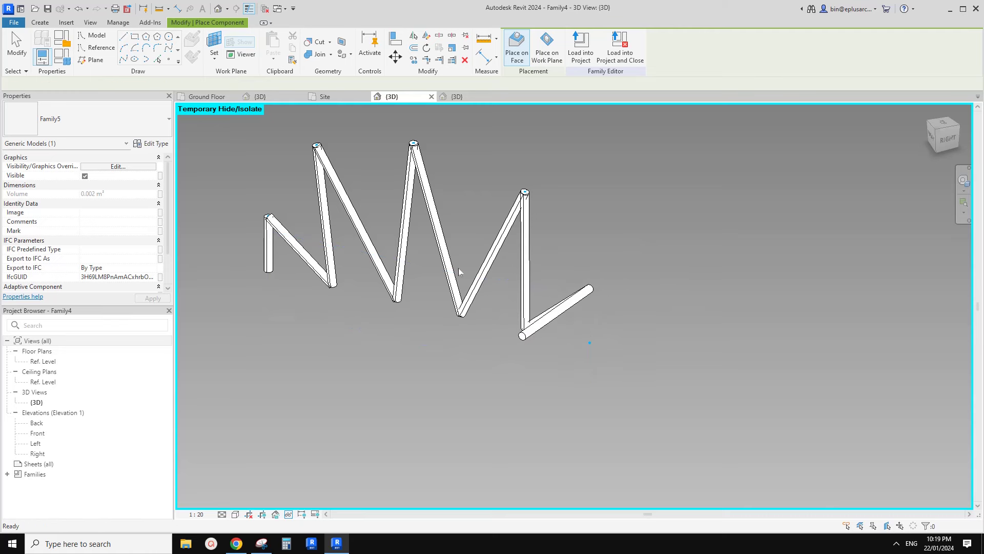
# Step: Delete all placed Family5 members except the first vertical member and the first diagonal beside it
pyautogui.scroll(-2, 505, 377)
pyautogui.moveTo(439, 303); pyautogui.dragTo(446, 310, button='middle')
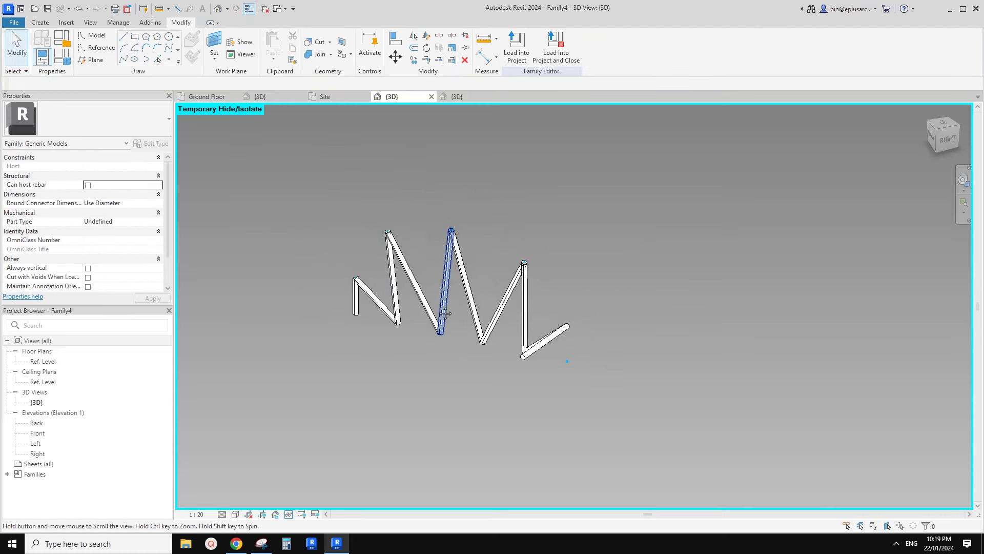
pyautogui.click(396, 286)
pyautogui.press('Delete')
pyautogui.click(417, 288)
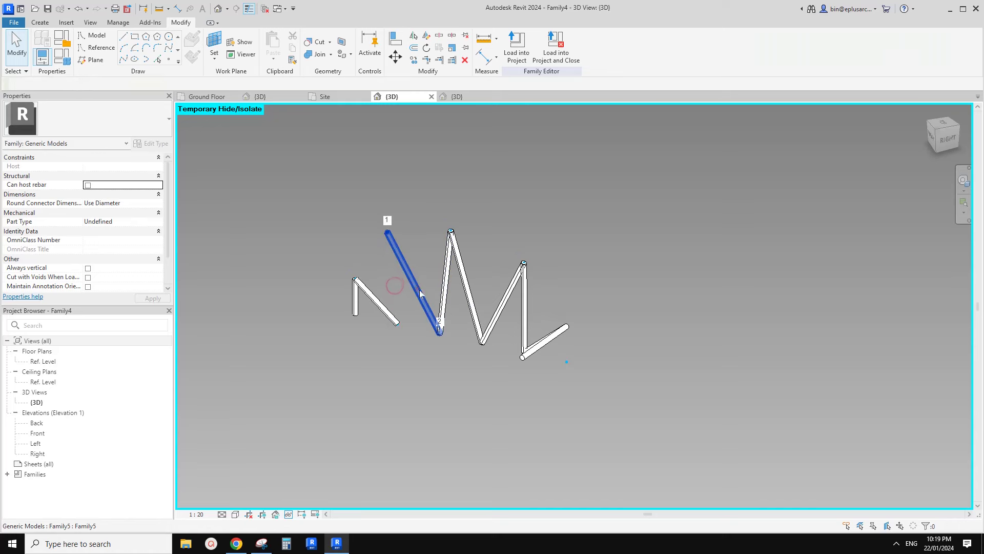
pyautogui.press('Delete')
pyautogui.click(446, 287)
pyautogui.press('Delete')
pyautogui.click(467, 288)
pyautogui.press('Delete')
pyautogui.click(508, 290)
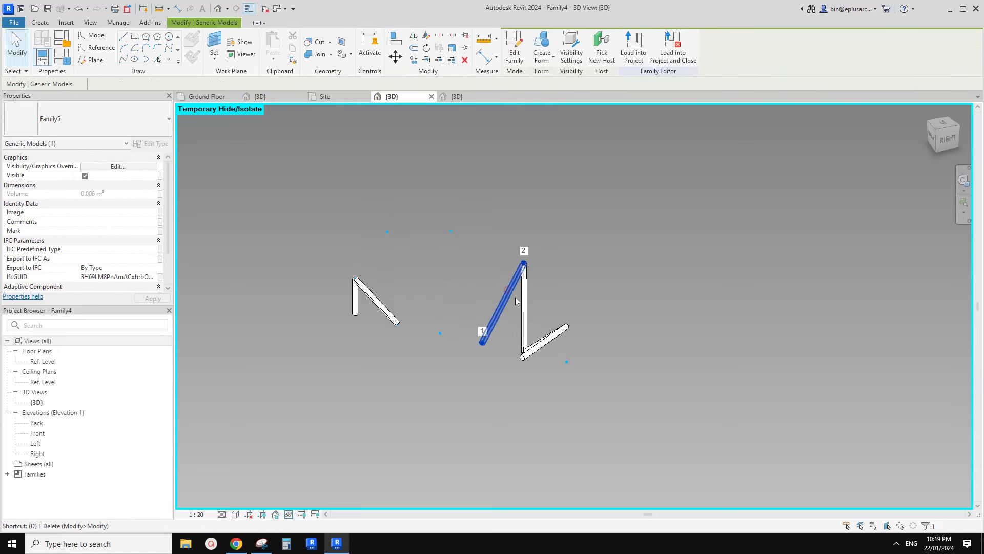
pyautogui.press('Delete')
pyautogui.click(522, 301)
pyautogui.click(549, 339)
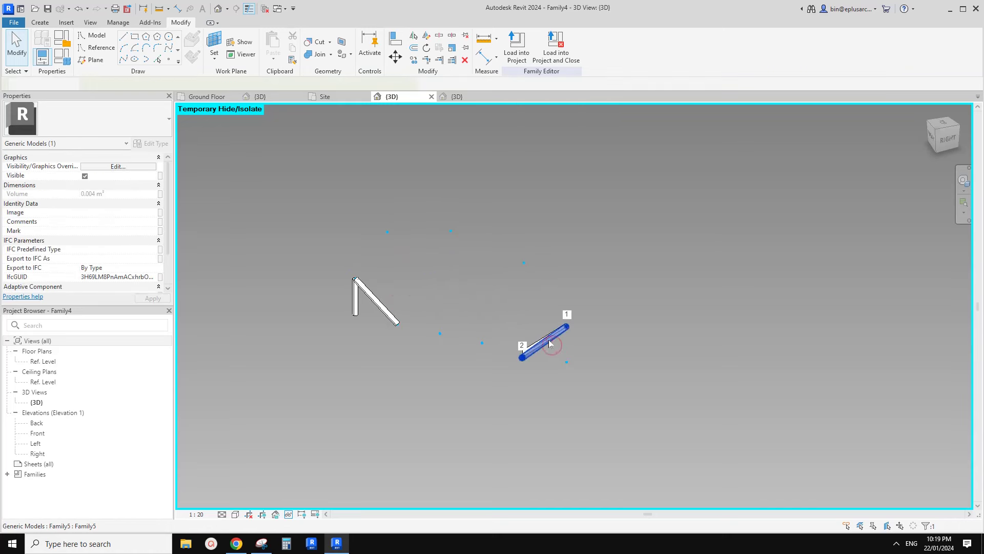
pyautogui.press('Delete')
pyautogui.click(553, 337)
pyautogui.press('Delete')
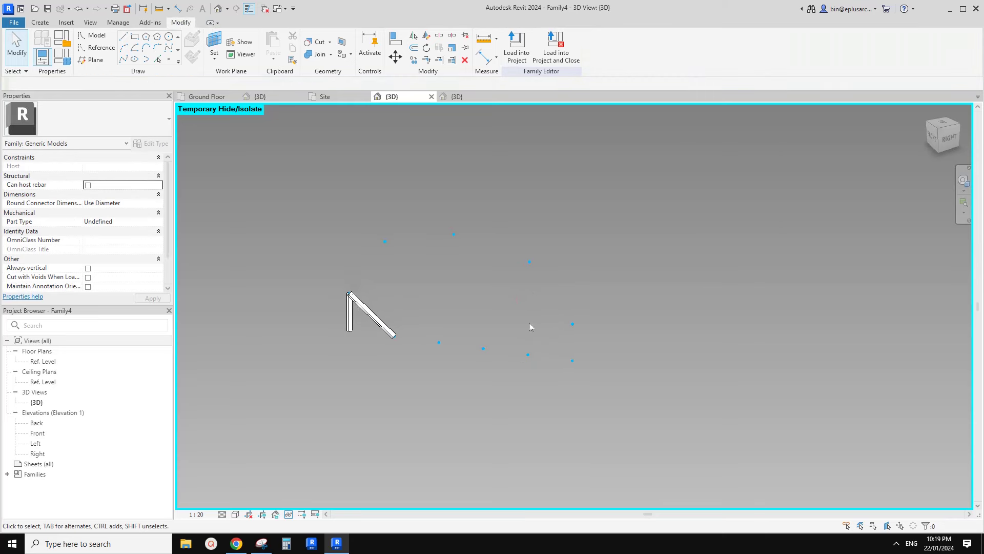
# Step: Repeat the remaining vertical and diagonal Family5 members together along the nodes of the divided paths
pyautogui.click(382, 312)
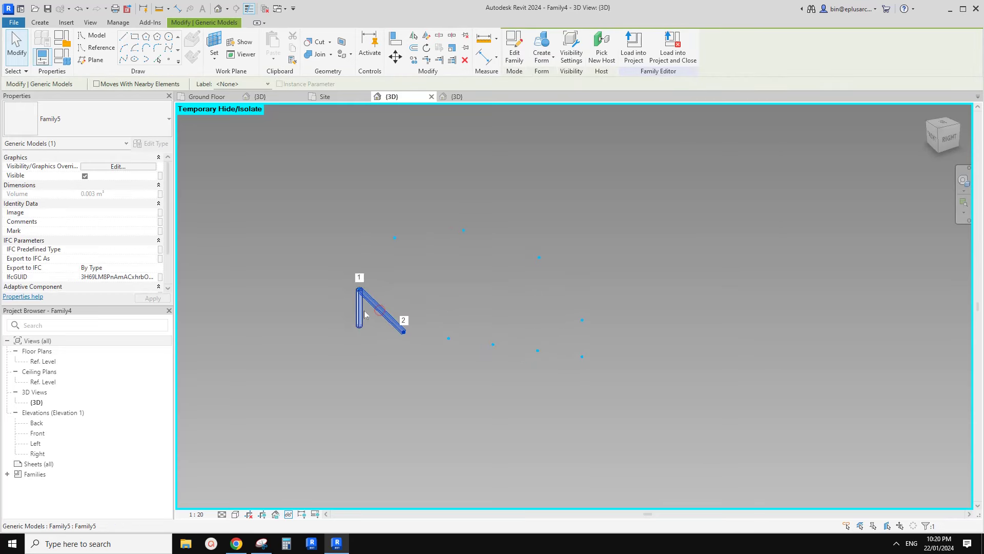
pyautogui.keyDown('ctrl'); pyautogui.click(362, 310); pyautogui.keyUp('ctrl')
pyautogui.scroll(2, 397, 282)
pyautogui.moveTo(403, 299); pyautogui.dragTo(397, 304, button='middle')
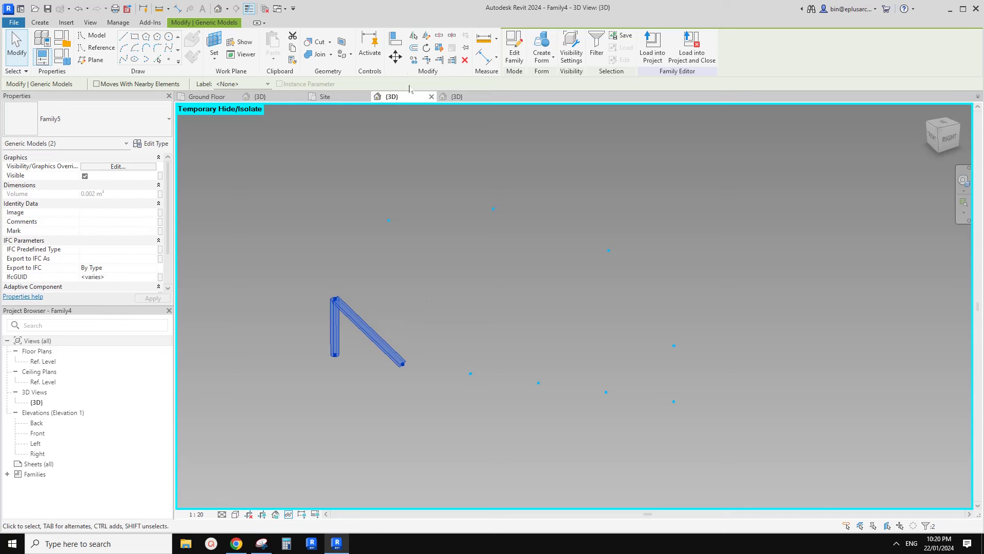
pyautogui.click(440, 49)
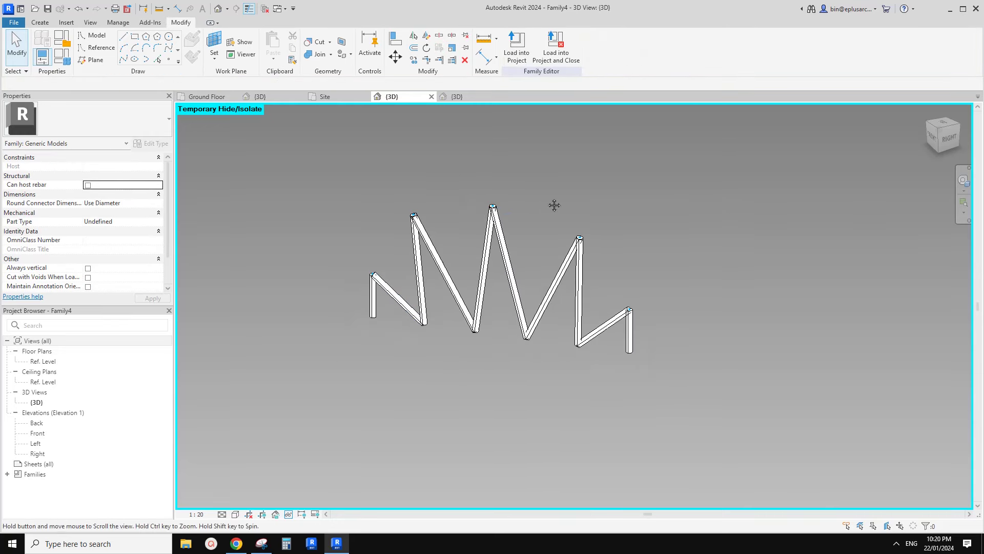
# Step: Set the number of nodes on the arched upper divided path to 4
pyautogui.click(517, 216)
pyautogui.scroll(2, 517, 216)
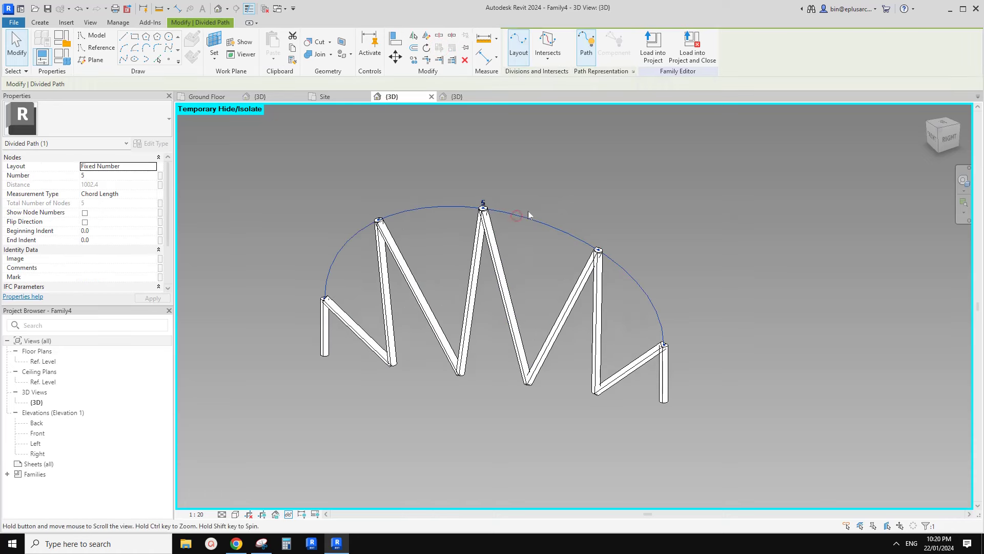
pyautogui.click(489, 203)
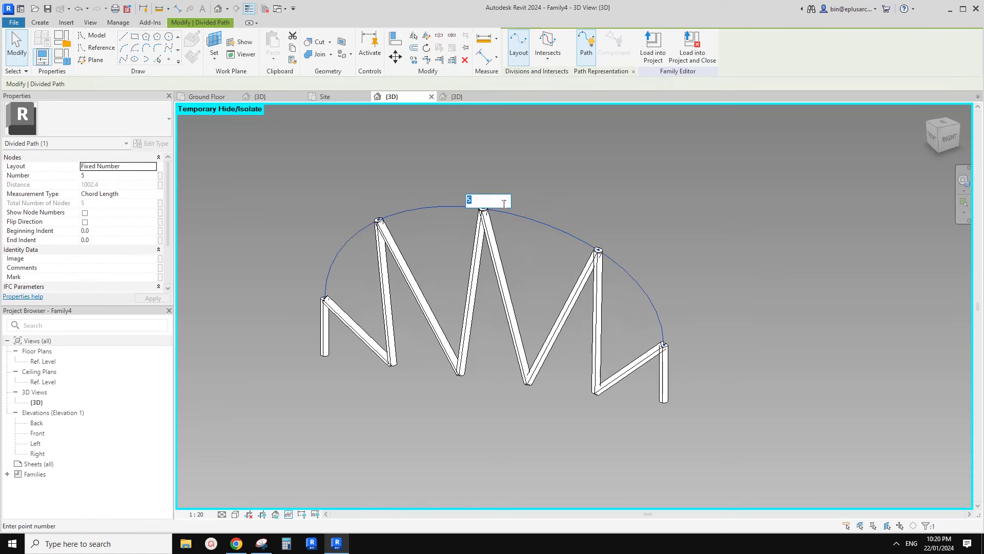
pyautogui.press('Return')
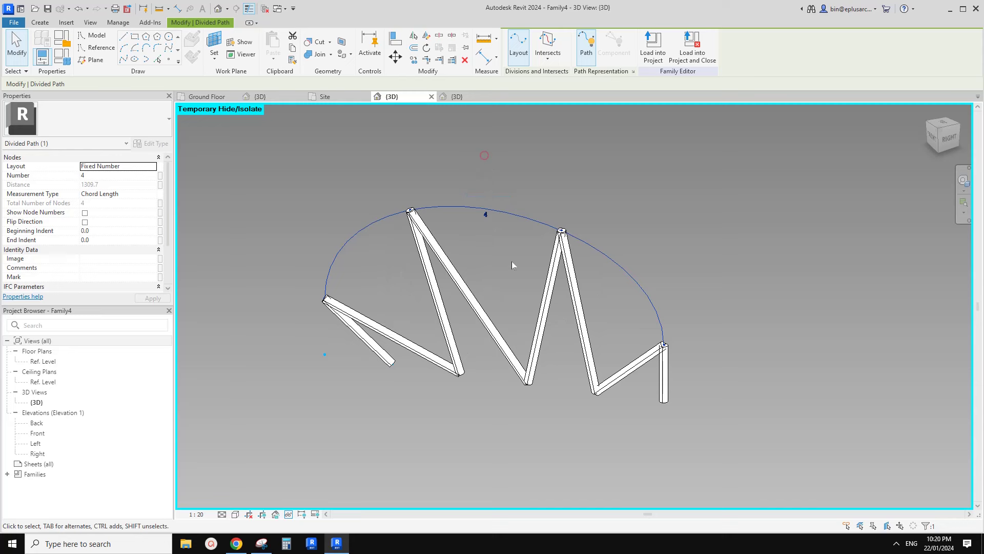
# Step: Set the number of nodes on the straight lower divided path to 5
pyautogui.click(504, 379)
pyautogui.click(494, 372)
pyautogui.write('5')
pyautogui.press('Return')
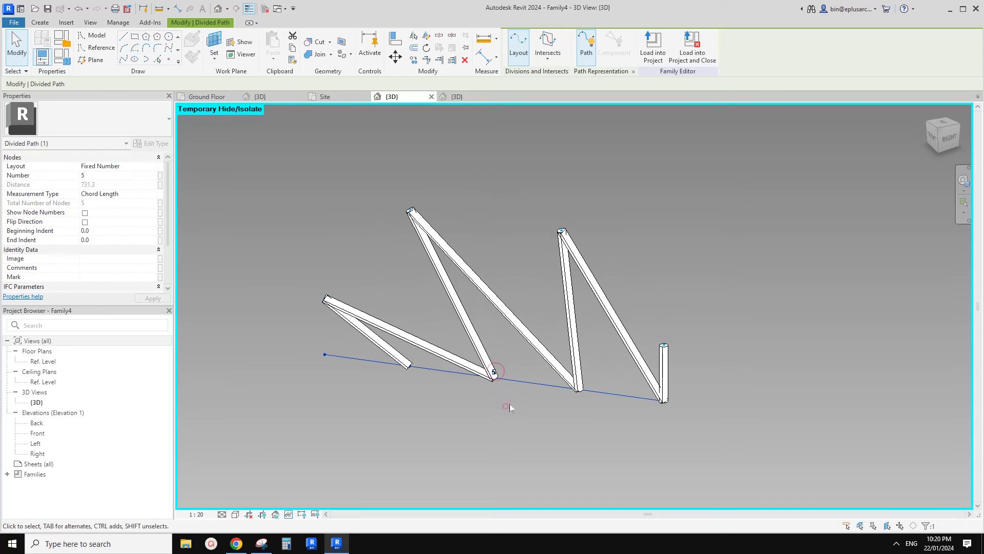
# Step: Reset the temporary isolation and temporarily hide the arched tube form of the upper chord
pyautogui.moveTo(757, 264); pyautogui.dragTo(740, 268, button='middle')
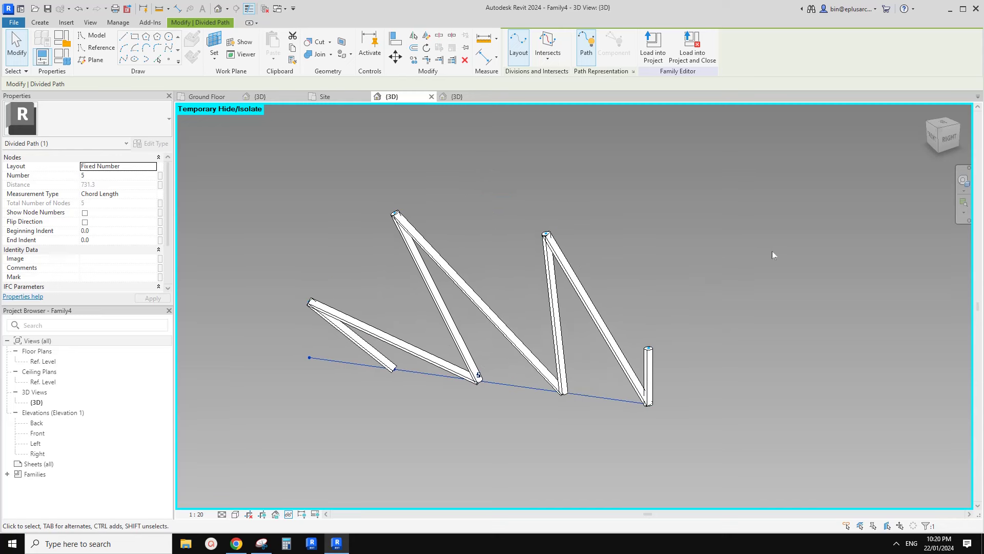
pyautogui.click(752, 247)
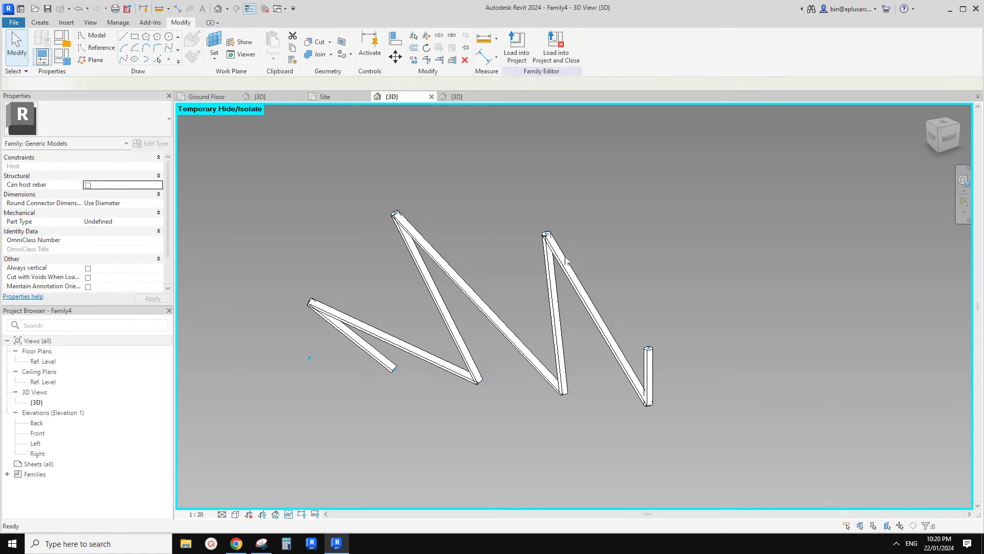
pyautogui.click(340, 364)
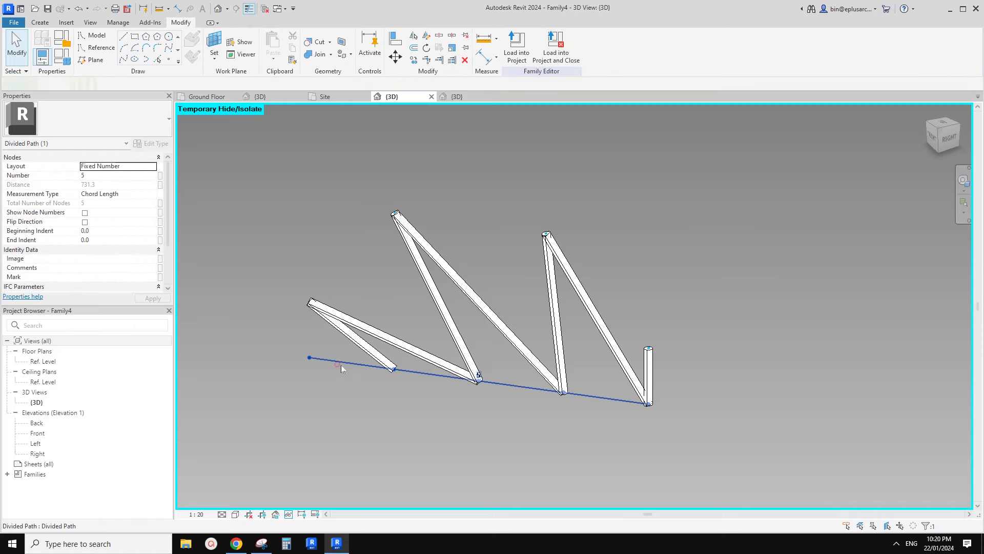
pyautogui.click(250, 200)
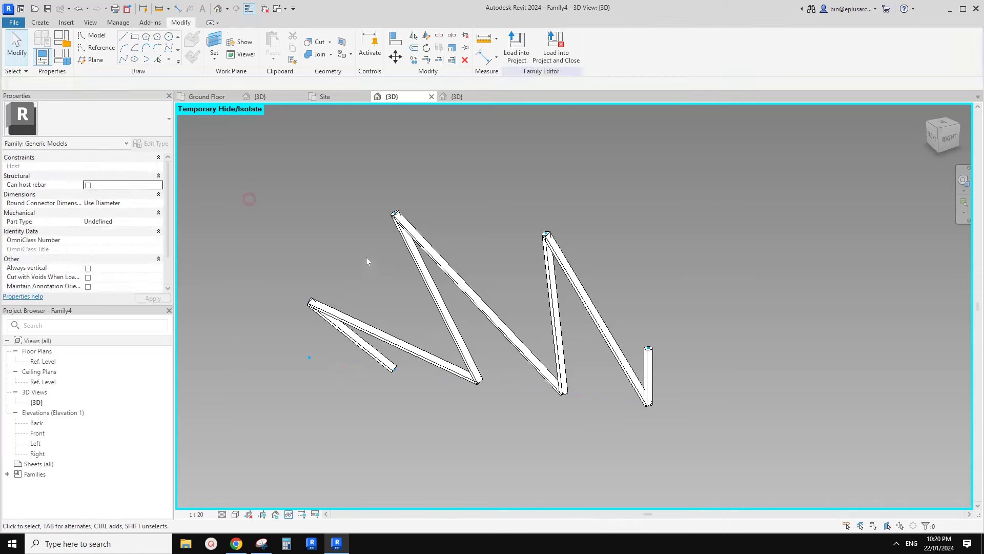
pyautogui.press('h')
pyautogui.press('r')
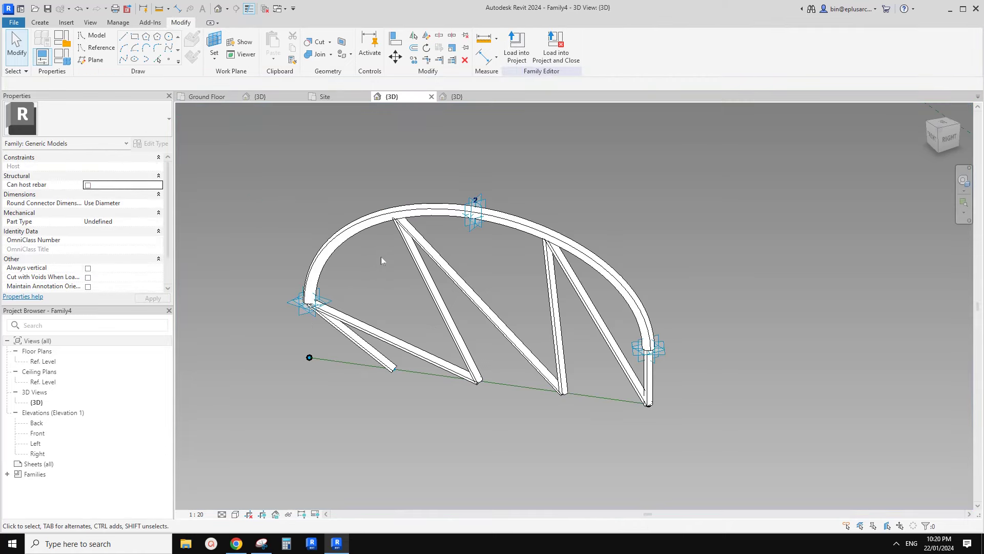
pyautogui.click(347, 232)
pyautogui.press('h')
pyautogui.press('h')
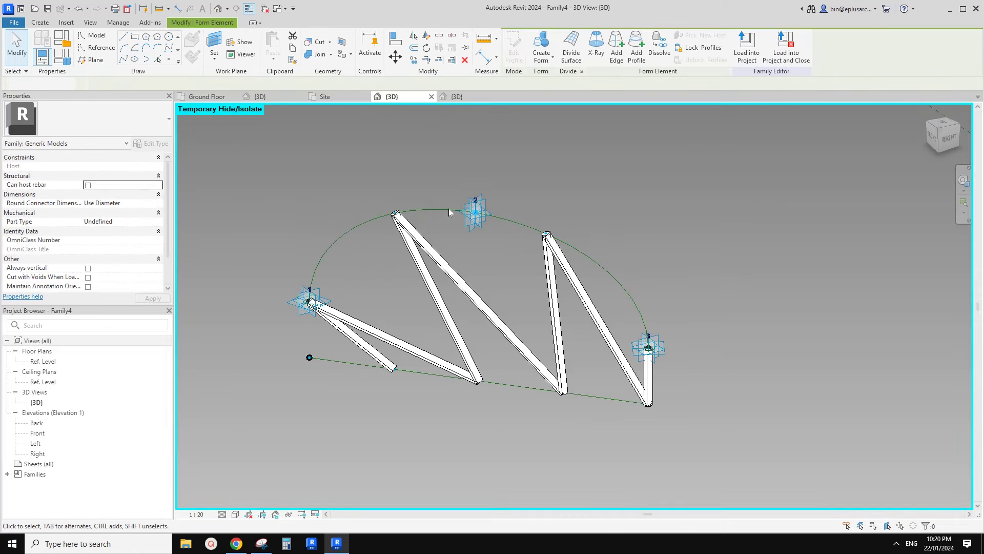
# Step: Turn on node numbers for both the arched upper and the straight lower divided paths
pyautogui.click(368, 221)
pyautogui.click(85, 212)
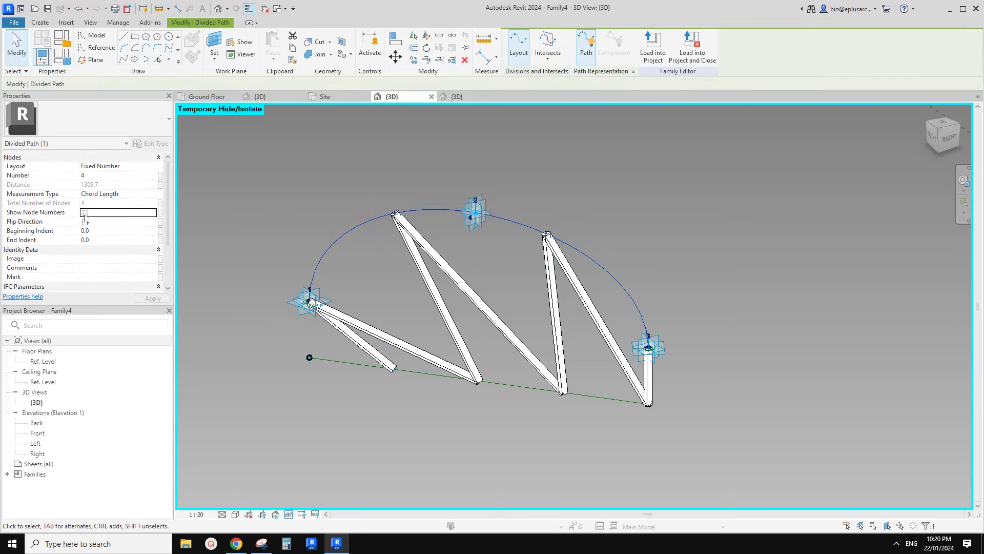
pyautogui.click(353, 374)
pyautogui.moveTo(461, 309); pyautogui.dragTo(482, 307, button='middle')
pyautogui.click(437, 304)
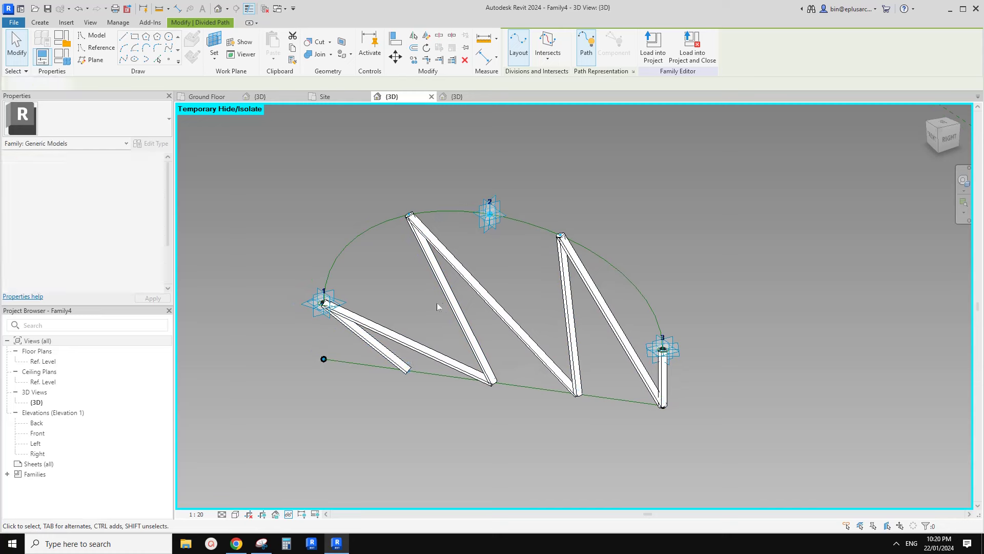
pyautogui.click(446, 367)
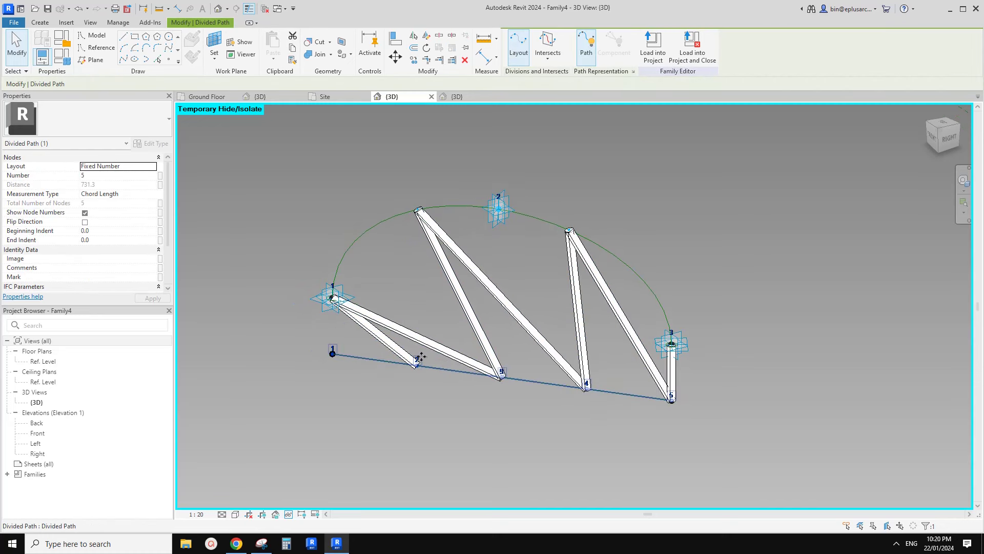
pyautogui.moveTo(446, 351); pyautogui.dragTo(434, 355, button='middle')
pyautogui.click(448, 345)
# Step: Set the number of nodes on the straight lower divided path to 6
pyautogui.click(439, 373)
pyautogui.click(491, 375)
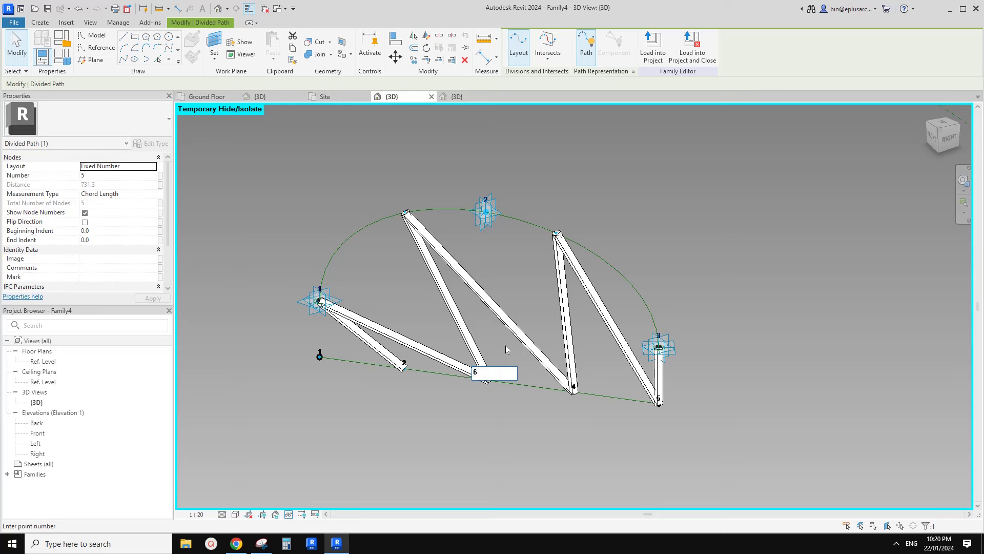
pyautogui.write('4')
pyautogui.press('Return')
# Step: Set the number of nodes on the arched upper divided path to 5
pyautogui.click(450, 209)
pyautogui.click(481, 218)
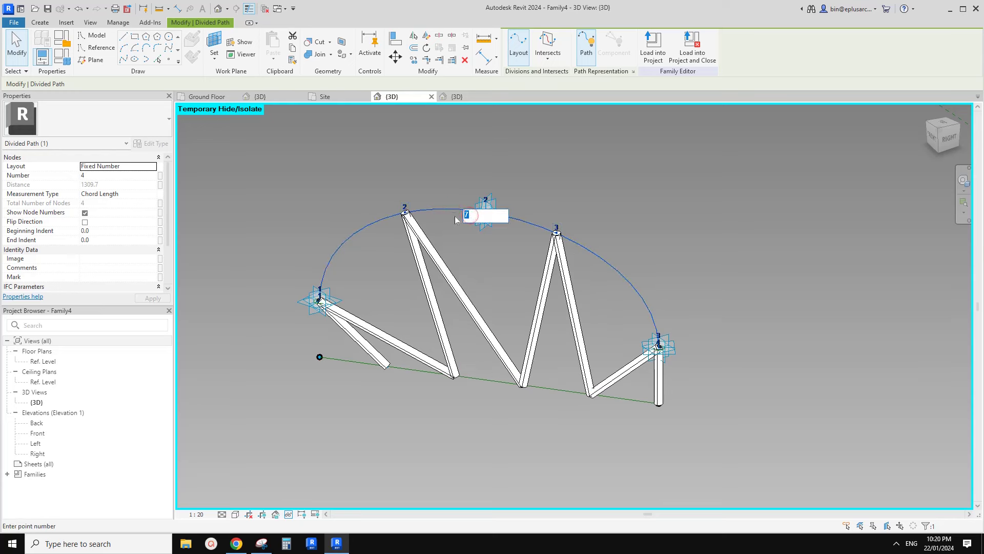
pyautogui.press('Return')
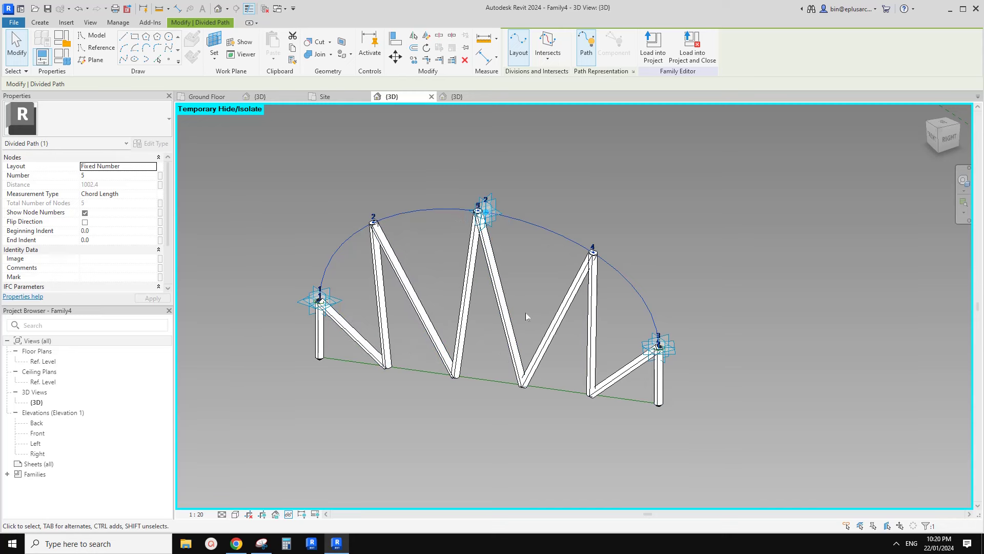
# Step: Set the number of nodes on the arched upper divided path to 7
pyautogui.click(478, 206)
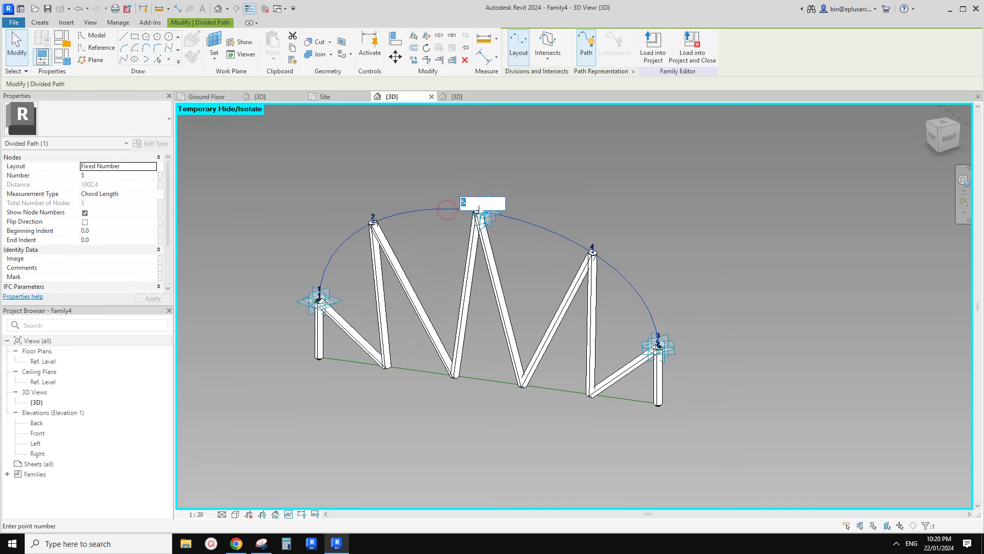
pyautogui.write('7')
pyautogui.press('Return')
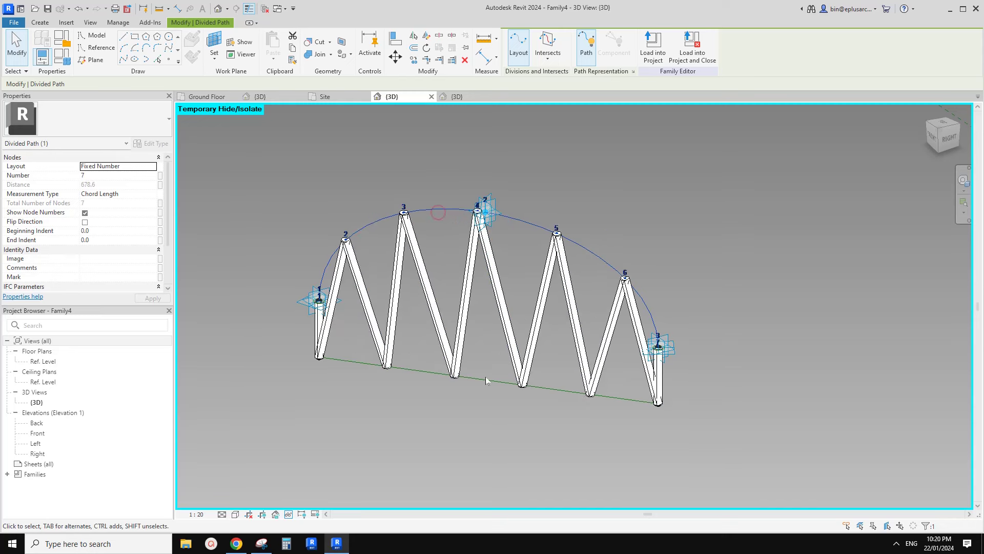
# Step: Set the number of nodes on the straight lower divided path to 8
pyautogui.click(484, 381)
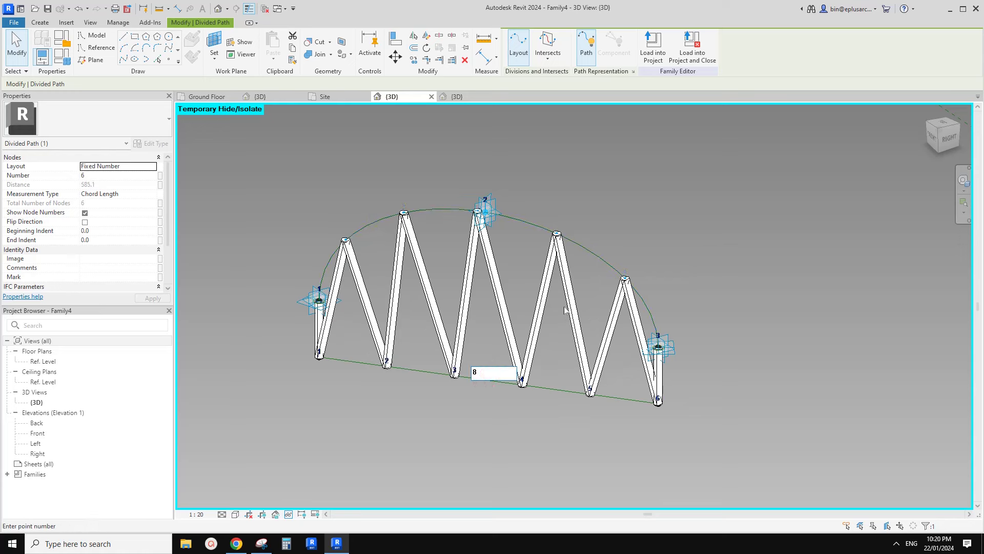
pyautogui.press('Return')
pyautogui.press('Escape')
pyautogui.scroll(-2, 485, 231)
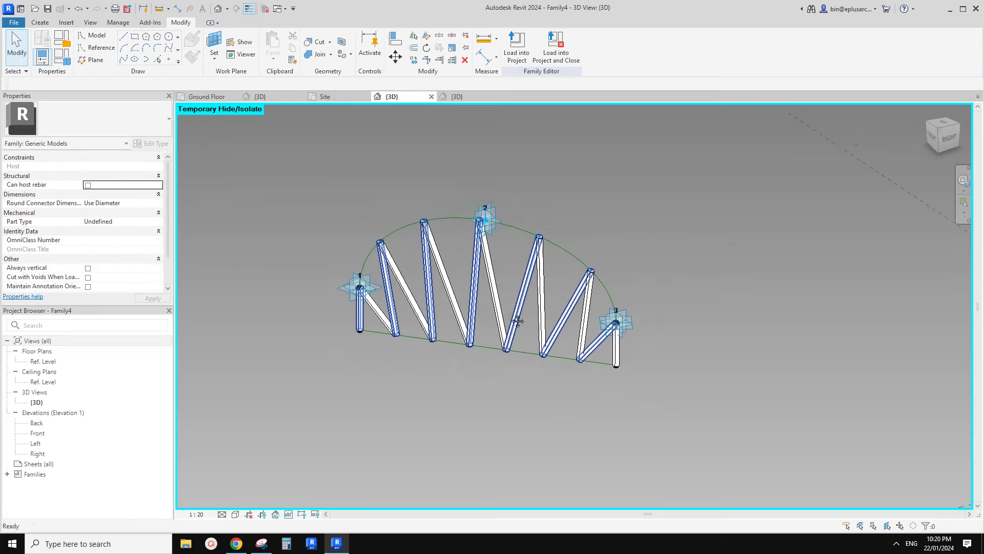
pyautogui.click(485, 334)
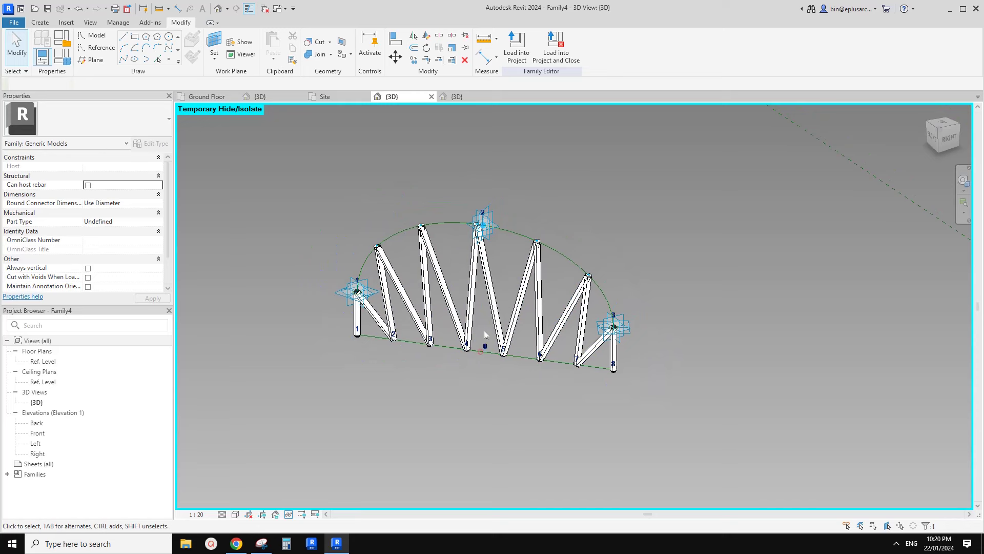
# Step: Return the arched upper divided path to 5 nodes while the lower path keeps its own division
pyautogui.click(480, 224)
pyautogui.scroll(2, 480, 223)
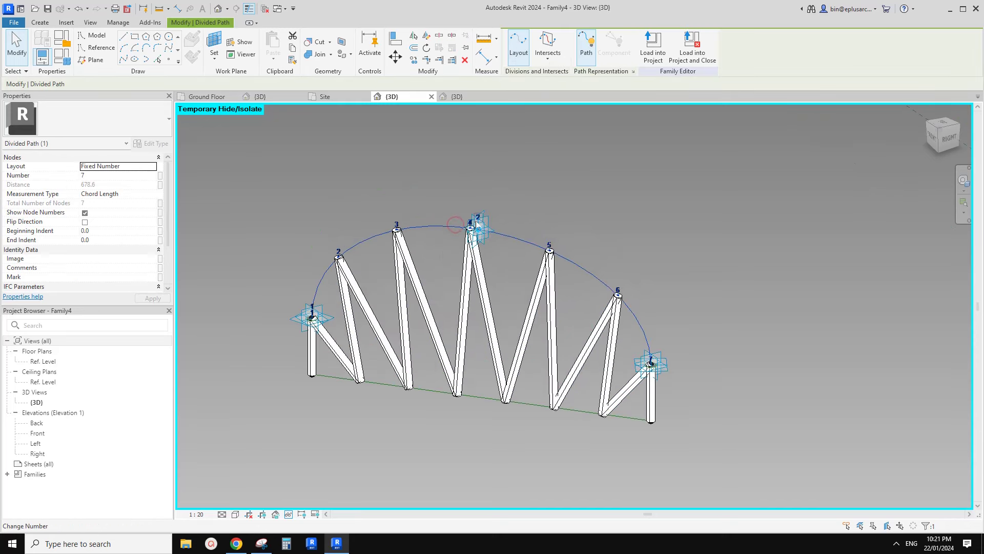
pyautogui.keyDown('shift'); pyautogui.moveTo(522, 261); pyautogui.dragTo(479, 265, button='middle'); pyautogui.keyUp('shift')
pyautogui.press('Escape')
pyautogui.click(493, 240)
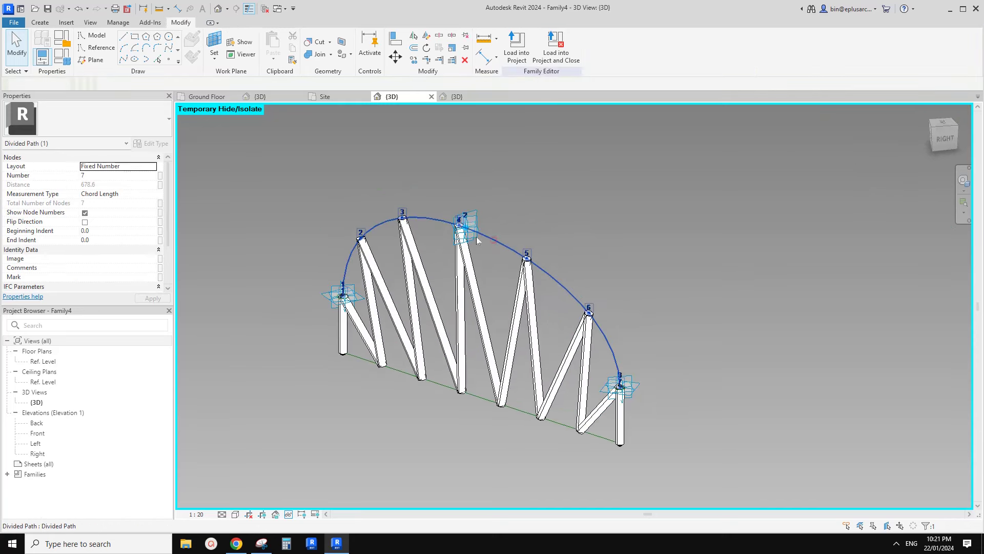
pyautogui.click(98, 175)
pyautogui.write('5')
pyautogui.scroll(2, 461, 318)
pyautogui.keyDown('shift'); pyautogui.moveTo(400, 380); pyautogui.dragTo(456, 337, button='middle'); pyautogui.keyUp('shift')
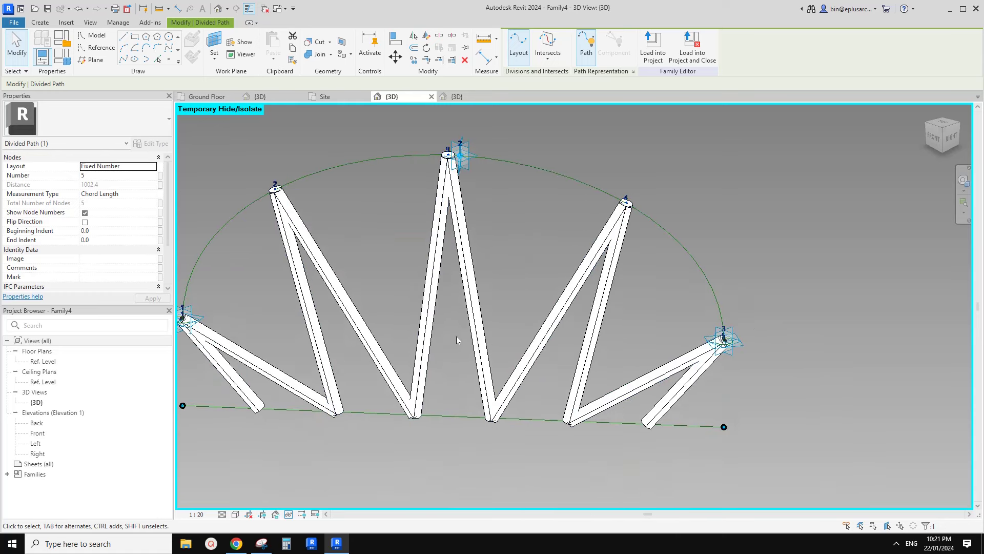
pyautogui.scroll(-3, 462, 409)
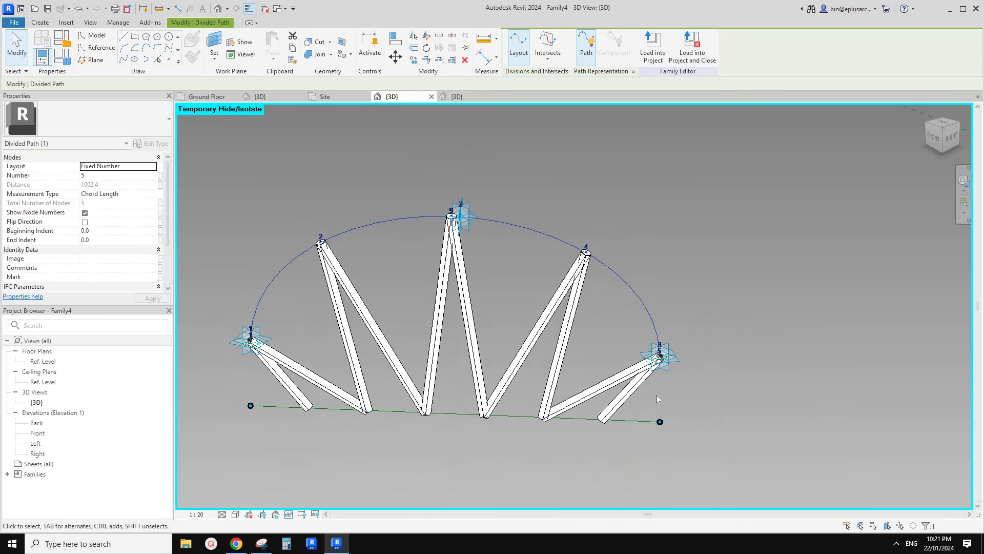
# Step: Reduce the straight lower divided path to 7 nodes
pyautogui.click(458, 414)
pyautogui.click(457, 408)
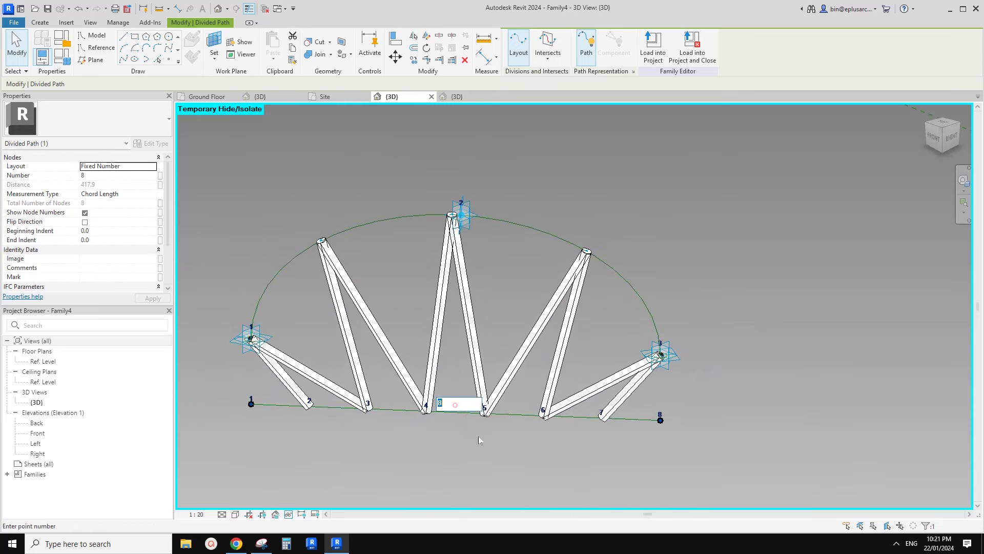
pyautogui.moveTo(479, 436); pyautogui.dragTo(472, 436, button='middle')
pyautogui.write('7')
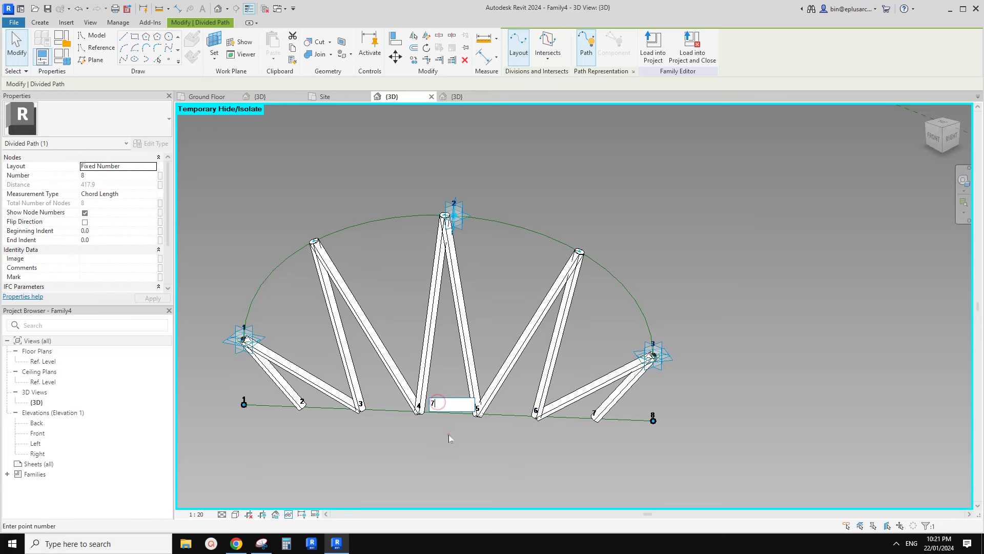
pyautogui.press('Return')
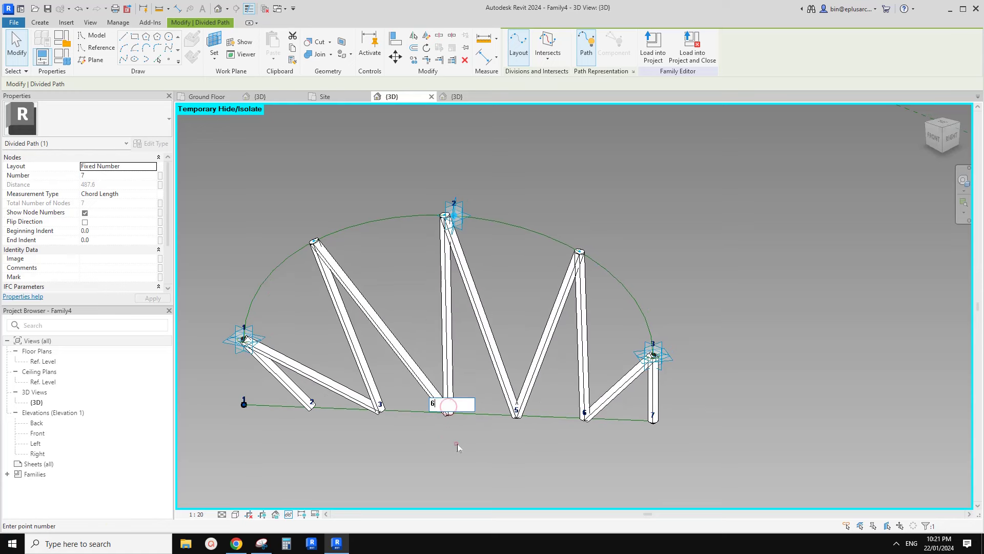
# Step: Set the straight lower divided path back to 6 nodes and clear the selection
pyautogui.click(457, 444)
pyautogui.scroll(-1, 457, 442)
pyautogui.click(456, 391)
pyautogui.moveTo(464, 420); pyautogui.dragTo(438, 382, button='middle')
pyautogui.scroll(-3, 457, 390)
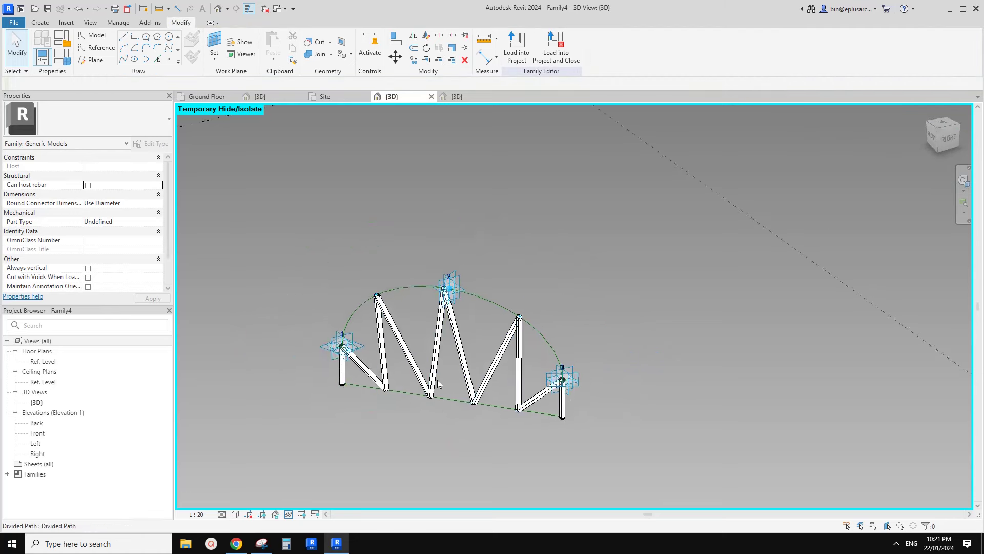
pyautogui.scroll(1, 438, 382)
# Step: Associate the node number of the straight lower divided path with a new instance family parameter named n1
pyautogui.click(409, 278)
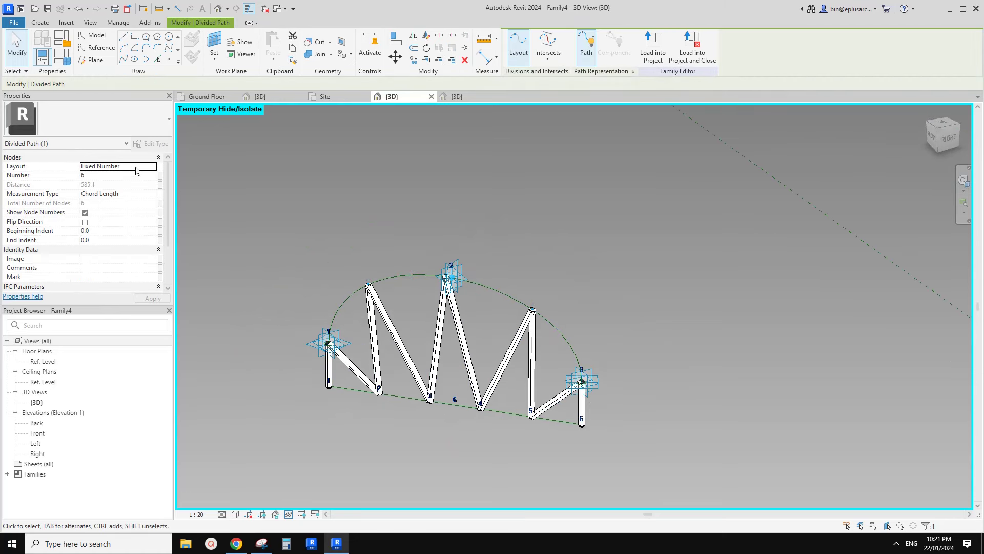
pyautogui.click(160, 175)
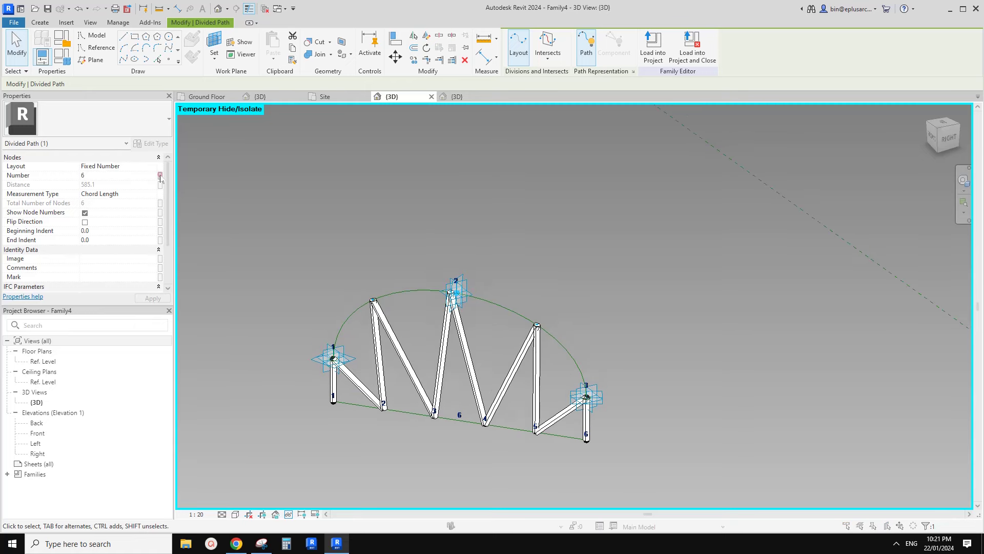
pyautogui.click(370, 341)
pyautogui.write('n1')
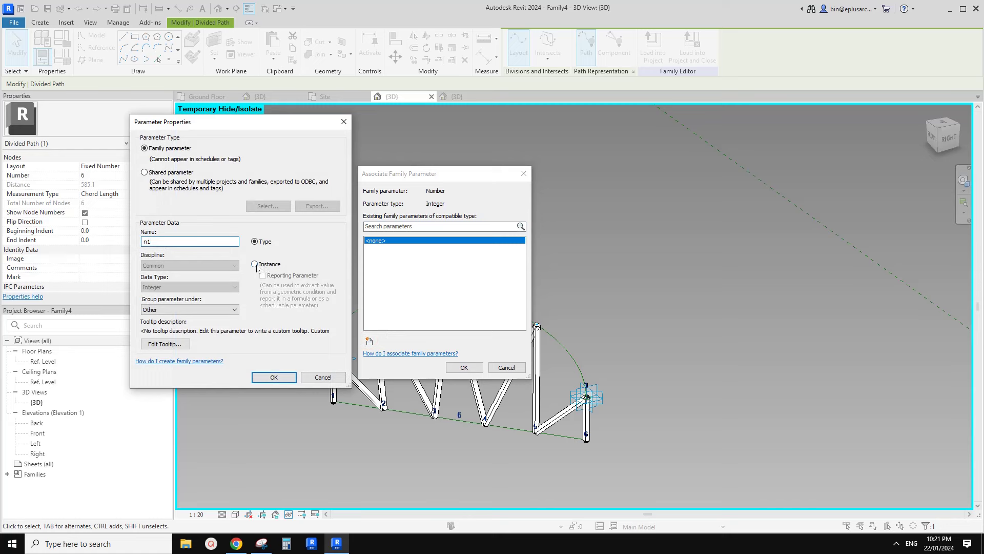
pyautogui.click(270, 377)
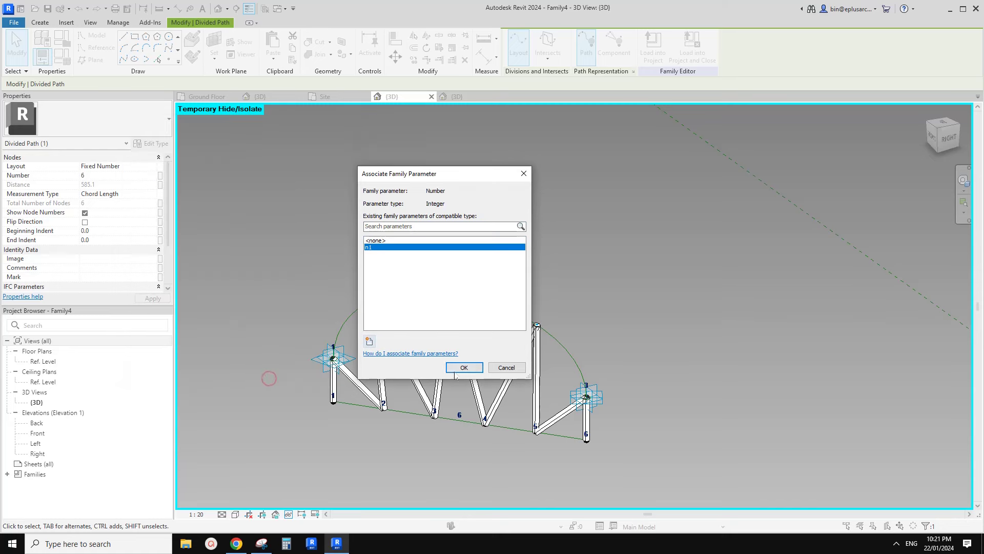
pyautogui.click(462, 368)
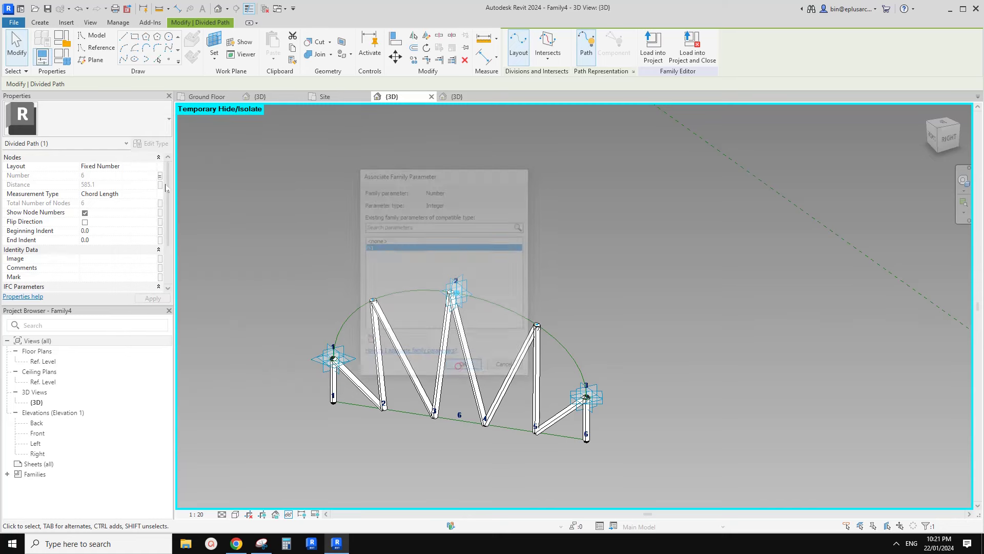
# Step: Change the family parameter n1 from an instance parameter to a type parameter
pyautogui.click(62, 56)
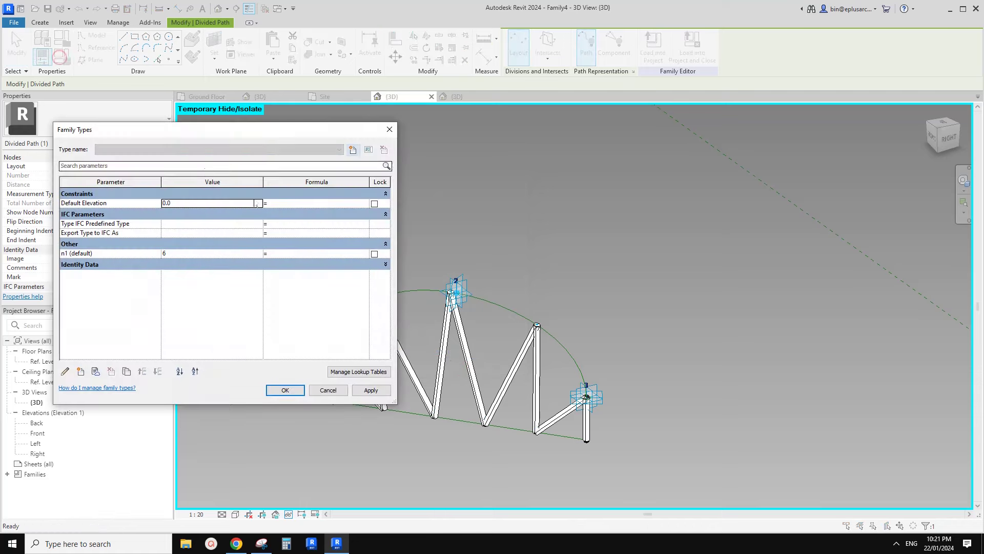
pyautogui.click(121, 254)
pyautogui.click(65, 371)
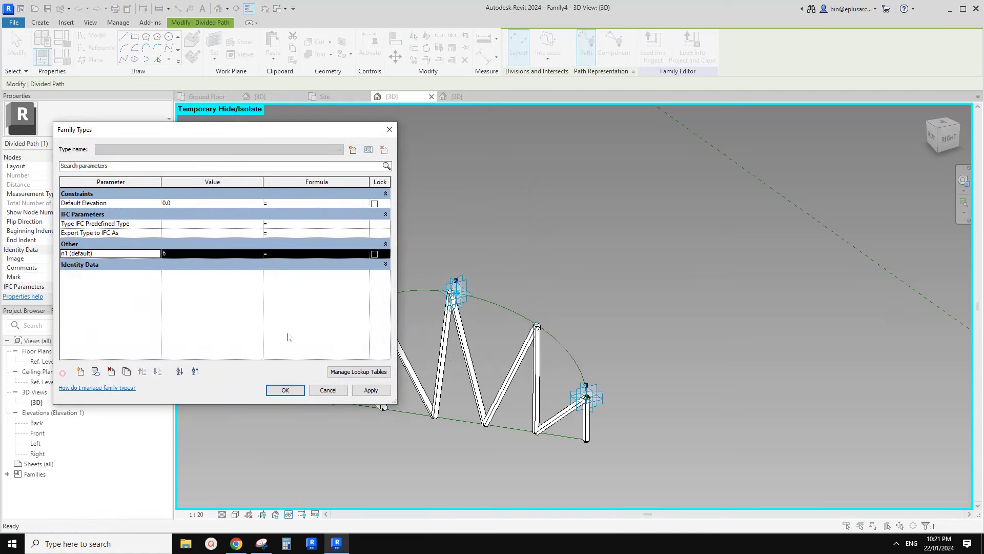
pyautogui.click(274, 377)
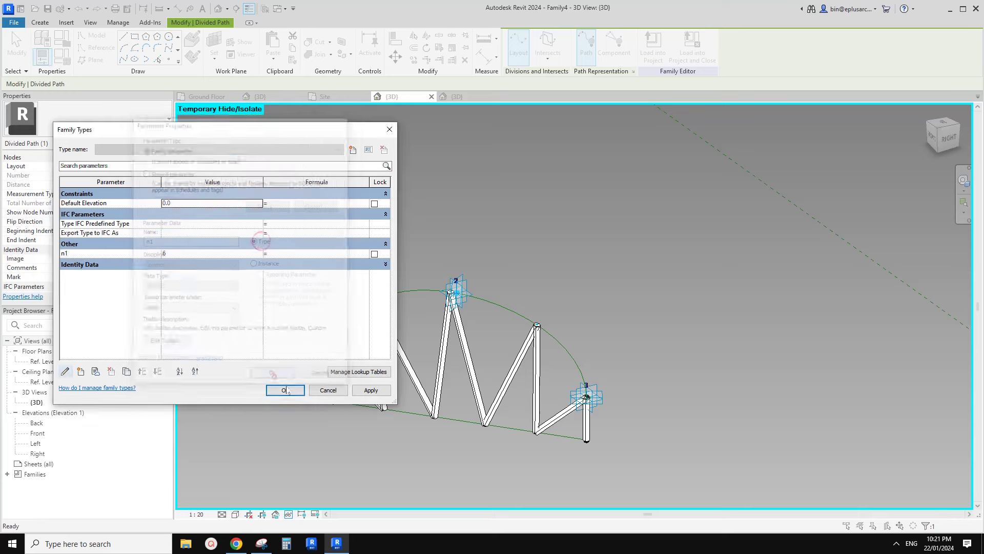
pyautogui.click(285, 390)
# Step: Associate the node number of the arched upper divided path with a new type family parameter named n2
pyautogui.click(456, 421)
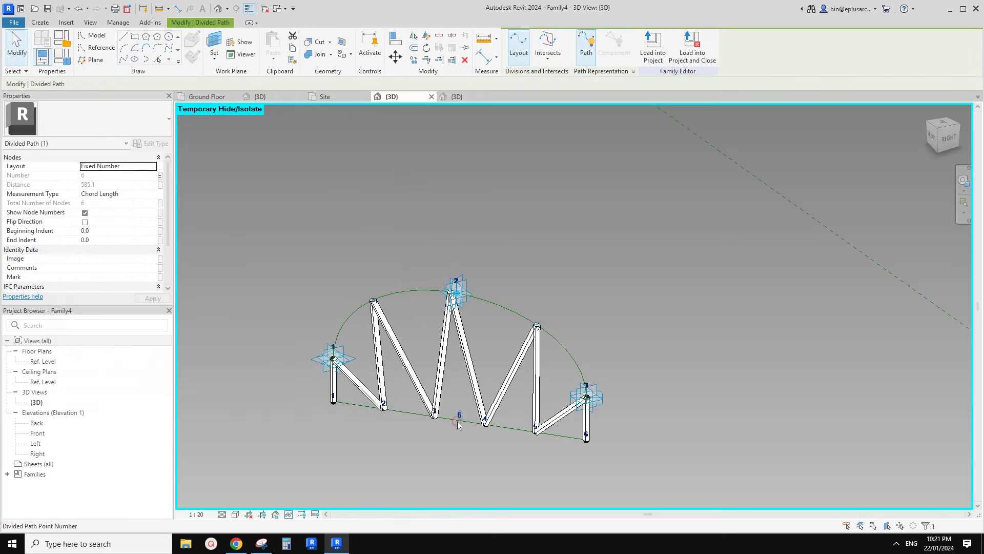
pyautogui.click(426, 291)
pyautogui.click(454, 289)
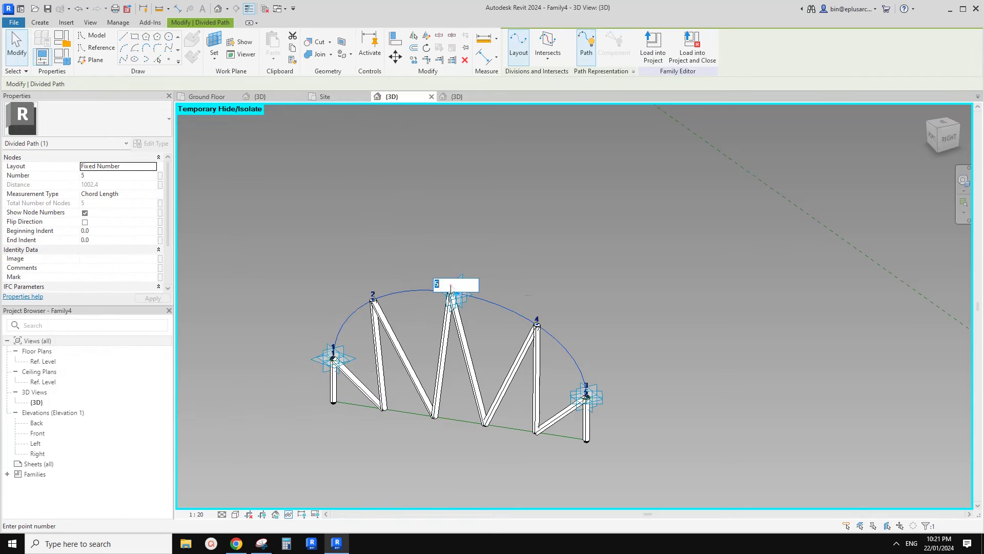
pyautogui.press('Escape')
pyautogui.moveTo(355, 252); pyautogui.dragTo(354, 253, button='middle')
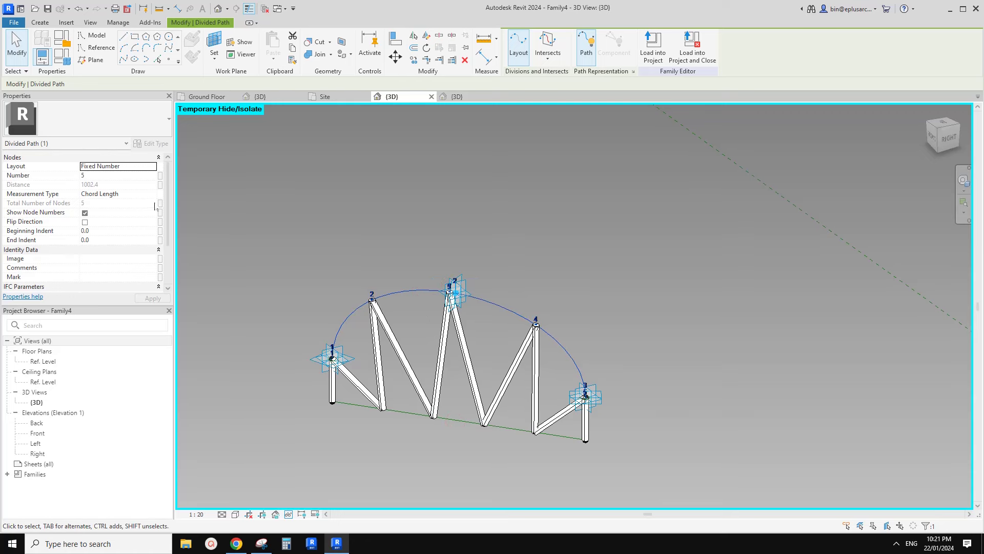
pyautogui.click(160, 176)
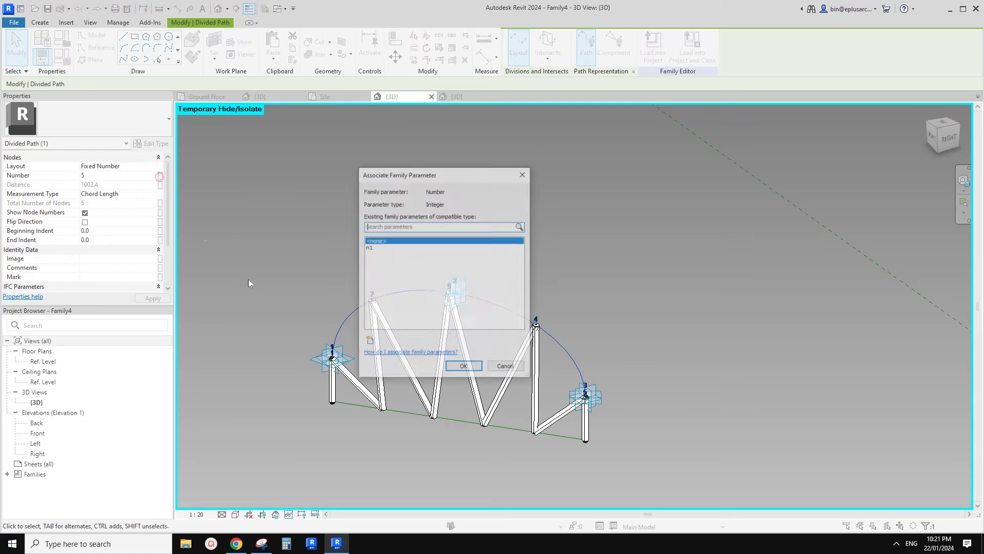
pyautogui.click(370, 342)
pyautogui.write('n2')
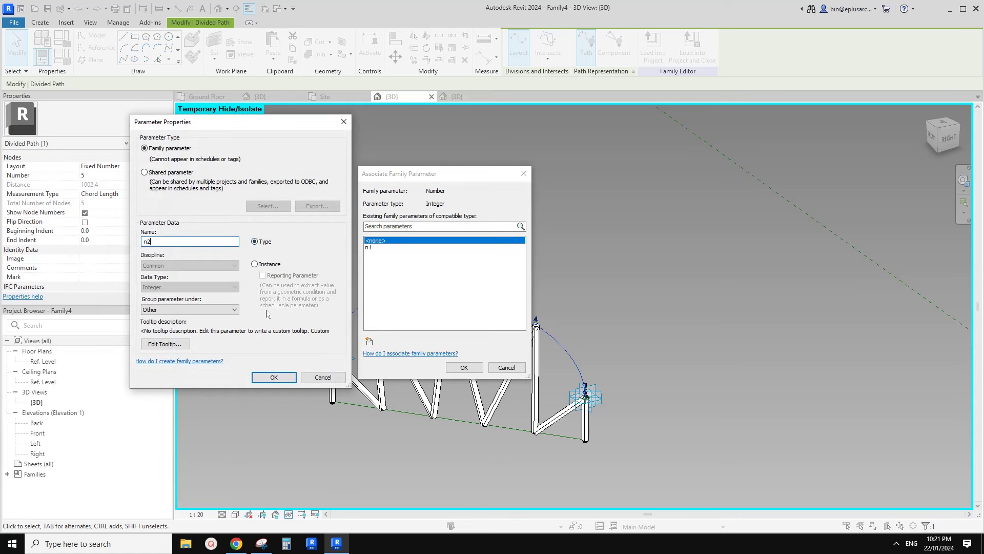
pyautogui.click(274, 376)
pyautogui.click(455, 368)
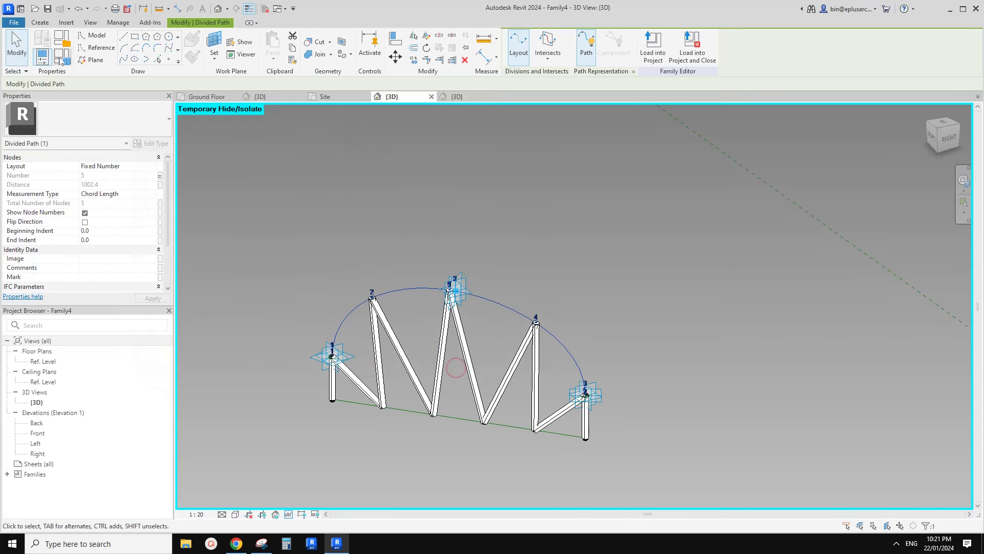
# Step: Give the family parameter n2 the formula n1 - 1
pyautogui.click(62, 60)
pyautogui.click(275, 264)
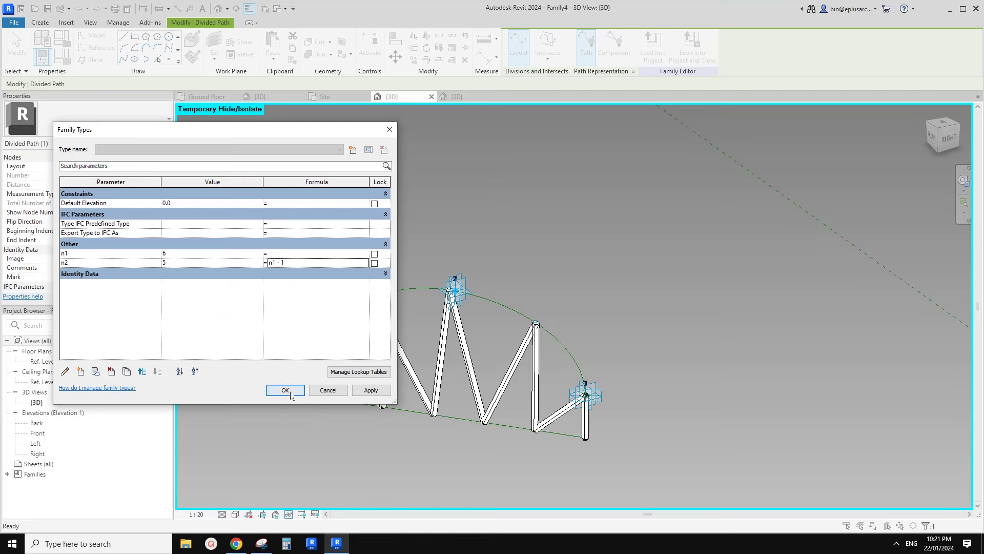
pyautogui.click(285, 391)
pyautogui.click(286, 391)
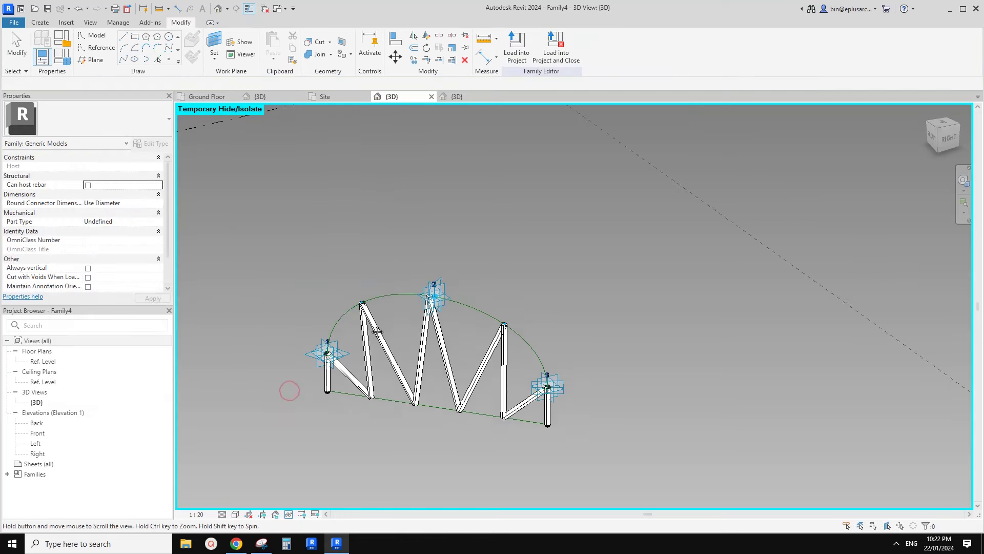
# Step: Set the family parameter n1 to 8 and apply it to the truss
pyautogui.click(69, 61)
pyautogui.click(176, 253)
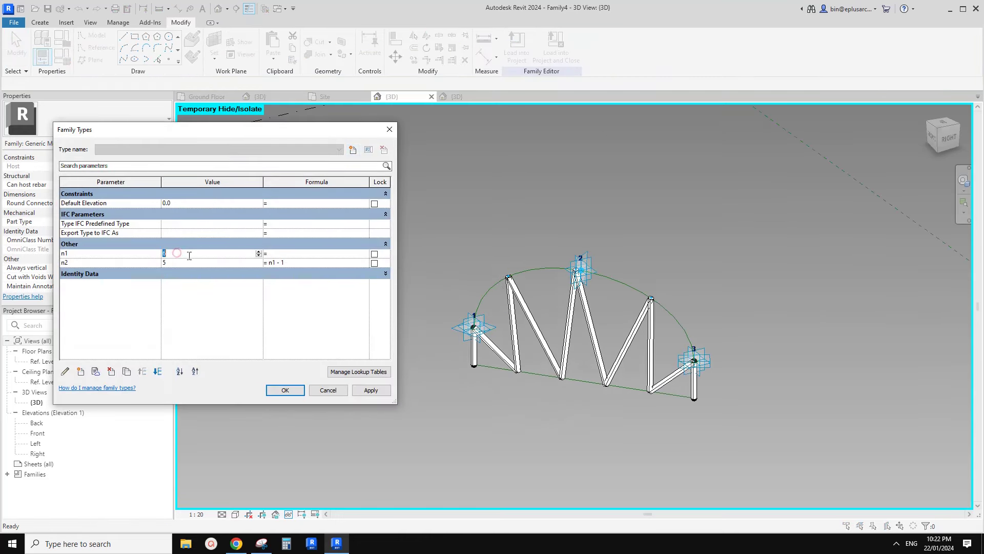
pyautogui.click(370, 389)
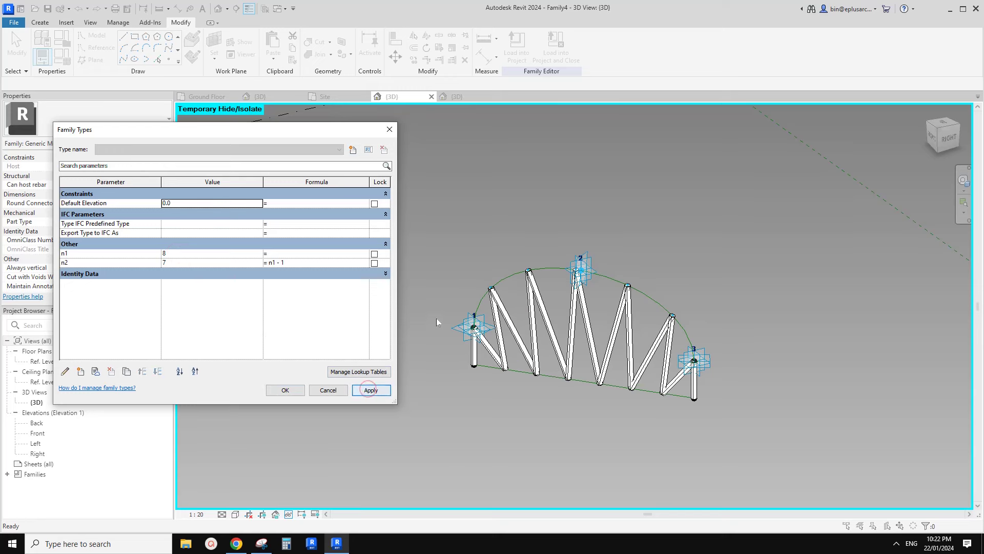
# Step: Set the family parameter n1 to 10 and apply it to the truss
pyautogui.click(202, 253)
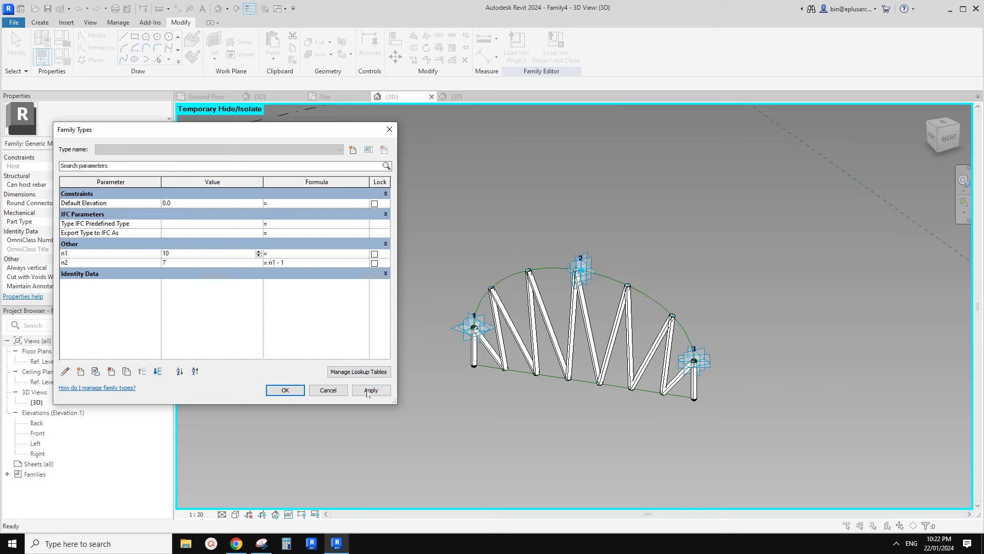
pyautogui.write('10')
pyautogui.click(370, 391)
# Step: Set the family parameter n1 to 9 and apply it to the truss
pyautogui.click(200, 254)
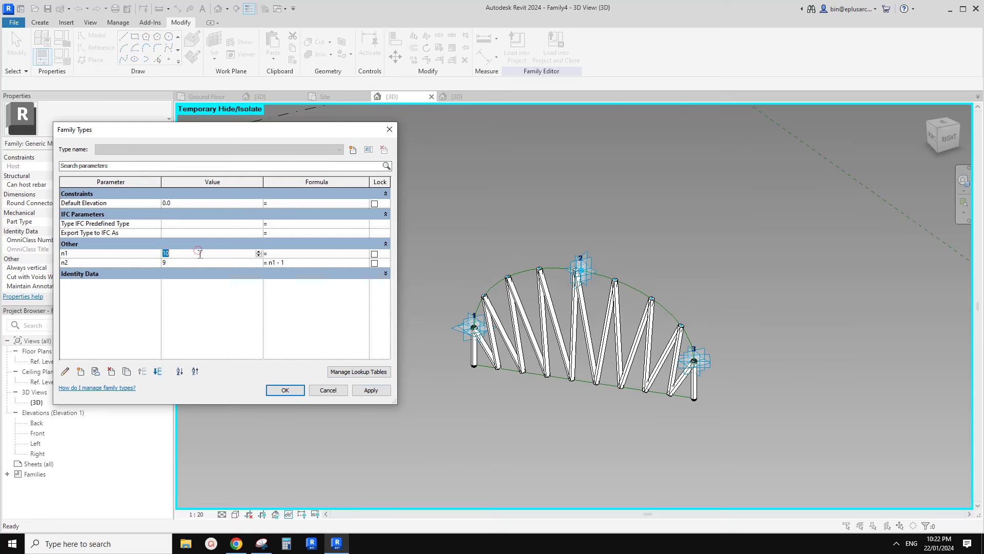
pyautogui.click(378, 392)
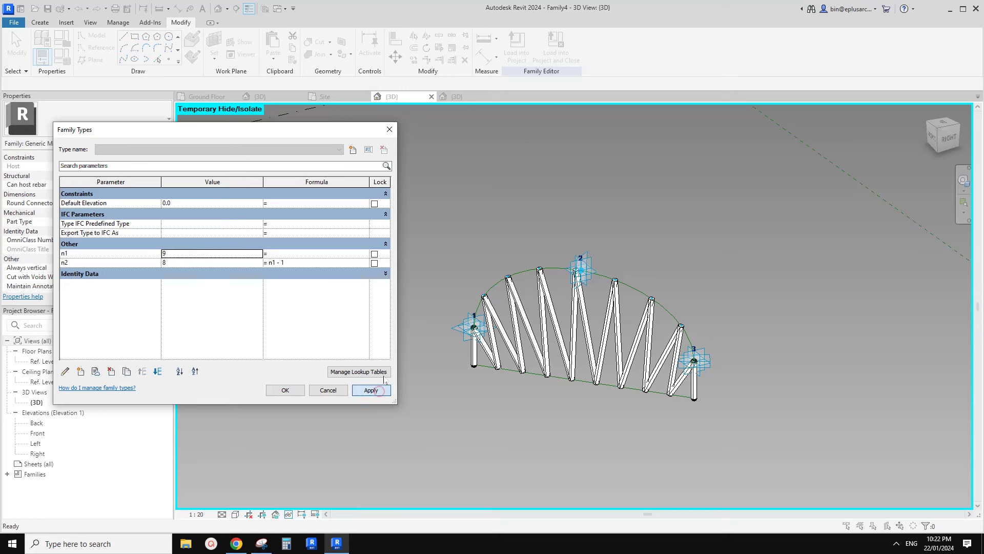
pyautogui.click(174, 254)
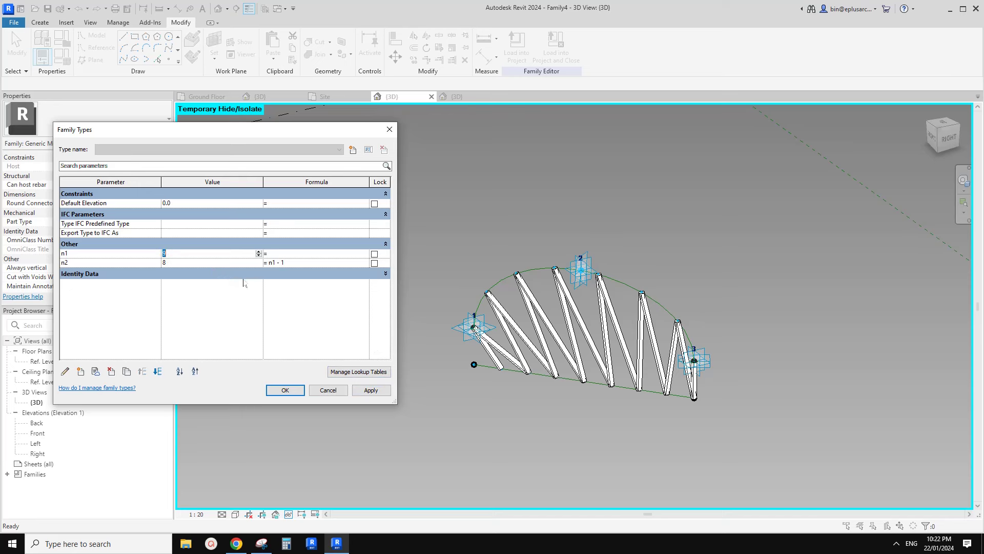
# Step: Set the family parameter n1 to 6, apply it to the truss and close the family types
pyautogui.click(371, 390)
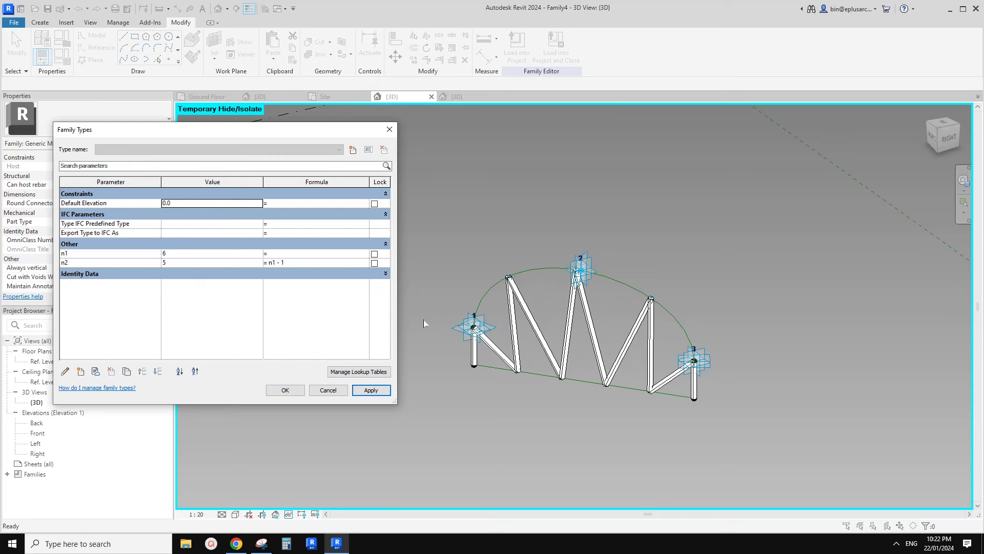
pyautogui.click(285, 390)
pyautogui.scroll(-1, 321, 314)
pyautogui.moveTo(322, 314); pyautogui.dragTo(218, 319, button='middle')
pyautogui.scroll(1, 319, 306)
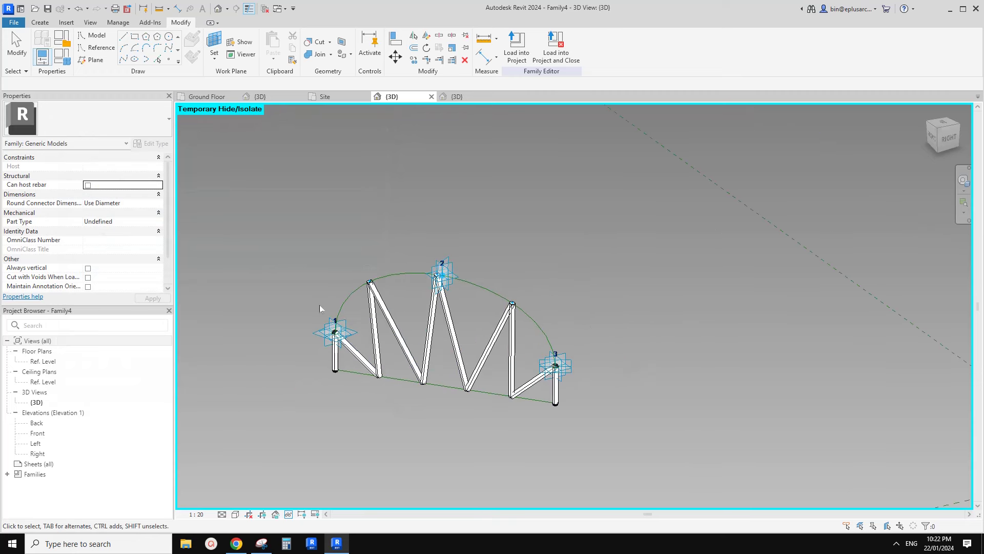
# Step: Try the truss with the family parameter n1 at 4, and set n1 back to 6
pyautogui.moveTo(247, 251); pyautogui.dragTo(306, 264, button='middle')
pyautogui.click(61, 56)
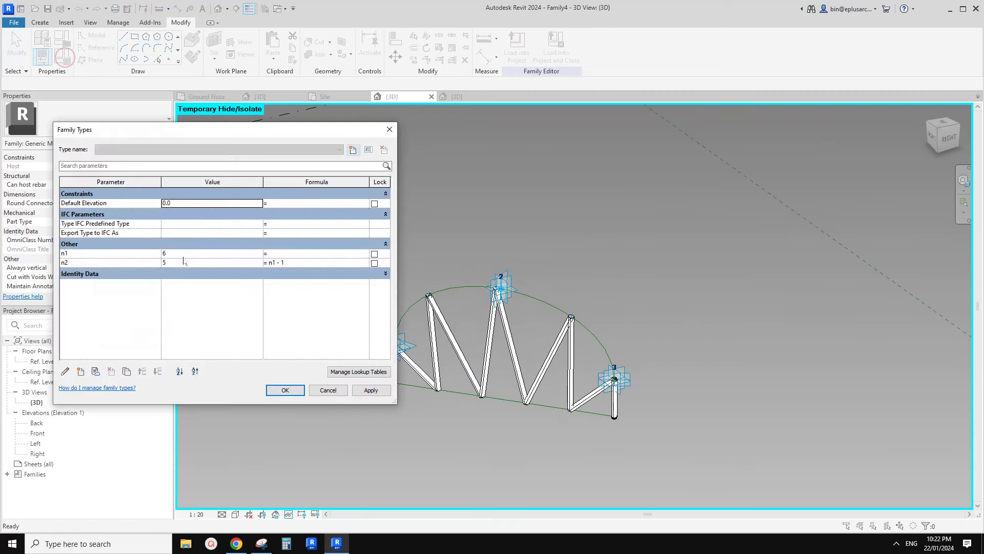
pyautogui.click(183, 254)
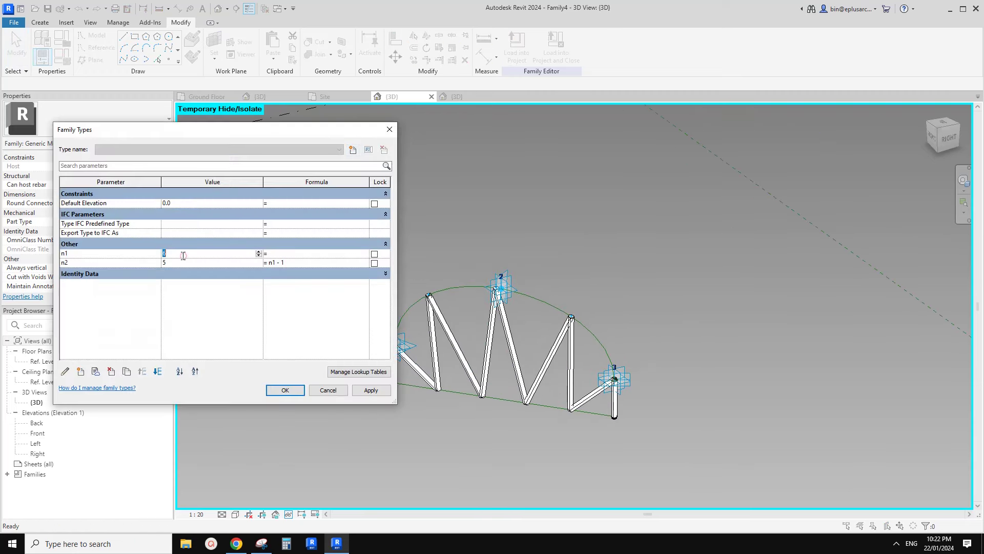
pyautogui.click(371, 391)
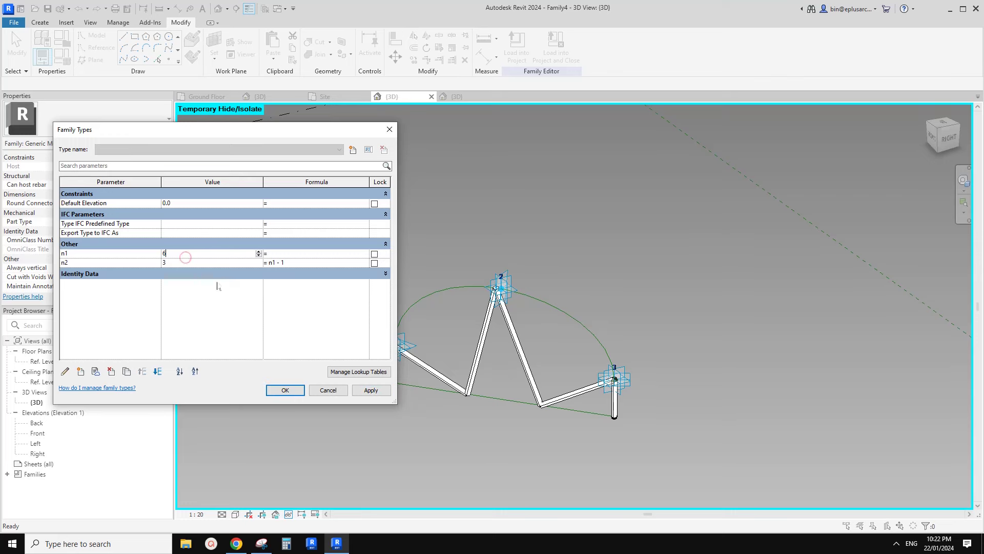
pyautogui.click(370, 391)
pyautogui.click(285, 391)
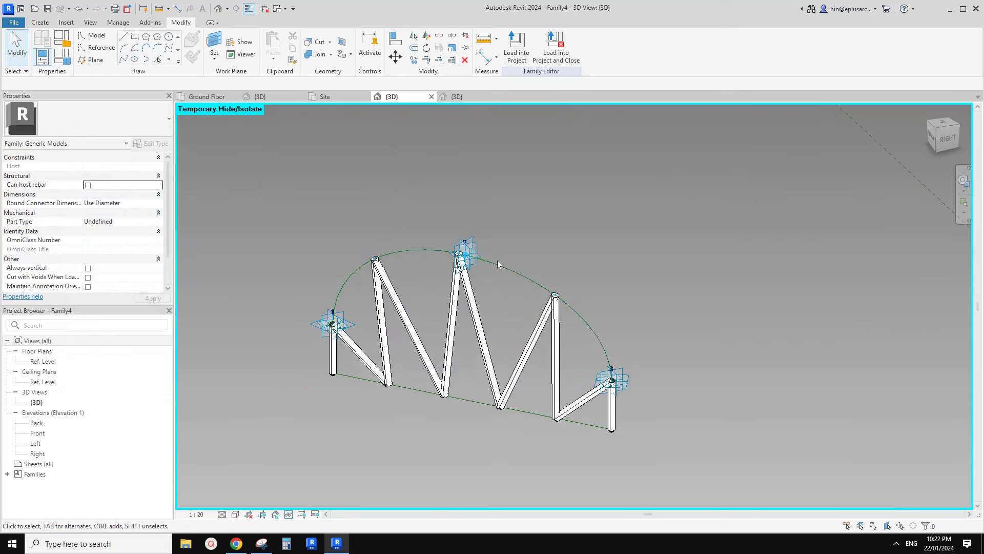
# Step: Reset the temporary hide/isolate in the truss family's 3D view
pyautogui.press('h')
pyautogui.press('r')
pyautogui.moveTo(462, 290); pyautogui.dragTo(469, 264, button='middle')
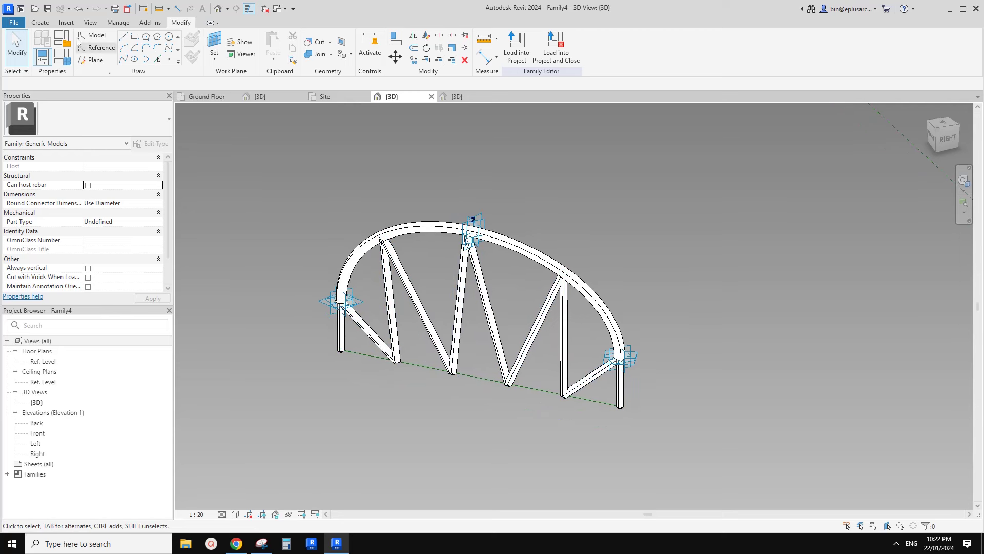
# Step: Place a Family5 member along the bottom chord reference line, between its two endpoints
pyautogui.click(40, 23)
pyautogui.click(277, 49)
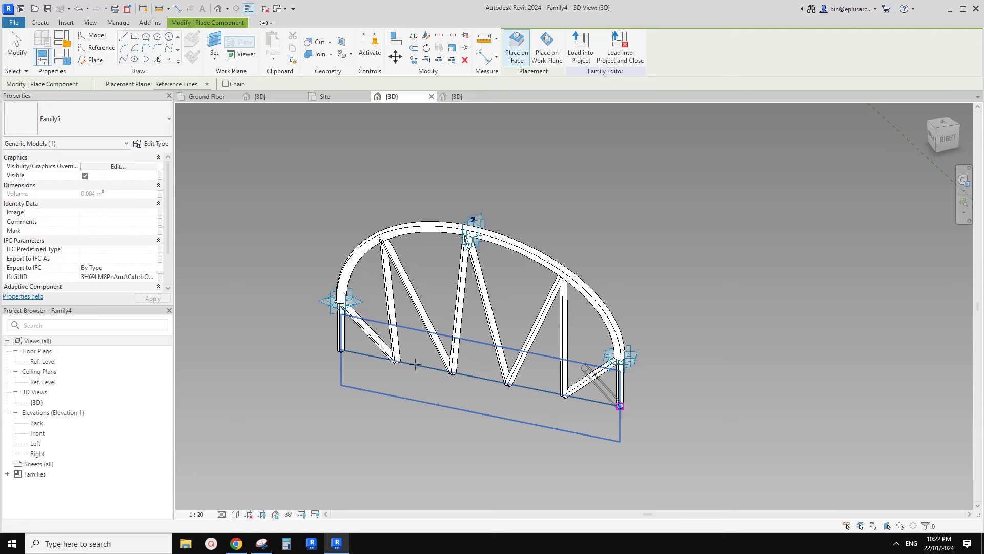
pyautogui.press('e')
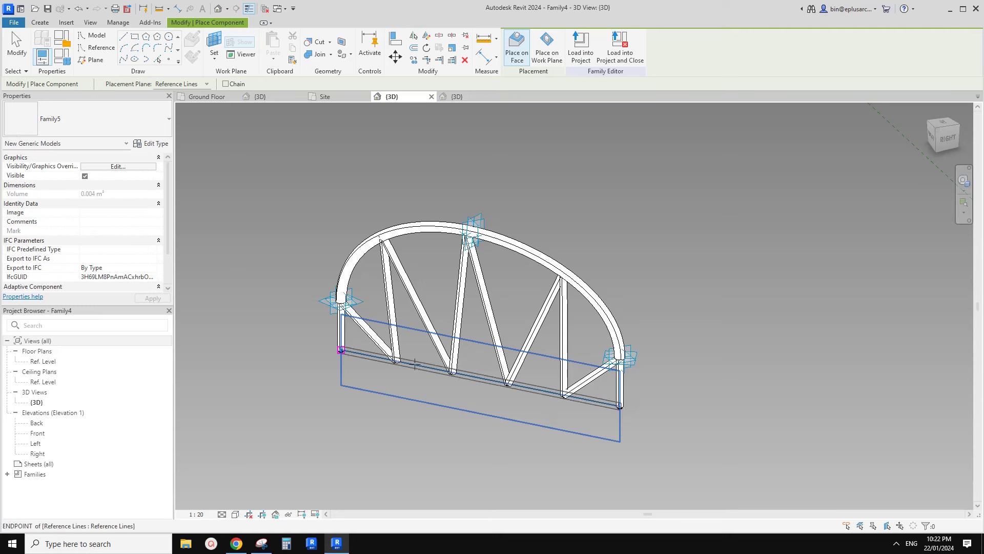
pyautogui.press('Escape')
pyautogui.press('Escape')
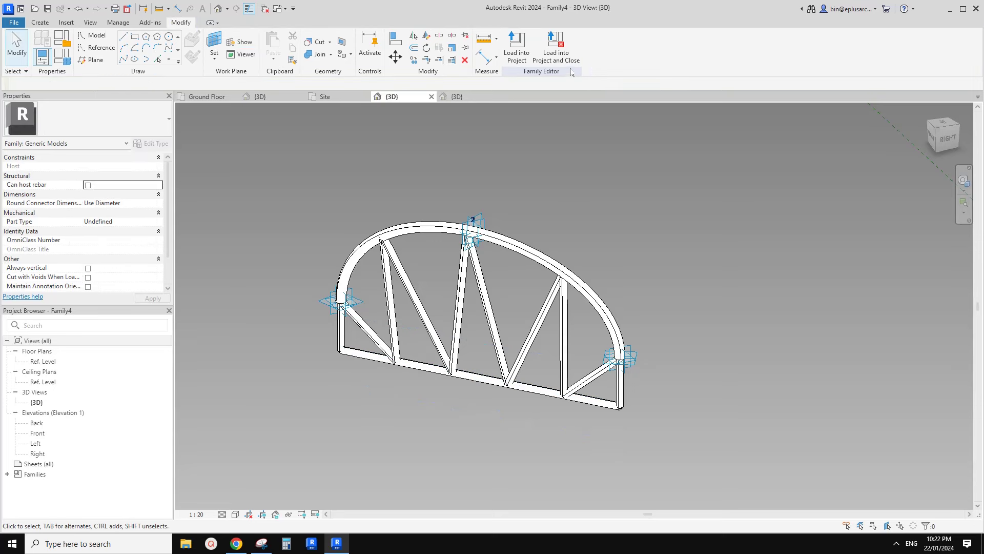
# Step: Load the truss family into Project2 only and open the project's 3D view without placing it yet
pyautogui.click(516, 46)
pyautogui.click(425, 224)
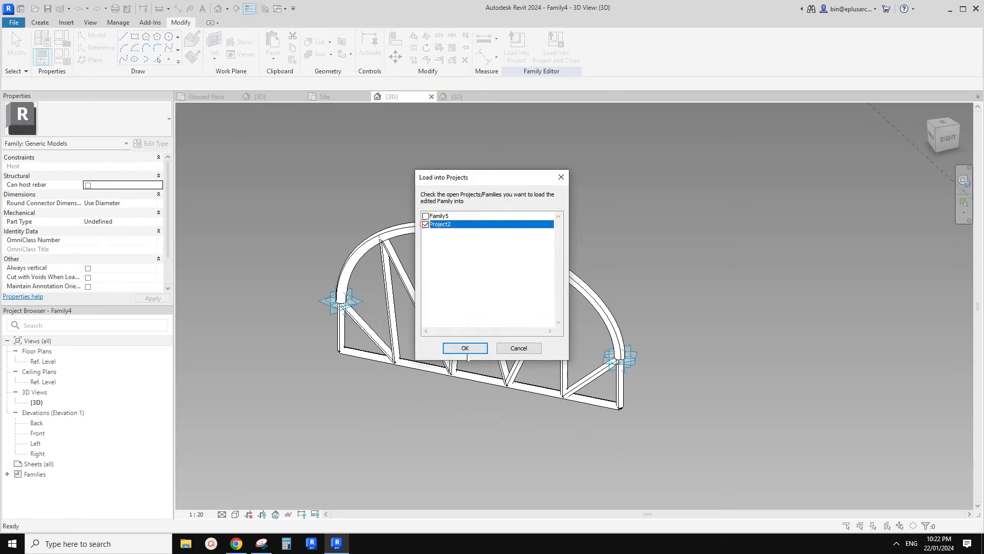
pyautogui.click(465, 348)
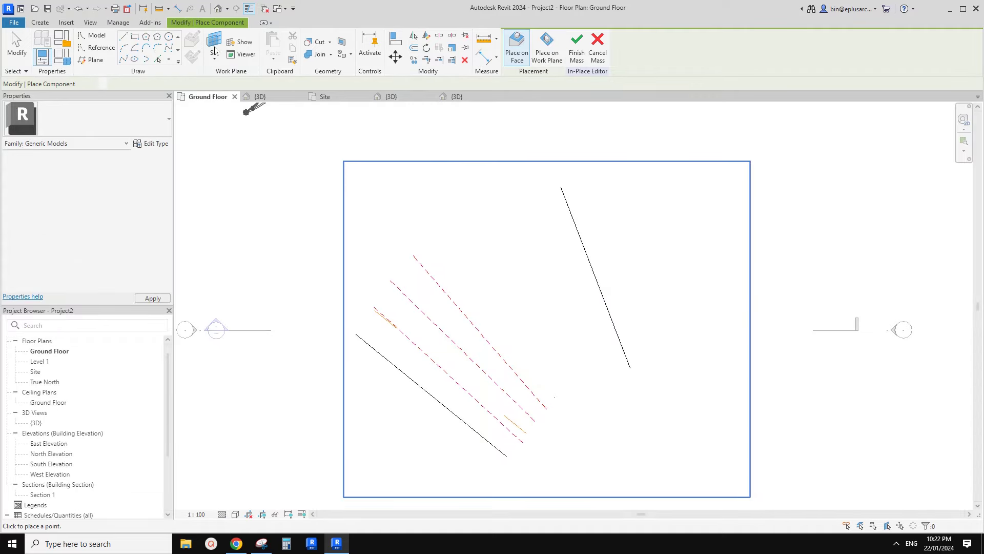
pyautogui.click(256, 98)
pyautogui.scroll(-1, 501, 312)
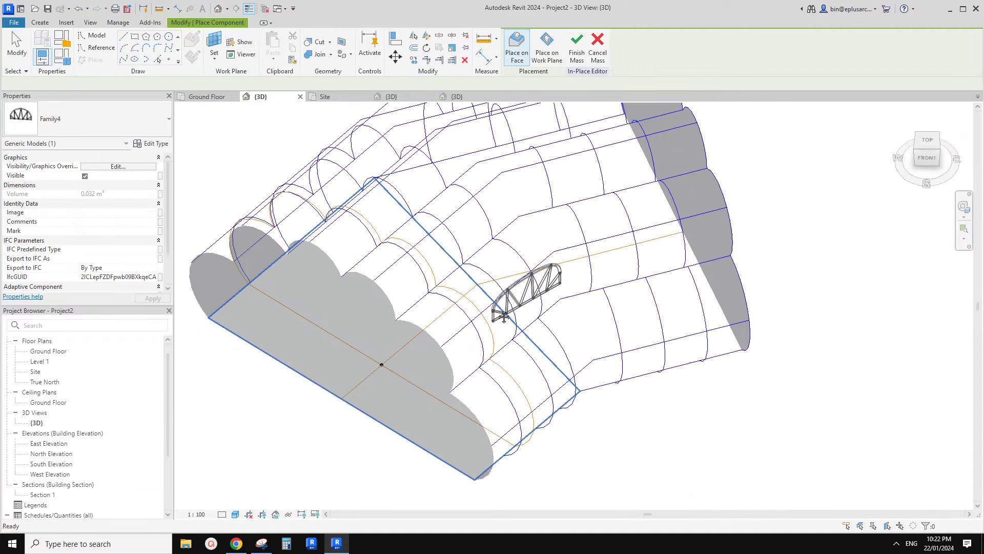
pyautogui.scroll(1, 497, 295)
pyautogui.press('Escape')
# Step: Display the nodes of the divided surface on the second bay from the front edge of the mass
pyautogui.scroll(1, 495, 294)
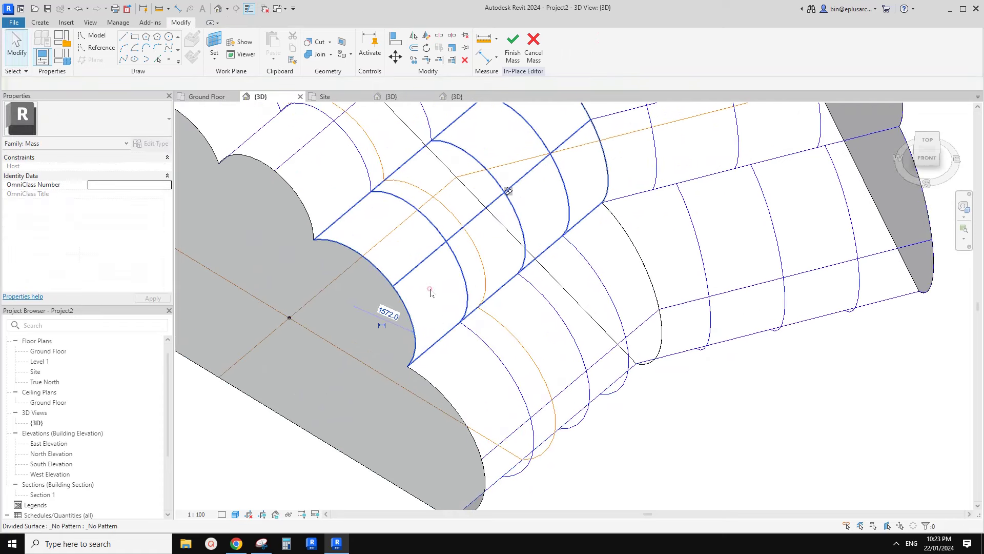
pyautogui.click(431, 293)
pyautogui.moveTo(431, 291); pyautogui.dragTo(463, 317, button='middle')
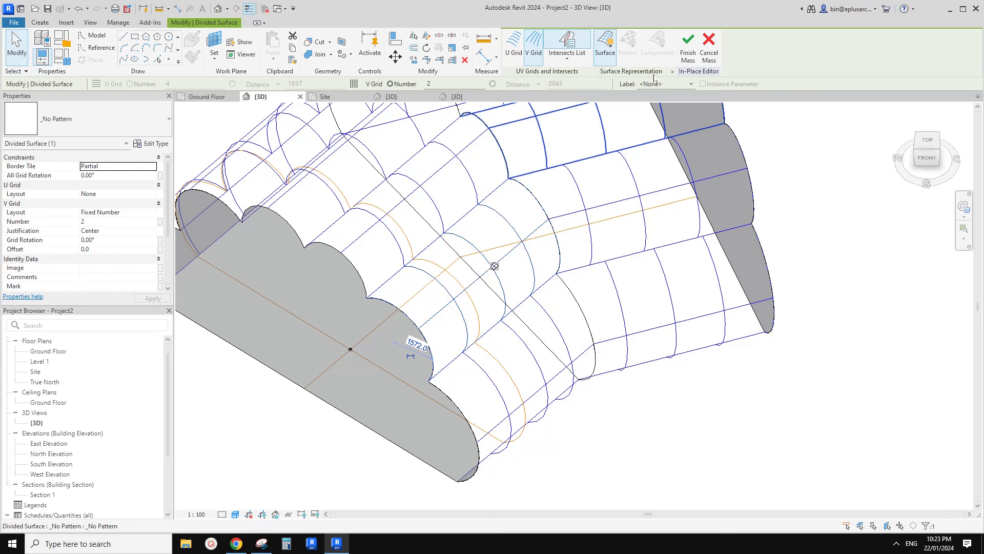
pyautogui.click(672, 72)
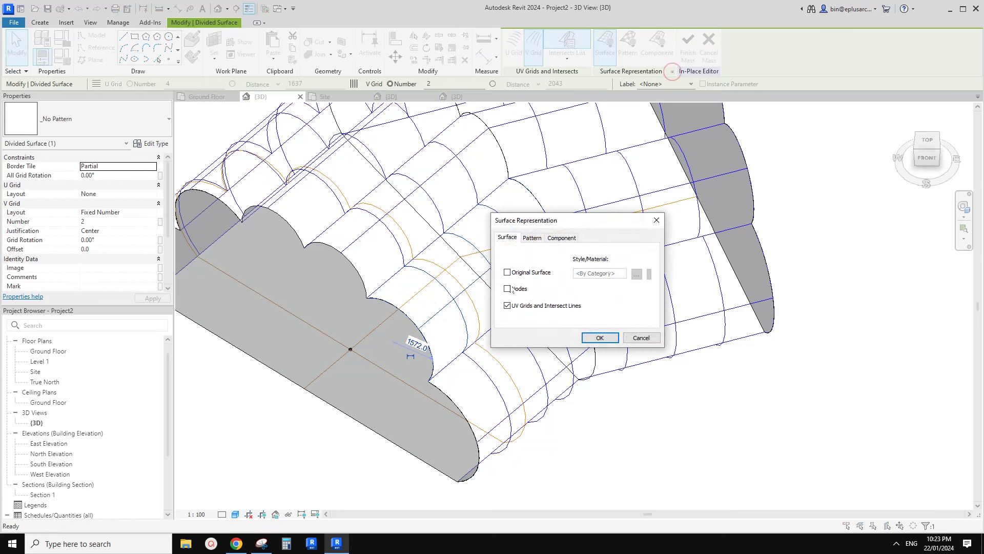
pyautogui.click(605, 341)
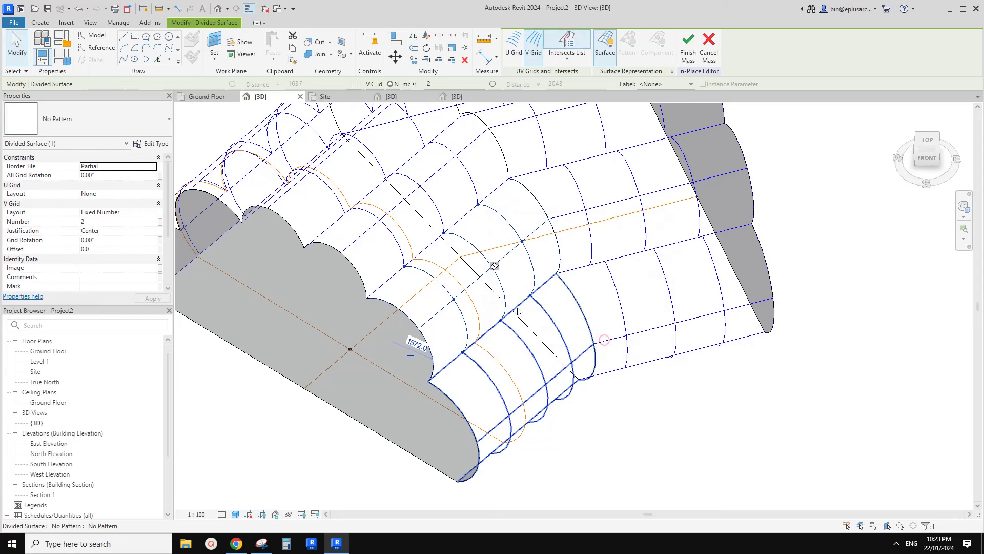
# Step: Place a Family4 truss on the three nodes of the divided surface's first grid arc
pyautogui.click(44, 23)
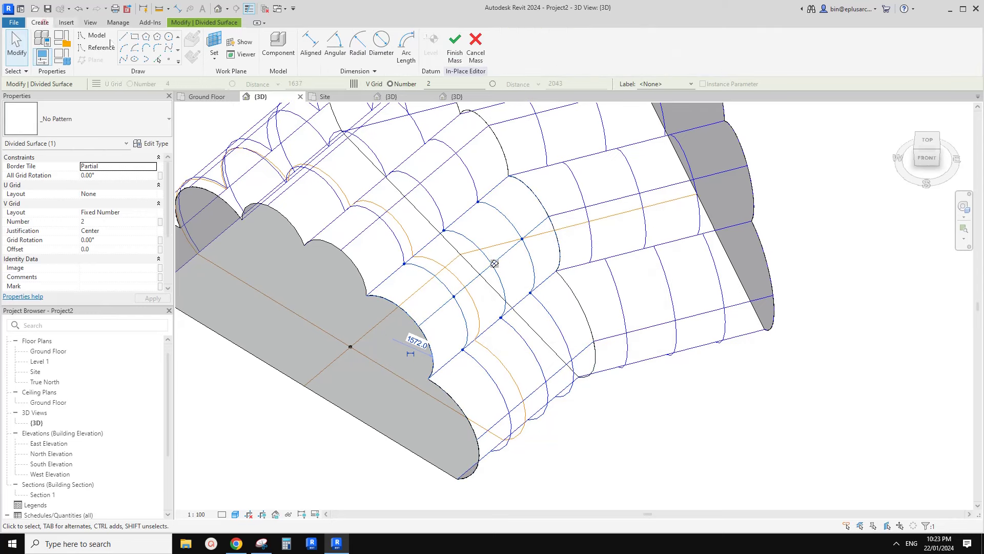
pyautogui.click(280, 49)
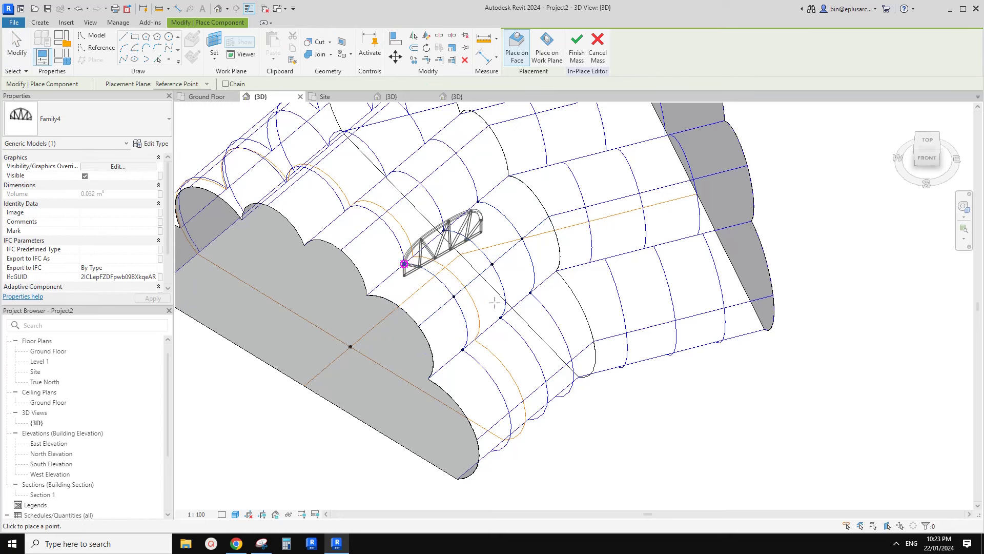
pyautogui.click(454, 297)
pyautogui.click(463, 349)
pyautogui.press('Escape')
pyautogui.press('Escape')
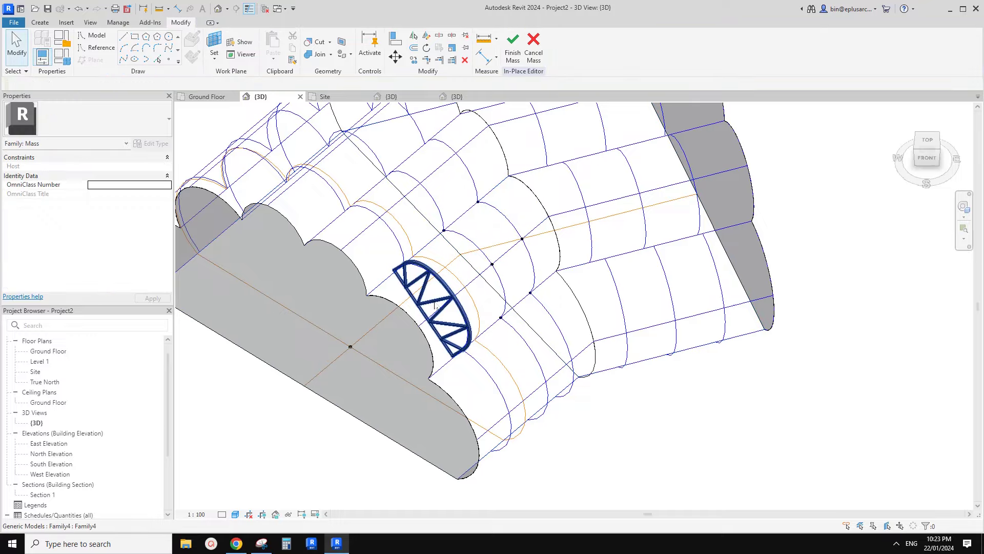
# Step: Repeat the placed truss across the remaining grid arcs of the divided surface
pyautogui.click(468, 330)
pyautogui.scroll(-1, 486, 332)
pyautogui.moveTo(486, 332); pyautogui.dragTo(411, 273, button='middle')
pyautogui.scroll(1, 418, 269)
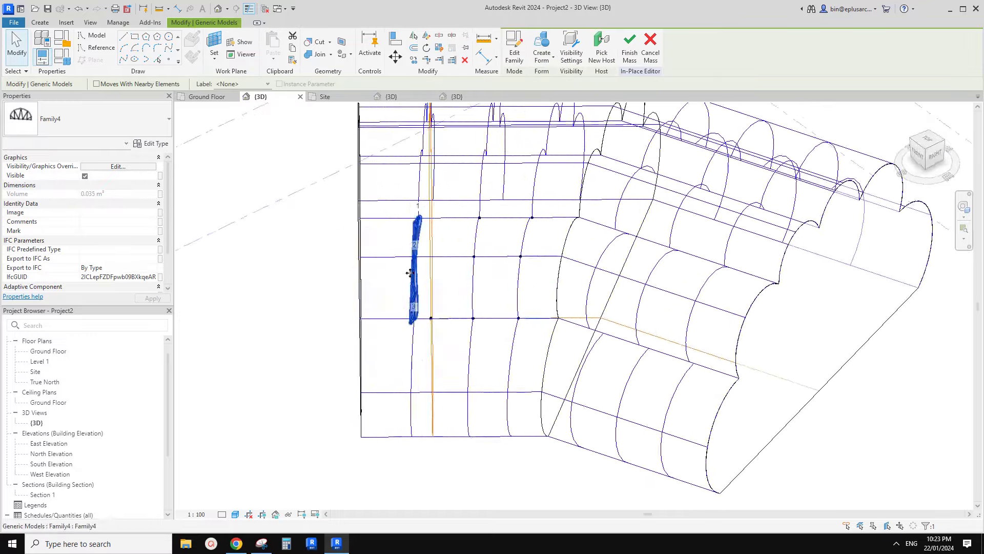
pyautogui.keyDown('shift'); pyautogui.moveTo(426, 231); pyautogui.dragTo(566, 207, button='middle'); pyautogui.keyUp('shift')
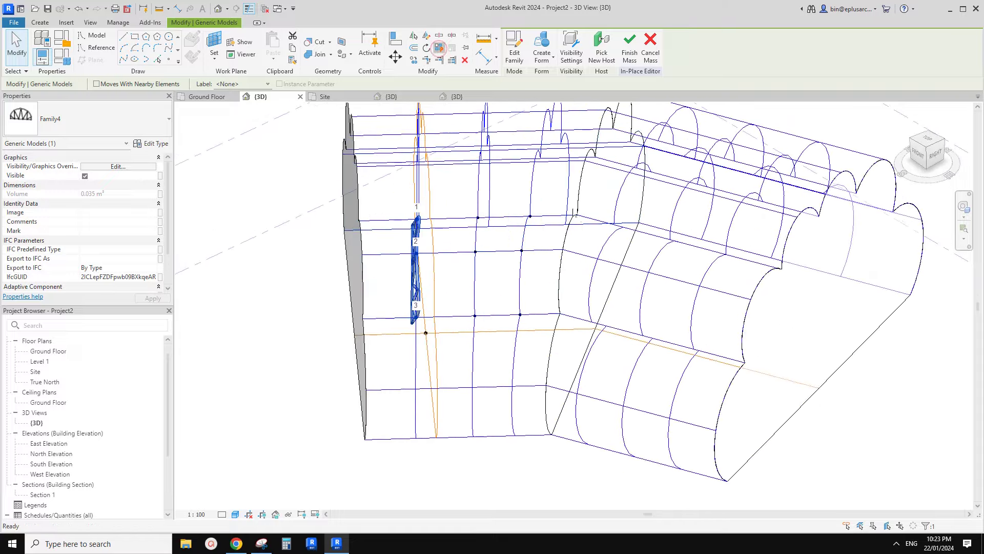
pyautogui.press('Escape')
pyautogui.scroll(5, 505, 264)
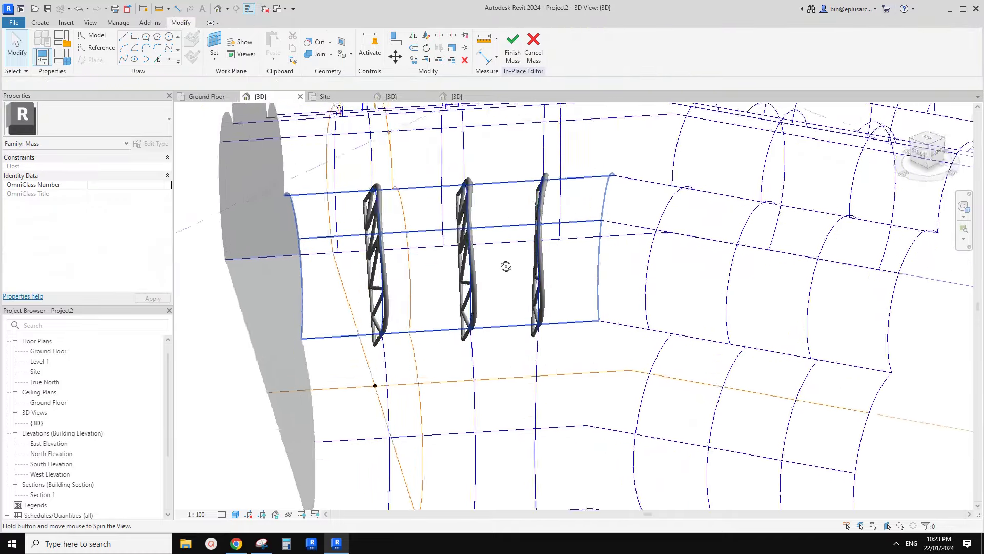
pyautogui.keyDown('shift'); pyautogui.moveTo(479, 242); pyautogui.dragTo(492, 299, button='middle'); pyautogui.keyUp('shift')
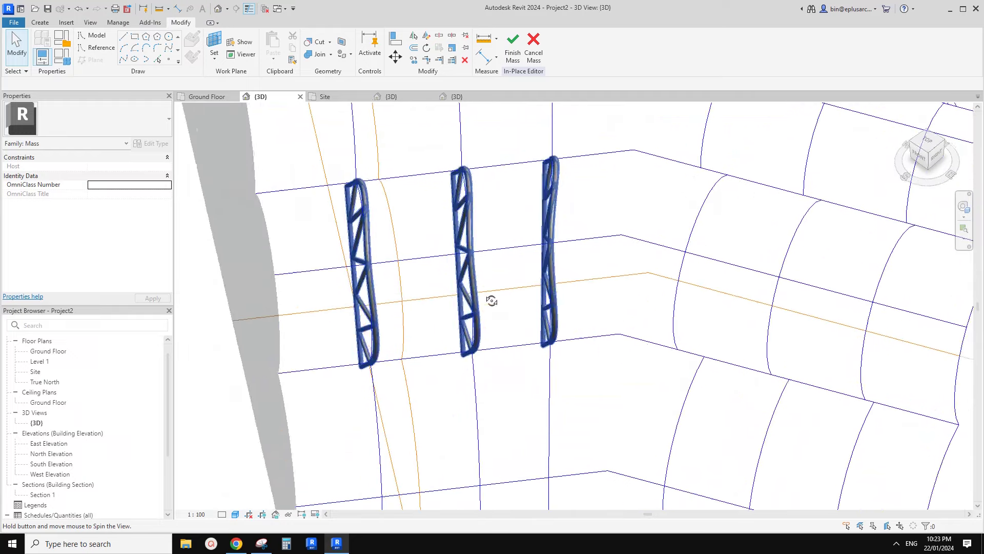
# Step: In the Family4 3D view seen from the top, move adaptive points 2 and 3 into a straight horizontal line with point 1
pyautogui.click(207, 97)
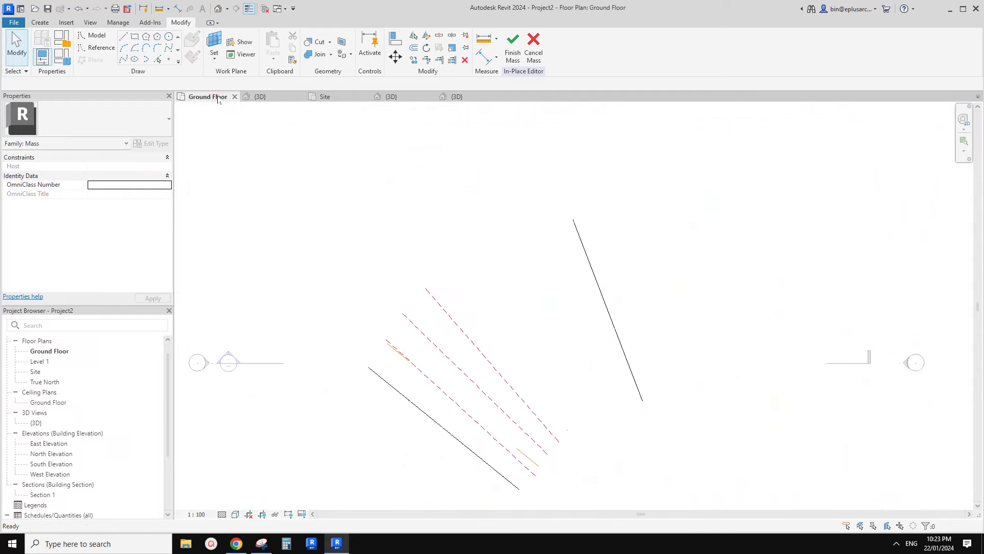
pyautogui.click(334, 96)
pyautogui.click(403, 97)
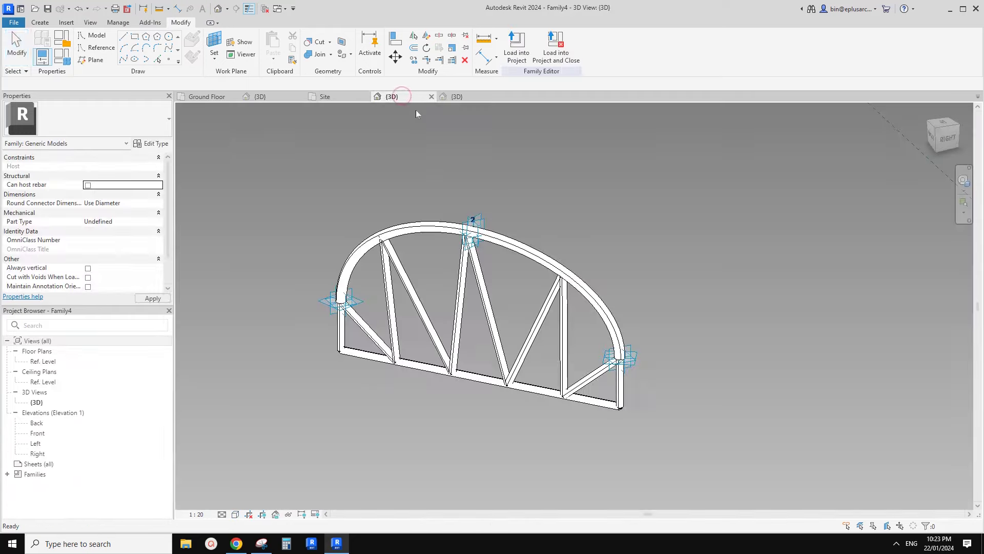
pyautogui.click(946, 126)
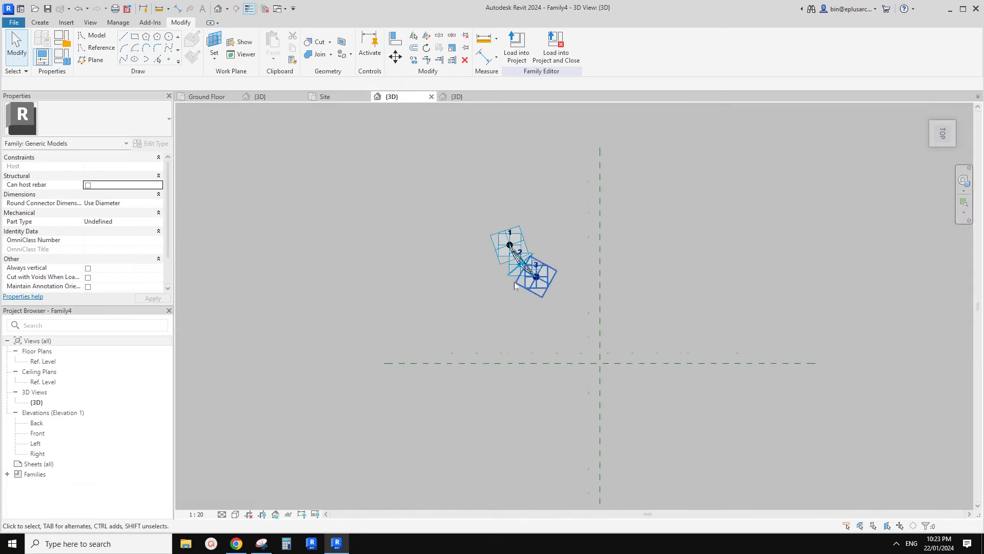
pyautogui.scroll(8, 519, 282)
pyautogui.moveTo(509, 215); pyautogui.dragTo(445, 346, button='middle')
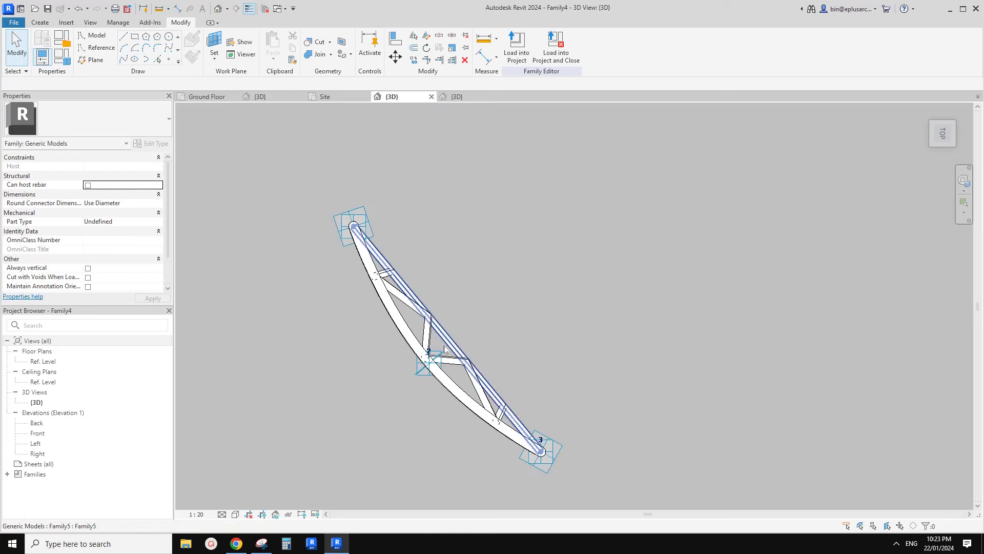
pyautogui.click(444, 356)
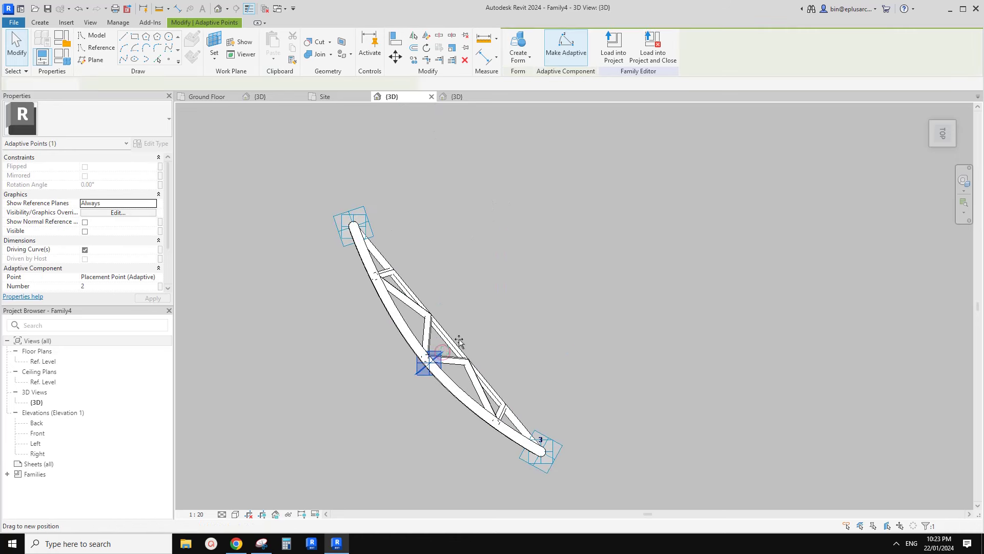
pyautogui.moveTo(459, 340); pyautogui.dragTo(462, 220)
pyautogui.moveTo(561, 449); pyautogui.dragTo(552, 226)
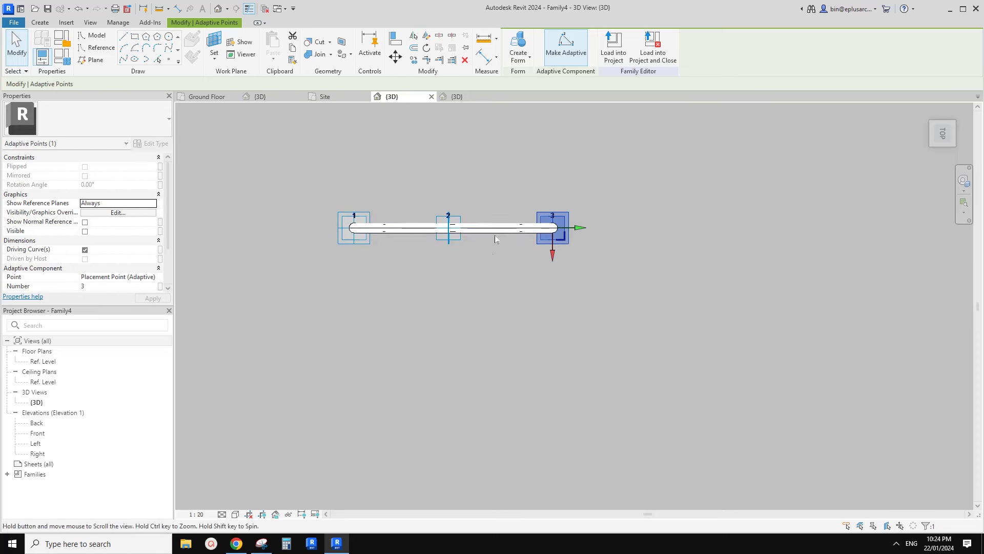
# Step: Reload the truss family into Project2, overwriting the existing version, and show the repeated trusses in the project's 3D view
pyautogui.click(608, 46)
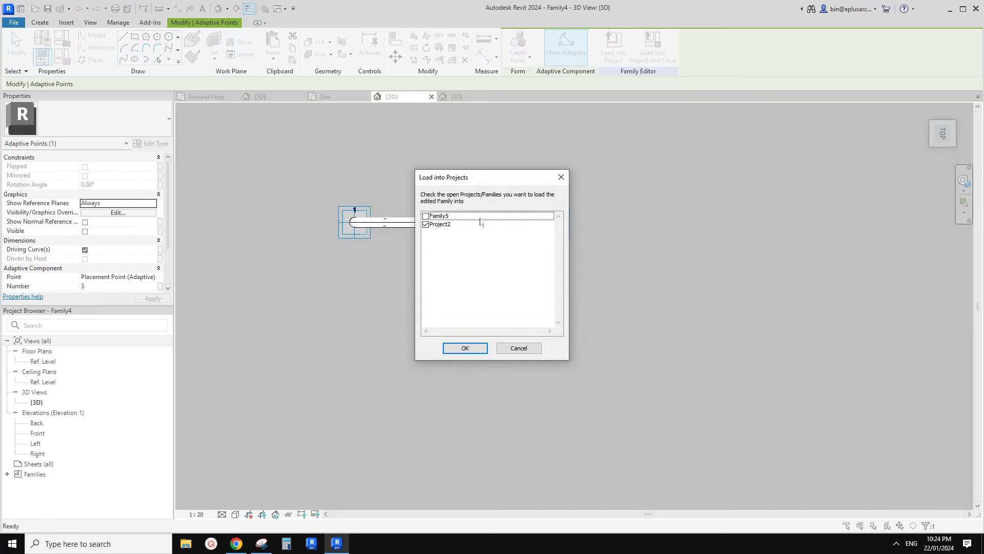
pyautogui.click(465, 347)
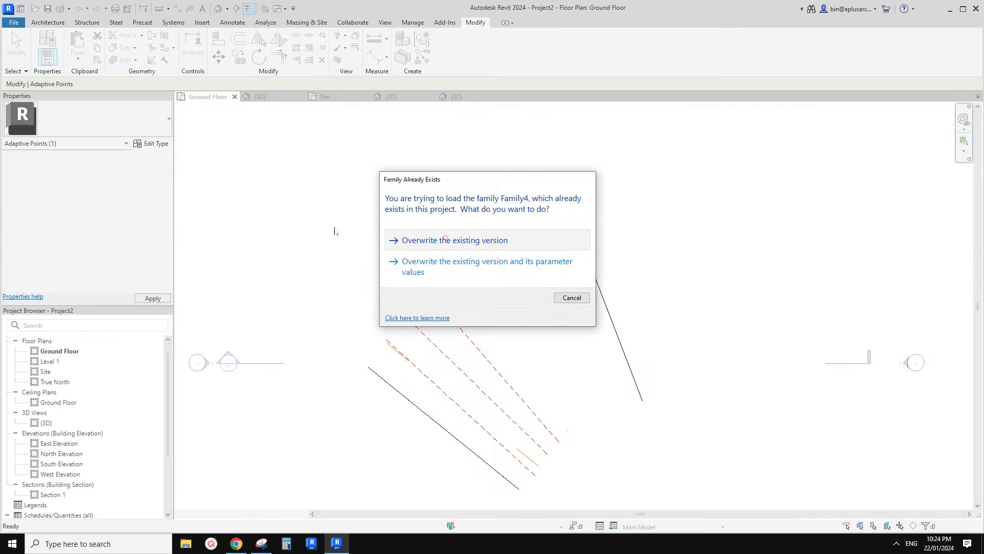
pyautogui.click(445, 238)
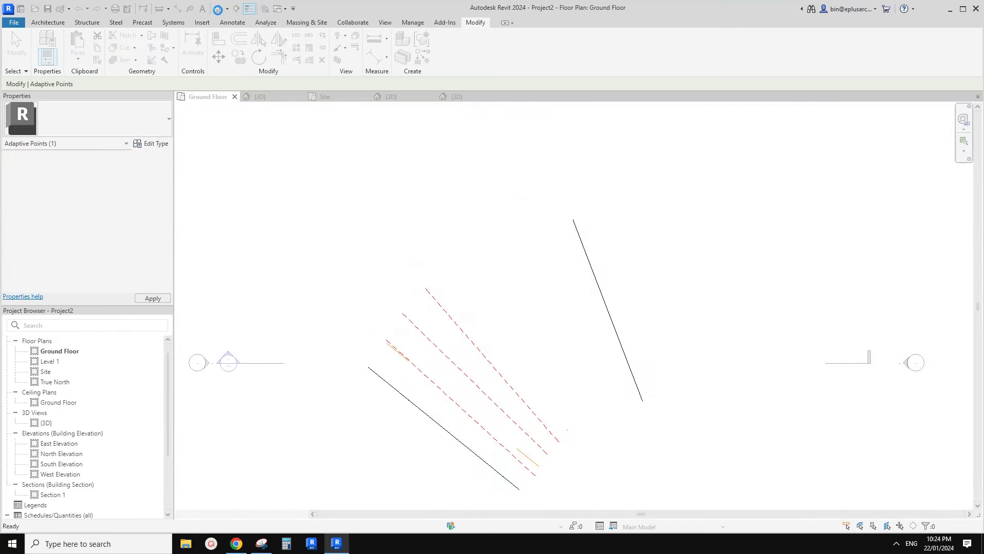
pyautogui.click(219, 10)
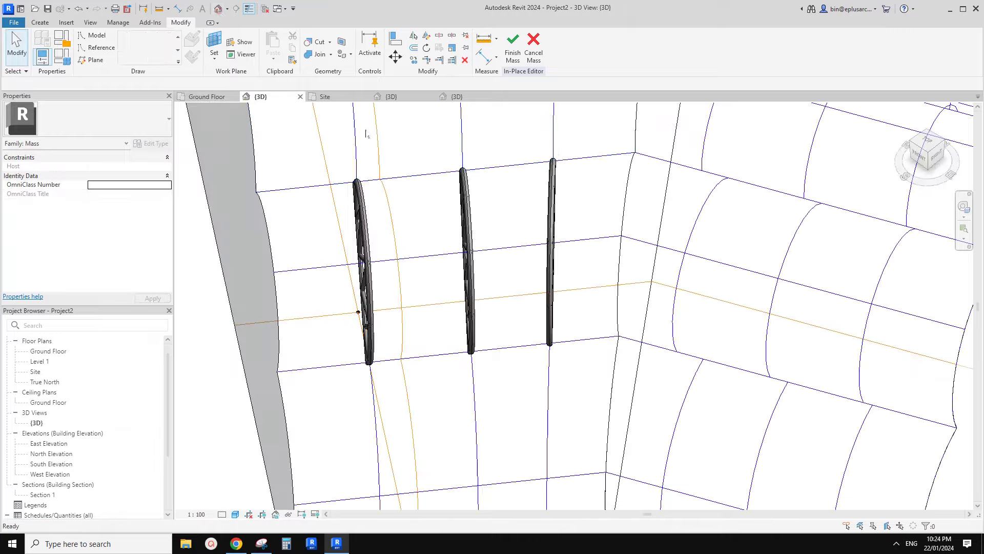
pyautogui.keyDown('shift'); pyautogui.moveTo(423, 228); pyautogui.dragTo(430, 267, button='middle'); pyautogui.keyUp('shift')
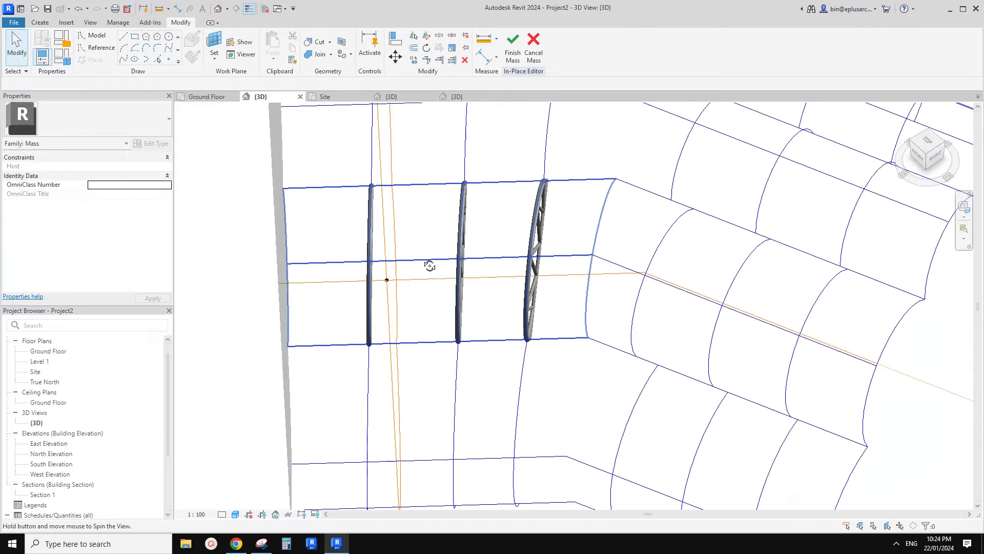
# Step: Try to place a Family4 truss along the outer arc at the end face of the mass
pyautogui.keyDown('shift'); pyautogui.moveTo(640, 189); pyautogui.dragTo(382, 243, button='middle'); pyautogui.keyUp('shift')
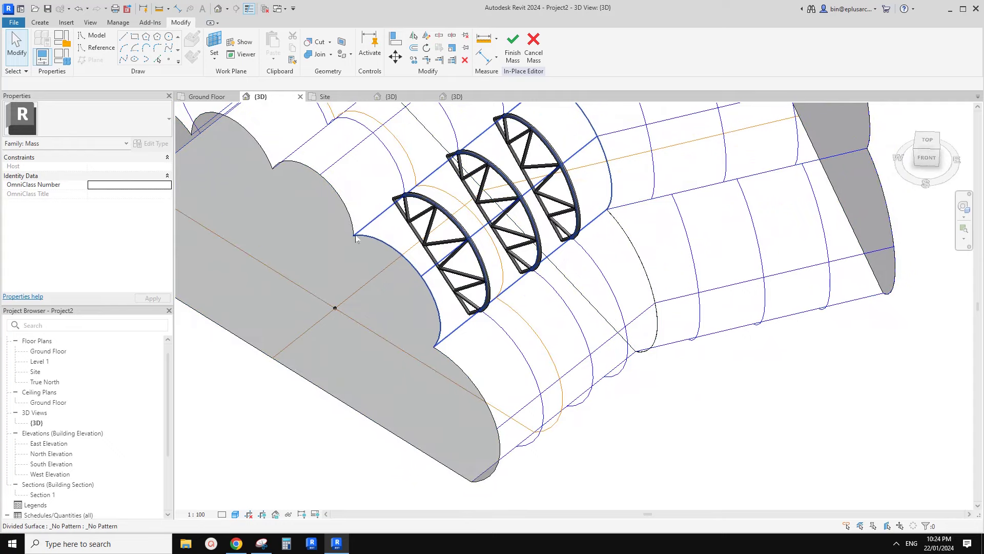
pyautogui.keyDown('shift'); pyautogui.moveTo(418, 271); pyautogui.dragTo(374, 161, button='middle'); pyautogui.keyUp('shift')
pyautogui.keyDown('shift'); pyautogui.moveTo(382, 227); pyautogui.dragTo(422, 250, button='middle'); pyautogui.keyUp('shift')
pyautogui.scroll(2, 408, 247)
pyautogui.click(40, 22)
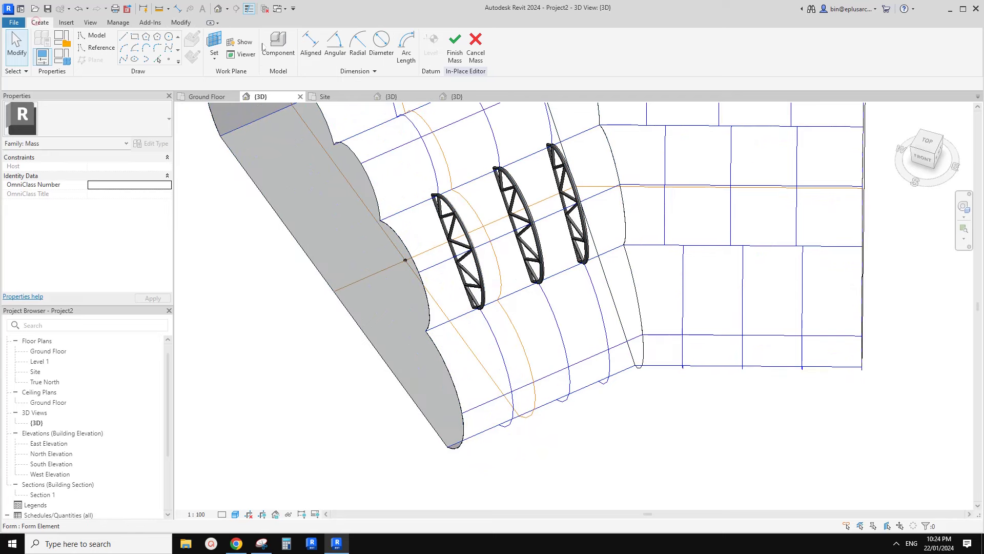
pyautogui.click(277, 45)
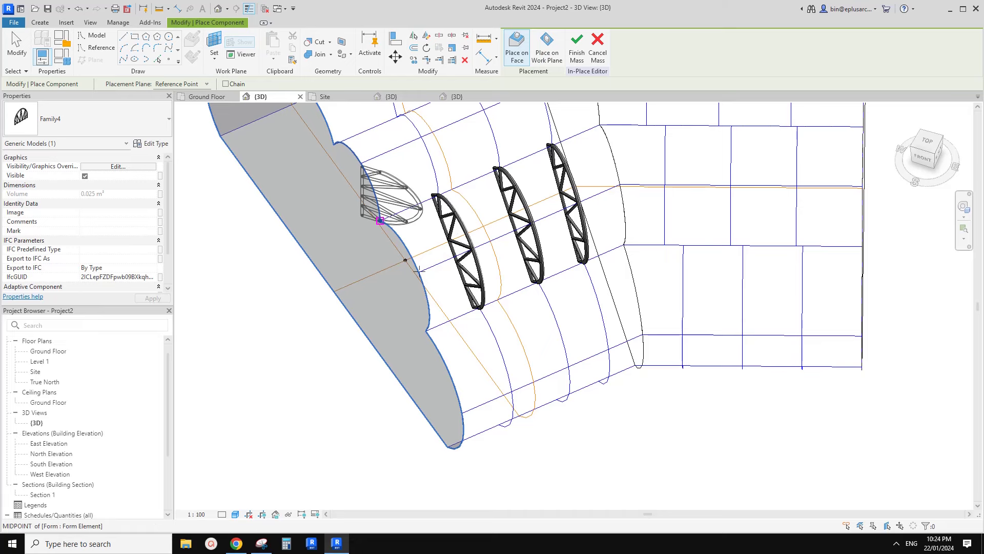
pyautogui.press('Escape')
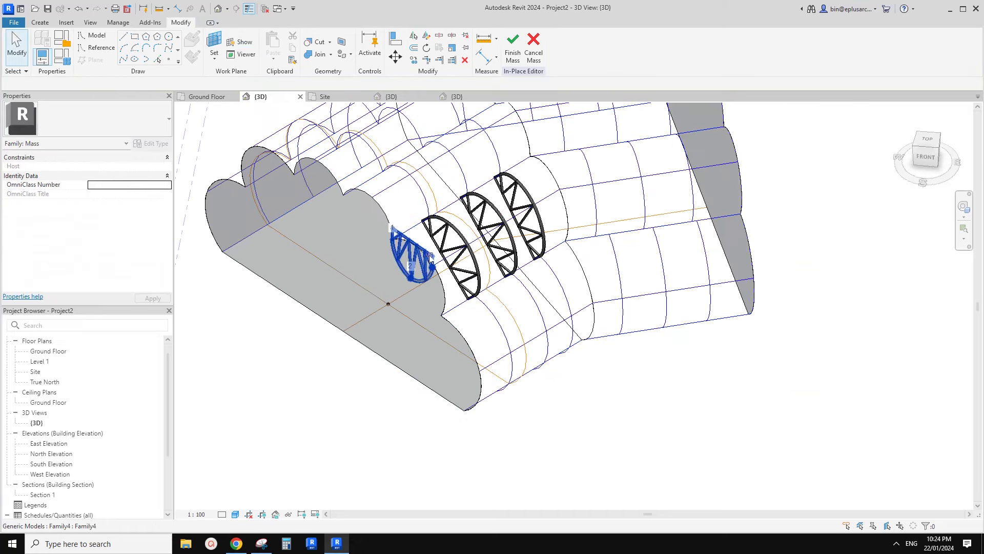
# Step: Delete the Family4 truss placed on the end face arc
pyautogui.click(430, 254)
pyautogui.press('Delete')
pyautogui.press('Escape')
pyautogui.keyDown('shift'); pyautogui.moveTo(436, 261); pyautogui.dragTo(358, 260, button='middle'); pyautogui.keyUp('shift')
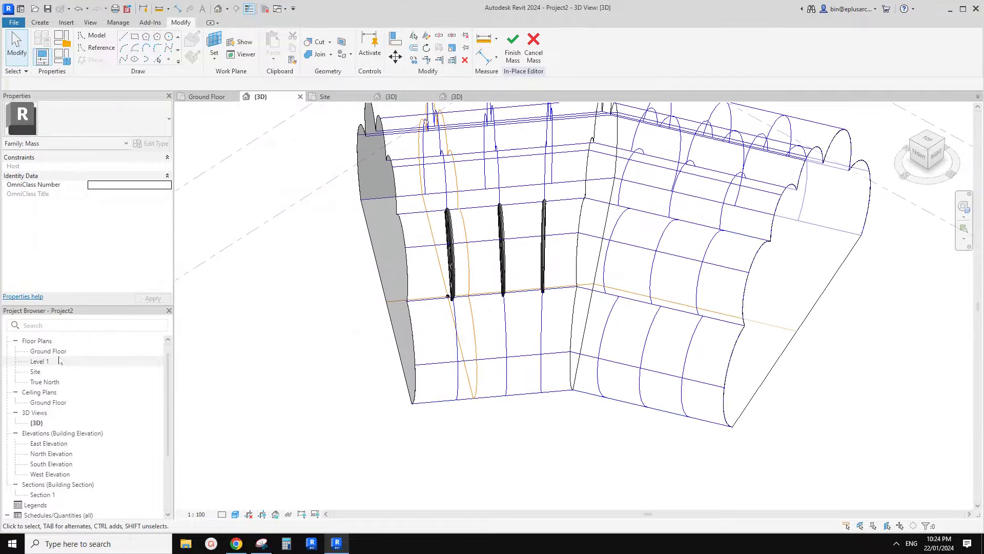
# Step: In the Ground Floor plan, draw a reference plane along the mass's end edge, offset 100 inward
pyautogui.doubleClick(48, 351)
pyautogui.scroll(4, 367, 272)
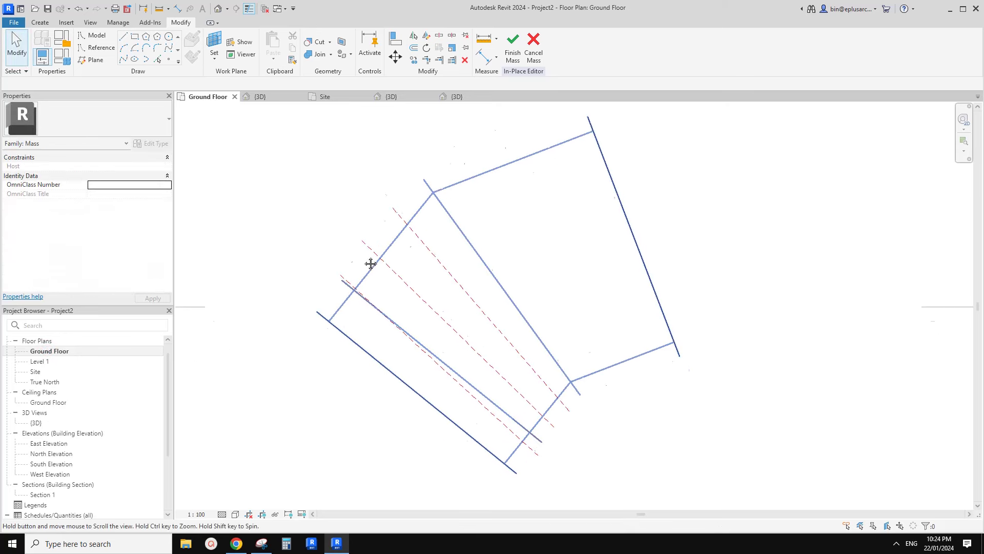
pyautogui.moveTo(486, 375); pyautogui.dragTo(476, 359, button='middle')
pyautogui.click(492, 402)
pyautogui.moveTo(490, 402); pyautogui.dragTo(455, 335, button='middle')
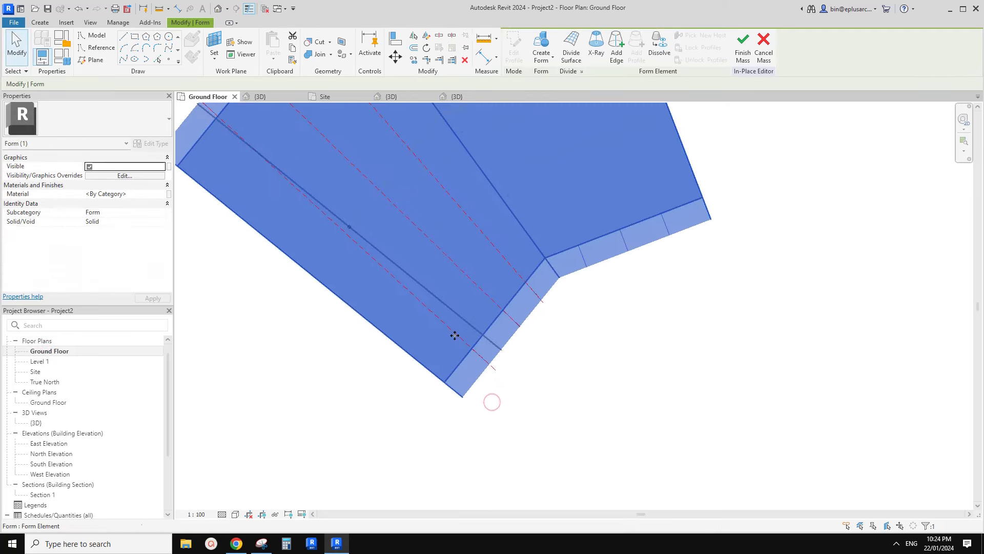
pyautogui.press('r')
pyautogui.press('p')
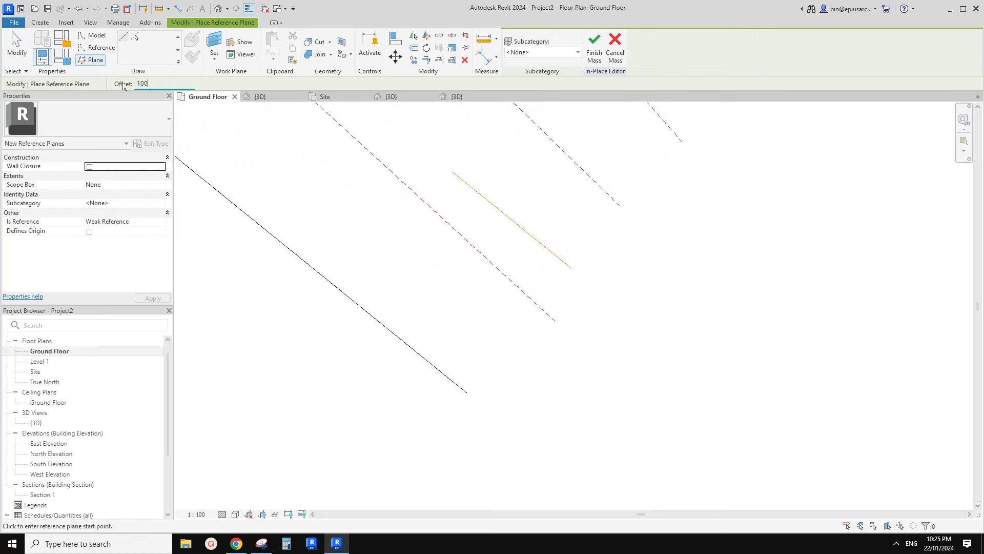
pyautogui.click(467, 392)
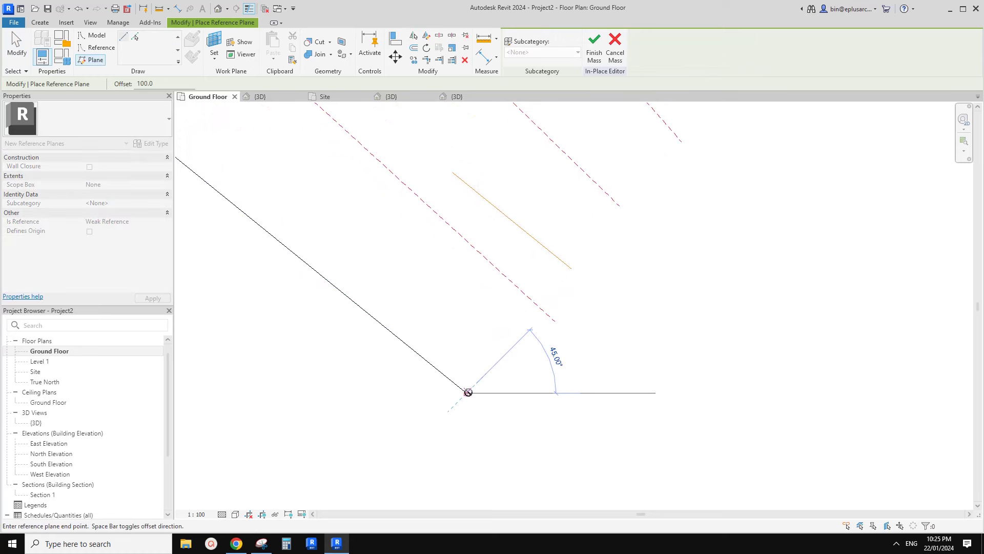
pyautogui.moveTo(468, 391); pyautogui.dragTo(471, 384, button='middle')
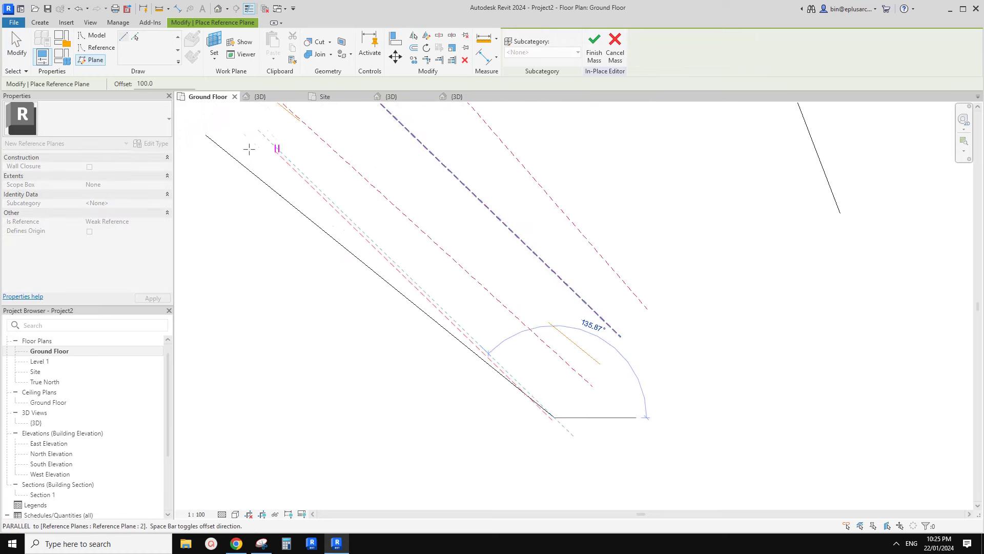
pyautogui.click(206, 135)
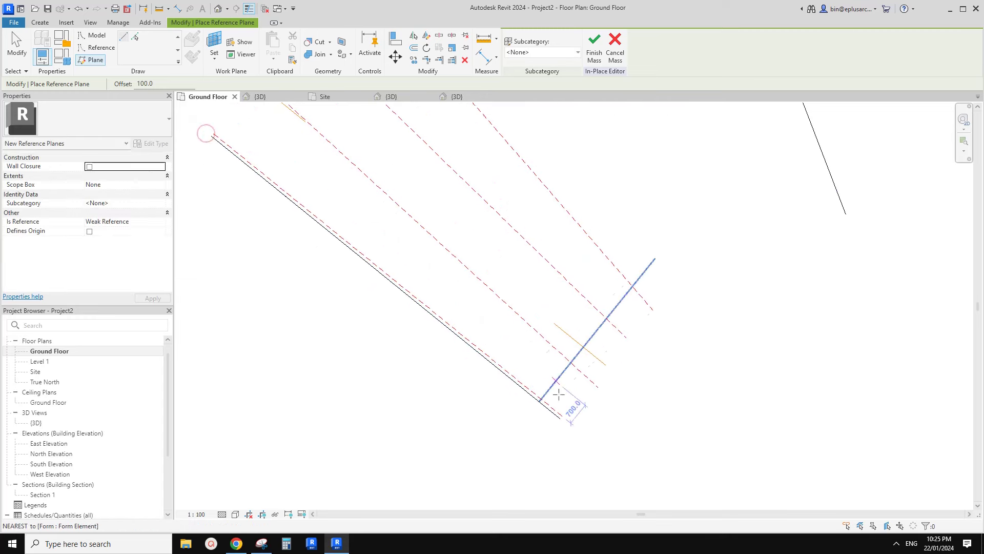
pyautogui.press('Escape')
pyautogui.press('Escape')
# Step: Name the reference plane beside the mass's end edge 0
pyautogui.click(301, 206)
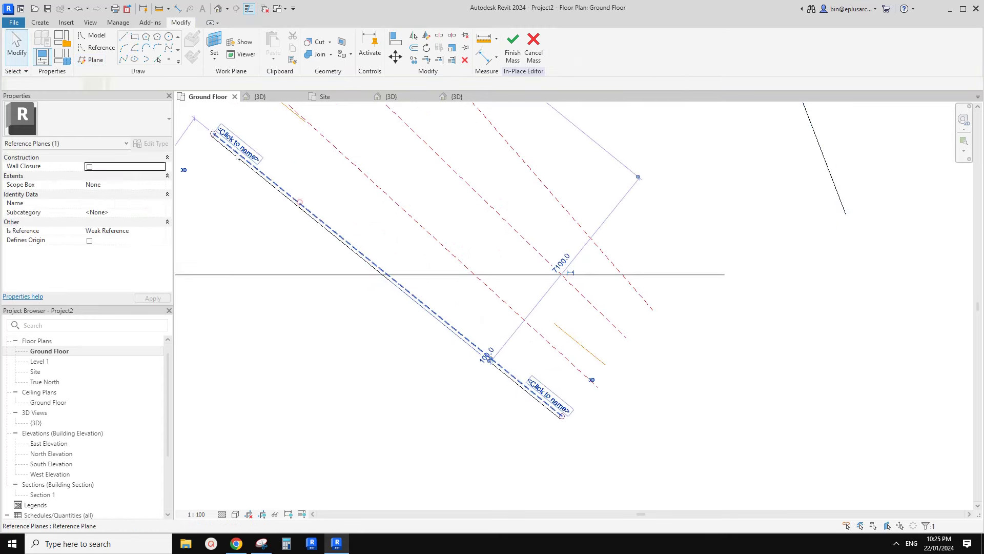
pyautogui.click(291, 229)
pyautogui.press('Escape')
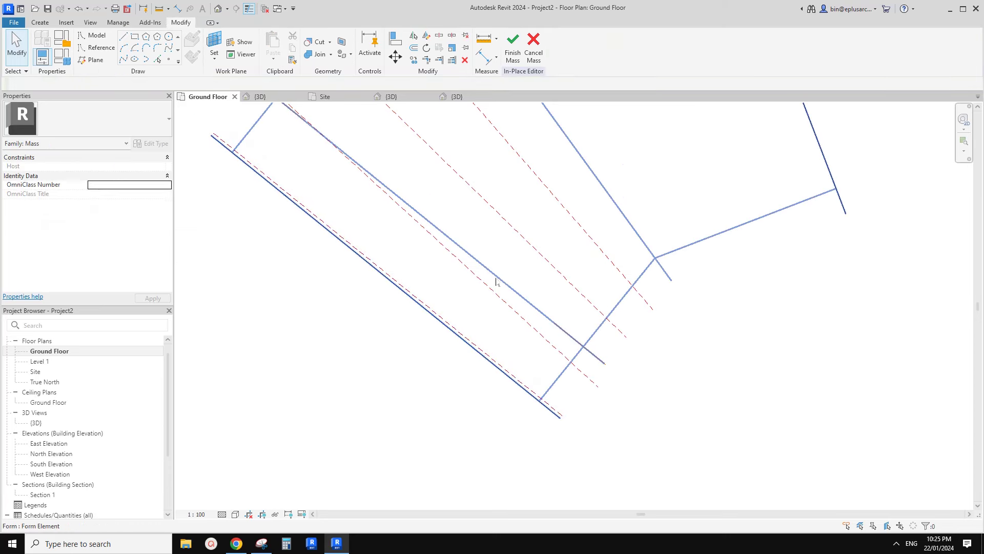
# Step: In the 3D view, add Reference Plane 0 to the named references intersecting the divided surface that carries the trusses
pyautogui.click(260, 96)
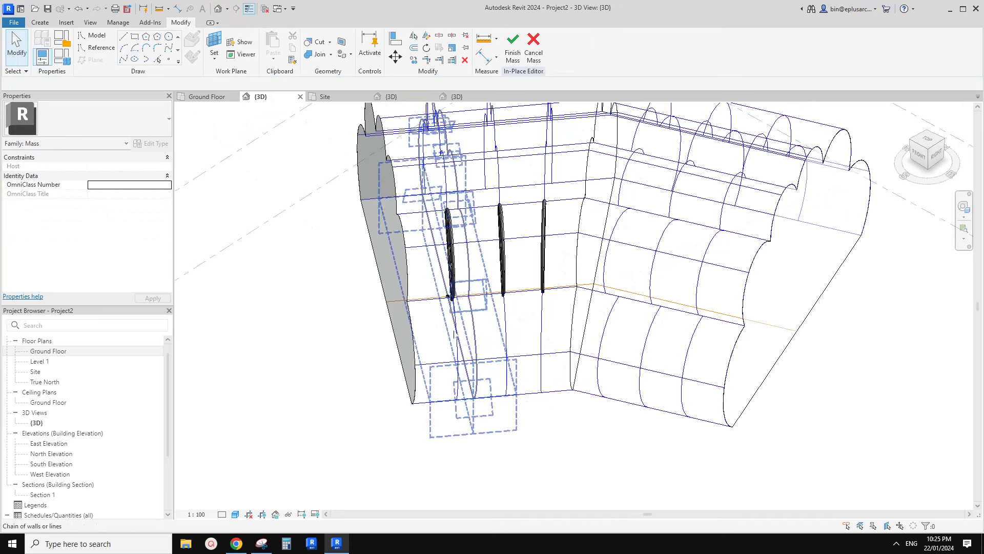
pyautogui.click(419, 265)
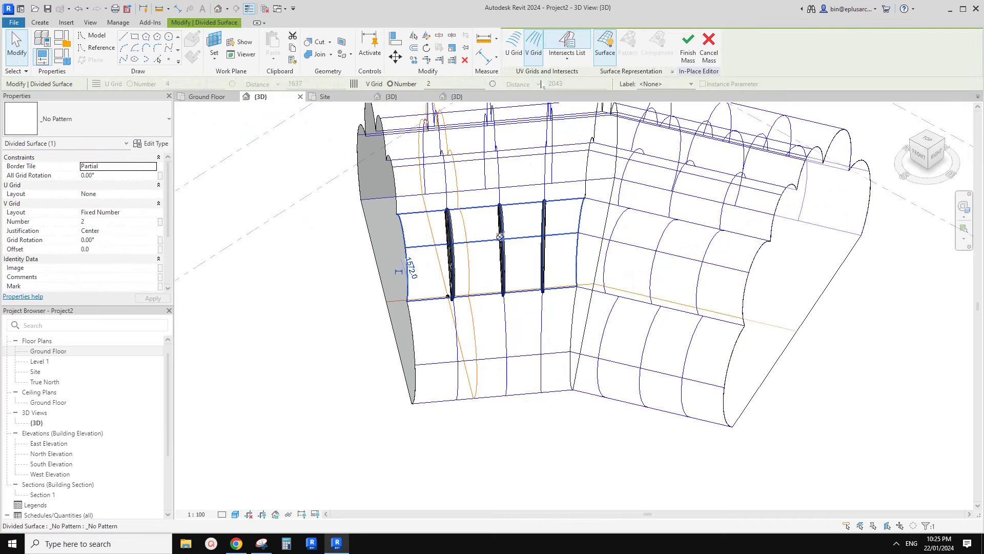
pyautogui.click(569, 60)
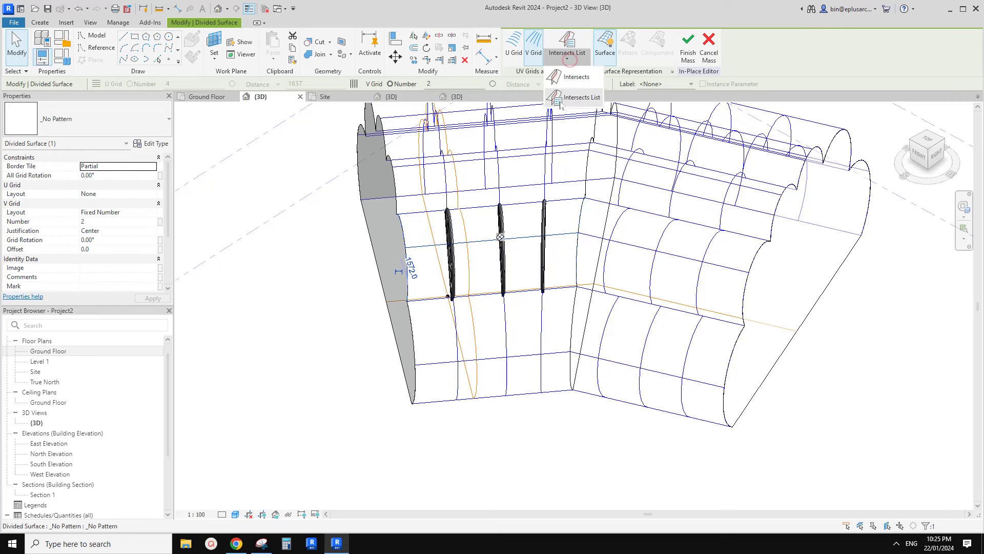
pyautogui.click(576, 99)
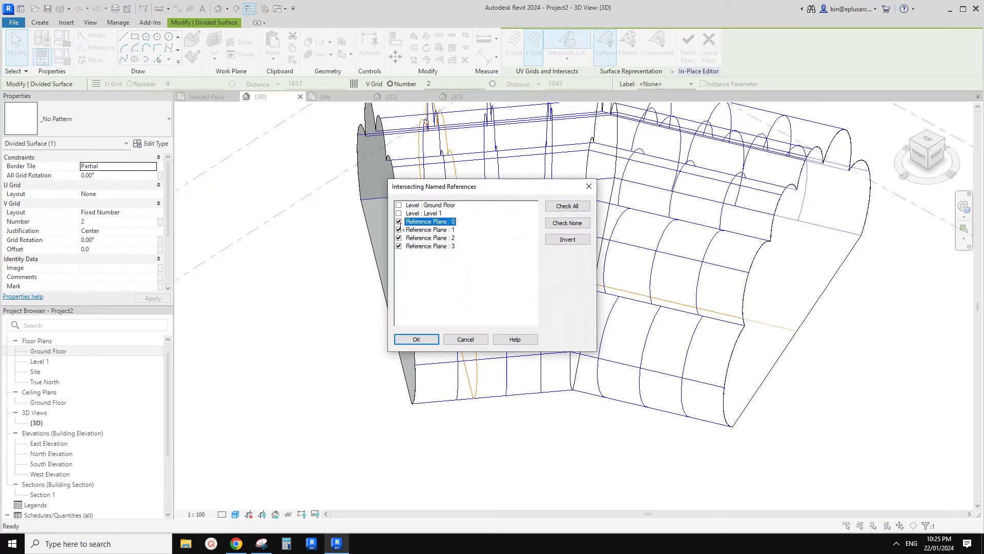
pyautogui.click(416, 340)
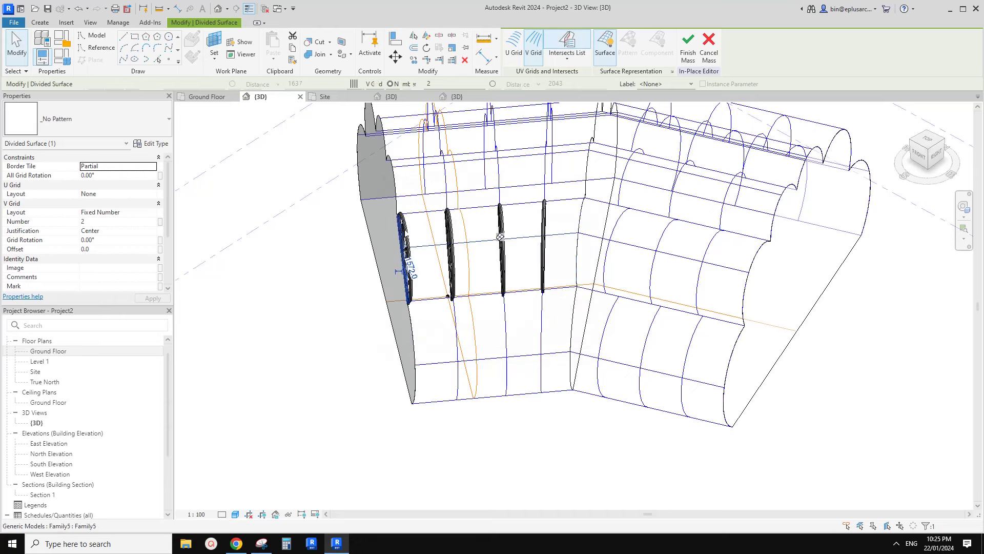
pyautogui.keyDown('shift'); pyautogui.moveTo(422, 269); pyautogui.dragTo(508, 222, button='middle'); pyautogui.keyUp('shift')
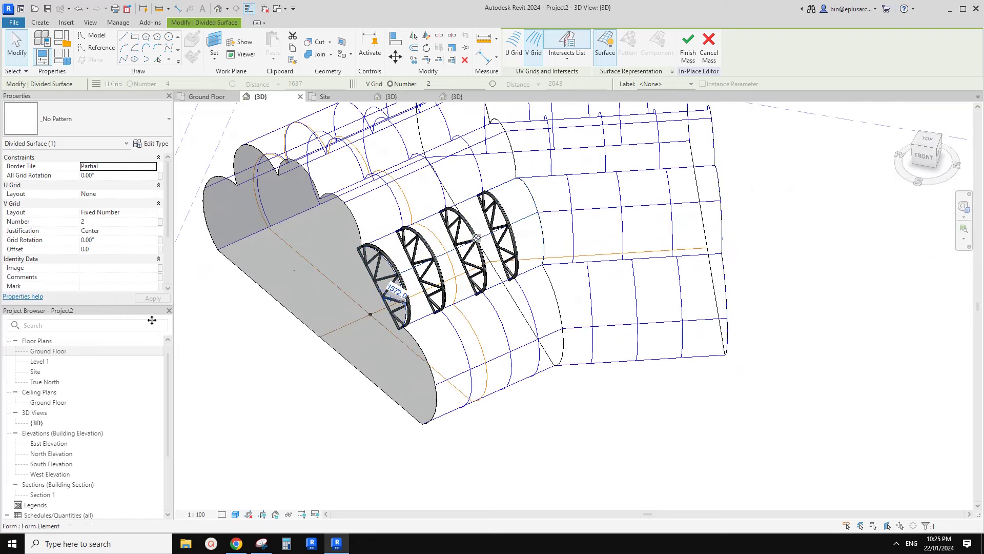
# Step: In the Site plan, draw a reference plane along the bend line between the two mass wings, offset 100 toward the truss side
pyautogui.doubleClick(35, 371)
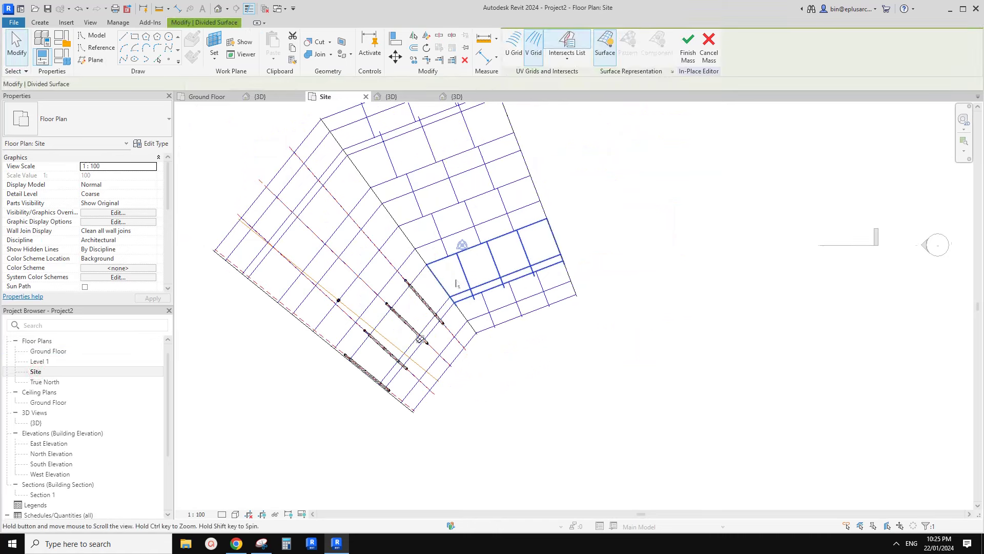
pyautogui.scroll(4, 427, 305)
pyautogui.moveTo(428, 305); pyautogui.dragTo(427, 309, button='middle')
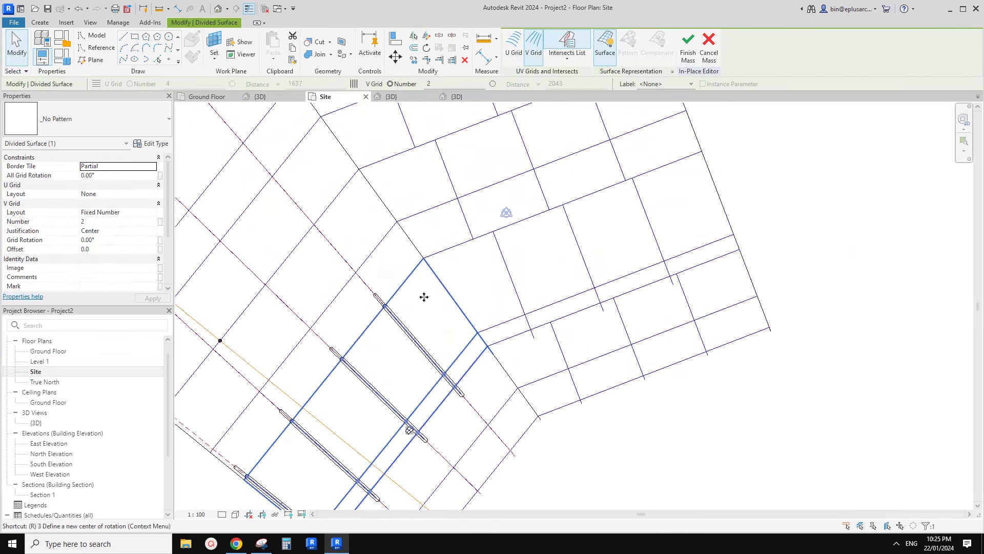
pyautogui.press('p')
pyautogui.write('10')
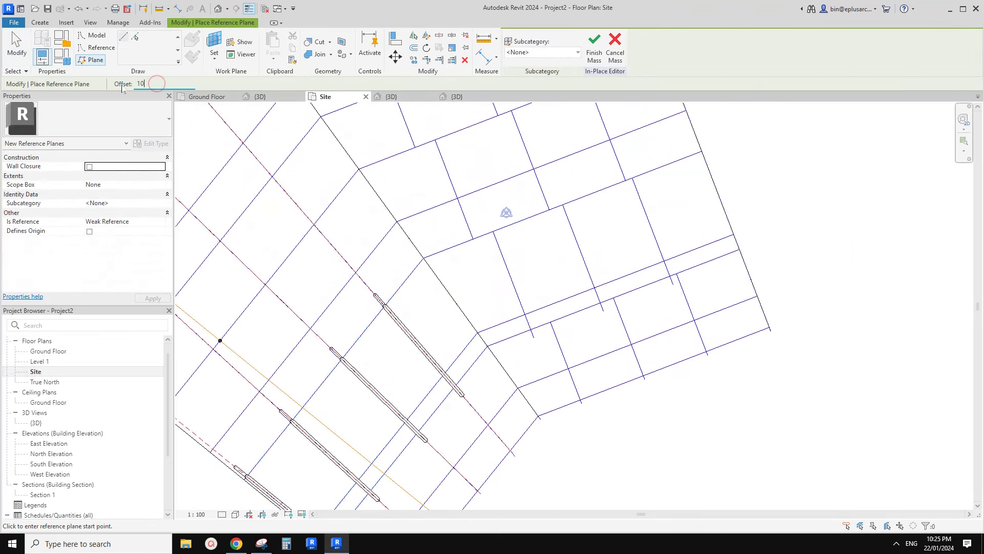
pyautogui.write('0')
pyautogui.click(539, 418)
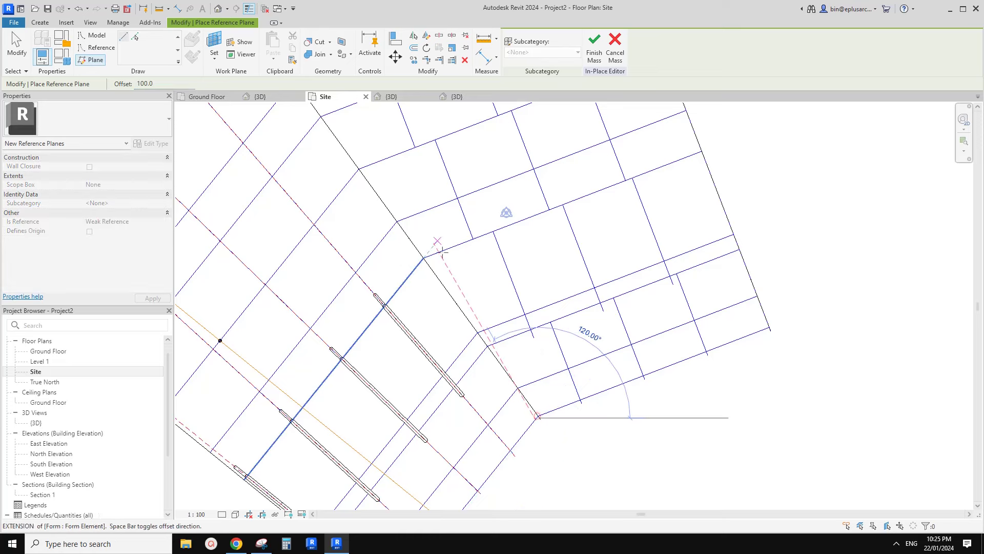
pyautogui.moveTo(331, 146); pyautogui.dragTo(383, 224, button='middle')
pyautogui.moveTo(312, 120); pyautogui.dragTo(398, 258, button='middle')
pyautogui.moveTo(327, 149); pyautogui.dragTo(326, 143, button='middle')
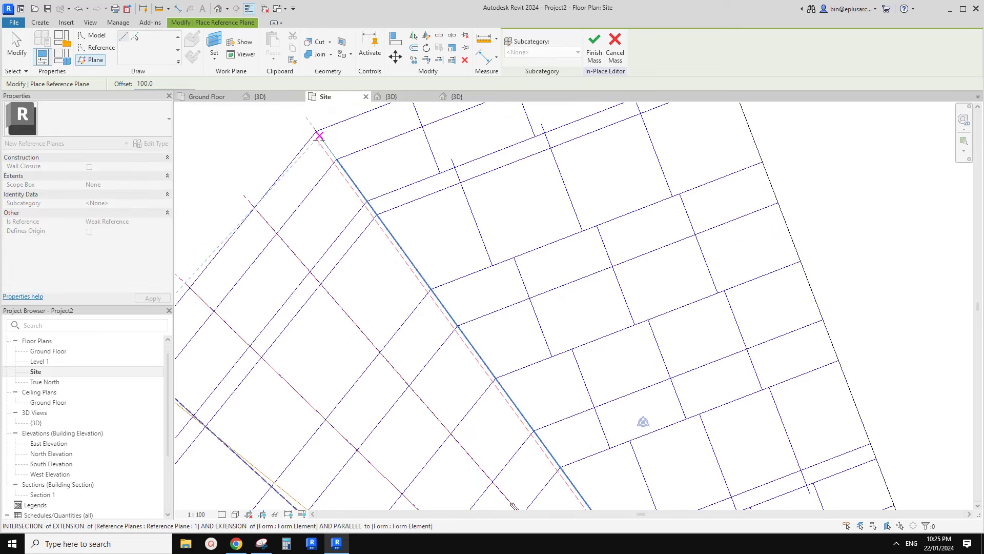
pyautogui.click(319, 136)
pyautogui.scroll(-2, 408, 288)
pyautogui.moveTo(435, 310); pyautogui.dragTo(410, 214, button='middle')
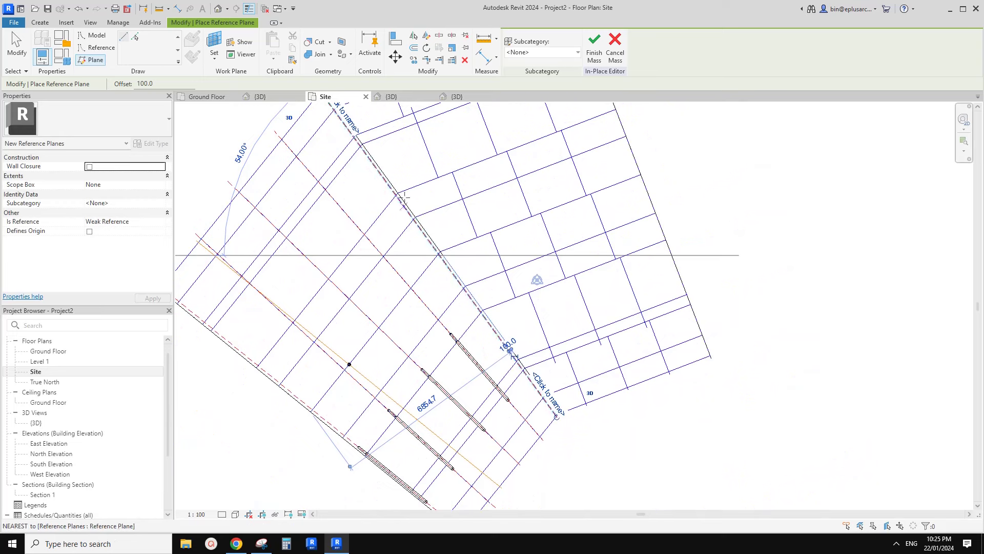
pyautogui.press('Escape')
# Step: Name the reference plane beside the bend line 5
pyautogui.click(359, 127)
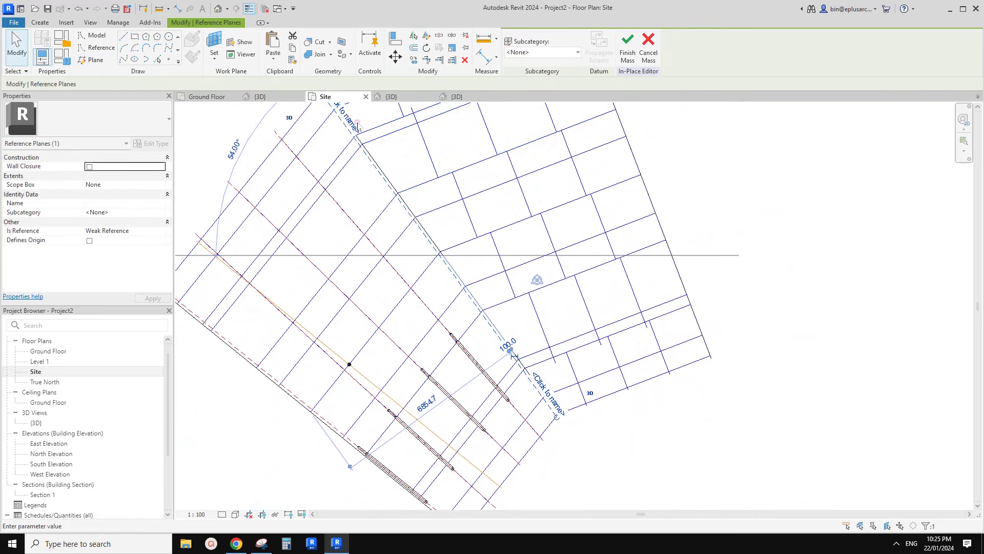
pyautogui.write('5')
pyautogui.press('Return')
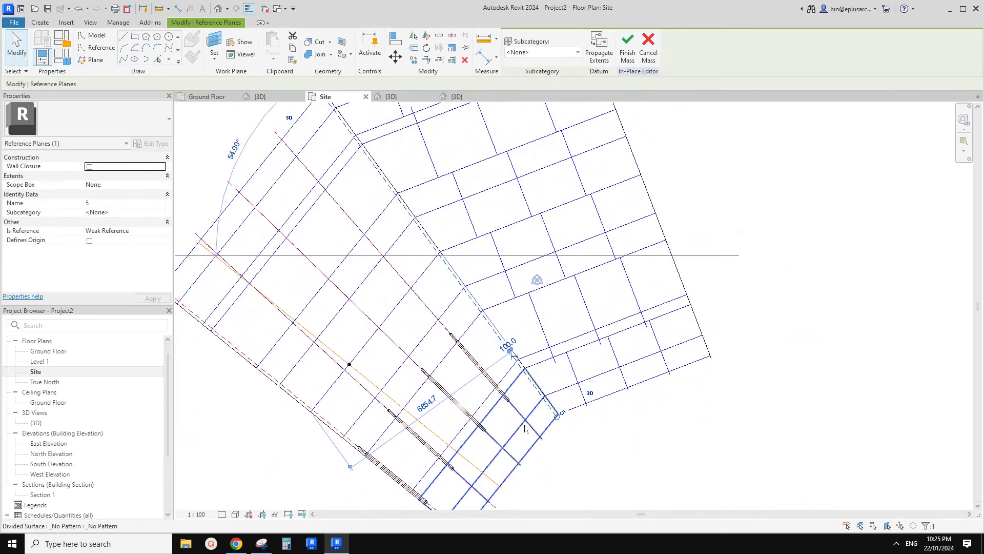
# Step: Add Reference Plane 5 to the named references intersecting the divided surface that carries the trusses
pyautogui.click(482, 395)
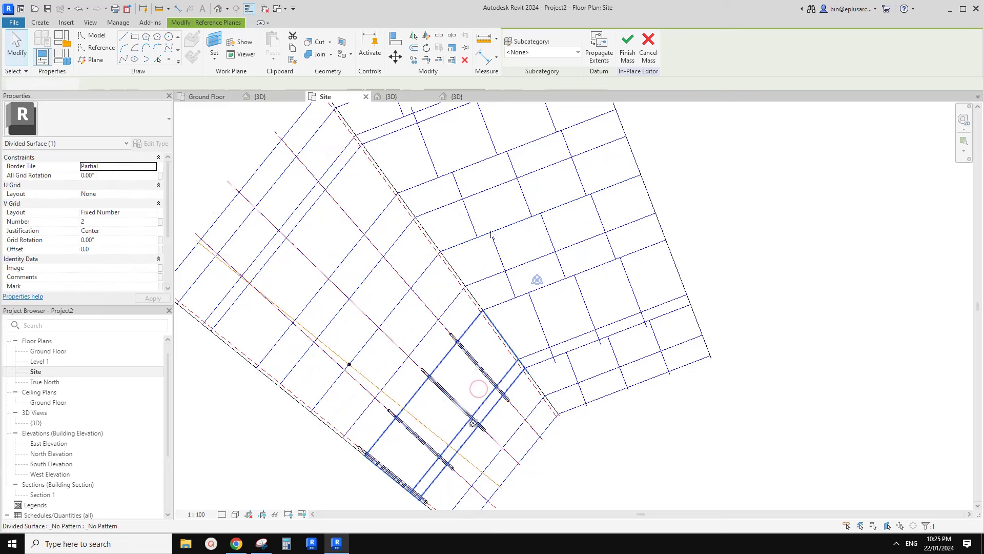
pyautogui.click(567, 57)
pyautogui.click(566, 97)
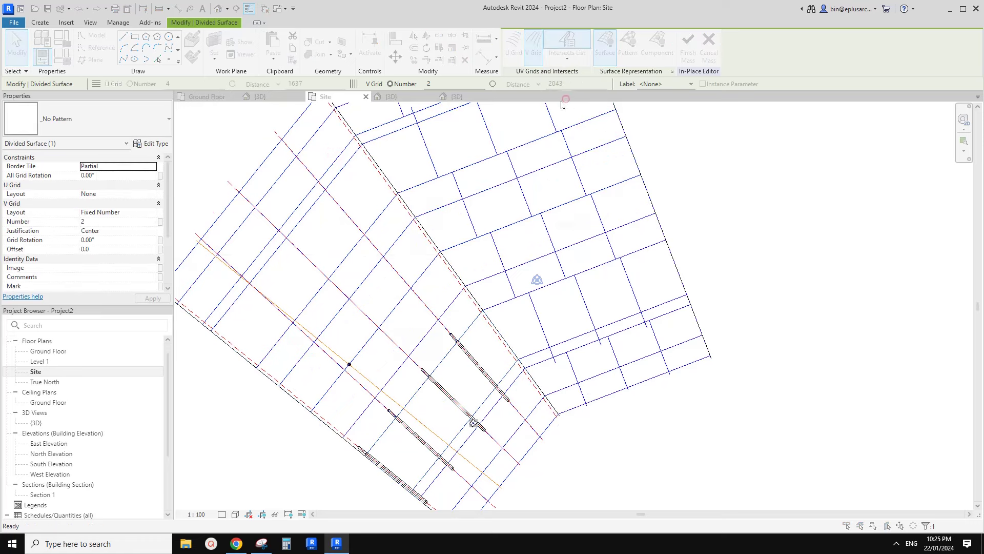
pyautogui.click(399, 254)
pyautogui.click(416, 340)
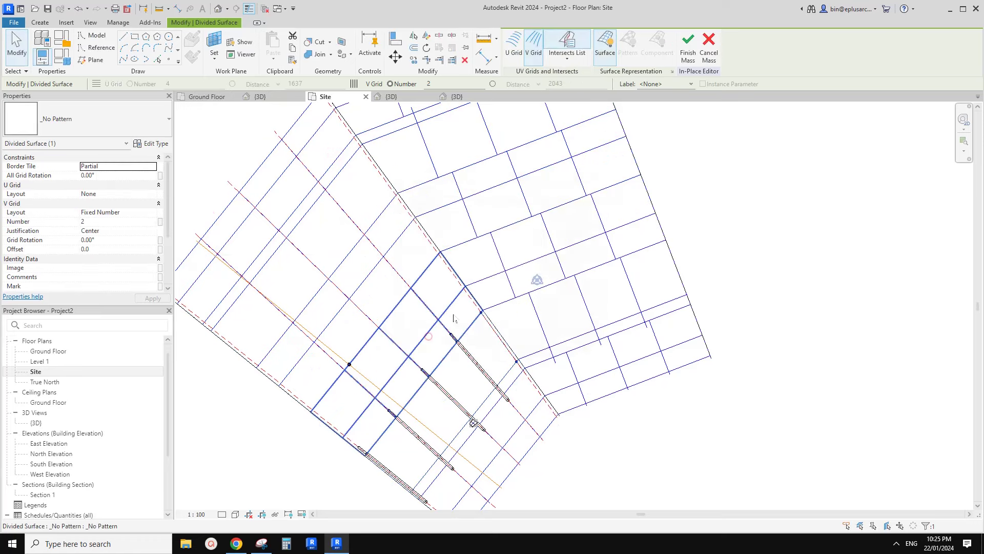
pyautogui.click(659, 434)
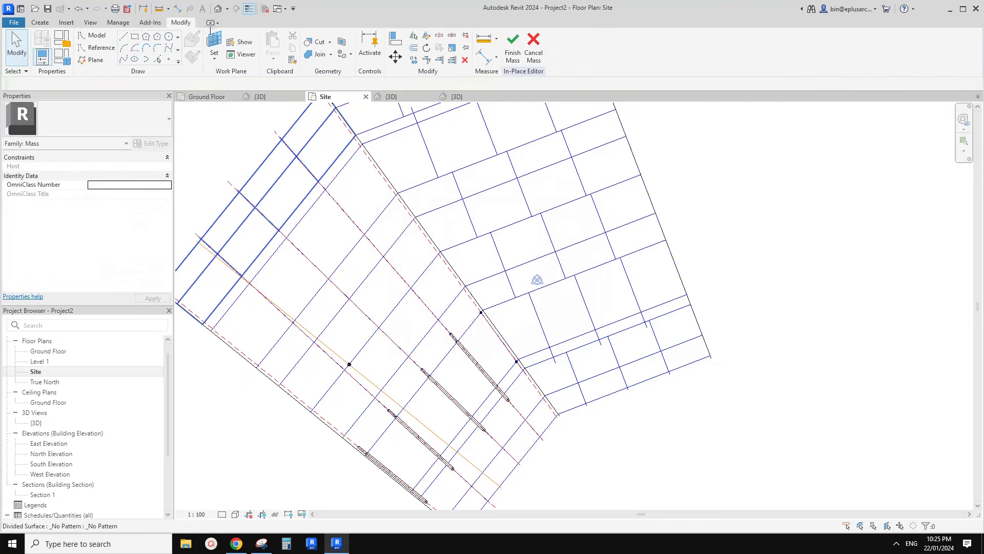
# Step: In the 3D view, place a Family4 truss on the three nodes of the grid arc beside the bend
pyautogui.click(219, 10)
pyautogui.keyDown('shift'); pyautogui.moveTo(538, 208); pyautogui.dragTo(464, 255, button='middle'); pyautogui.keyUp('shift')
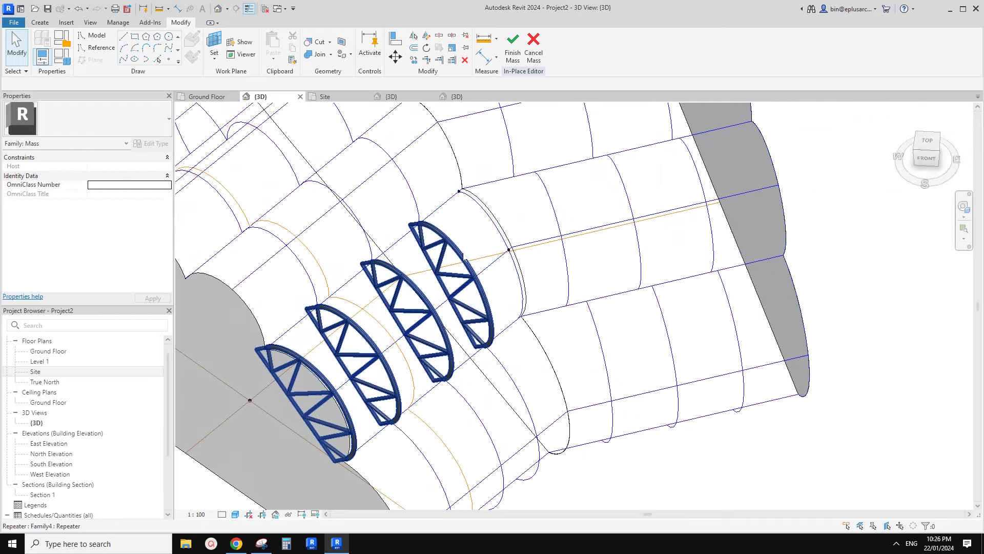
pyautogui.click(464, 255)
pyautogui.press('Escape')
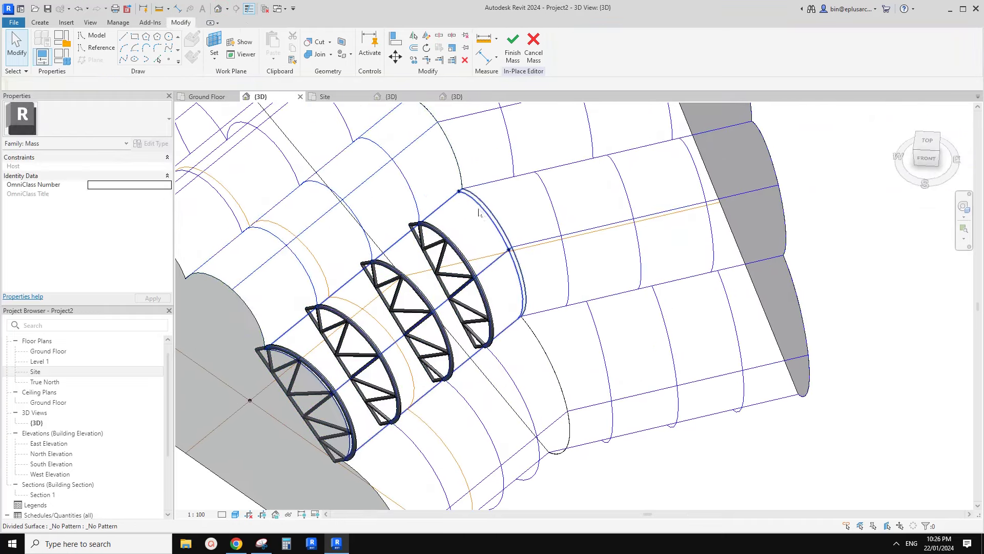
pyautogui.click(41, 22)
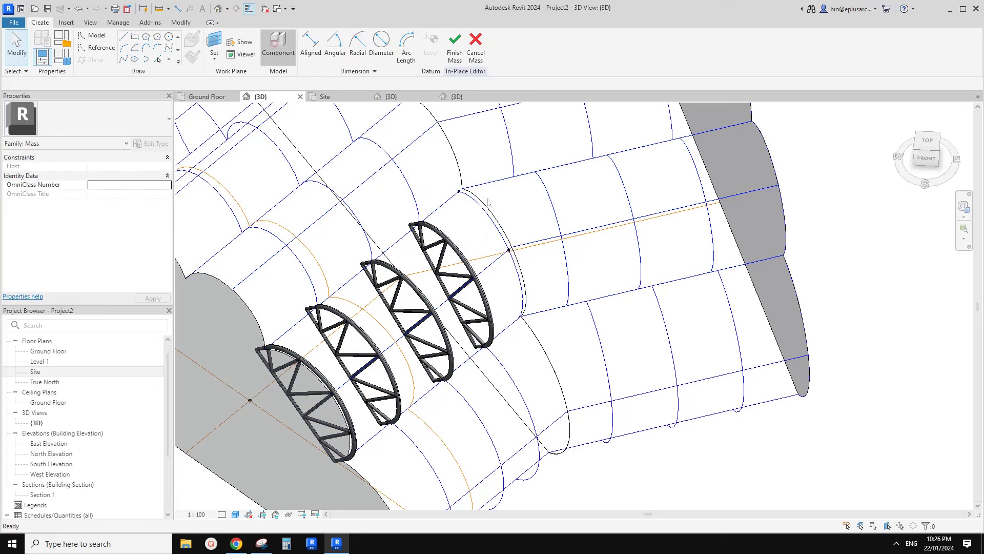
pyautogui.click(274, 46)
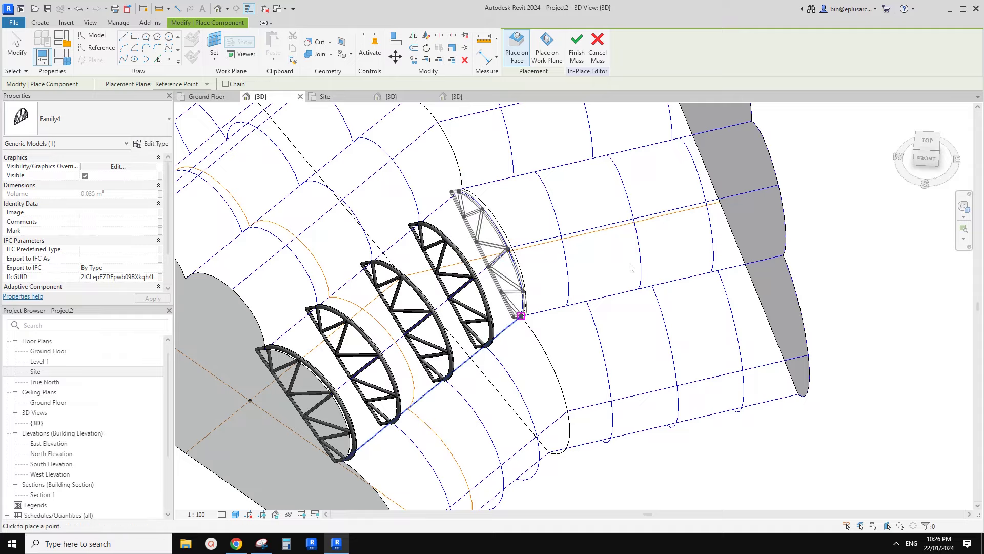
# Step: Try to re-host the lower adaptive point of the truss beside the bend onto the divided surface grid
pyautogui.scroll(1, 635, 272)
pyautogui.press('Escape')
pyautogui.press('Escape')
pyautogui.scroll(-4, 601, 277)
pyautogui.keyDown('shift'); pyautogui.moveTo(589, 290); pyautogui.dragTo(504, 321, button='middle'); pyautogui.keyUp('shift')
pyautogui.scroll(6, 535, 293)
pyautogui.click(519, 312)
pyautogui.press('Escape')
pyautogui.press('f')
pyautogui.click(504, 318)
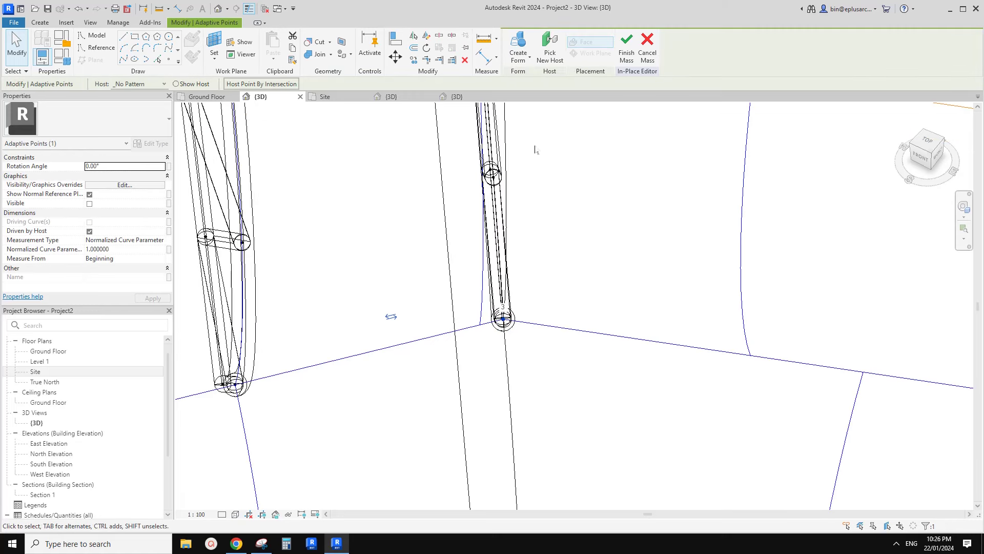
pyautogui.click(547, 50)
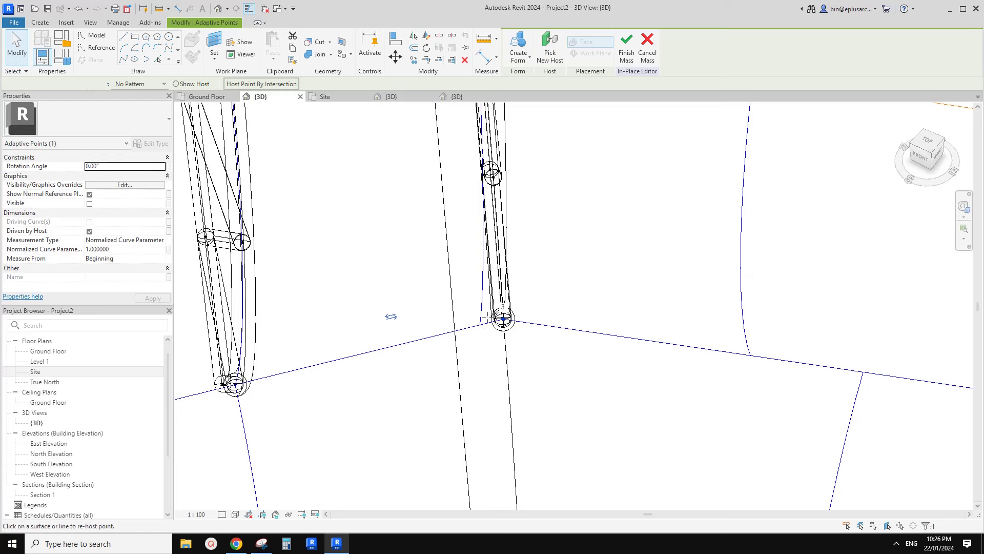
pyautogui.click(479, 307)
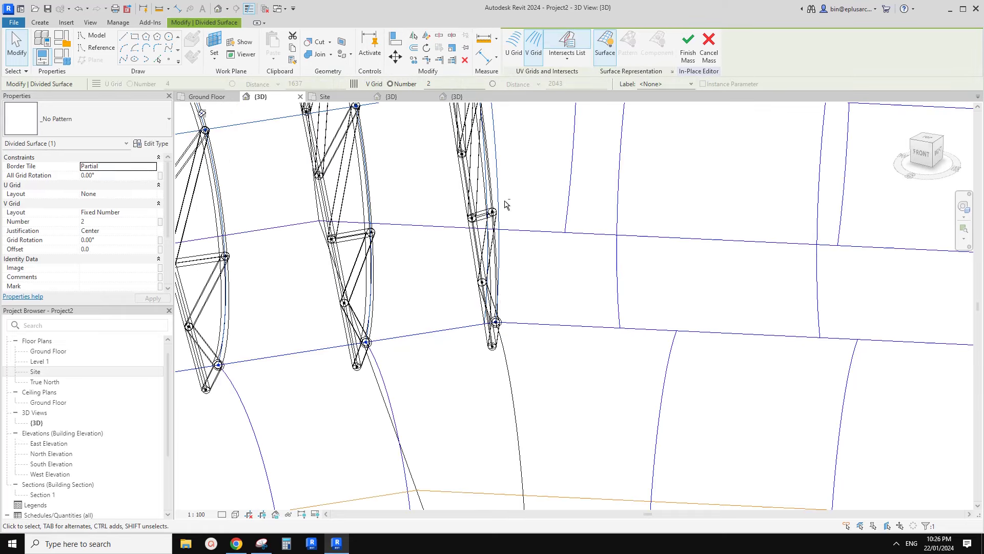
pyautogui.press('Escape')
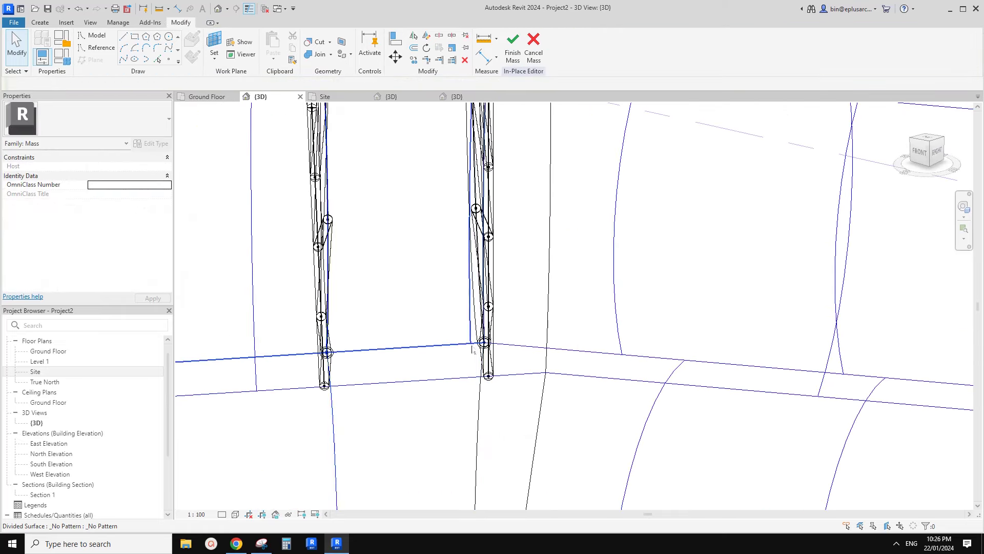
# Step: Turn on the node display of the divided surface directly below the truss row
pyautogui.scroll(-3, 485, 355)
pyautogui.keyDown('shift'); pyautogui.moveTo(487, 354); pyautogui.dragTo(530, 328, button='middle'); pyautogui.keyUp('shift')
pyautogui.scroll(-3, 528, 298)
pyautogui.moveTo(467, 318); pyautogui.dragTo(543, 308, button='middle')
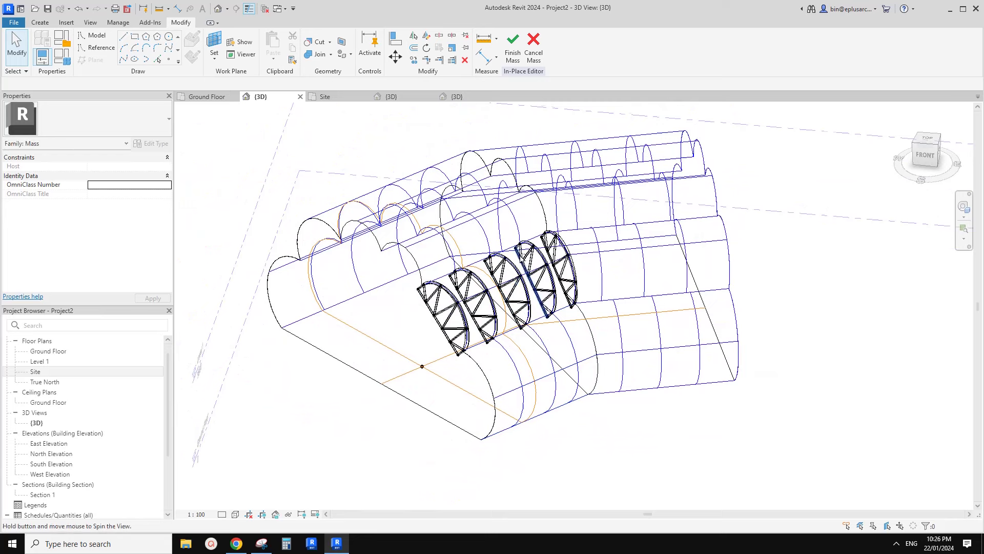
pyautogui.keyDown('shift'); pyautogui.moveTo(521, 259); pyautogui.dragTo(545, 267, button='middle'); pyautogui.keyUp('shift')
pyautogui.moveTo(518, 149)
pyautogui.mouseDown(button='middle')
pyautogui.moveTo(466, 286)
pyautogui.moveTo(487, 308)
pyautogui.moveTo(497, 352)
pyautogui.moveTo(571, 374)
pyautogui.moveTo(485, 328)
pyautogui.moveTo(430, 270)
pyautogui.mouseUp(button='middle')
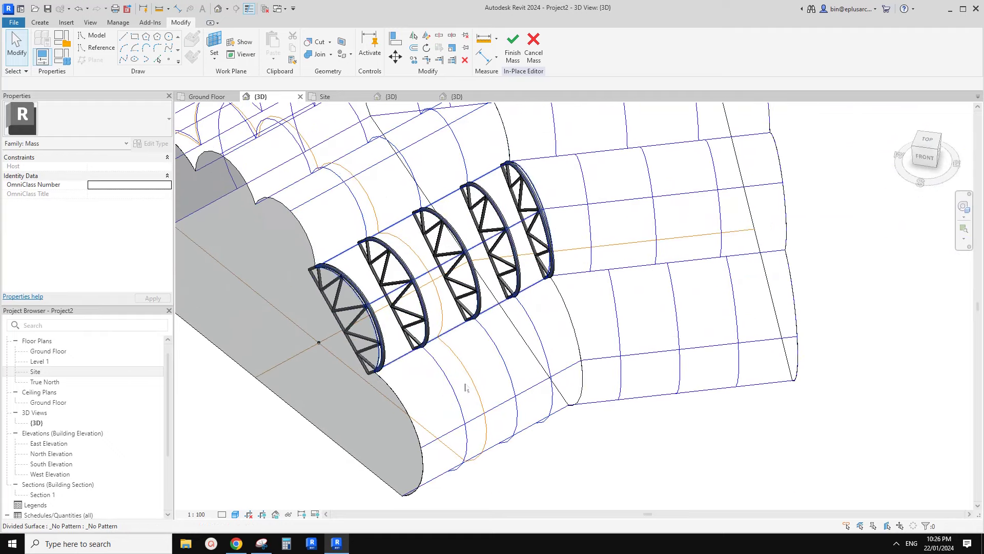
pyautogui.click(489, 363)
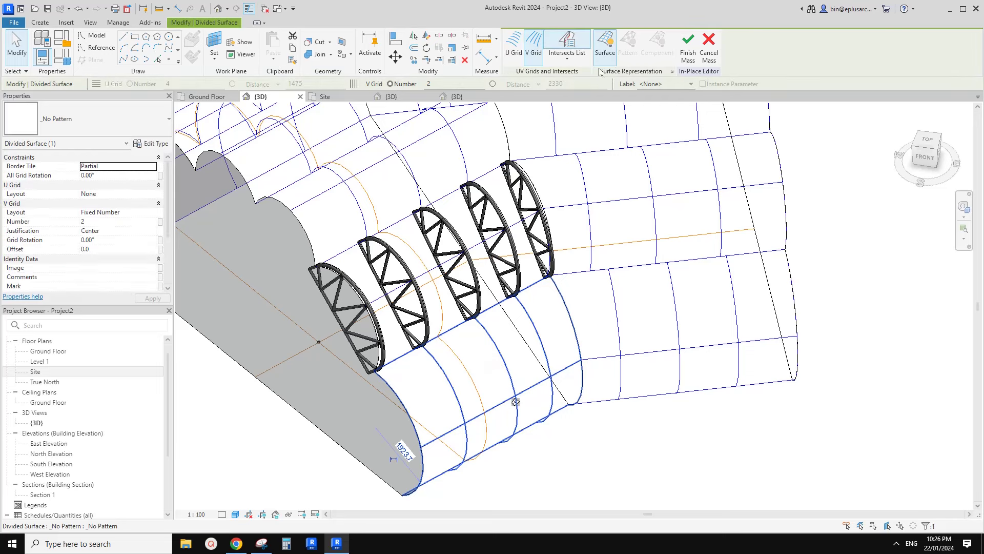
pyautogui.click(673, 72)
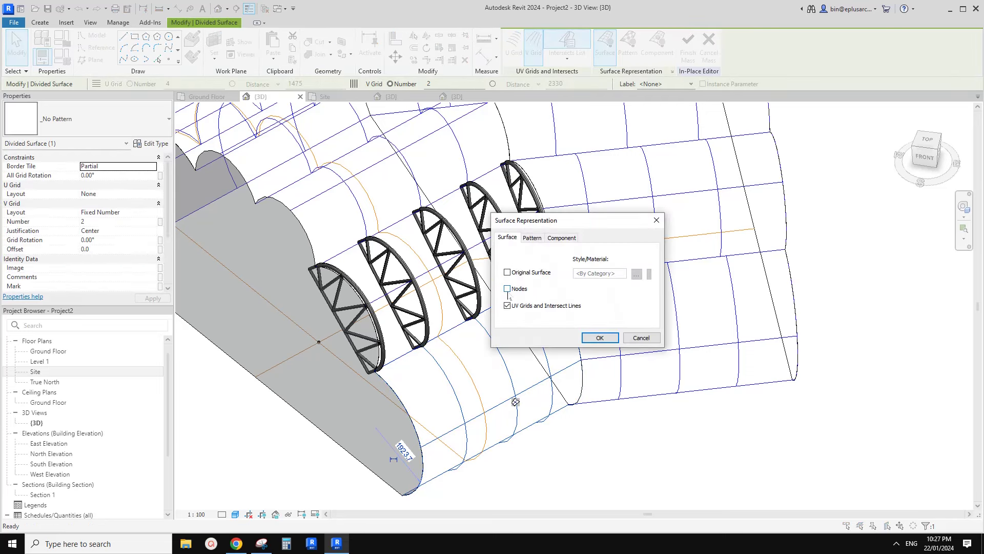
pyautogui.click(599, 338)
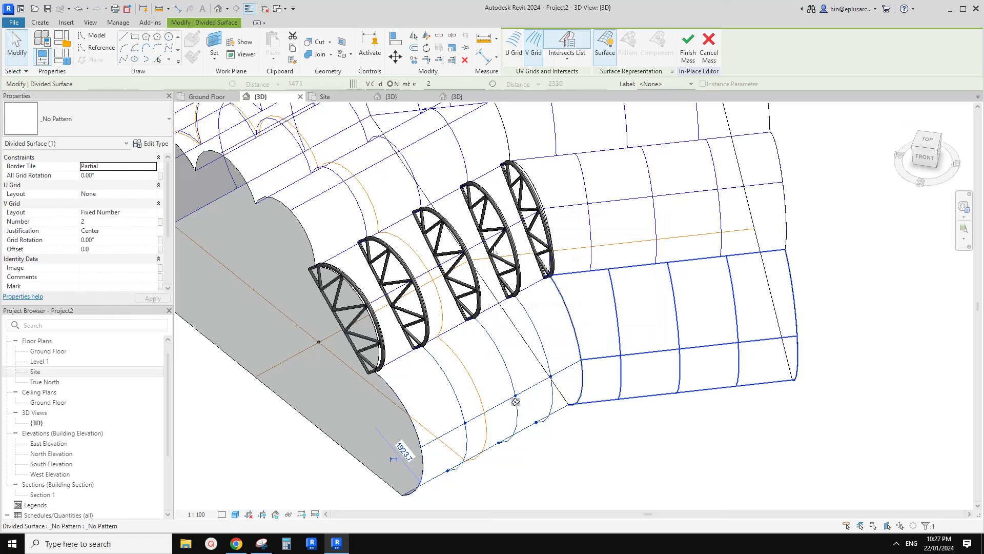
pyautogui.moveTo(494, 251); pyautogui.dragTo(496, 250, button='middle')
pyautogui.keyDown('shift'); pyautogui.moveTo(461, 299); pyautogui.dragTo(432, 314, button='middle'); pyautogui.keyUp('shift')
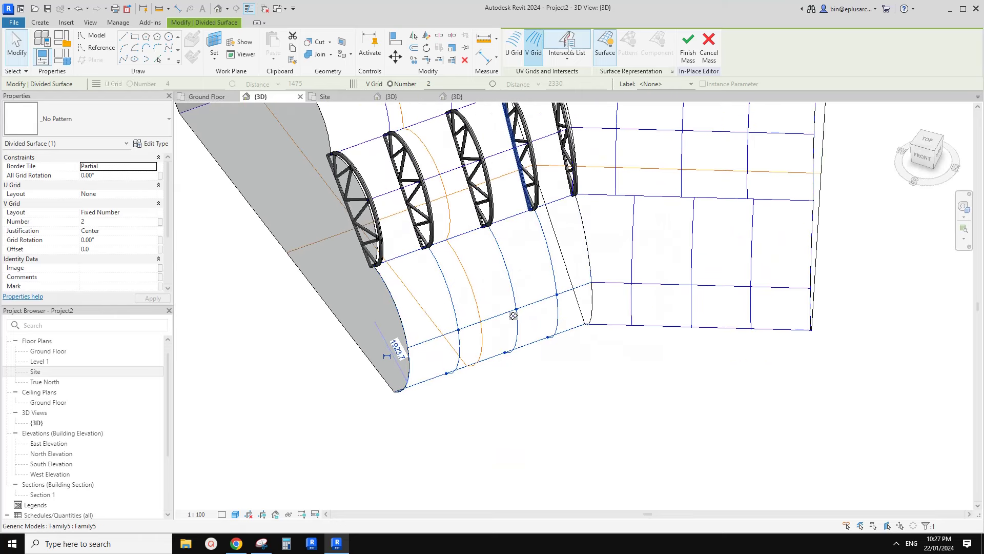
# Step: Add Reference Planes 0 and 5 to the named references intersecting the lower divided surface
pyautogui.click(568, 58)
pyautogui.click(576, 97)
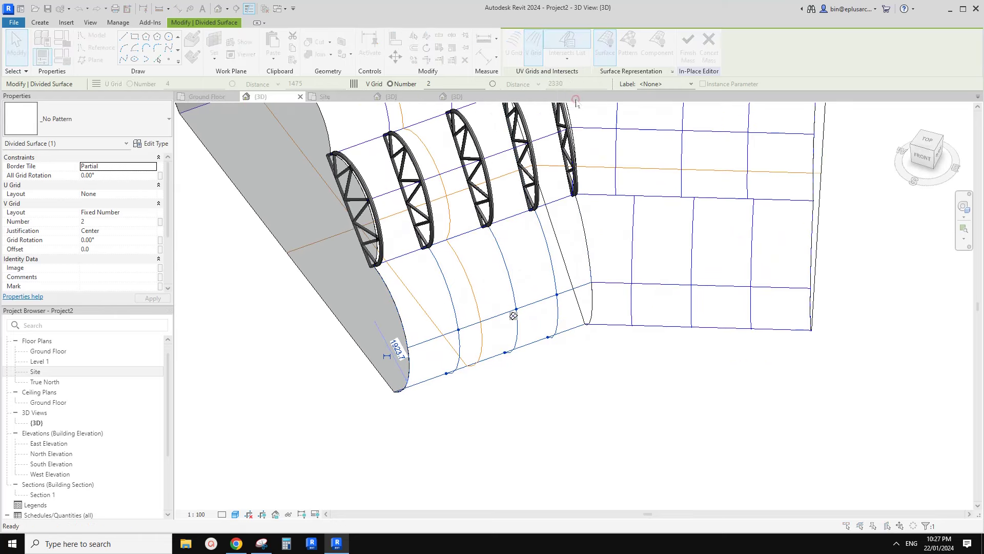
pyautogui.click(399, 221)
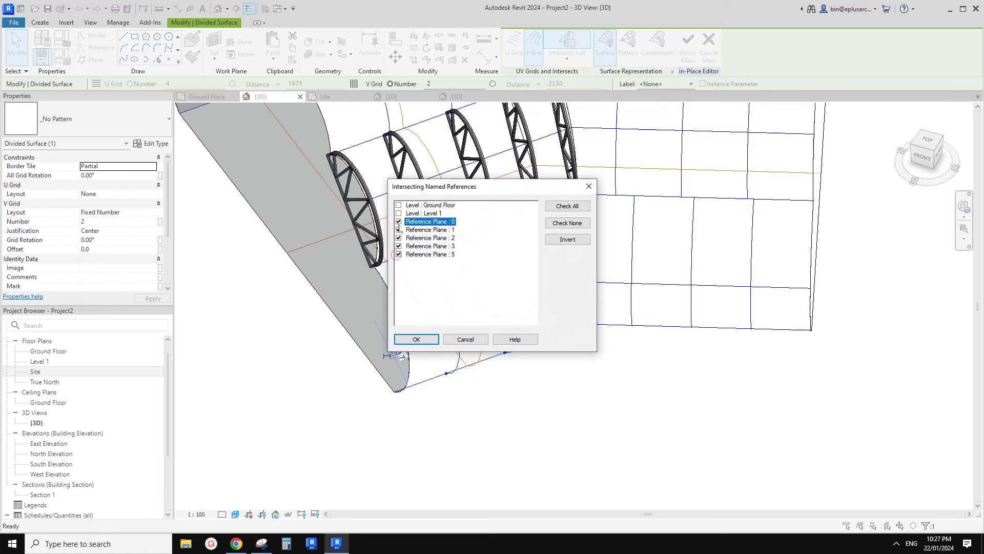
pyautogui.click(429, 341)
pyautogui.moveTo(618, 268); pyautogui.dragTo(623, 286, button='middle')
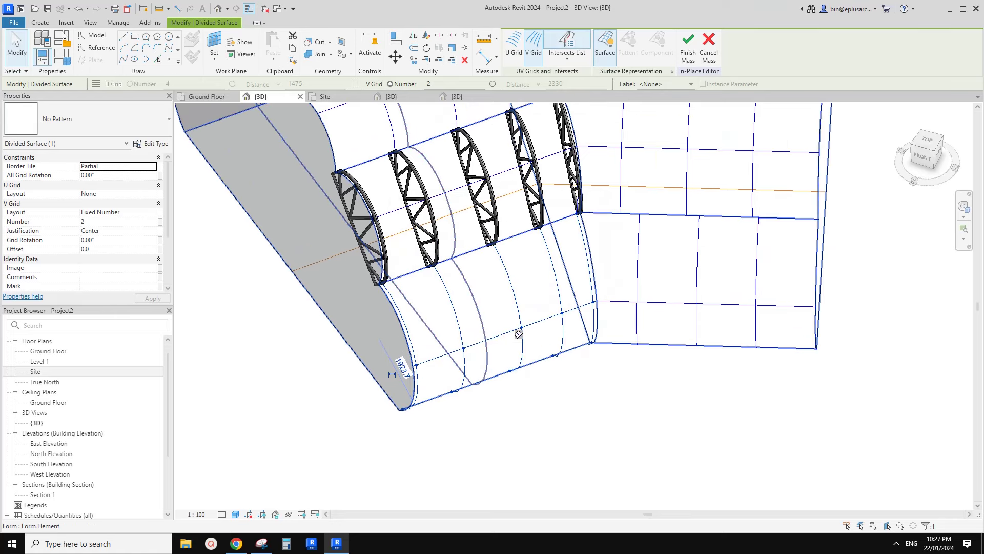
pyautogui.click(39, 23)
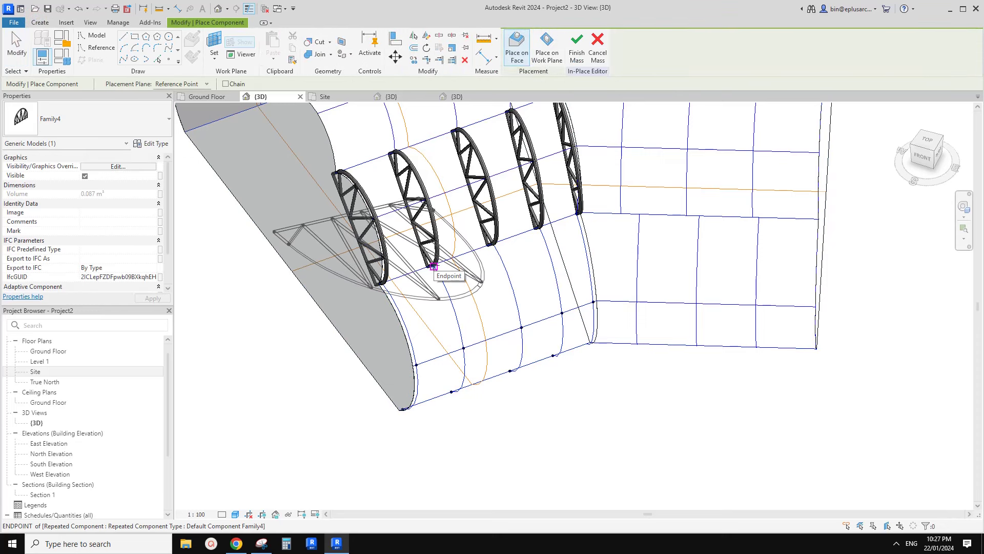
pyautogui.click(433, 267)
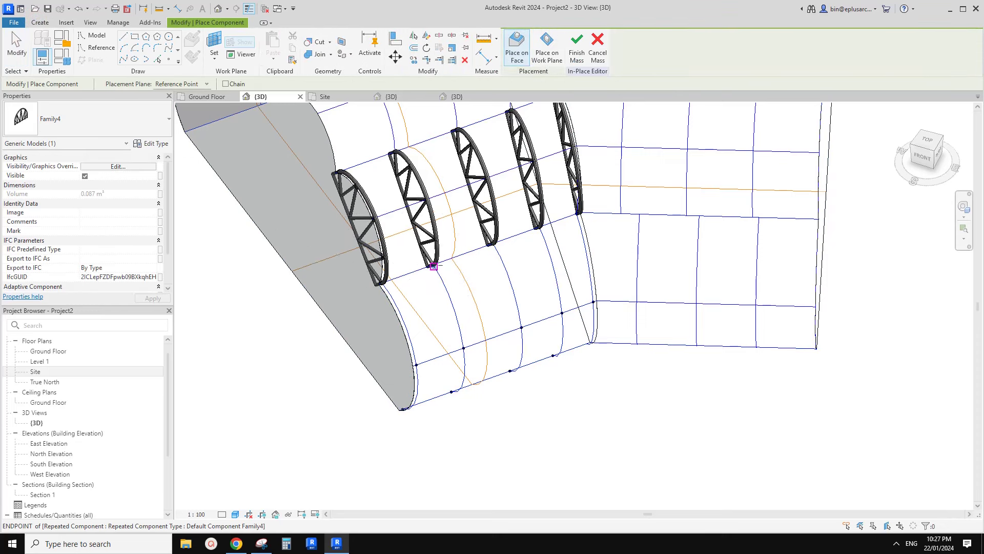
pyautogui.press('Escape')
pyautogui.press('Escape')
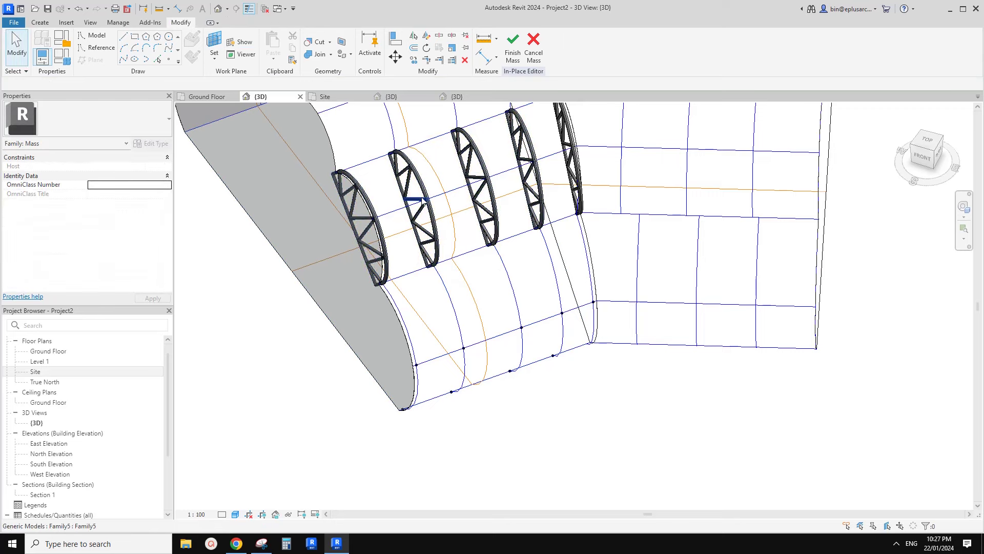
# Step: Isolate the lower divided surface and place a Family4 truss on the three nodes of its second grid arc from the gable end
pyautogui.click(454, 304)
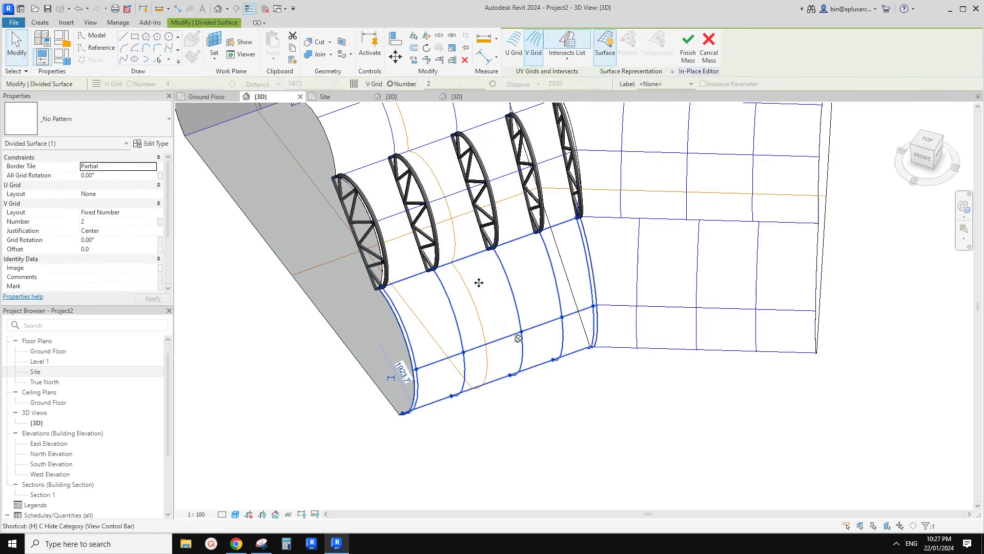
pyautogui.press('h')
pyautogui.press('i')
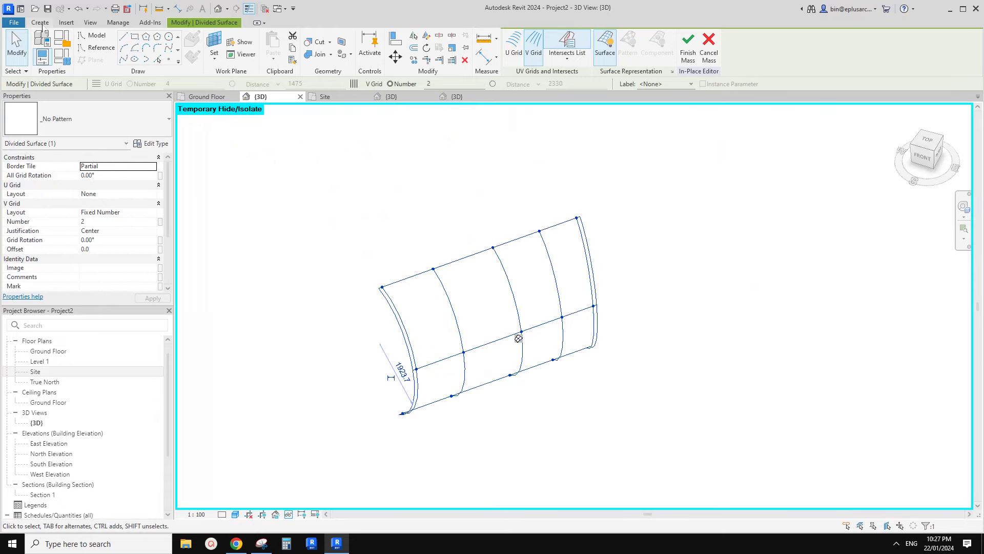
pyautogui.click(41, 23)
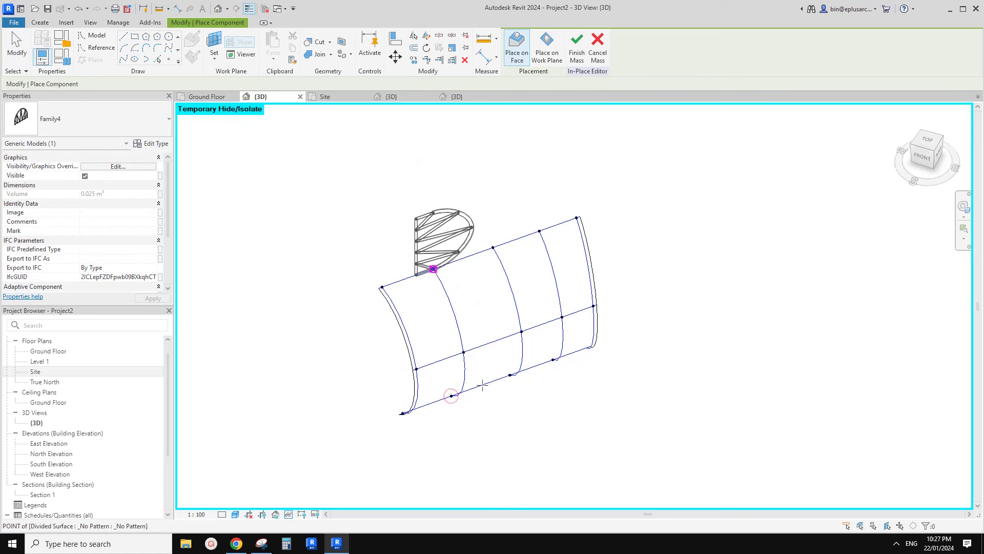
pyautogui.click(464, 316)
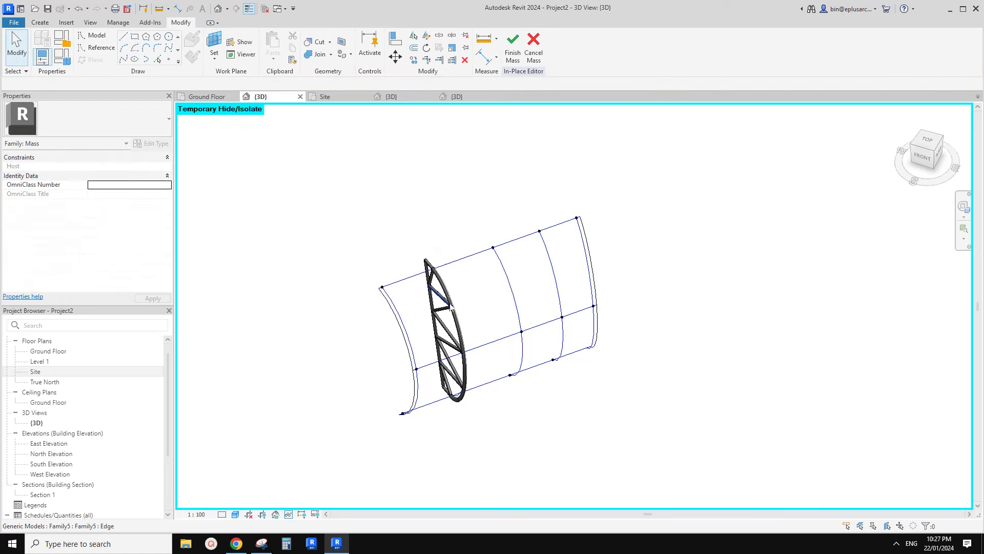
# Step: Repeat the placed truss along the isolated surface's grid arcs and restore the temporarily hidden elements
pyautogui.press('Escape')
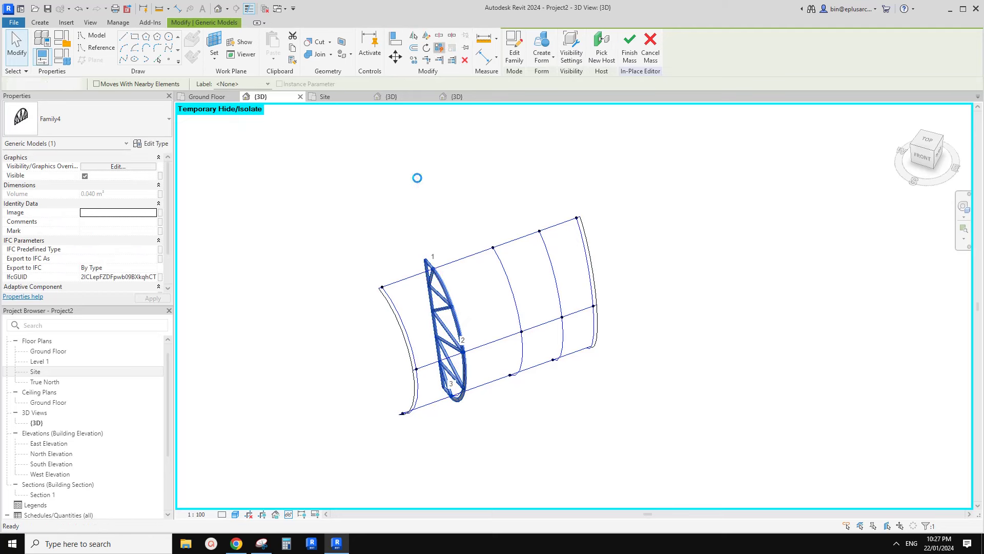
pyautogui.keyDown('shift'); pyautogui.moveTo(604, 315); pyautogui.dragTo(559, 333, button='middle'); pyautogui.keyUp('shift')
pyautogui.scroll(1, 554, 315)
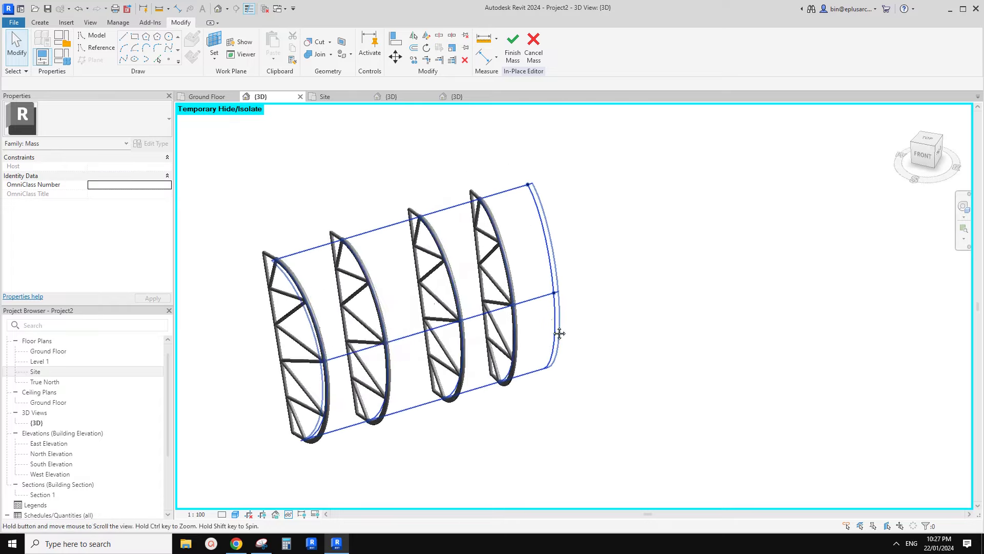
pyautogui.scroll(-1, 537, 243)
pyautogui.moveTo(543, 243); pyautogui.dragTo(553, 278, button='middle')
pyautogui.scroll(-1, 553, 278)
pyautogui.press('h')
pyautogui.press('r')
# Step: Delete the truss beside the bend in the upper row
pyautogui.scroll(-2, 517, 231)
pyautogui.keyDown('shift'); pyautogui.moveTo(525, 230); pyautogui.dragTo(502, 205, button='middle'); pyautogui.keyUp('shift')
pyautogui.scroll(3, 560, 282)
pyautogui.click(559, 282)
pyautogui.press('Delete')
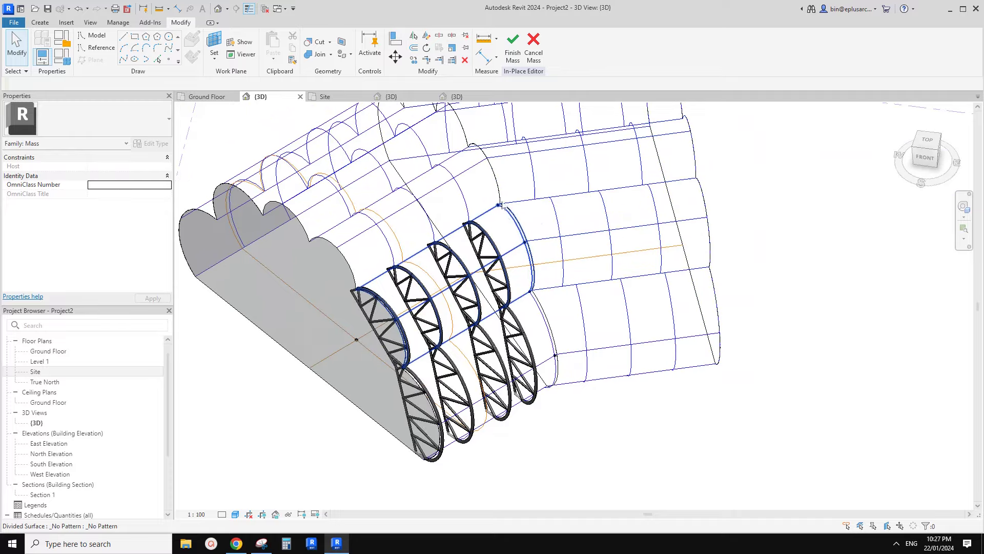
# Step: Place a Family4 truss on the upper surface's three nodes along the grid arc beside the bend
pyautogui.keyDown('shift'); pyautogui.moveTo(521, 252); pyautogui.dragTo(526, 295, button='middle'); pyautogui.keyUp('shift')
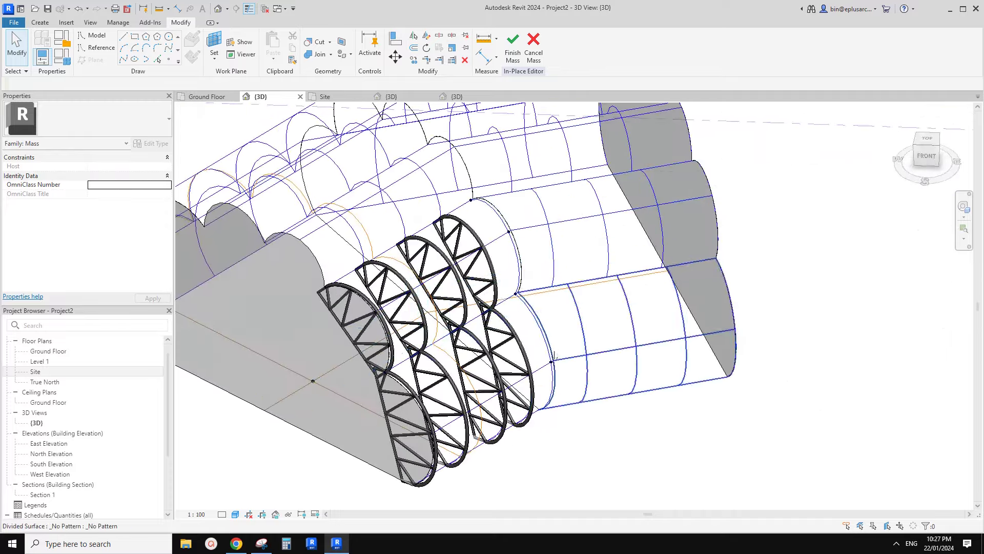
pyautogui.scroll(4, 518, 303)
pyautogui.moveTo(478, 226); pyautogui.dragTo(477, 249, button='middle')
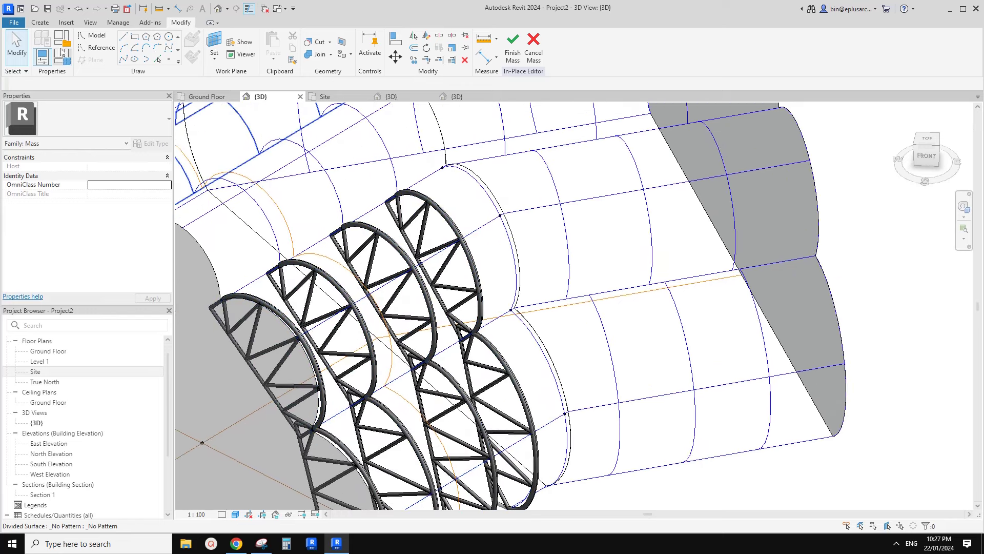
pyautogui.click(40, 23)
pyautogui.click(278, 44)
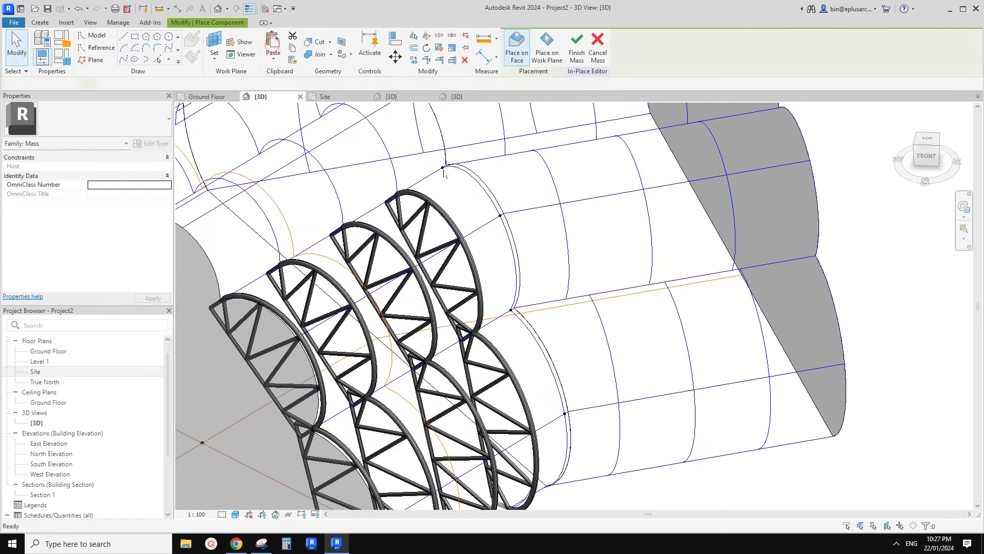
pyautogui.click(442, 167)
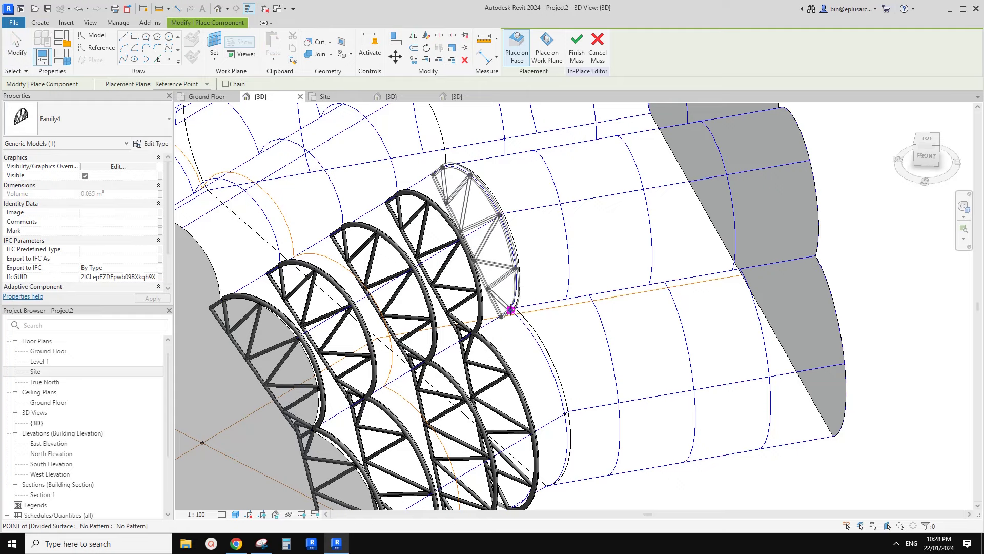
pyautogui.click(511, 310)
pyautogui.press('Escape')
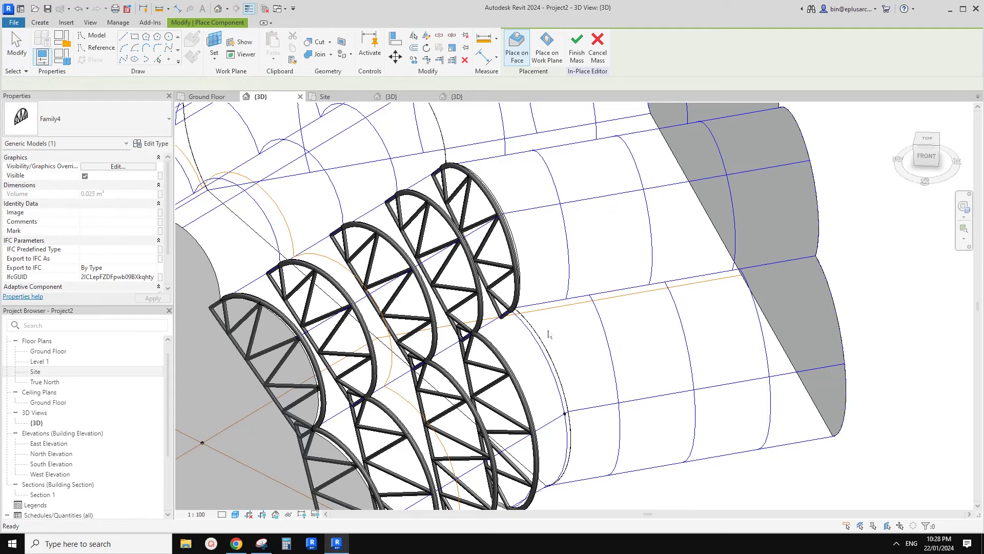
# Step: Place a Family4 truss on the lower surface's three nodes along the grid arc beside the bend
pyautogui.keyDown('shift'); pyautogui.moveTo(550, 332); pyautogui.dragTo(527, 341, button='middle'); pyautogui.keyUp('shift')
pyautogui.scroll(-1, 538, 388)
pyautogui.click(40, 23)
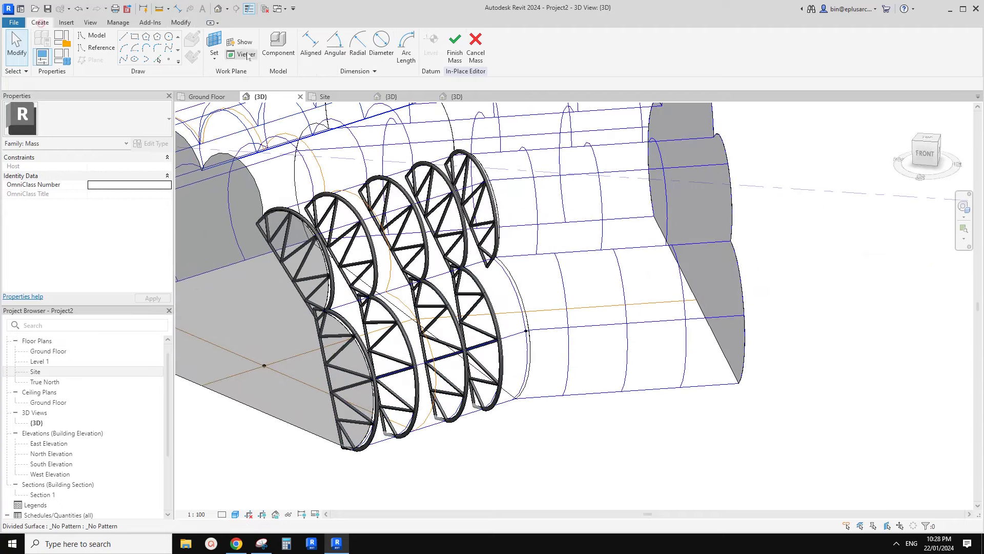
pyautogui.click(275, 44)
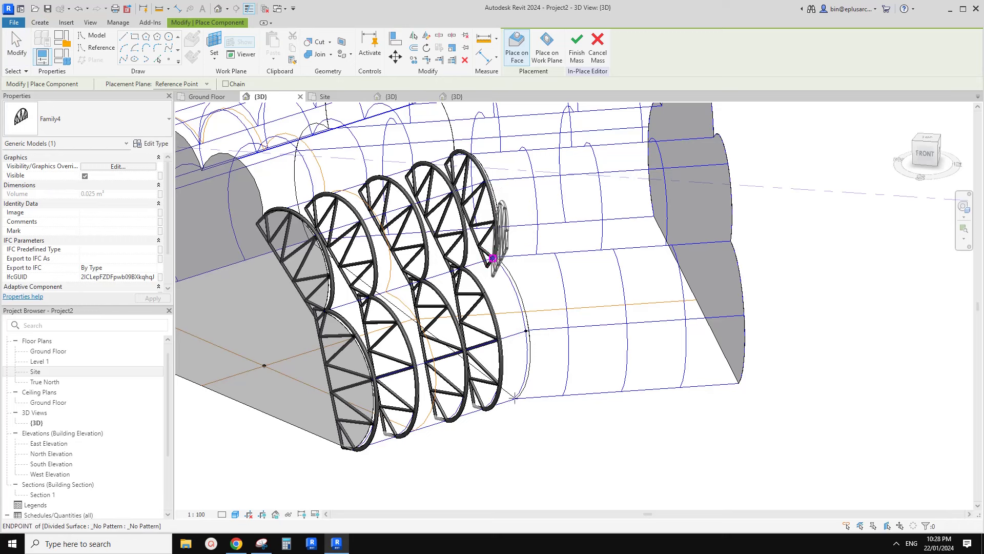
pyautogui.click(493, 258)
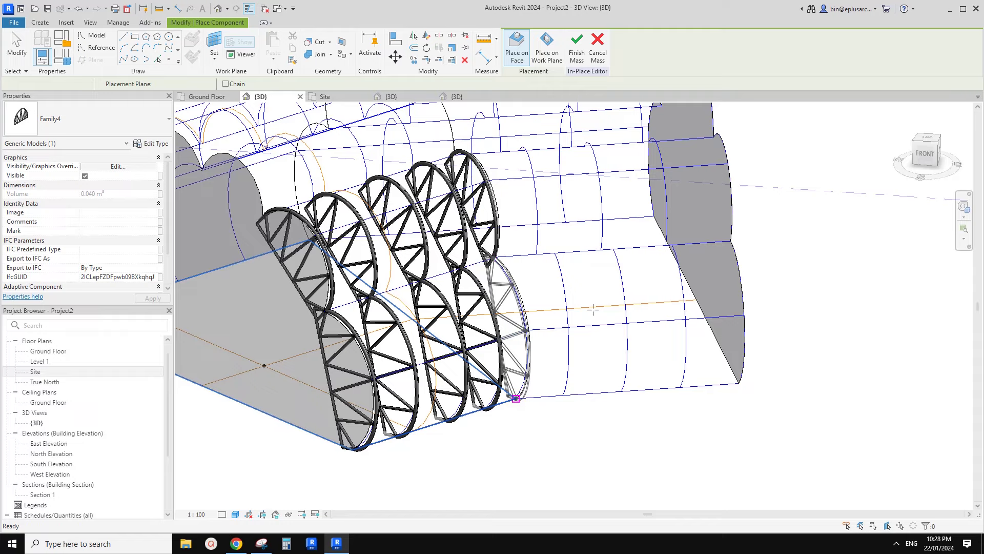
pyautogui.press('Escape')
# Step: Turn on the node display of the divided surface directly above the upper truss row
pyautogui.scroll(-2, 594, 348)
pyautogui.keyDown('shift'); pyautogui.moveTo(523, 343); pyautogui.dragTo(529, 364, button='middle'); pyautogui.keyUp('shift')
pyautogui.scroll(1, 419, 249)
pyautogui.keyDown('shift'); pyautogui.moveTo(419, 250); pyautogui.dragTo(396, 258, button='middle'); pyautogui.keyUp('shift')
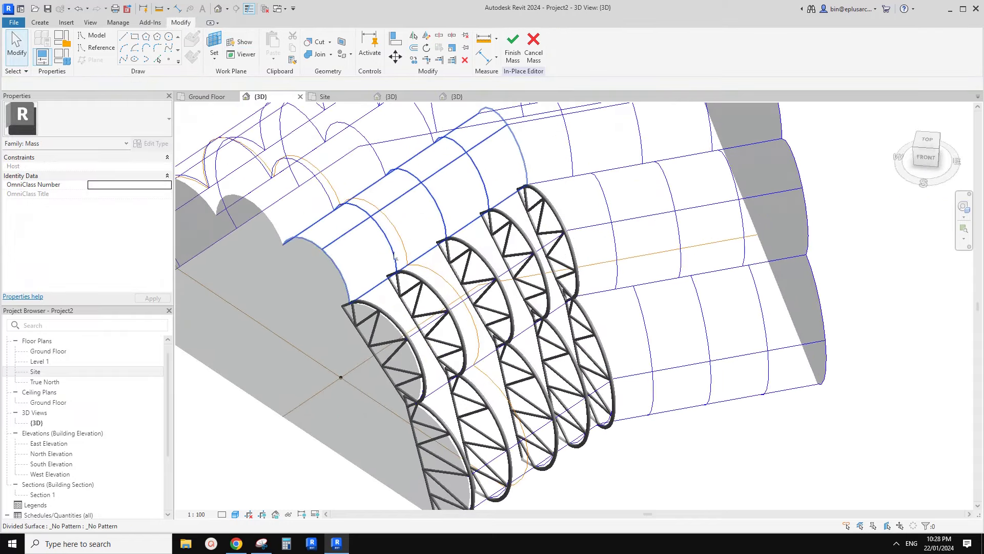
pyautogui.click(386, 251)
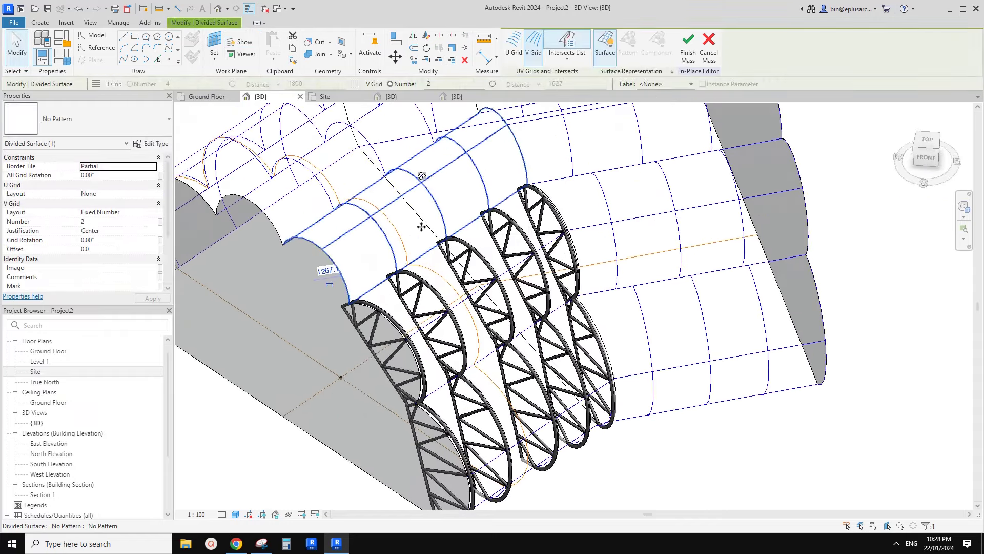
pyautogui.click(672, 71)
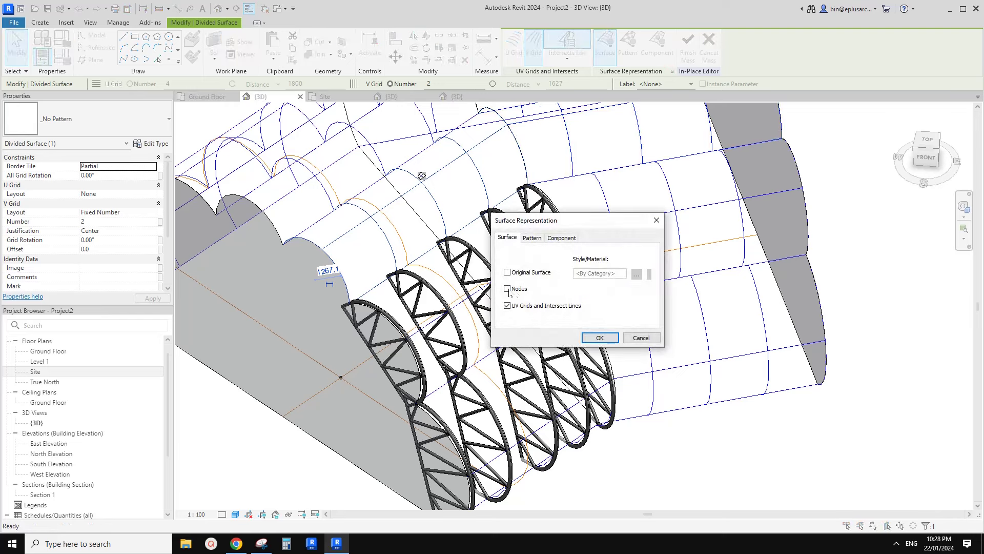
pyautogui.click(583, 336)
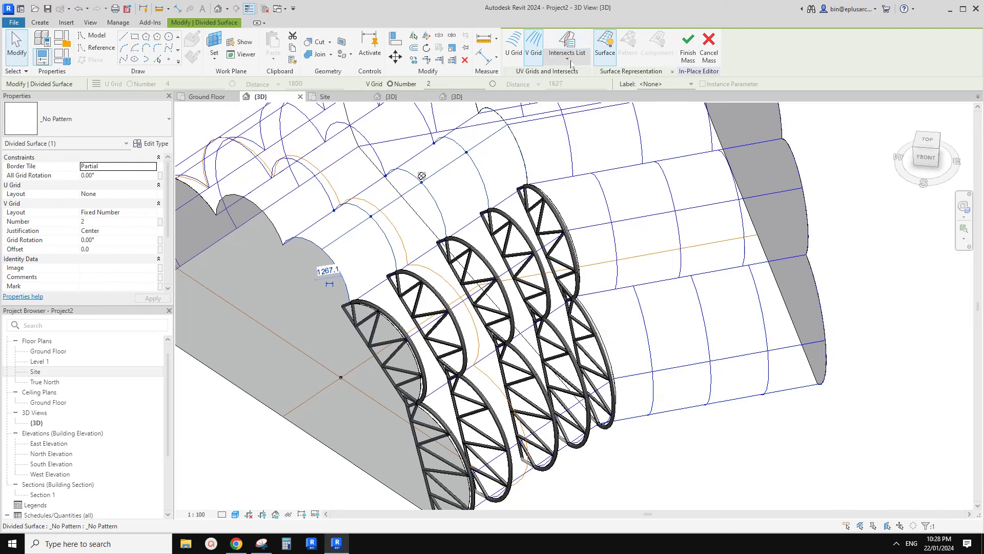
# Step: Add Reference Plane 0 and Reference Plane 5 to the V grid intersects of the divided surface above the trusses
pyautogui.click(567, 57)
pyautogui.click(558, 97)
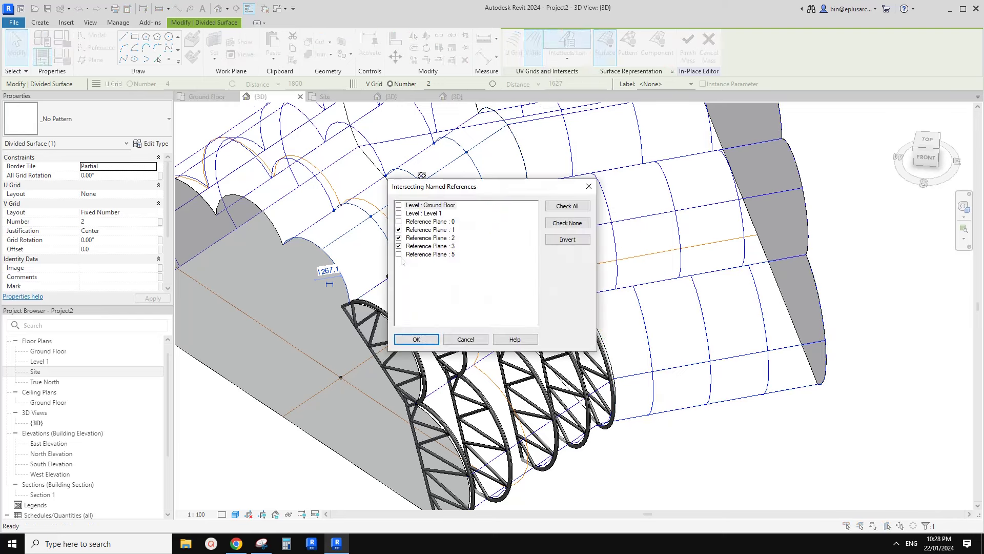
pyautogui.click(399, 221)
pyautogui.click(417, 339)
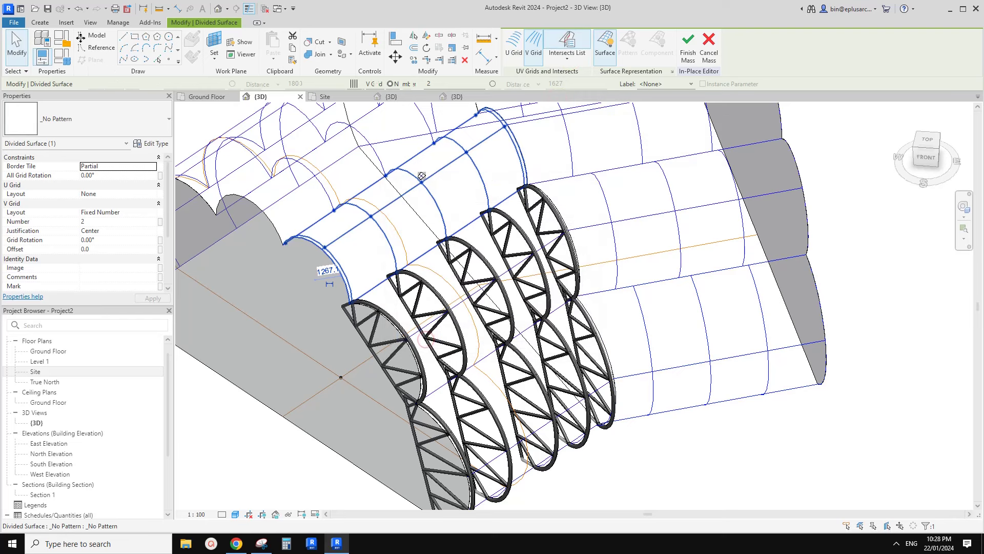
# Step: Place a Family4 truss on the three nodes of the divided surface's second grid arc, directly above the upper truss row
pyautogui.click(40, 23)
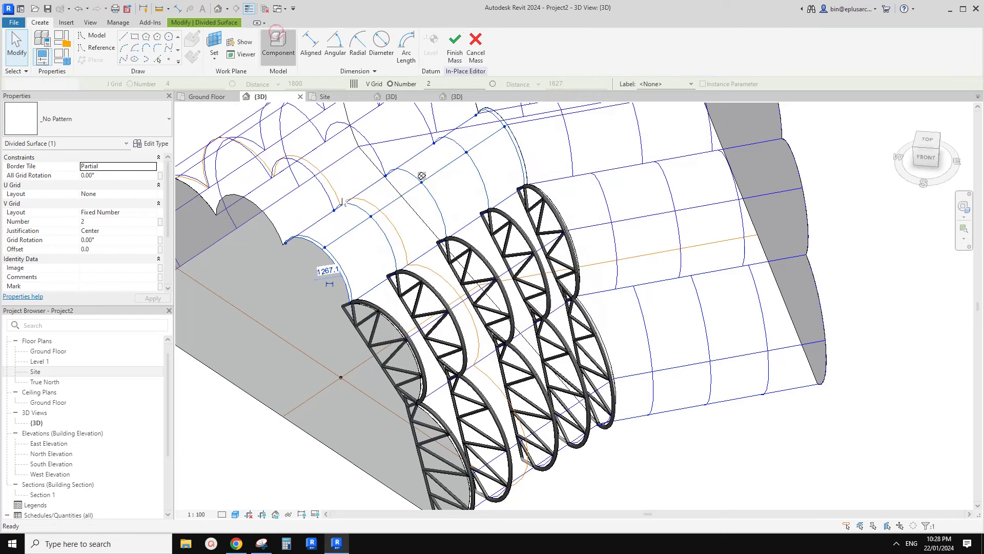
pyautogui.click(277, 39)
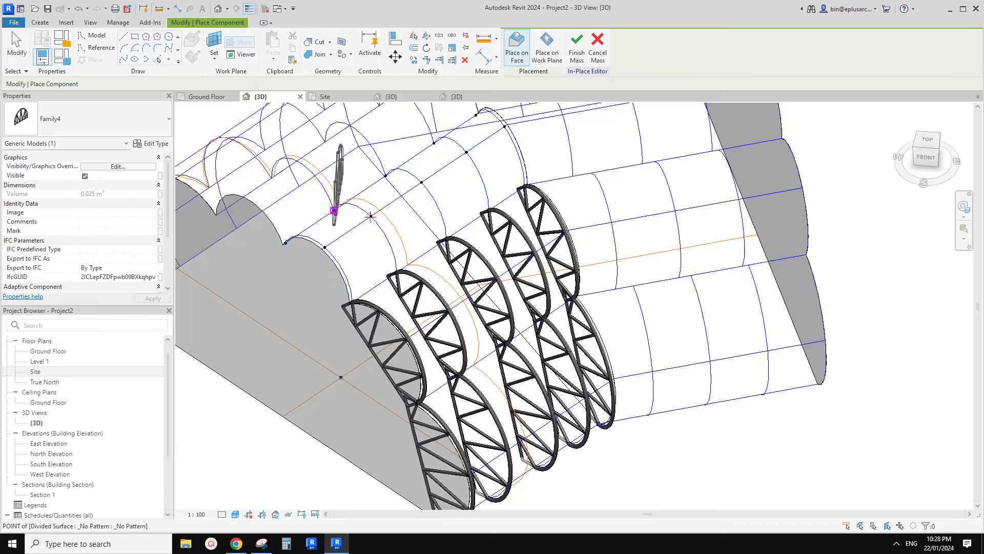
pyautogui.click(334, 210)
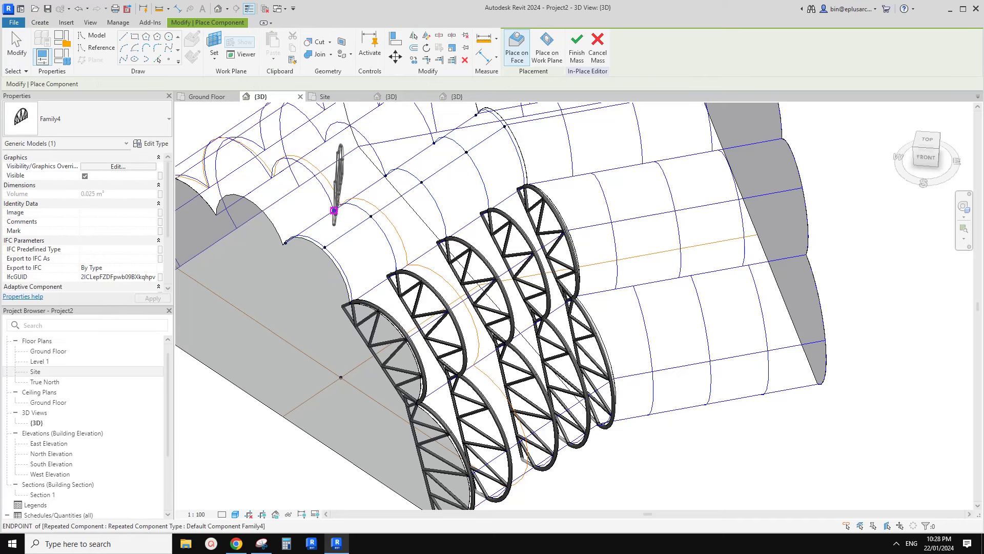
pyautogui.click(396, 271)
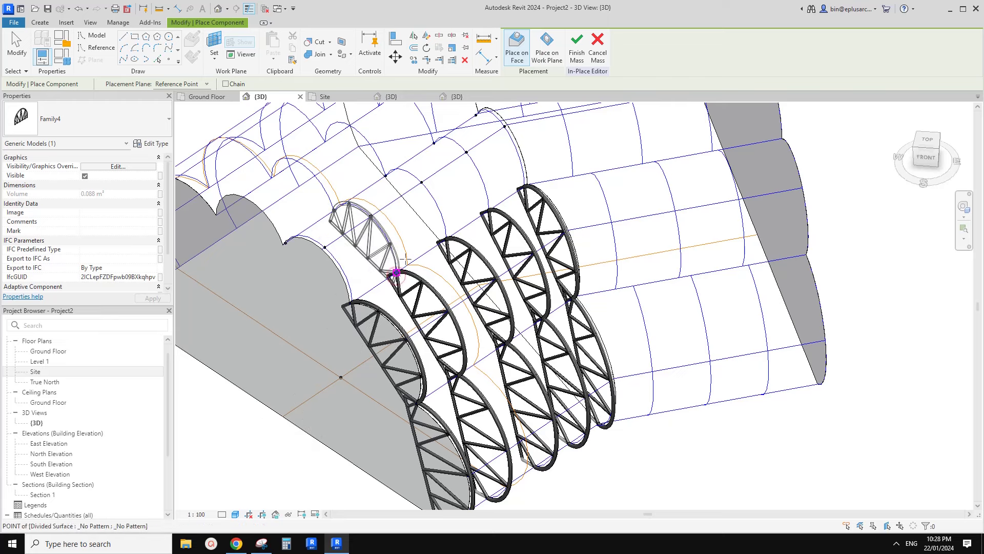
pyautogui.click(395, 272)
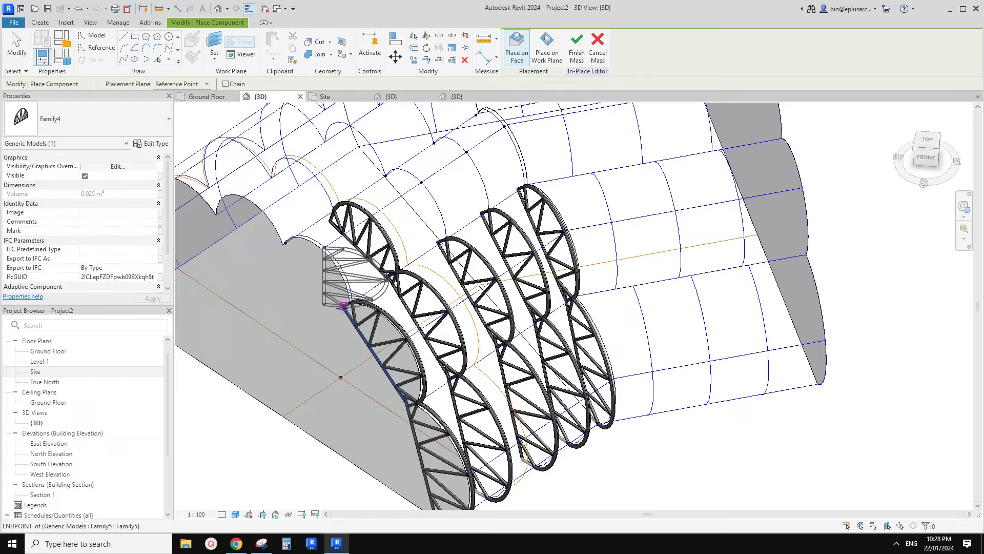
pyautogui.press('Escape')
# Step: Repeat the new Family4 truss along the grid arcs of its divided surface
pyautogui.click(368, 212)
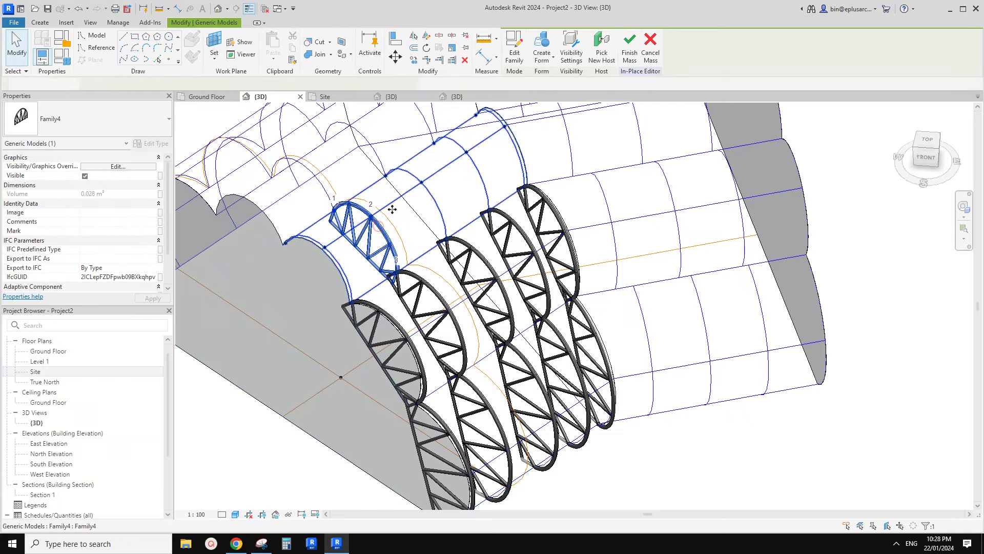
pyautogui.scroll(1, 411, 147)
pyautogui.moveTo(411, 147); pyautogui.dragTo(422, 159, button='middle')
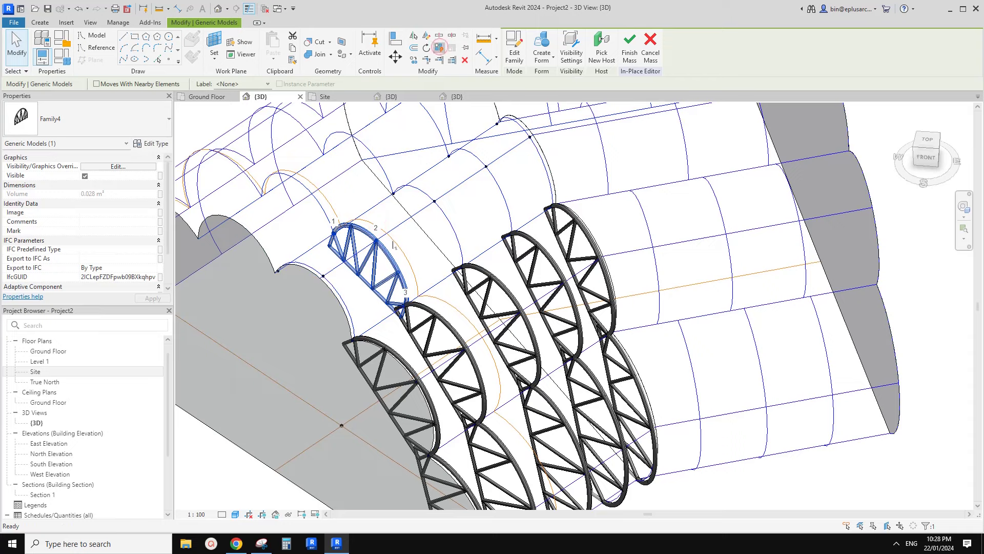